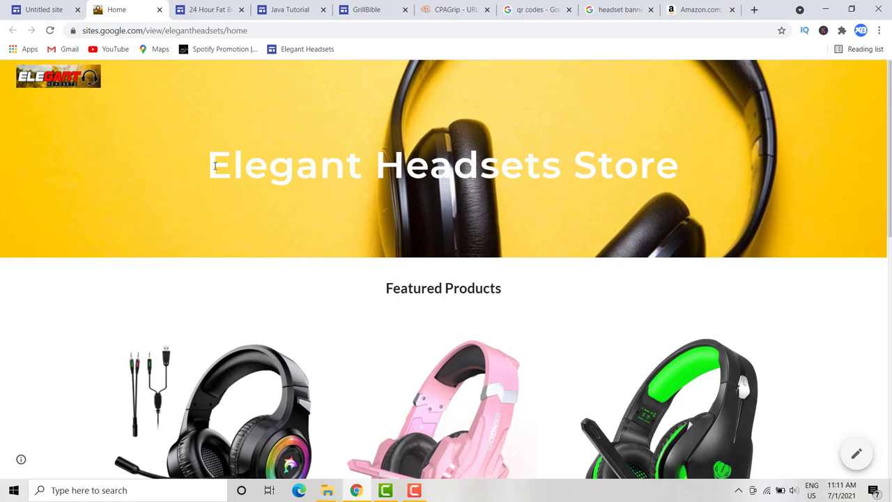
- Copy the "Featured Products" heading from the published Elegant Headsets store page
{"action": "scroll", "coordinate": [306, 185], "scroll_direction": "down", "scroll_amount": 1}
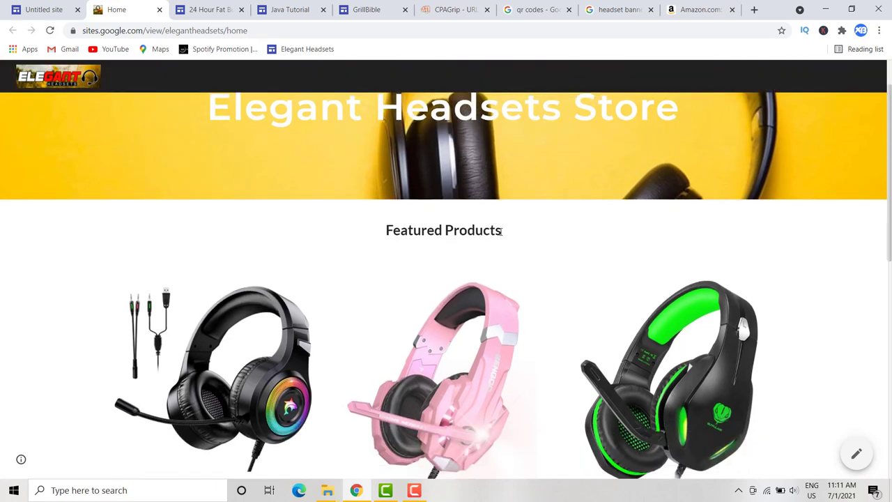
{"action": "left_click_drag", "start_coordinate": [500, 233], "coordinate": [368, 240]}
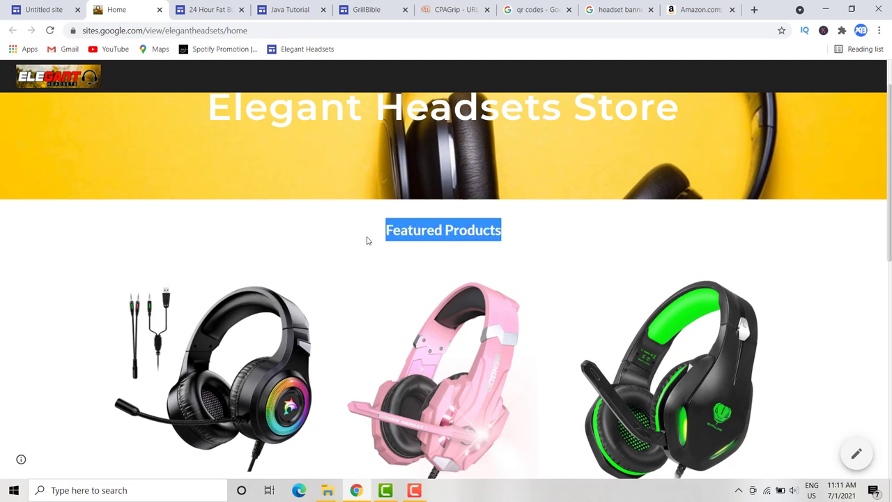
{"action": "left_click", "coordinate": [502, 237]}
{"action": "left_click_drag", "start_coordinate": [502, 234], "coordinate": [372, 236]}
{"action": "key", "text": "ctrl+c"}
- In the untitled site's editor, insert a text box containing the copied "Featured Products" heading
{"action": "left_click", "coordinate": [65, 5]}
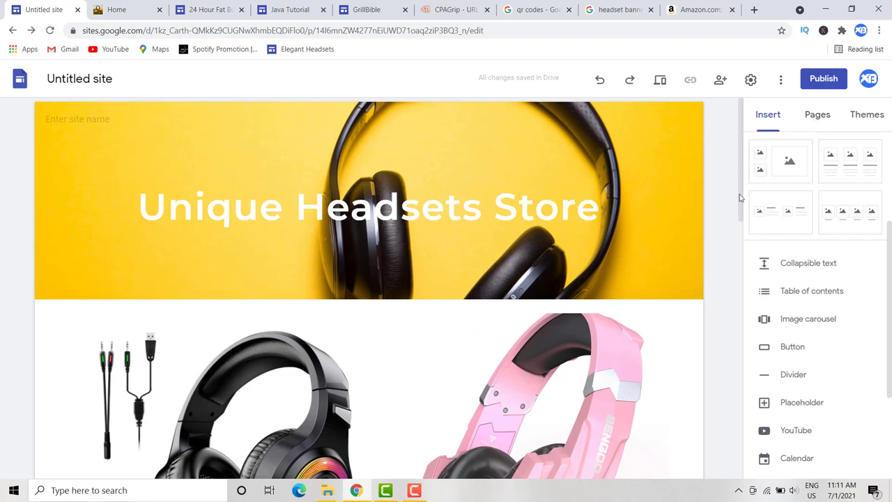
{"action": "scroll", "coordinate": [800, 154], "scroll_direction": "up", "scroll_amount": 3}
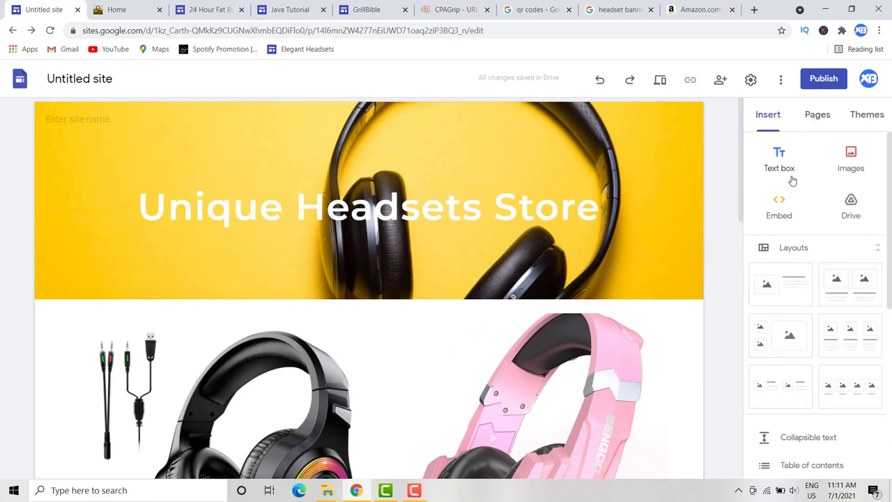
{"action": "left_click", "coordinate": [783, 164]}
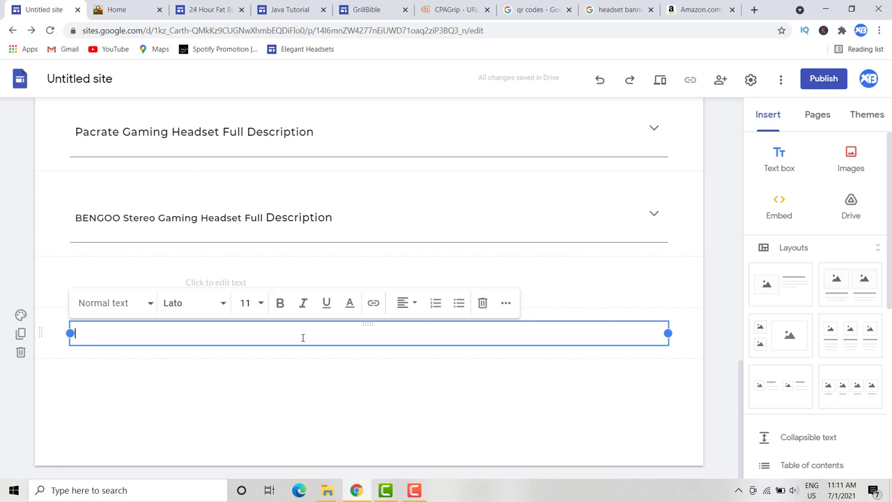
{"action": "key", "text": "ctrl+v"}
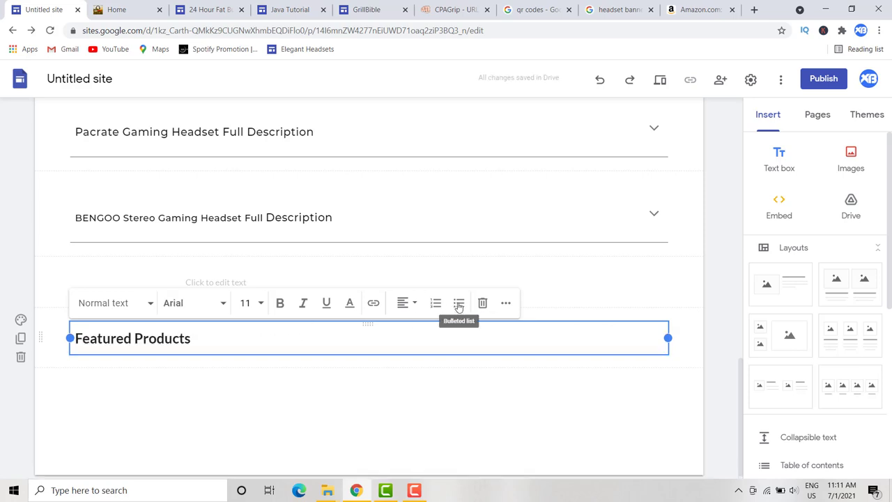
- Center the "Featured Products" heading and move its section directly between the header banner and the product images
{"action": "left_click", "coordinate": [412, 306]}
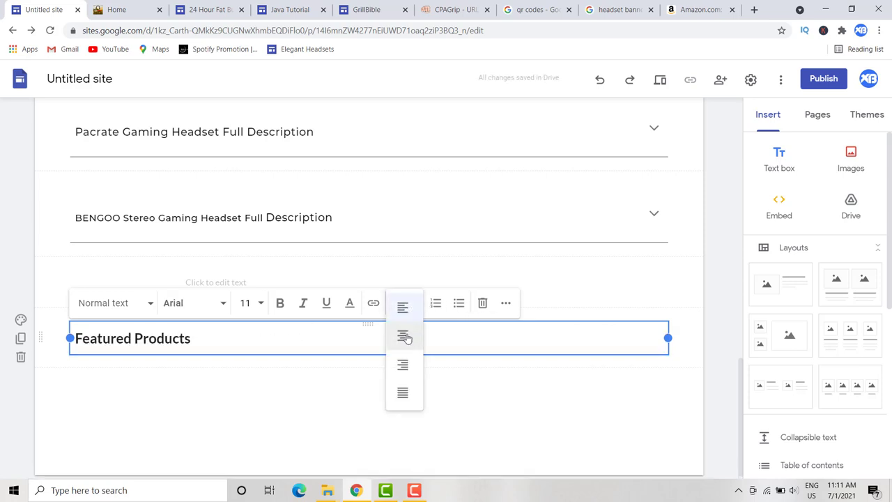
{"action": "left_click", "coordinate": [403, 336]}
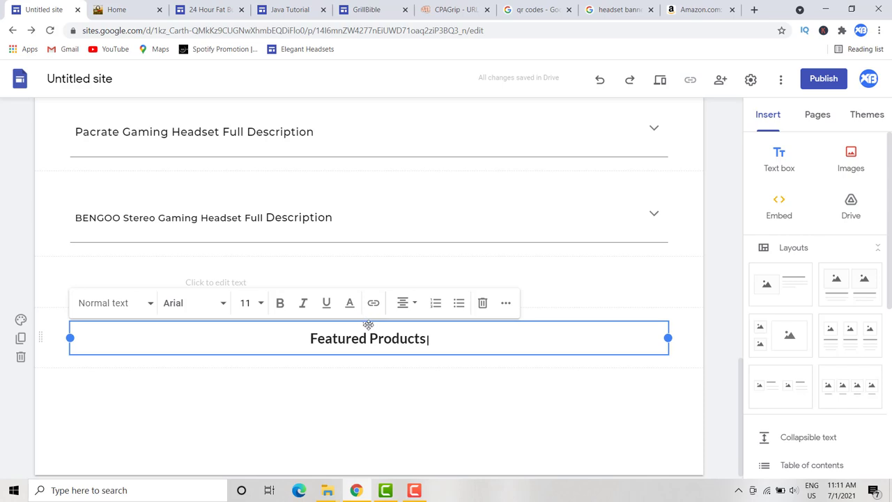
{"action": "left_click_drag", "start_coordinate": [368, 325], "coordinate": [336, 294]}
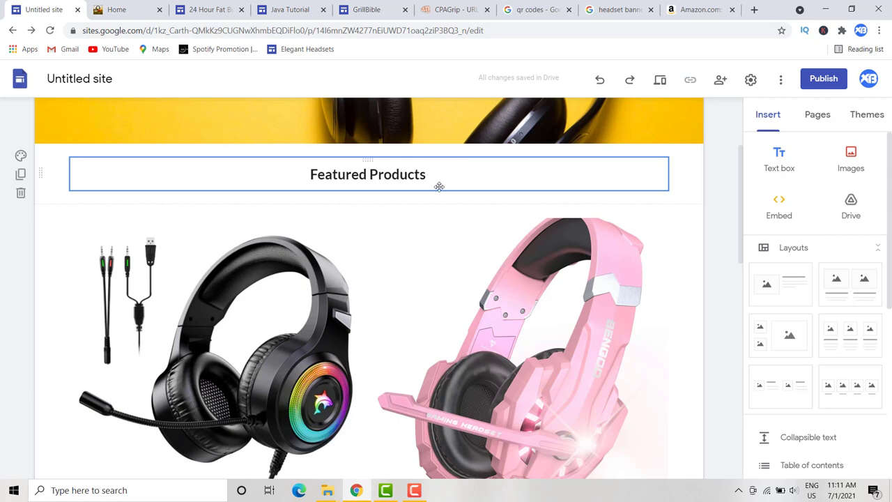
- Upload the image 20210701_052645 from the Documents folder as the site logo
{"action": "scroll", "coordinate": [437, 188], "scroll_direction": "up", "scroll_amount": 2}
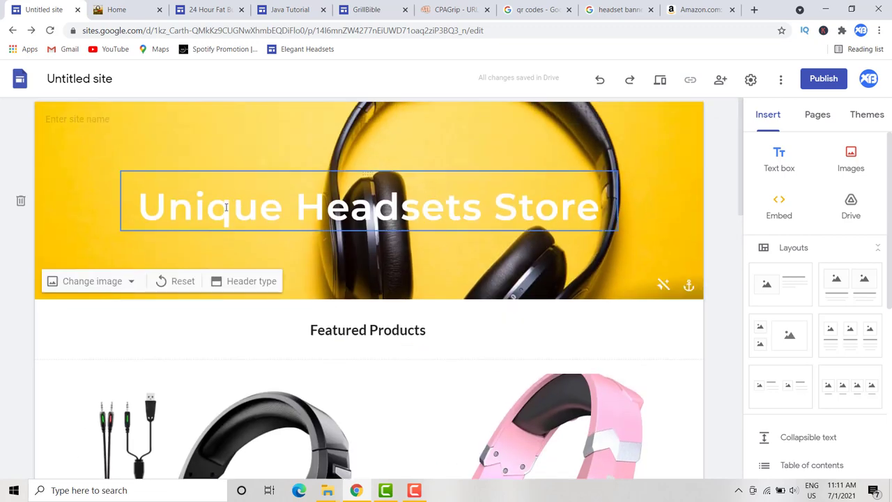
{"action": "mouse_move", "coordinate": [79, 158]}
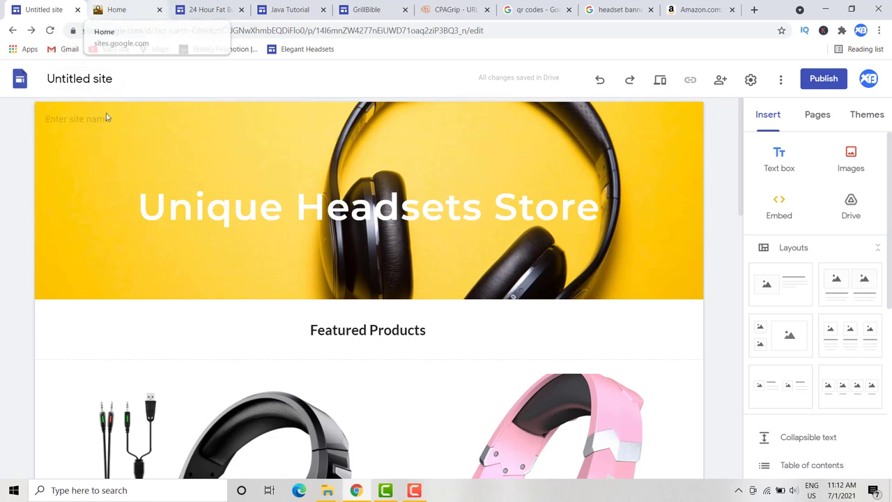
{"action": "left_click", "coordinate": [78, 148]}
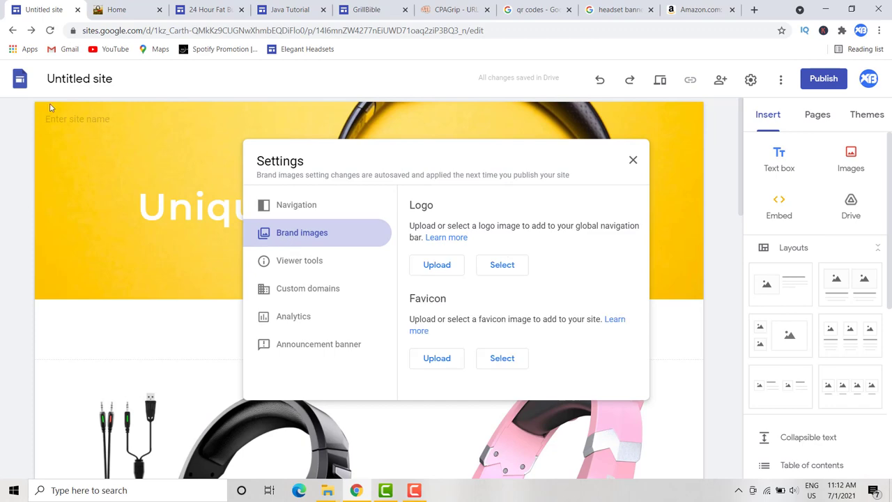
{"action": "left_click", "coordinate": [428, 267]}
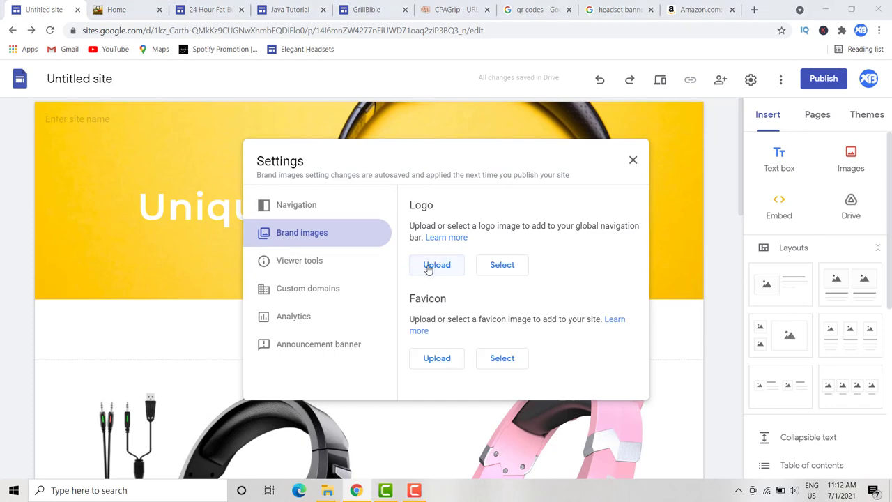
{"action": "scroll", "coordinate": [401, 237], "scroll_direction": "down", "scroll_amount": 3}
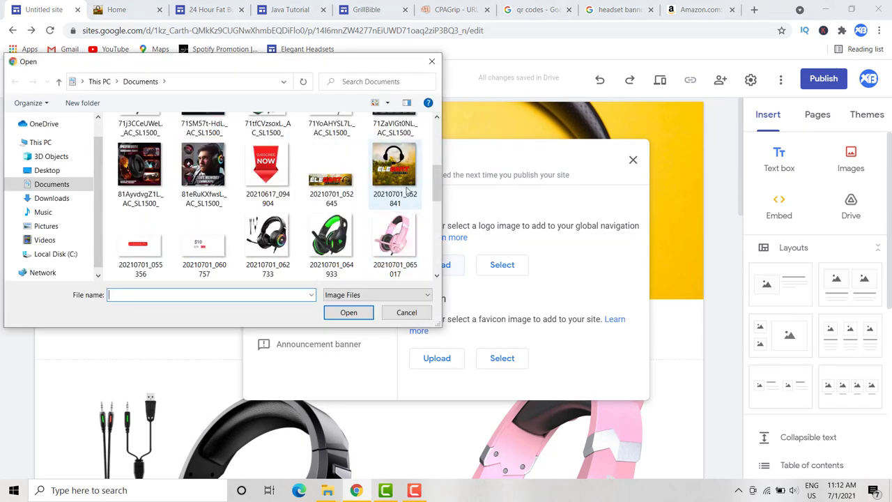
{"action": "left_click", "coordinate": [333, 187]}
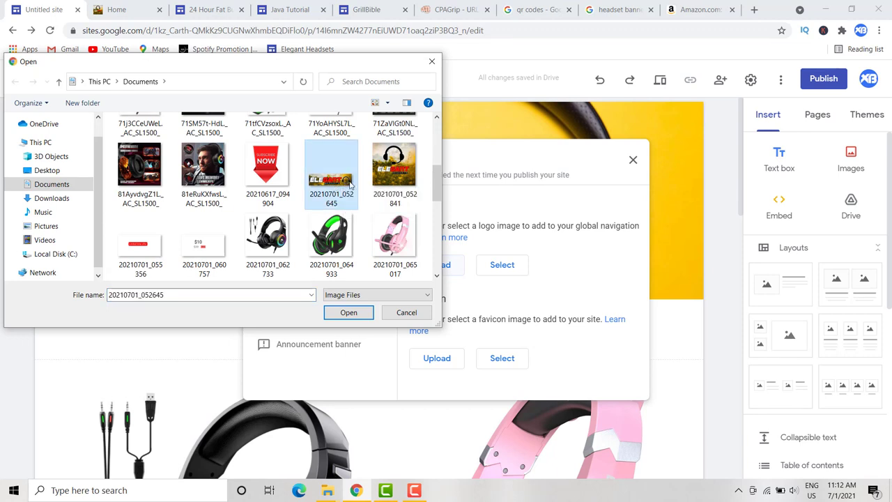
{"action": "left_click", "coordinate": [367, 311]}
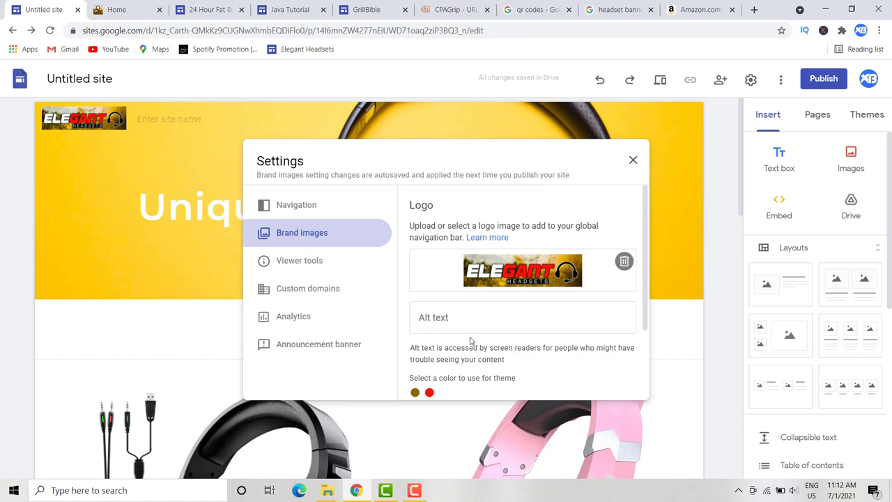
- Upload the image 20210701_052841 as the site's favicon and close the settings
{"action": "scroll", "coordinate": [470, 338], "scroll_direction": "down", "scroll_amount": 2}
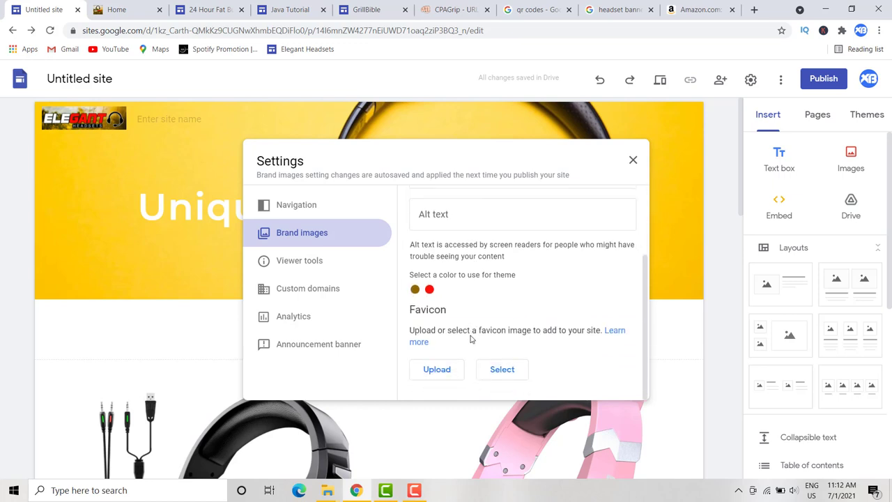
{"action": "left_click", "coordinate": [447, 377]}
{"action": "scroll", "coordinate": [332, 197], "scroll_direction": "down", "scroll_amount": 3}
{"action": "scroll", "coordinate": [331, 199], "scroll_direction": "up", "scroll_amount": 1}
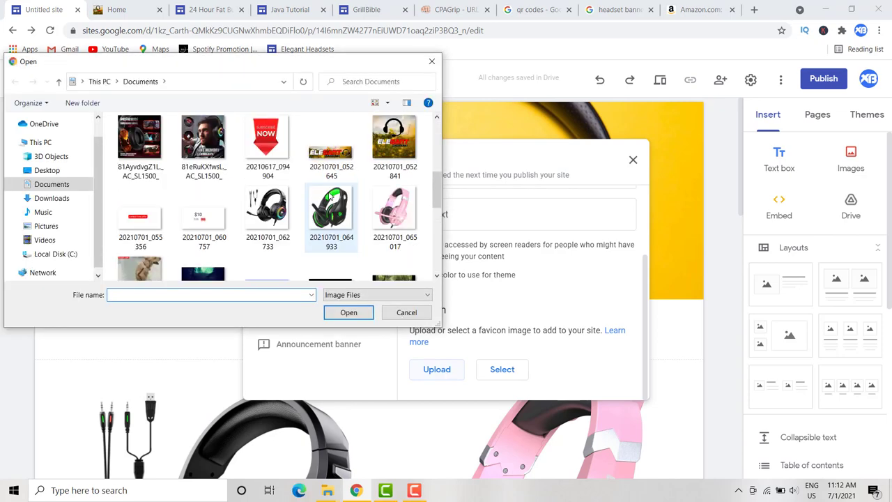
{"action": "left_click", "coordinate": [394, 143]}
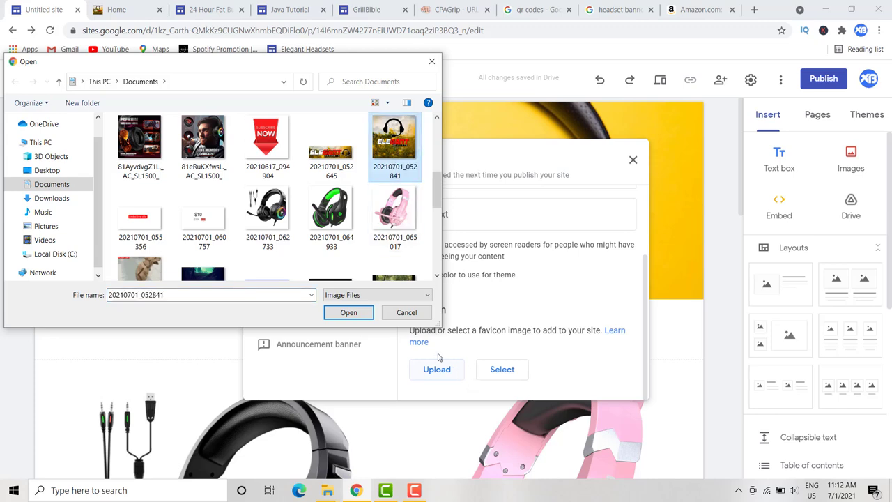
{"action": "left_click", "coordinate": [357, 315]}
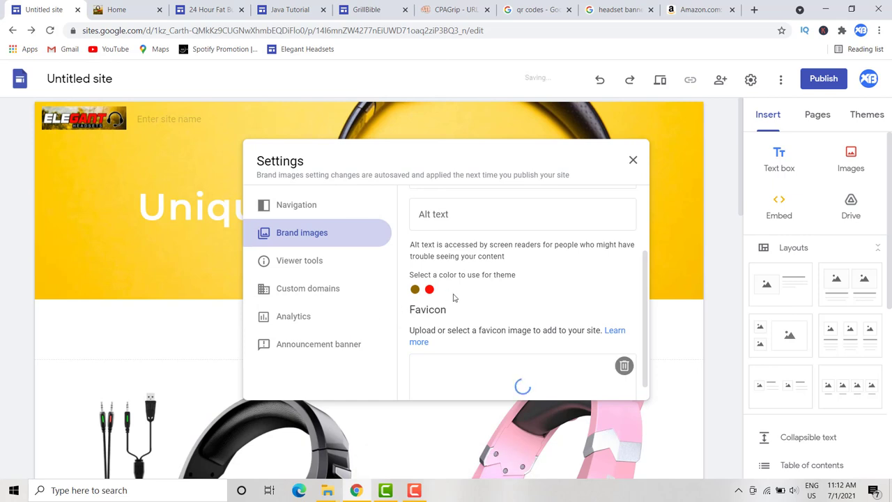
{"action": "scroll", "coordinate": [486, 280], "scroll_direction": "up", "scroll_amount": 3}
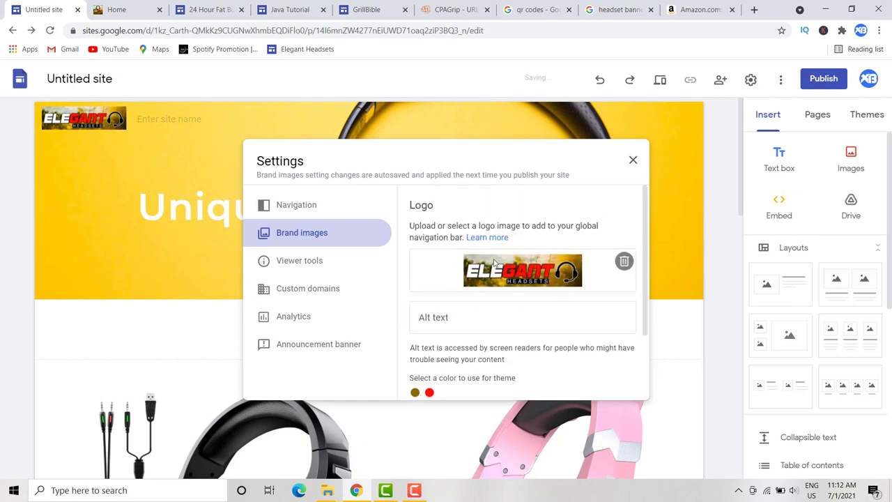
{"action": "left_click", "coordinate": [633, 160]}
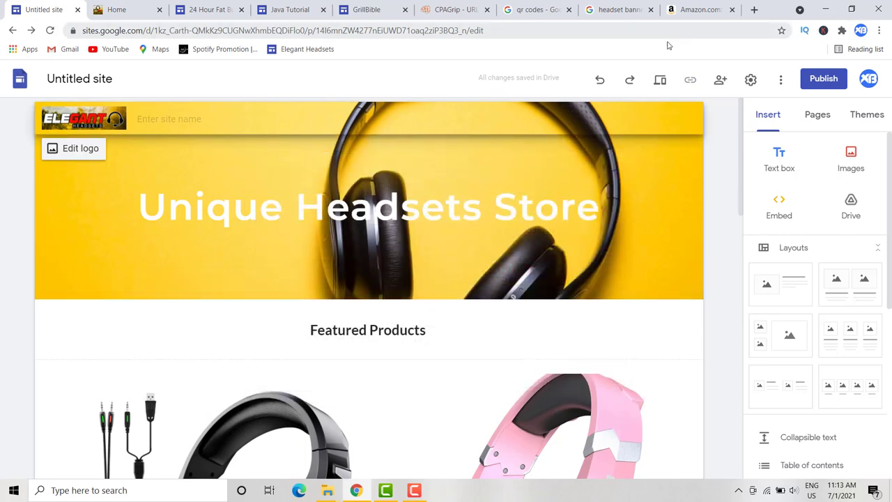
- Preview the site at phone size and examine the header, product offers and description sections
{"action": "left_click", "coordinate": [660, 82]}
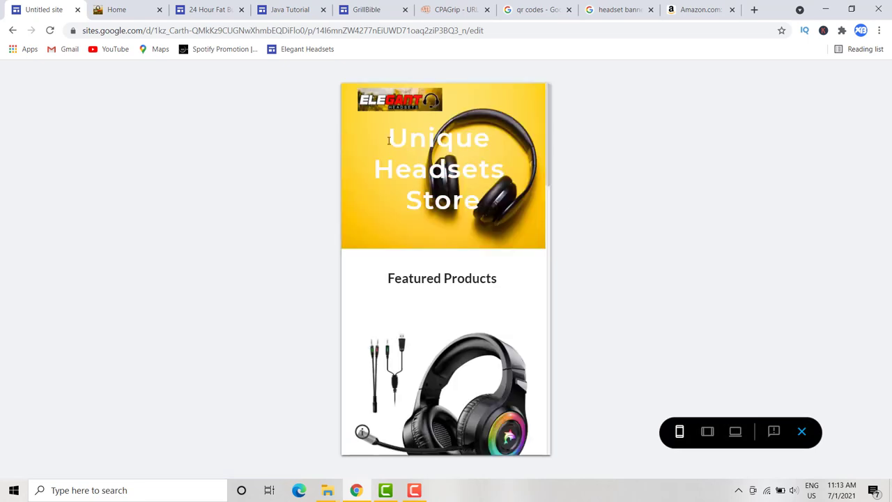
{"action": "scroll", "coordinate": [401, 142], "scroll_direction": "down", "scroll_amount": 1}
{"action": "scroll", "coordinate": [428, 146], "scroll_direction": "down", "scroll_amount": 3}
{"action": "scroll", "coordinate": [427, 148], "scroll_direction": "up", "scroll_amount": 4}
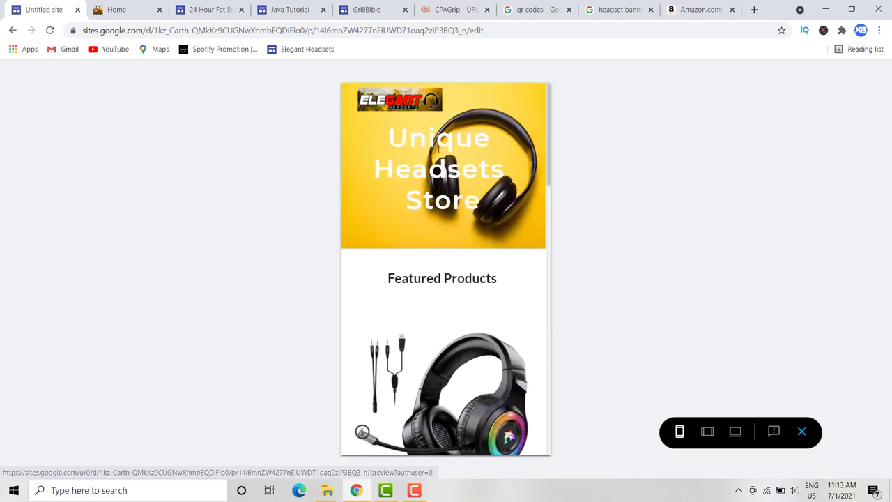
{"action": "scroll", "coordinate": [440, 153], "scroll_direction": "down", "scroll_amount": 4}
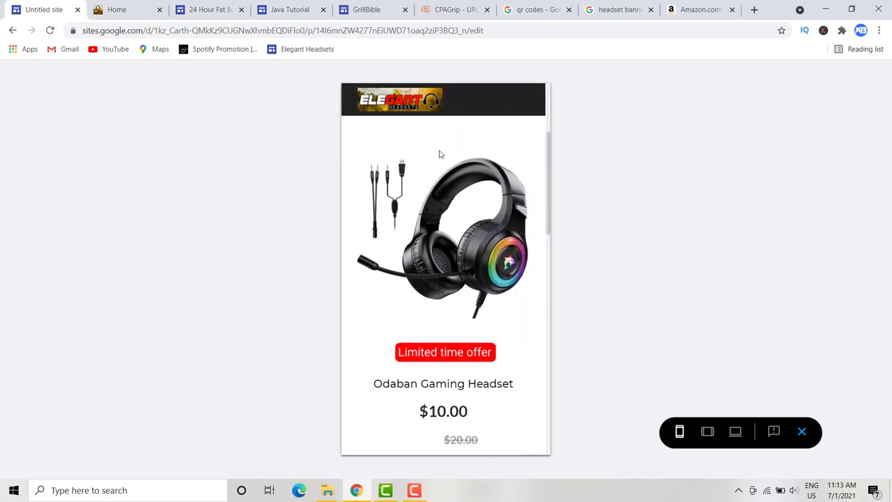
{"action": "scroll", "coordinate": [451, 195], "scroll_direction": "down", "scroll_amount": 1}
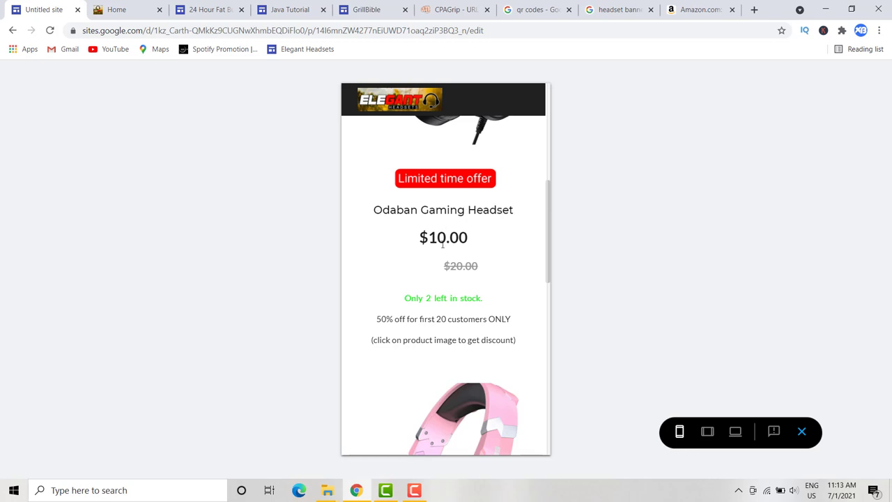
{"action": "scroll", "coordinate": [430, 253], "scroll_direction": "down", "scroll_amount": 1}
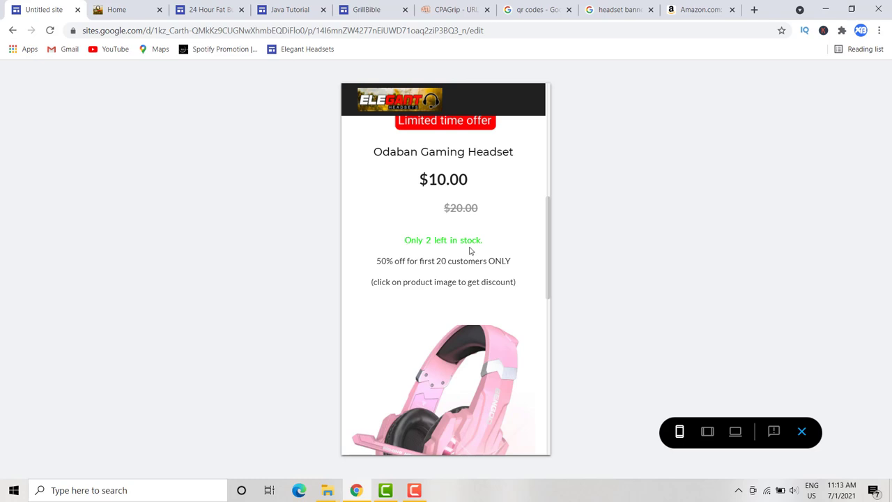
{"action": "scroll", "coordinate": [511, 281], "scroll_direction": "down", "scroll_amount": 1}
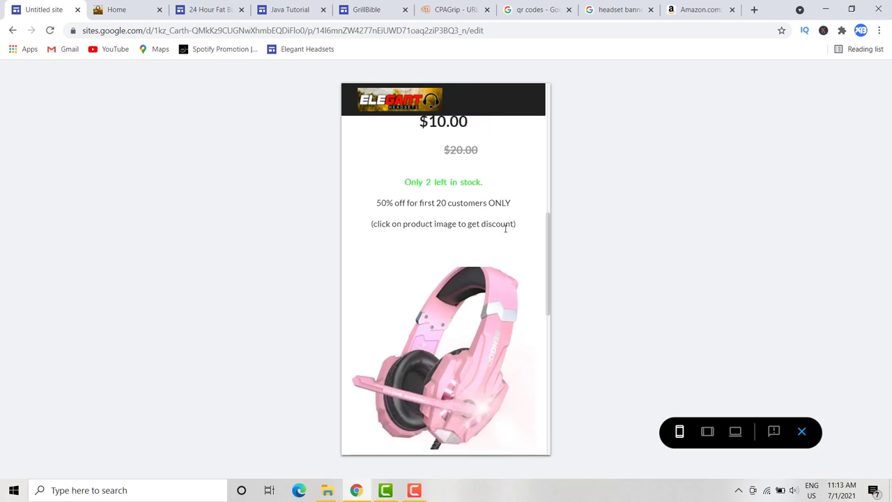
{"action": "scroll", "coordinate": [520, 257], "scroll_direction": "down", "scroll_amount": 4}
{"action": "scroll", "coordinate": [492, 236], "scroll_direction": "down", "scroll_amount": 5}
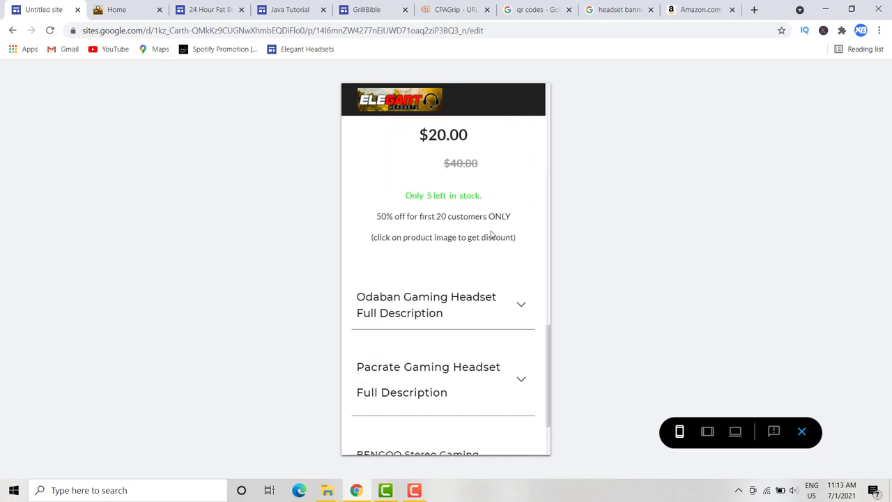
{"action": "scroll", "coordinate": [491, 235], "scroll_direction": "up", "scroll_amount": 10}
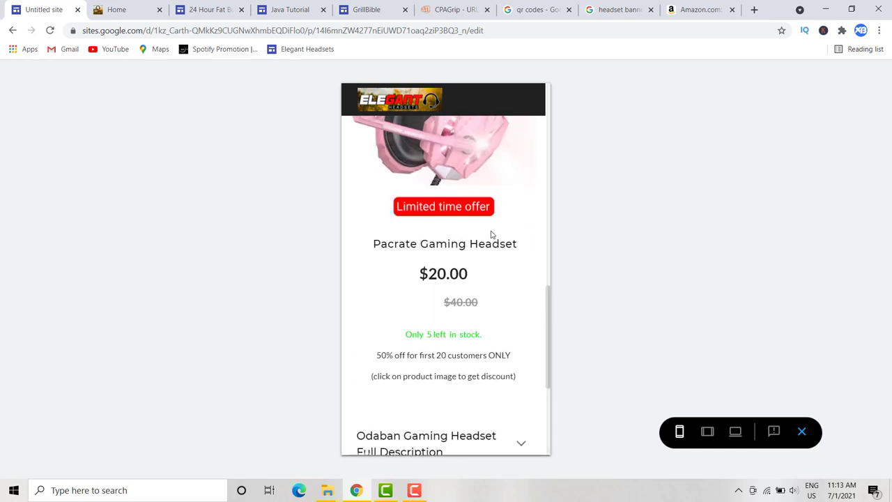
{"action": "scroll", "coordinate": [491, 235], "scroll_direction": "up", "scroll_amount": 5}
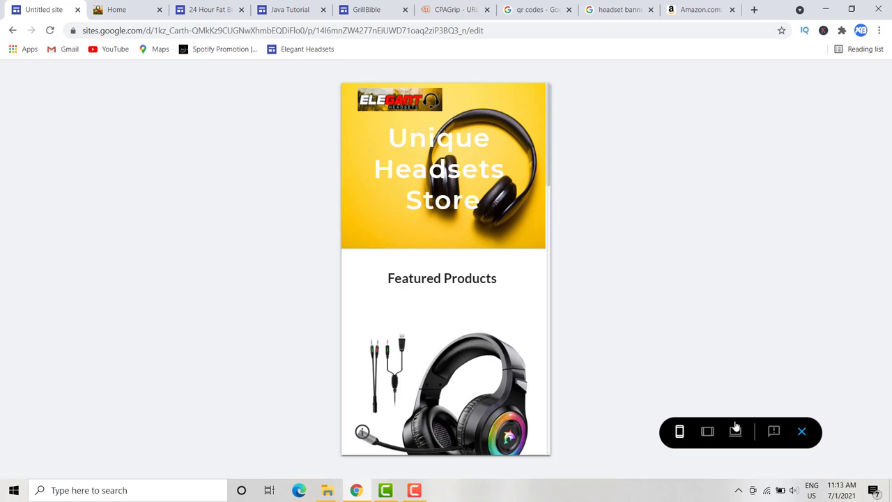
{"action": "scroll", "coordinate": [417, 201], "scroll_direction": "down", "scroll_amount": 3}
{"action": "scroll", "coordinate": [417, 201], "scroll_direction": "up", "scroll_amount": 1}
{"action": "scroll", "coordinate": [417, 201], "scroll_direction": "down", "scroll_amount": 3}
{"action": "scroll", "coordinate": [417, 198], "scroll_direction": "up", "scroll_amount": 3}
{"action": "scroll", "coordinate": [417, 198], "scroll_direction": "up", "scroll_amount": 3}
- Switch the preview to tablet size and check the layout of the products and descriptions
{"action": "left_click", "coordinate": [707, 432]}
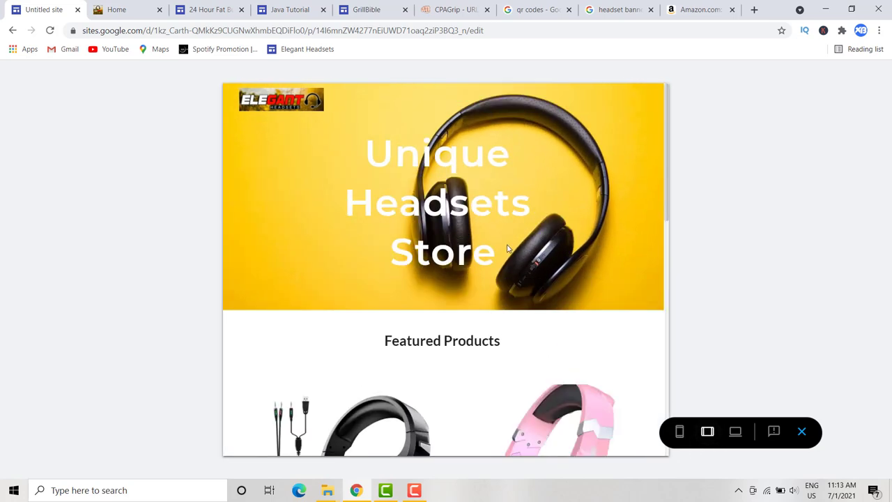
{"action": "scroll", "coordinate": [508, 247], "scroll_direction": "down", "scroll_amount": 5}
{"action": "scroll", "coordinate": [508, 247], "scroll_direction": "down", "scroll_amount": 2}
{"action": "scroll", "coordinate": [509, 247], "scroll_direction": "up", "scroll_amount": 1}
{"action": "scroll", "coordinate": [509, 246], "scroll_direction": "down", "scroll_amount": 2}
{"action": "scroll", "coordinate": [509, 244], "scroll_direction": "down", "scroll_amount": 2}
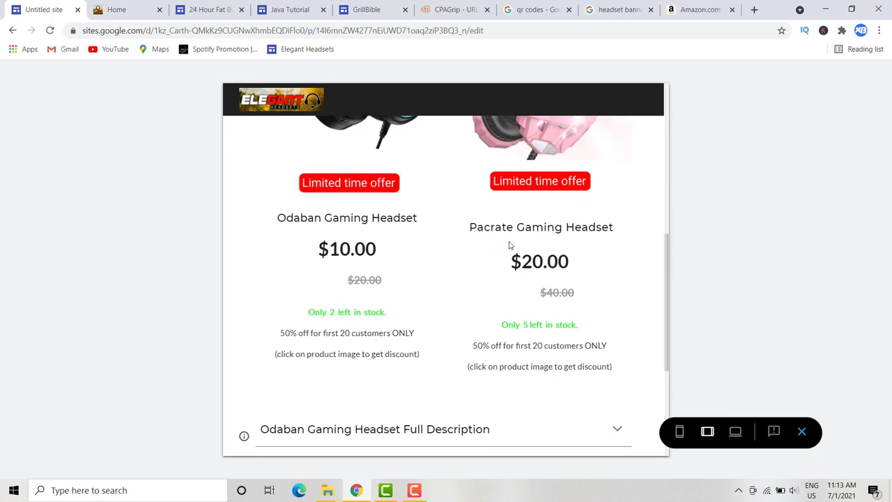
{"action": "scroll", "coordinate": [510, 246], "scroll_direction": "down", "scroll_amount": 2}
- Switch the preview to large-screen size and check how the product images, offer labels and prices are laid out
{"action": "left_click", "coordinate": [736, 432]}
{"action": "scroll", "coordinate": [628, 230], "scroll_direction": "up", "scroll_amount": 4}
{"action": "scroll", "coordinate": [628, 230], "scroll_direction": "down", "scroll_amount": 5}
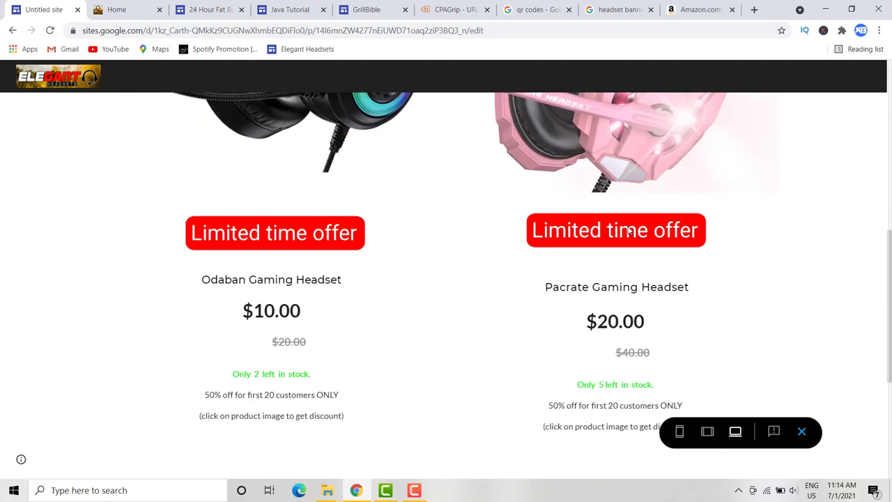
{"action": "scroll", "coordinate": [628, 230], "scroll_direction": "down", "scroll_amount": 1}
{"action": "scroll", "coordinate": [628, 230], "scroll_direction": "up", "scroll_amount": 3}
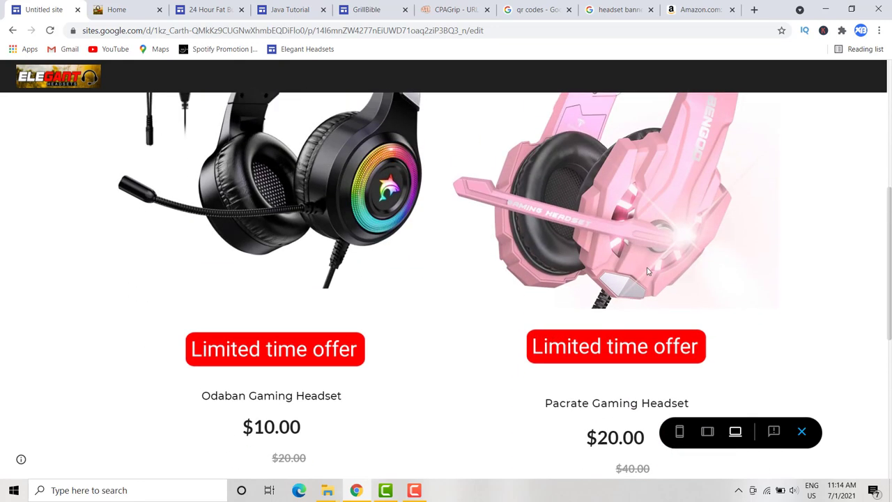
- Compare the large-screen preview's product offers with the published Elegant Headsets page and exit the preview
{"action": "scroll", "coordinate": [649, 270], "scroll_direction": "down", "scroll_amount": 3}
{"action": "scroll", "coordinate": [627, 265], "scroll_direction": "up", "scroll_amount": 3}
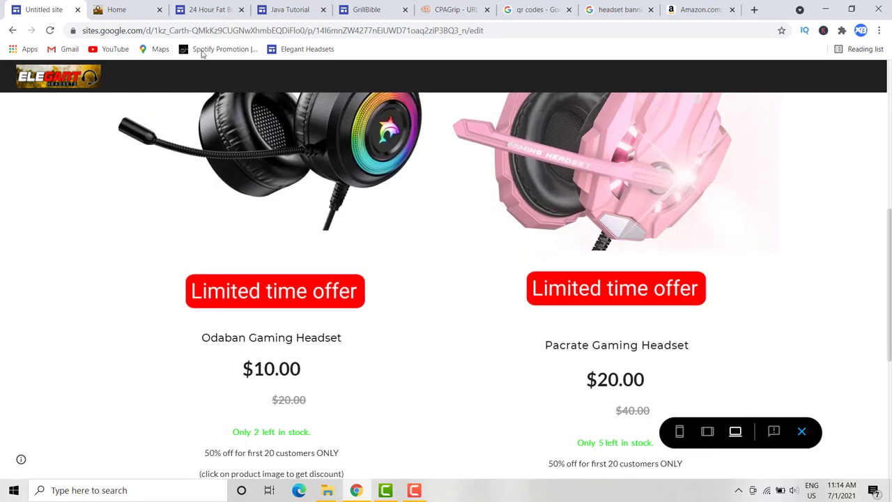
{"action": "left_click", "coordinate": [120, 8]}
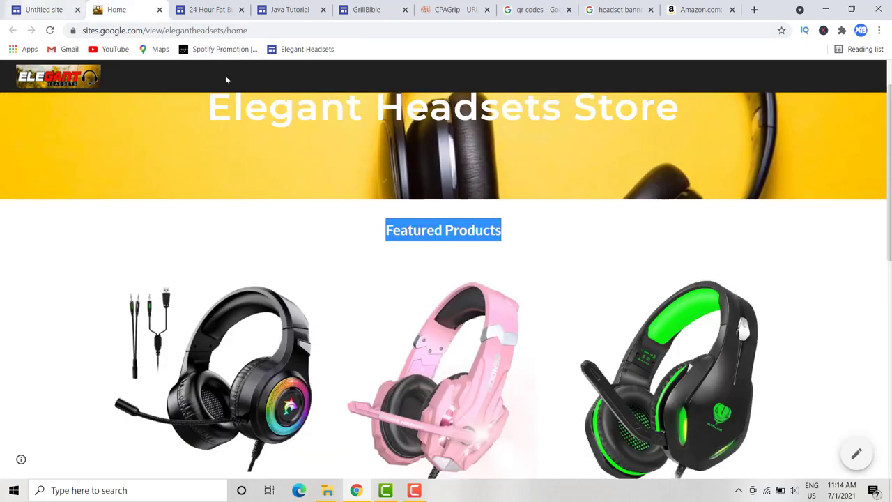
{"action": "left_click", "coordinate": [41, 7]}
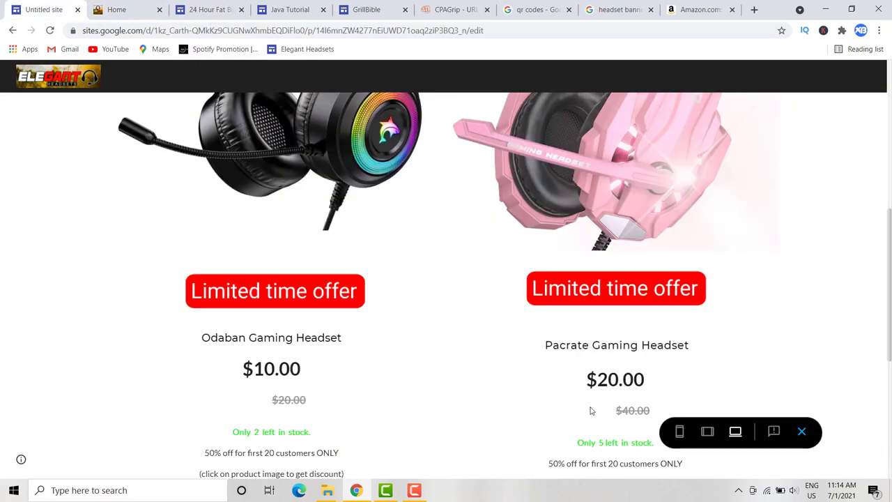
{"action": "left_click", "coordinate": [801, 432]}
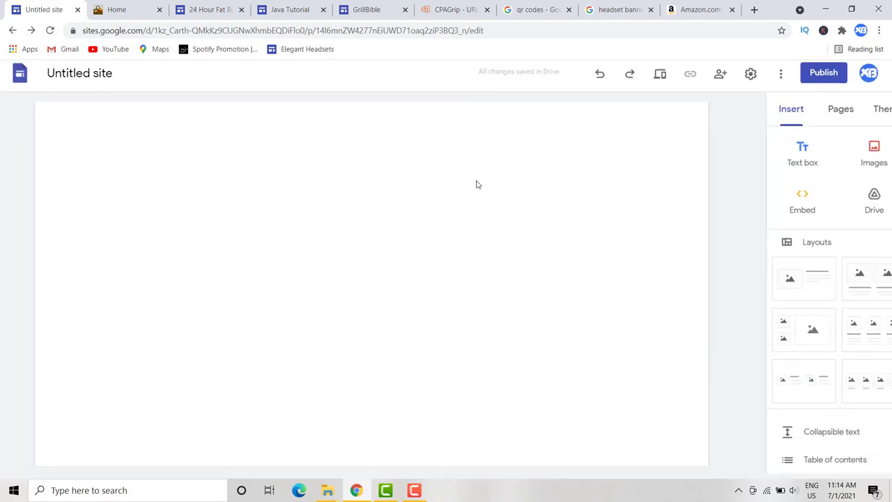
- Name the untitled site "uniqueheadsets"
{"action": "scroll", "coordinate": [466, 216], "scroll_direction": "down", "scroll_amount": 2}
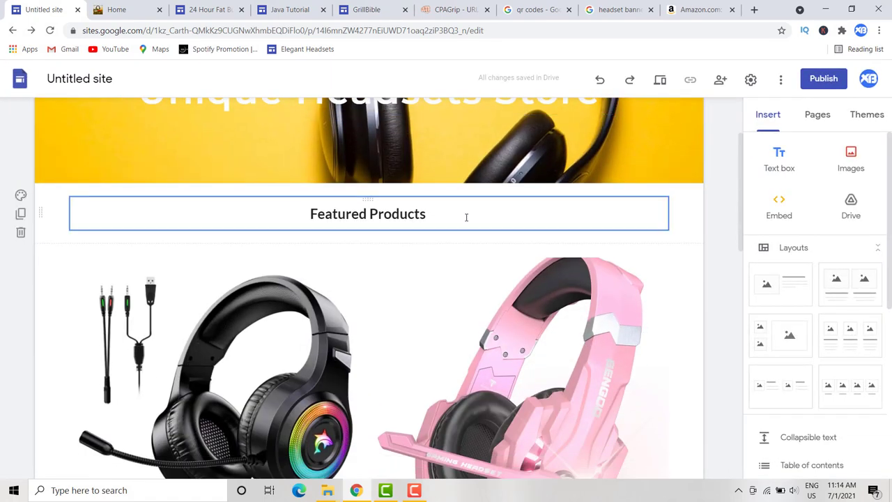
{"action": "scroll", "coordinate": [466, 218], "scroll_direction": "down", "scroll_amount": 1}
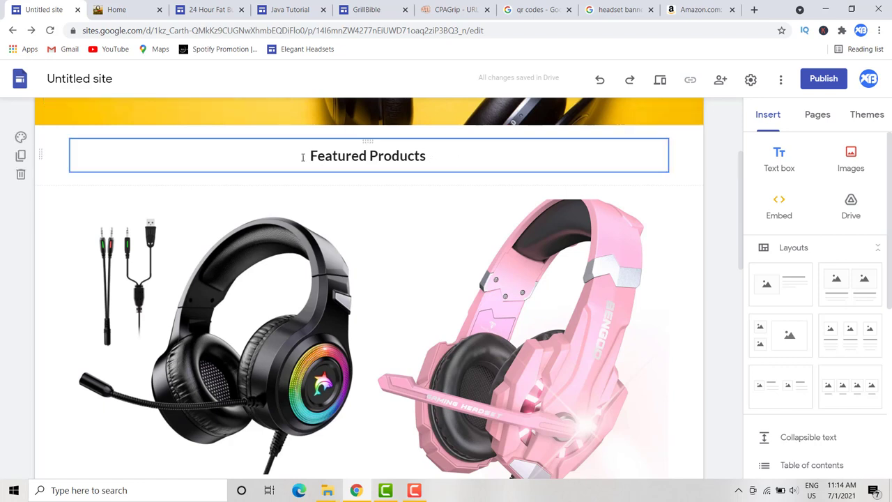
{"action": "scroll", "coordinate": [189, 158], "scroll_direction": "up", "scroll_amount": 3}
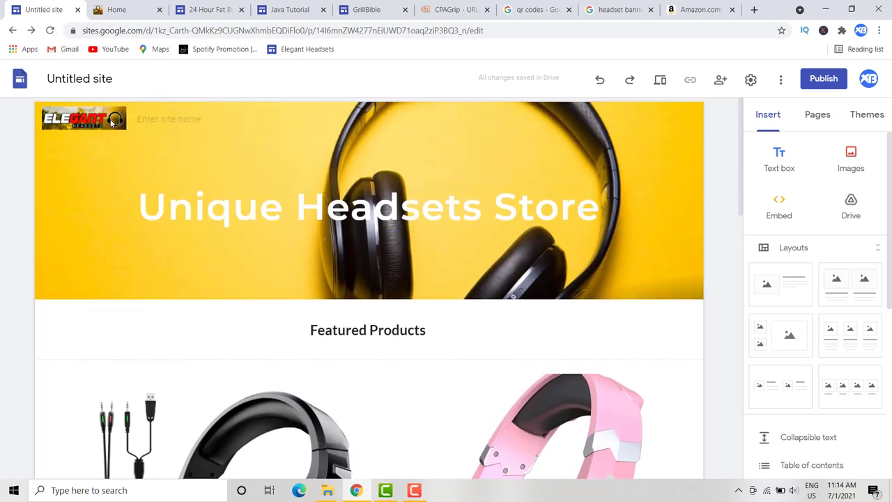
{"action": "left_click", "coordinate": [111, 80]}
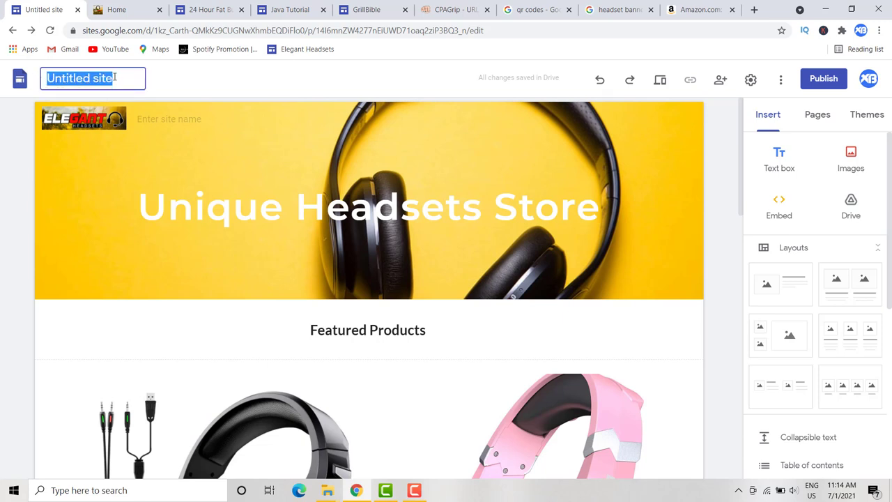
{"action": "type", "text": "uniques"}
{"action": "key", "text": "BackSpace"}
{"action": "type", "text": "jea"}
{"action": "key", "text": "BackSpace"}
{"action": "key", "text": "BackSpace"}
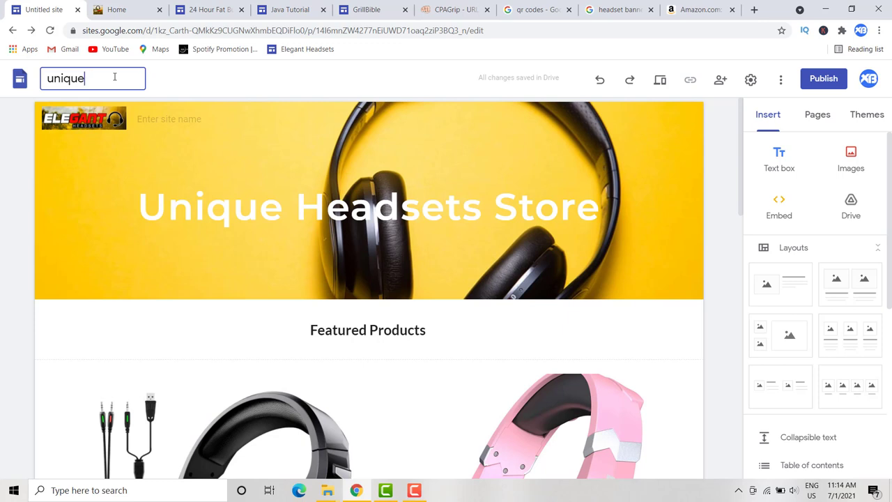
{"action": "type", "text": "headsets"}
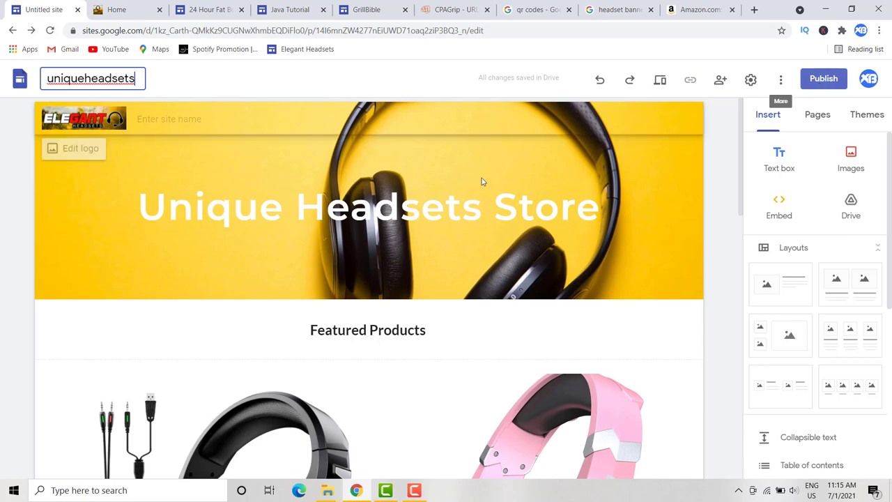
- Publish the site to the web with the web address "uniqueheadsets", leaving it viewable by anyone
{"action": "scroll", "coordinate": [476, 199], "scroll_direction": "down", "scroll_amount": 10}
{"action": "scroll", "coordinate": [479, 195], "scroll_direction": "down", "scroll_amount": 3}
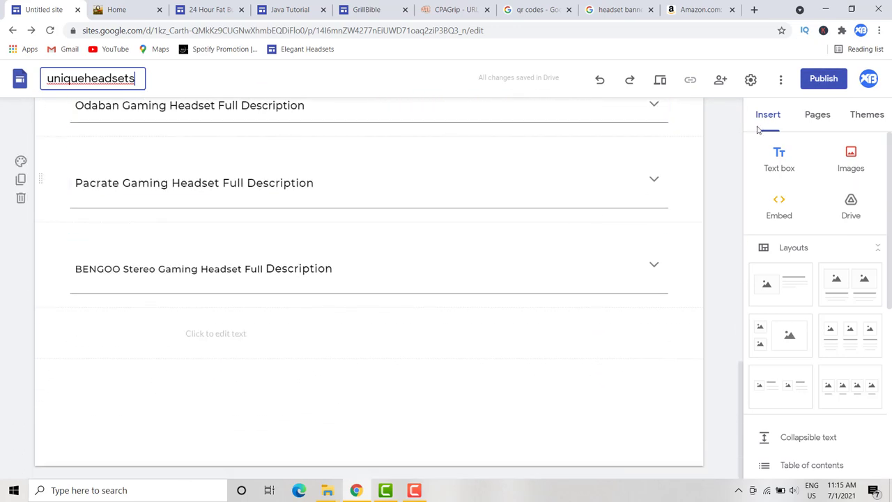
{"action": "left_click", "coordinate": [820, 80]}
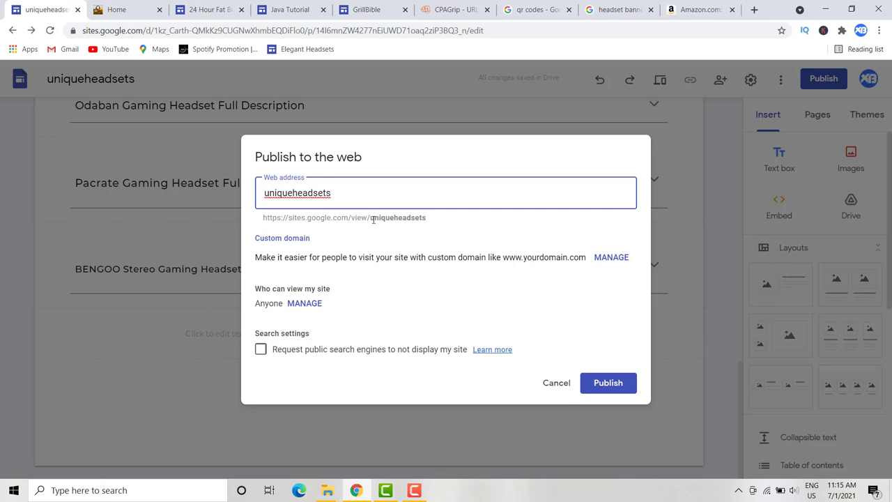
{"action": "left_click_drag", "start_coordinate": [371, 219], "coordinate": [434, 234]}
{"action": "left_click", "coordinate": [430, 226]}
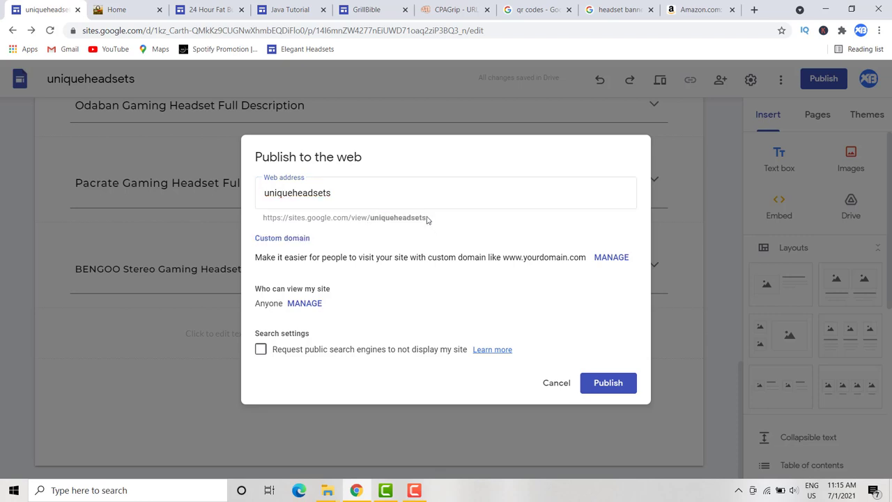
{"action": "left_click_drag", "start_coordinate": [427, 218], "coordinate": [374, 218]}
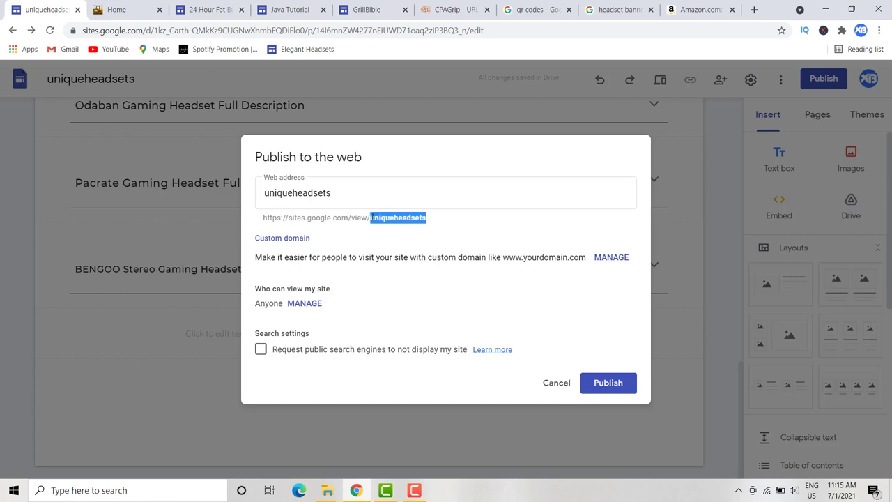
{"action": "left_click", "coordinate": [333, 192]}
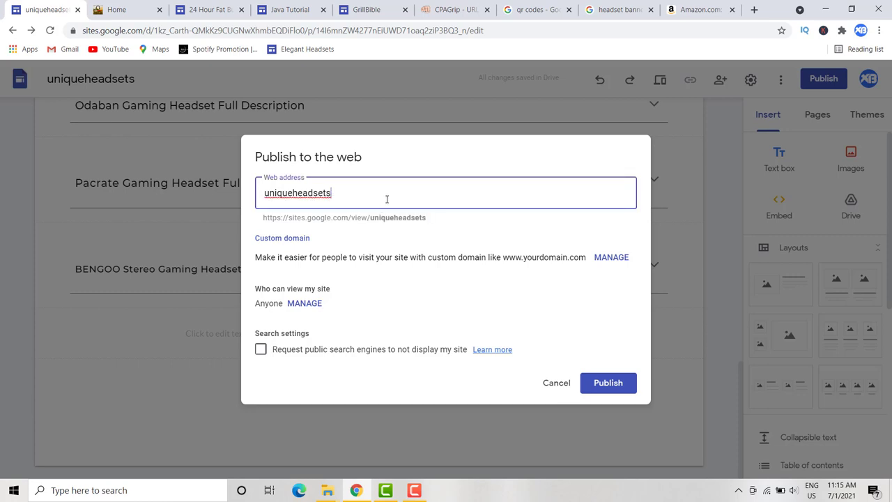
{"action": "left_click", "coordinate": [389, 239]}
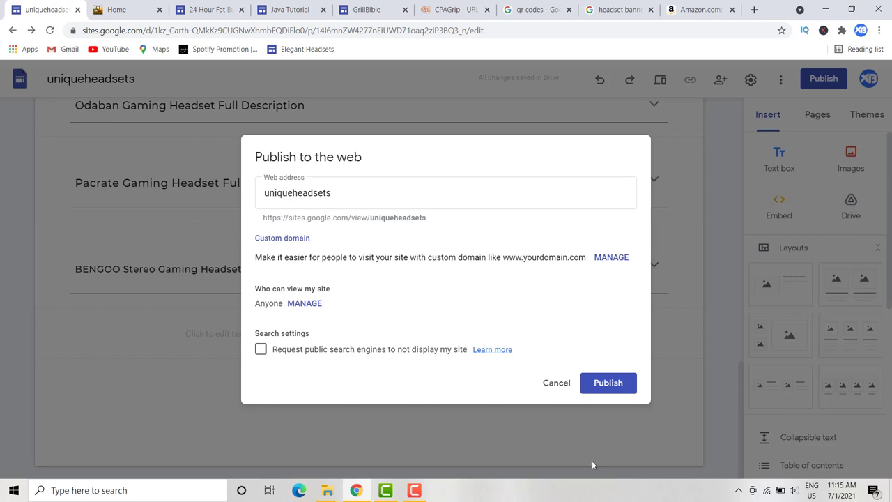
{"action": "left_click", "coordinate": [603, 387]}
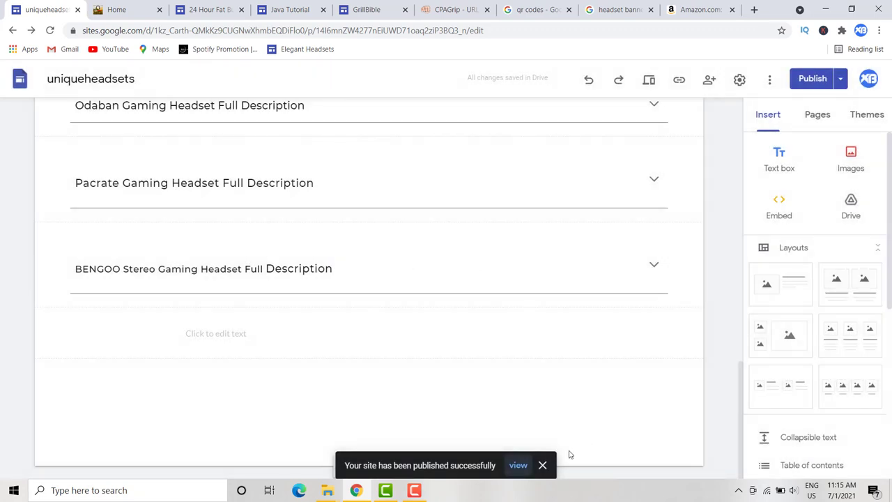
- View the published site and examine its banner title and Featured Products section
{"action": "left_click", "coordinate": [519, 466]}
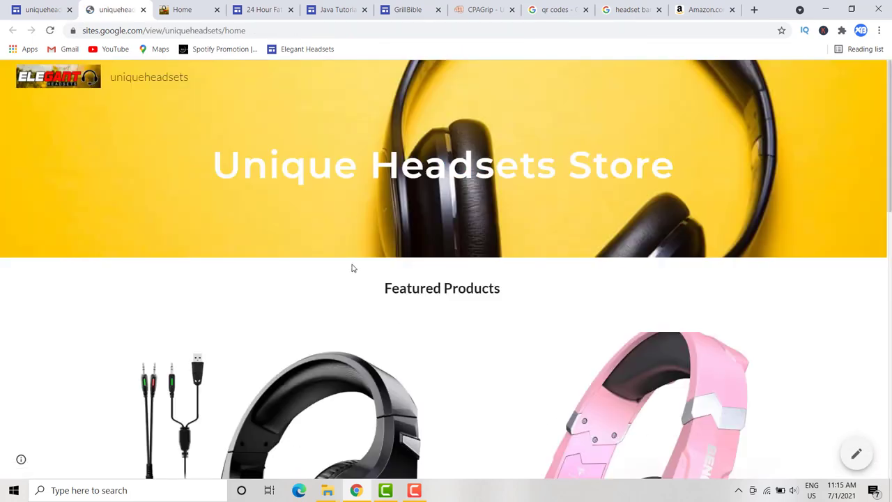
{"action": "scroll", "coordinate": [469, 209], "scroll_direction": "down", "scroll_amount": 2}
{"action": "scroll", "coordinate": [469, 209], "scroll_direction": "up", "scroll_amount": 2}
{"action": "scroll", "coordinate": [601, 161], "scroll_direction": "down", "scroll_amount": 3}
{"action": "scroll", "coordinate": [602, 165], "scroll_direction": "up", "scroll_amount": 3}
{"action": "left_click_drag", "start_coordinate": [212, 163], "coordinate": [634, 168]}
{"action": "left_click", "coordinate": [694, 197]}
- Switch to the Amazon page for the Logitech G432 headset and examine its features, comparison table and product description
{"action": "left_click", "coordinate": [693, 10]}
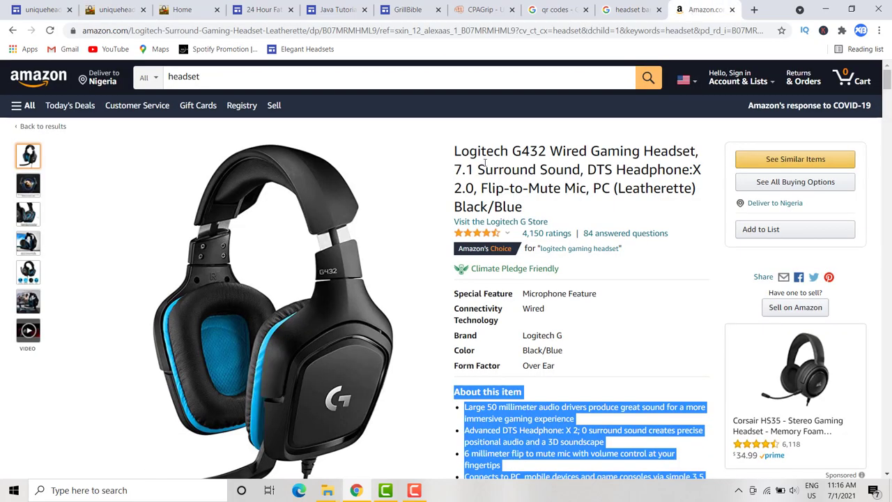
{"action": "scroll", "coordinate": [425, 273], "scroll_direction": "down", "scroll_amount": 10}
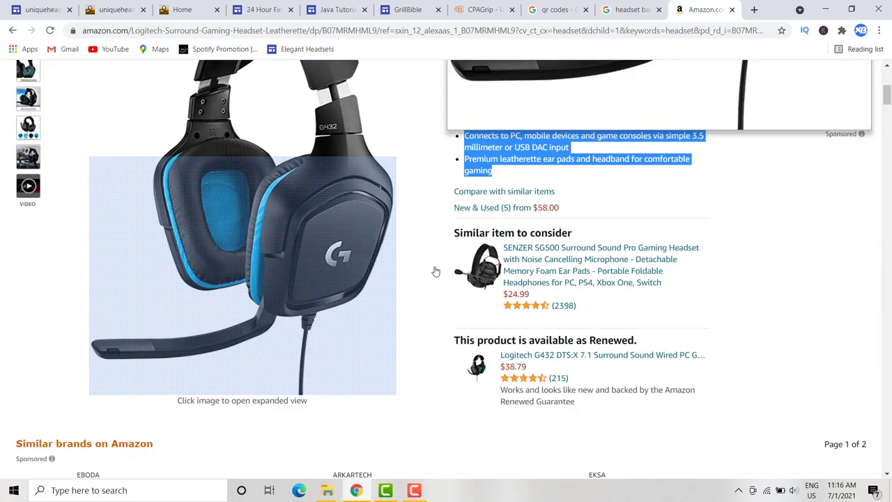
{"action": "scroll", "coordinate": [646, 247], "scroll_direction": "down", "scroll_amount": 10}
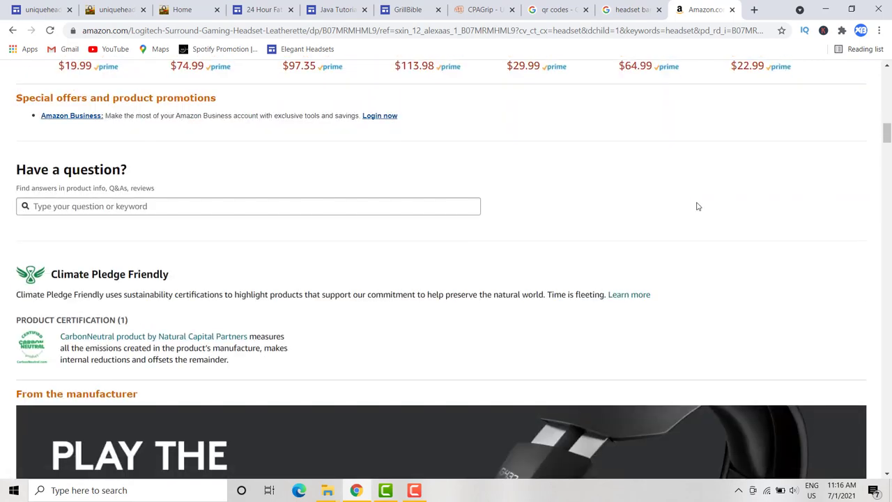
{"action": "scroll", "coordinate": [697, 207], "scroll_direction": "down", "scroll_amount": 10}
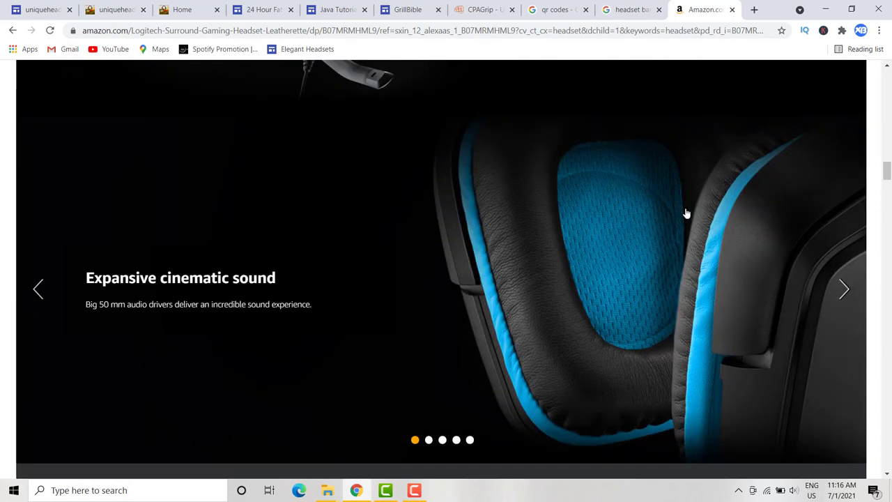
{"action": "scroll", "coordinate": [552, 226], "scroll_direction": "down", "scroll_amount": 10}
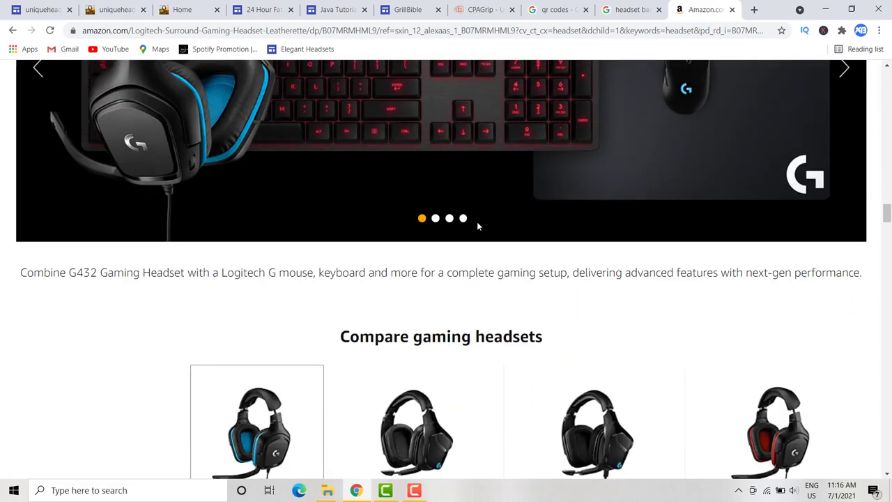
{"action": "scroll", "coordinate": [479, 226], "scroll_direction": "down", "scroll_amount": 8}
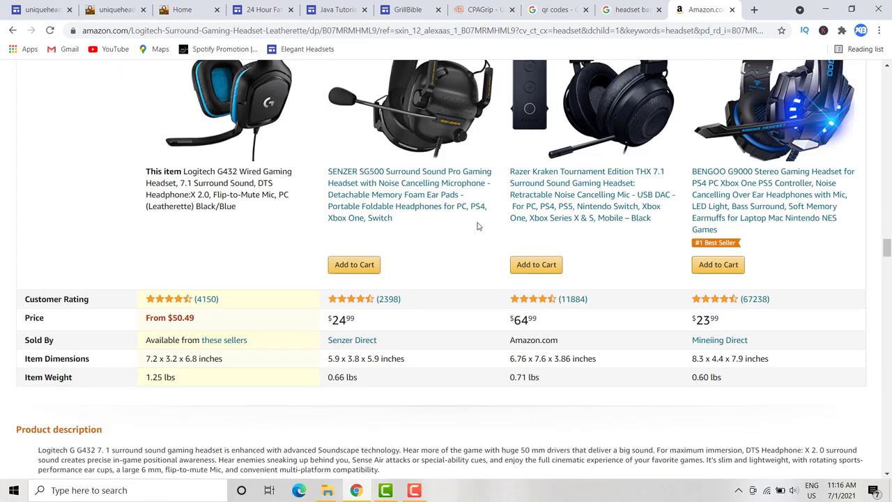
{"action": "scroll", "coordinate": [154, 182], "scroll_direction": "up", "scroll_amount": 20}
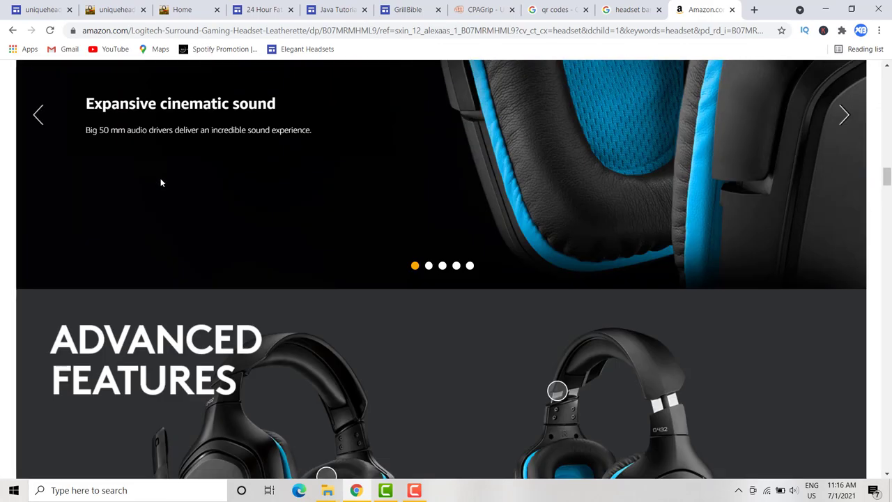
{"action": "scroll", "coordinate": [160, 182], "scroll_direction": "up", "scroll_amount": 20}
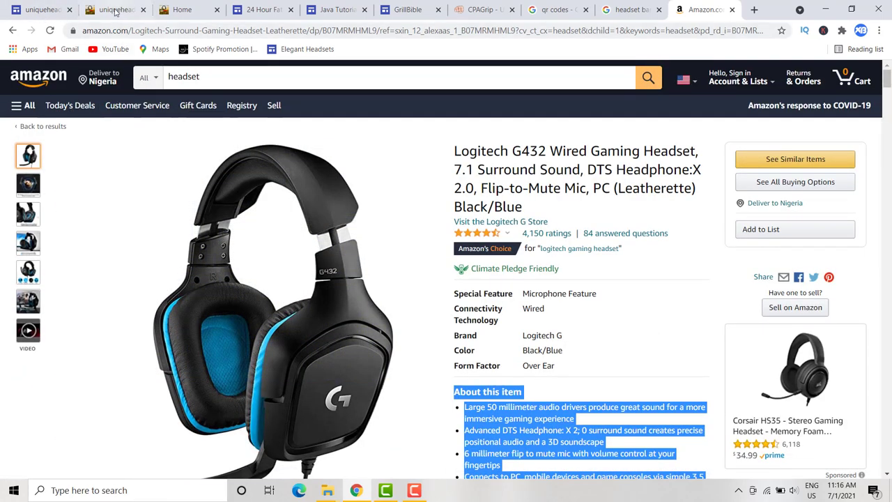
- Return to the site editor and review the banner, Featured Products heading and product images
{"action": "left_click", "coordinate": [42, 9]}
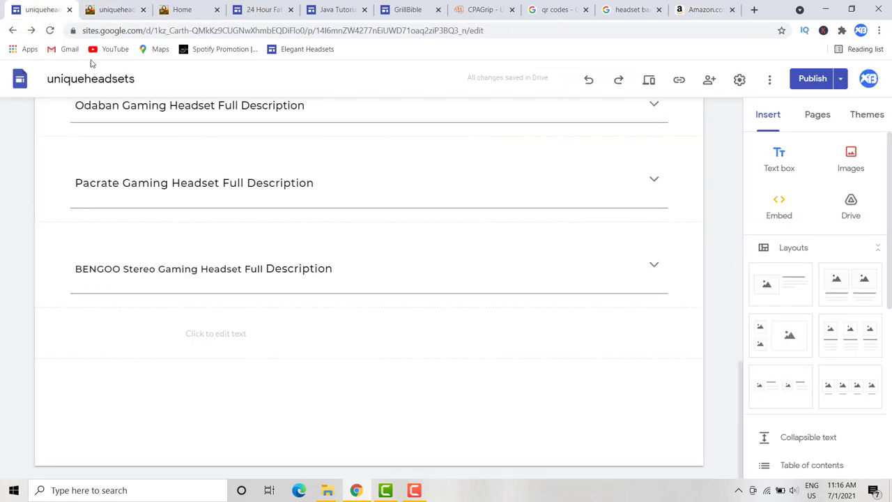
{"action": "scroll", "coordinate": [159, 253], "scroll_direction": "up", "scroll_amount": 8}
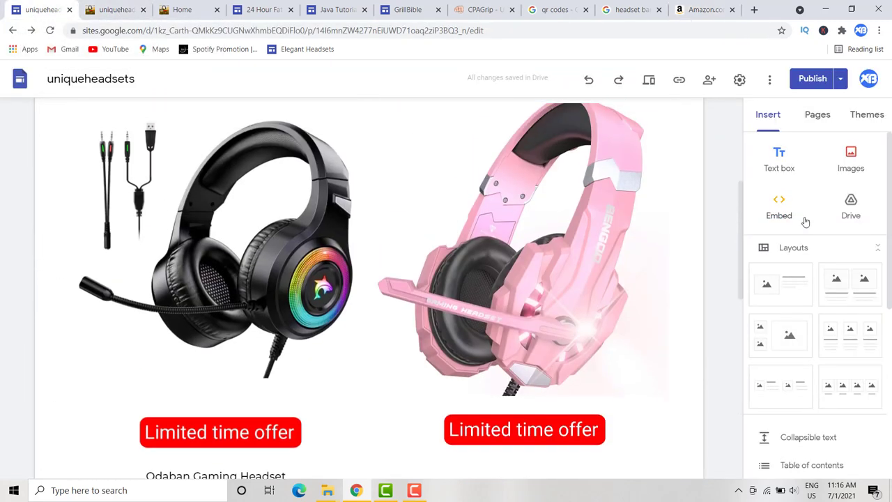
{"action": "scroll", "coordinate": [618, 200], "scroll_direction": "up", "scroll_amount": 4}
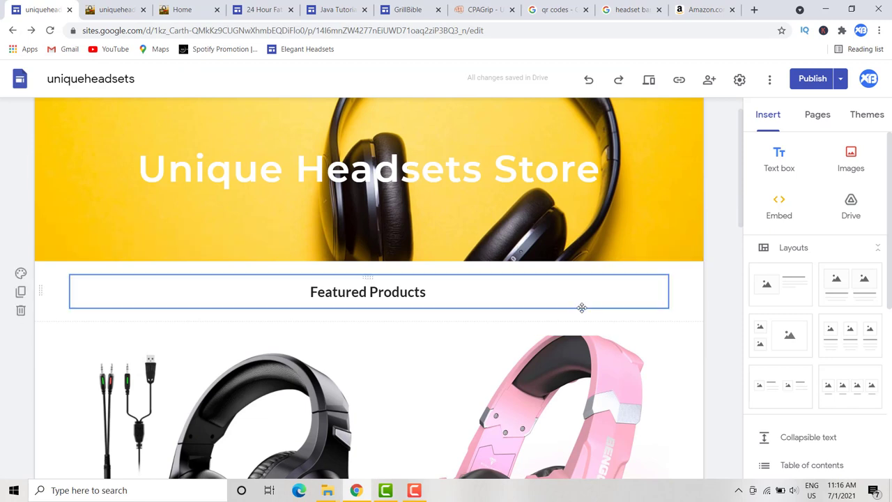
{"action": "scroll", "coordinate": [265, 373], "scroll_direction": "down", "scroll_amount": 1}
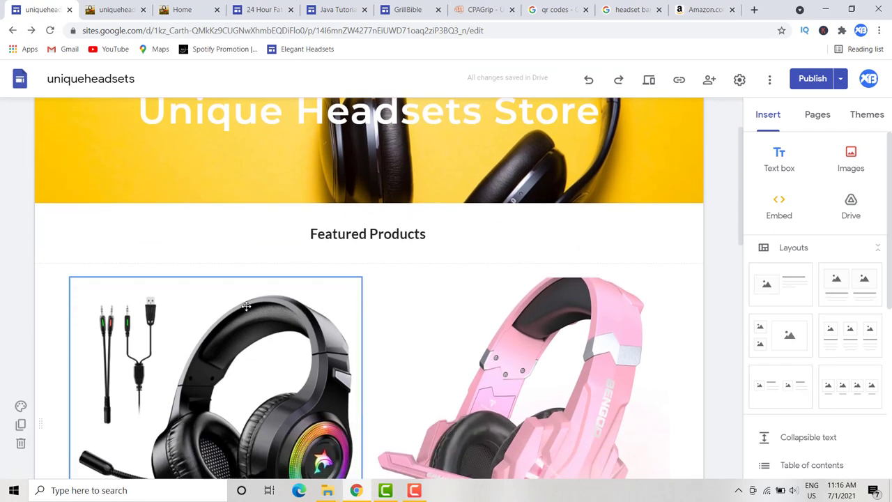
{"action": "scroll", "coordinate": [298, 332], "scroll_direction": "down", "scroll_amount": 2}
{"action": "scroll", "coordinate": [299, 332], "scroll_direction": "up", "scroll_amount": 1}
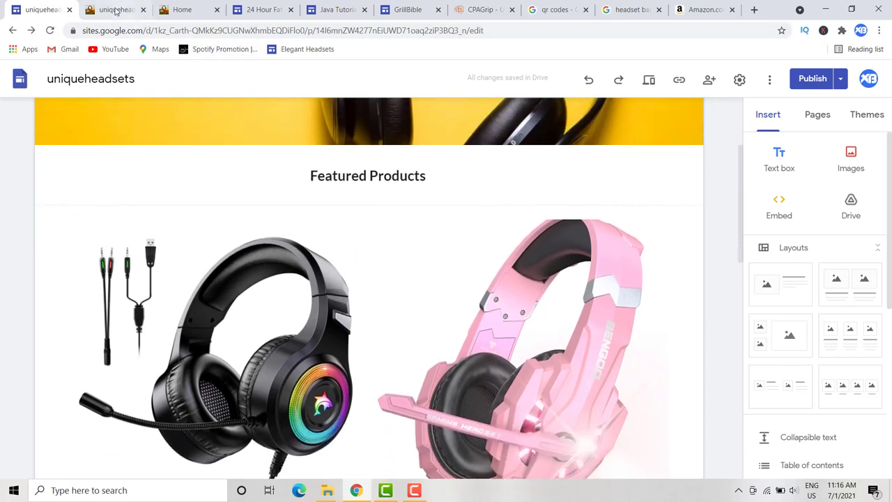
- Return to the published uniqueheadsets page and check the banner, product images and limited time offer labels
{"action": "left_click", "coordinate": [119, 12]}
{"action": "scroll", "coordinate": [369, 251], "scroll_direction": "down", "scroll_amount": 1}
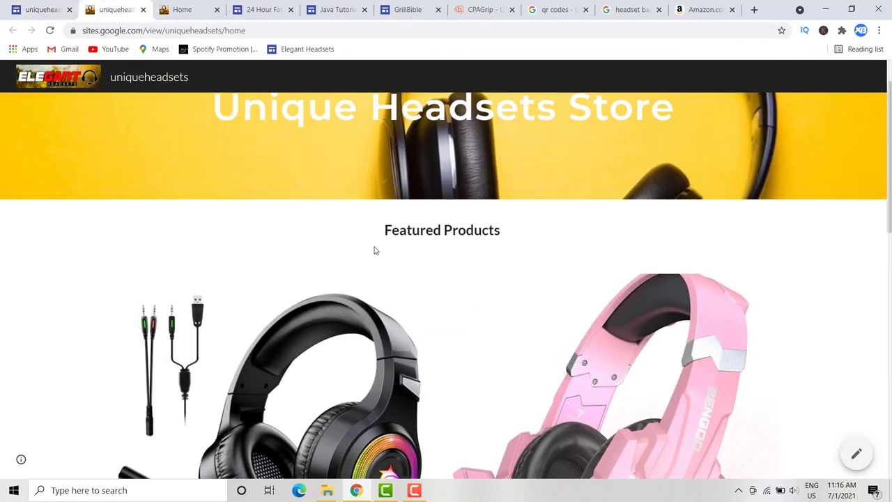
{"action": "scroll", "coordinate": [375, 251], "scroll_direction": "down", "scroll_amount": 1}
{"action": "scroll", "coordinate": [389, 263], "scroll_direction": "up", "scroll_amount": 2}
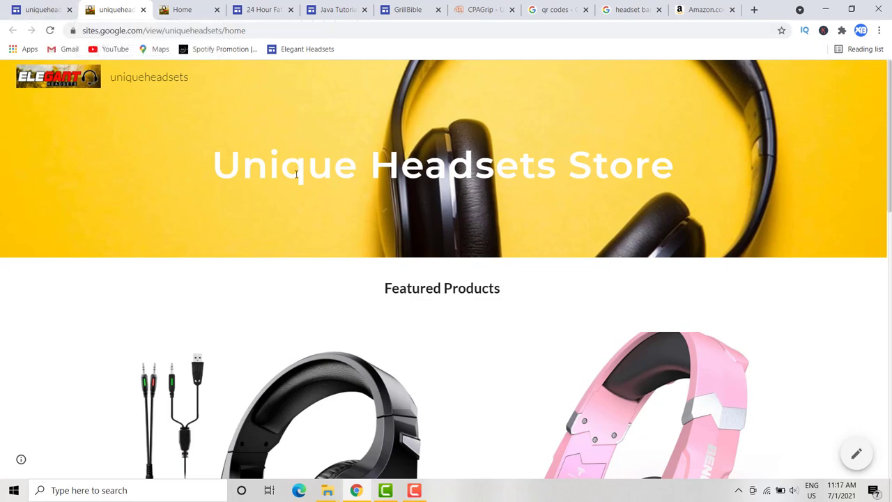
{"action": "scroll", "coordinate": [301, 180], "scroll_direction": "down", "scroll_amount": 5}
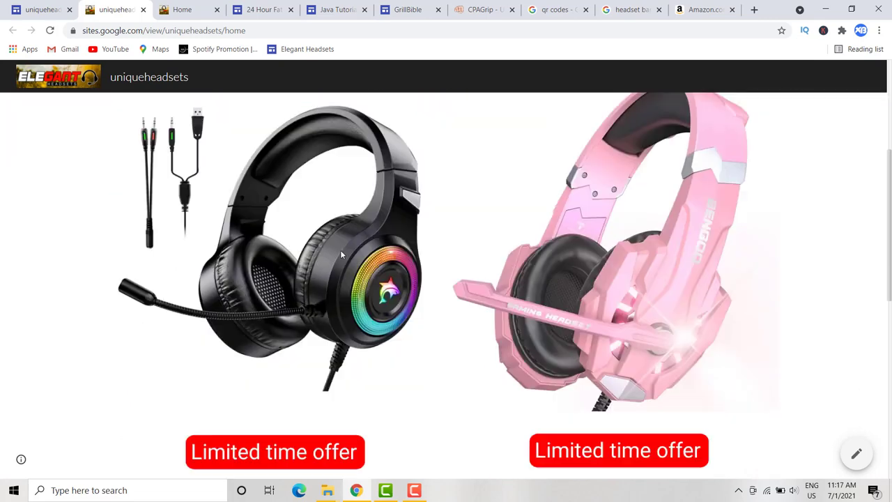
{"action": "scroll", "coordinate": [305, 201], "scroll_direction": "up", "scroll_amount": 2}
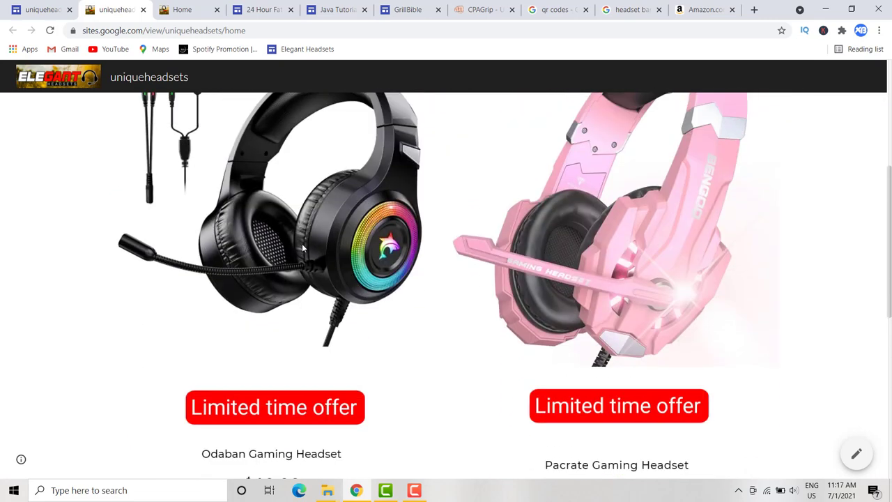
- Review the product images, prices and discount notes on the published page, and return to the site editor
{"action": "scroll", "coordinate": [298, 214], "scroll_direction": "up", "scroll_amount": 3}
{"action": "scroll", "coordinate": [343, 298], "scroll_direction": "down", "scroll_amount": 5}
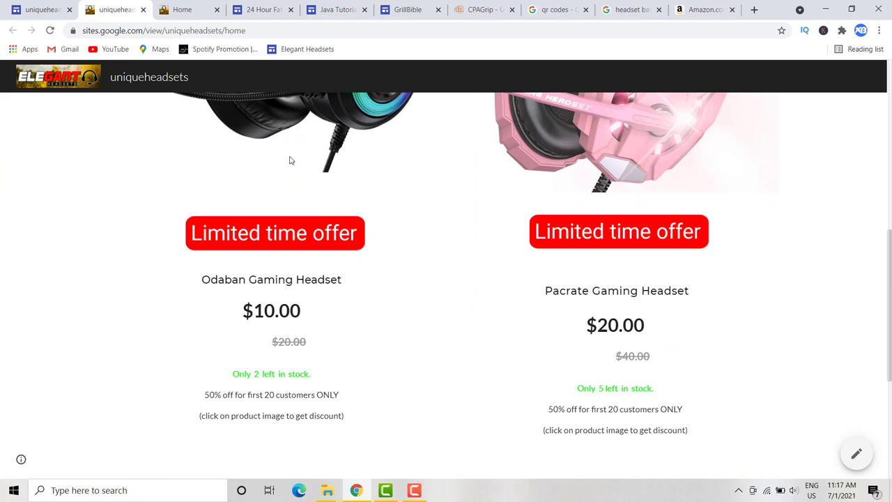
{"action": "scroll", "coordinate": [330, 196], "scroll_direction": "up", "scroll_amount": 5}
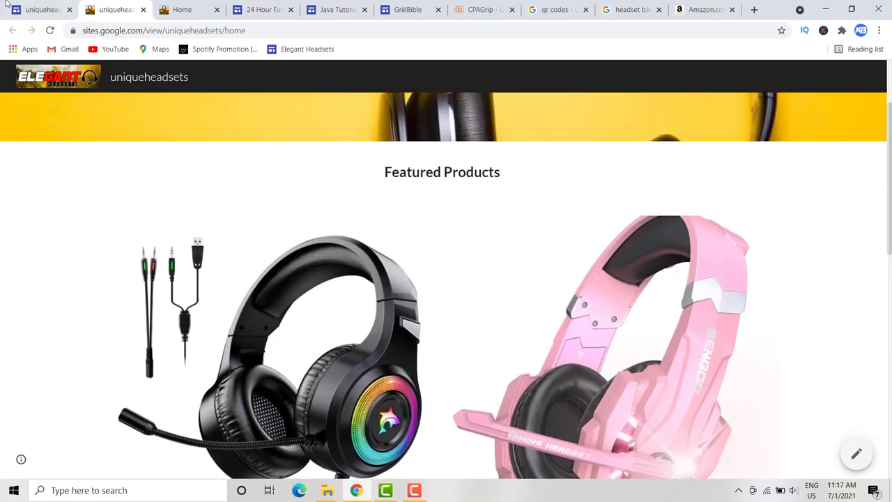
{"action": "left_click", "coordinate": [21, 9]}
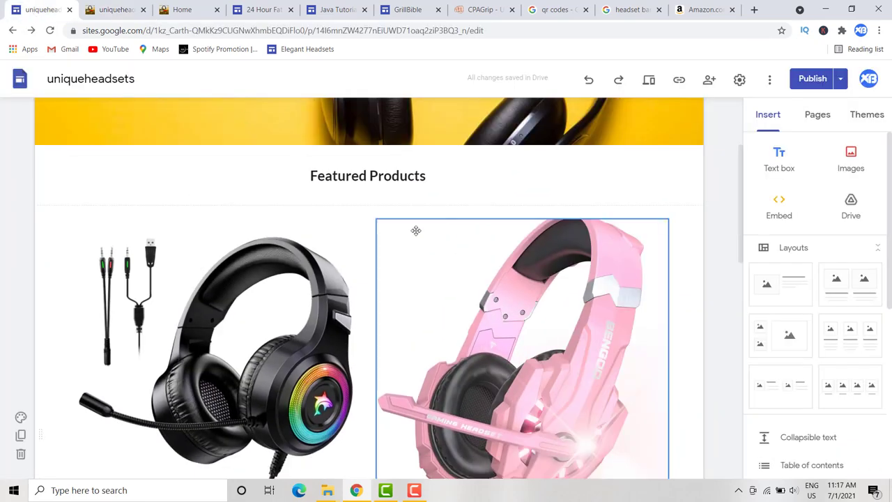
- Switch to CPAGrip and open the Odaban Gaming Headset URL/file locker for editing
{"action": "left_click", "coordinate": [481, 10]}
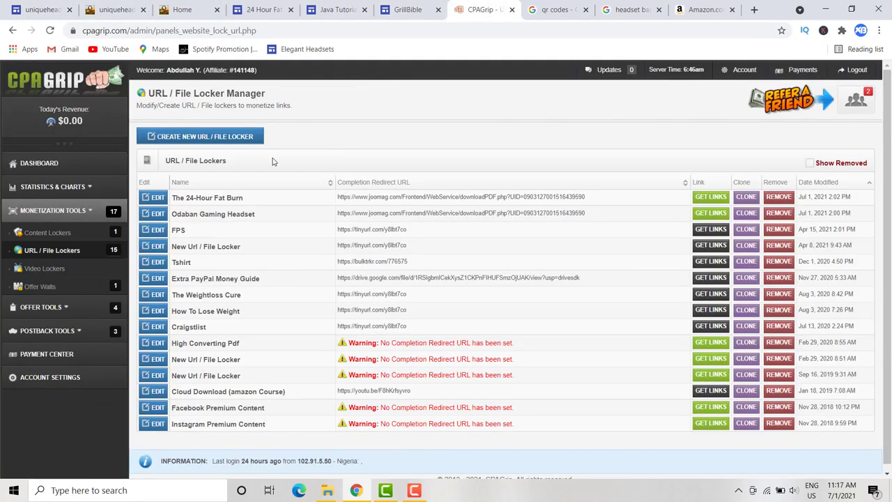
{"action": "left_click", "coordinate": [155, 214]}
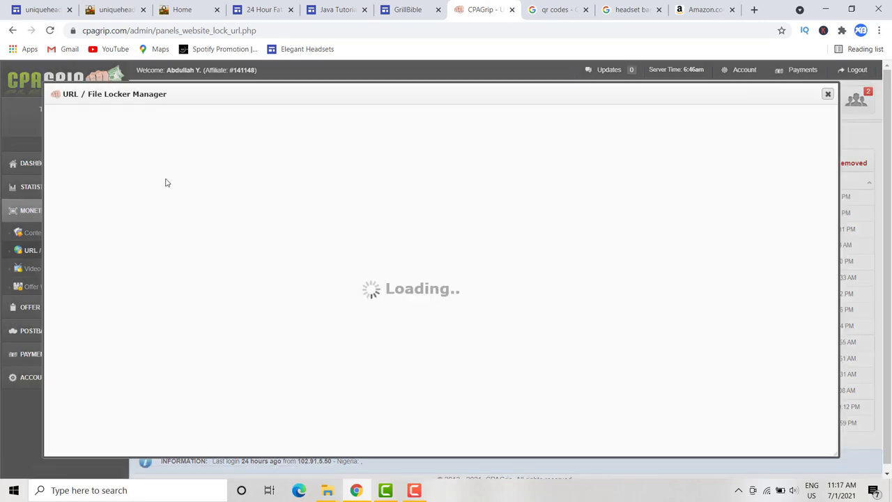
{"action": "scroll", "coordinate": [442, 239], "scroll_direction": "down", "scroll_amount": 5}
{"action": "scroll", "coordinate": [445, 239], "scroll_direction": "down", "scroll_amount": 1}
{"action": "scroll", "coordinate": [445, 240], "scroll_direction": "down", "scroll_amount": 1}
{"action": "scroll", "coordinate": [445, 240], "scroll_direction": "up", "scroll_amount": 8}
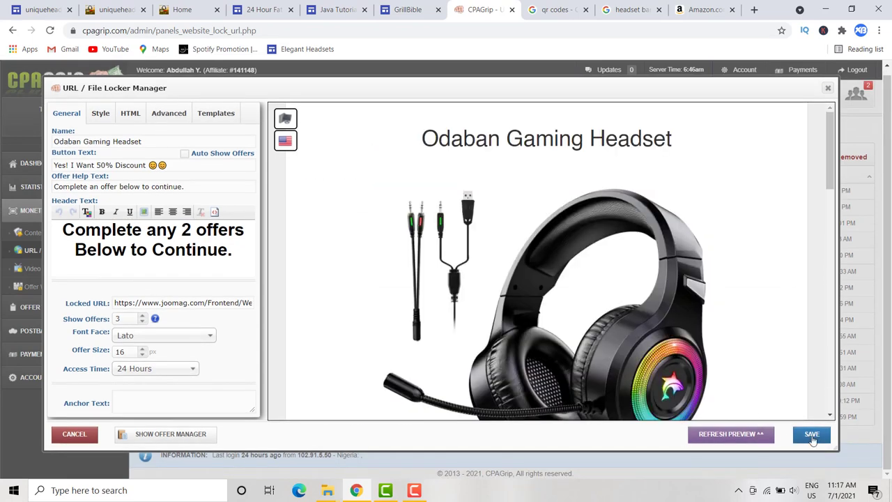
{"action": "scroll", "coordinate": [554, 261], "scroll_direction": "down", "scroll_amount": 2}
{"action": "scroll", "coordinate": [555, 266], "scroll_direction": "up", "scroll_amount": 2}
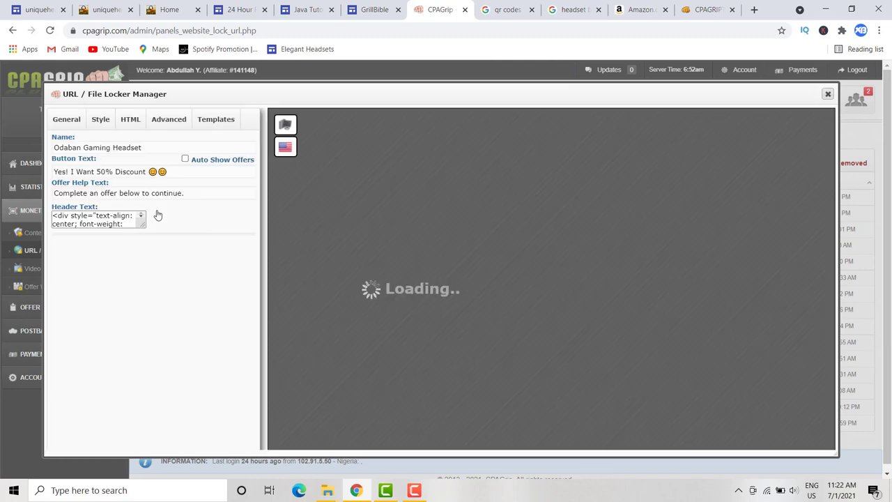
- Examine the locker preview's heading, product image, discount button and comments section
{"action": "scroll", "coordinate": [444, 259], "scroll_direction": "down", "scroll_amount": 7}
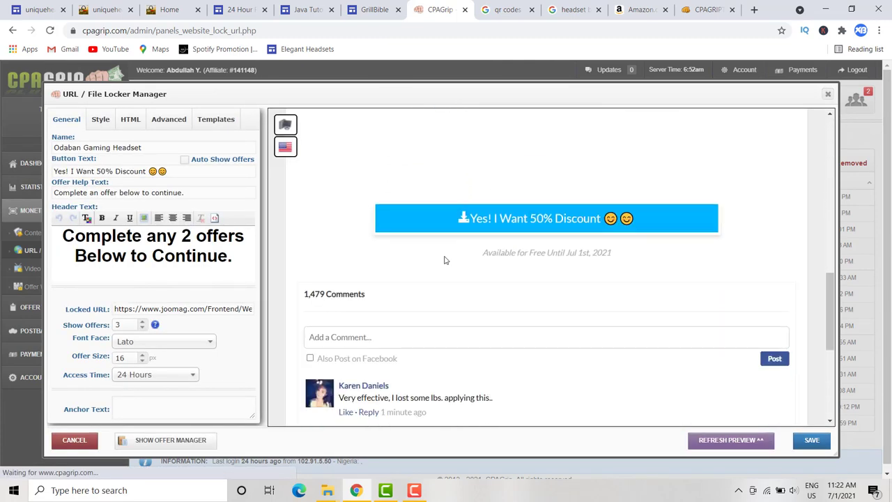
{"action": "scroll", "coordinate": [444, 260], "scroll_direction": "down", "scroll_amount": 4}
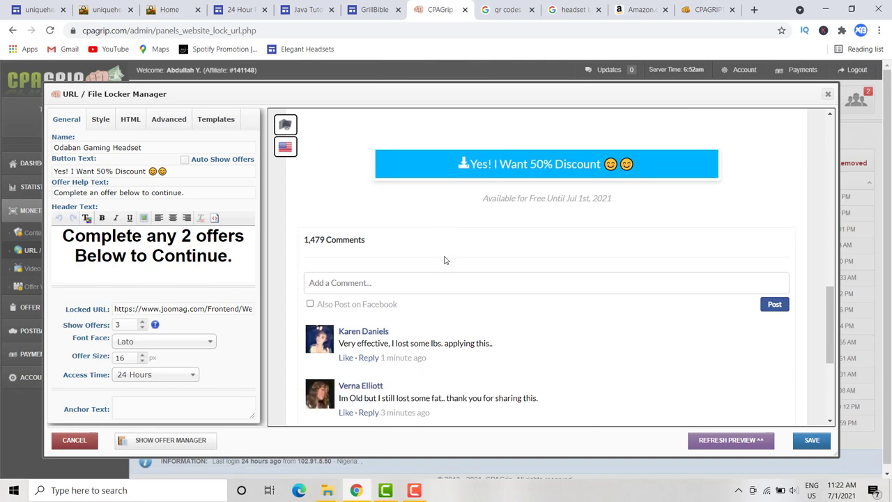
{"action": "scroll", "coordinate": [445, 260], "scroll_direction": "up", "scroll_amount": 7}
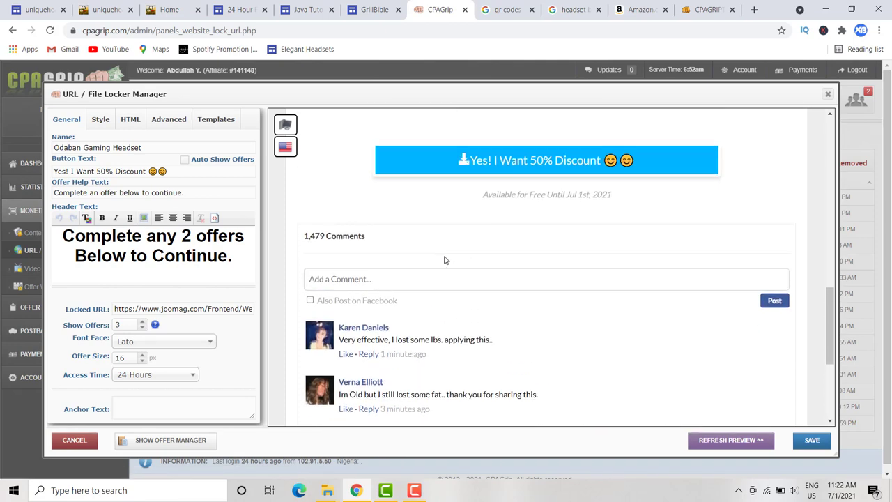
{"action": "scroll", "coordinate": [445, 260], "scroll_direction": "up", "scroll_amount": 5}
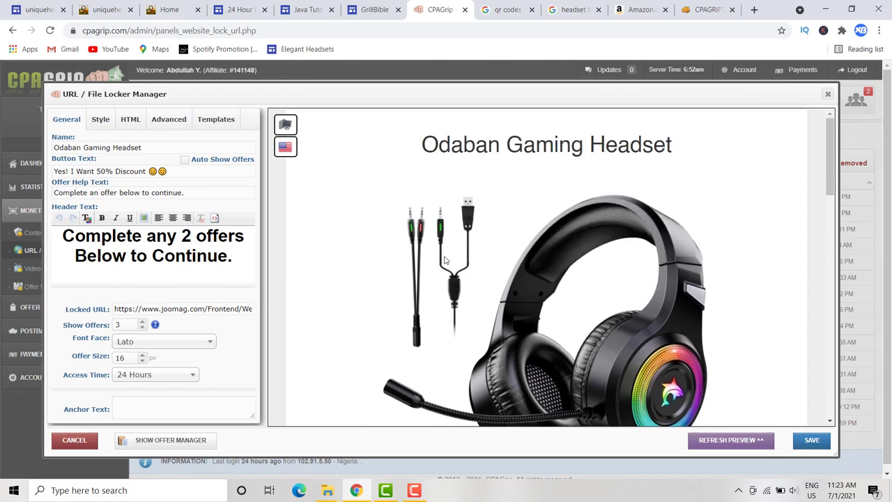
{"action": "scroll", "coordinate": [446, 195], "scroll_direction": "down", "scroll_amount": 8}
{"action": "scroll", "coordinate": [451, 200], "scroll_direction": "up", "scroll_amount": 8}
- Replace the h1 heading in the locker's custom HTML with "unique headset" and refresh the preview
{"action": "left_click", "coordinate": [132, 121]}
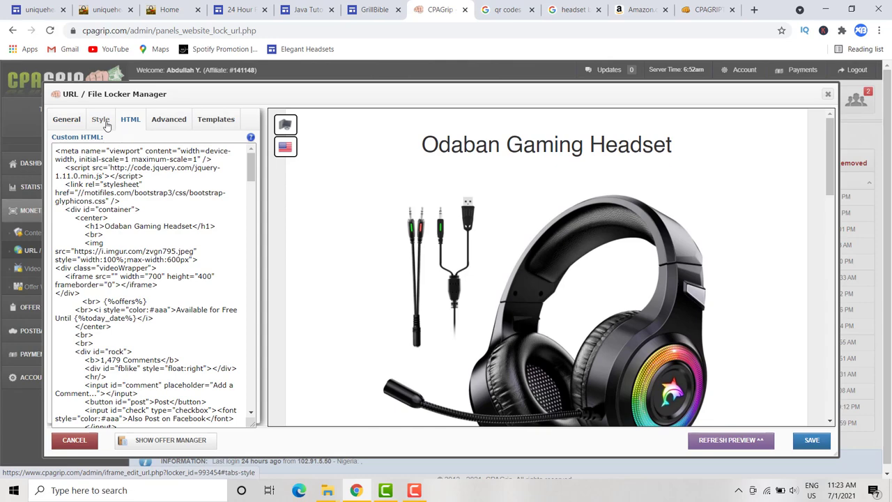
{"action": "left_click", "coordinate": [103, 121]}
{"action": "left_click", "coordinate": [131, 121]}
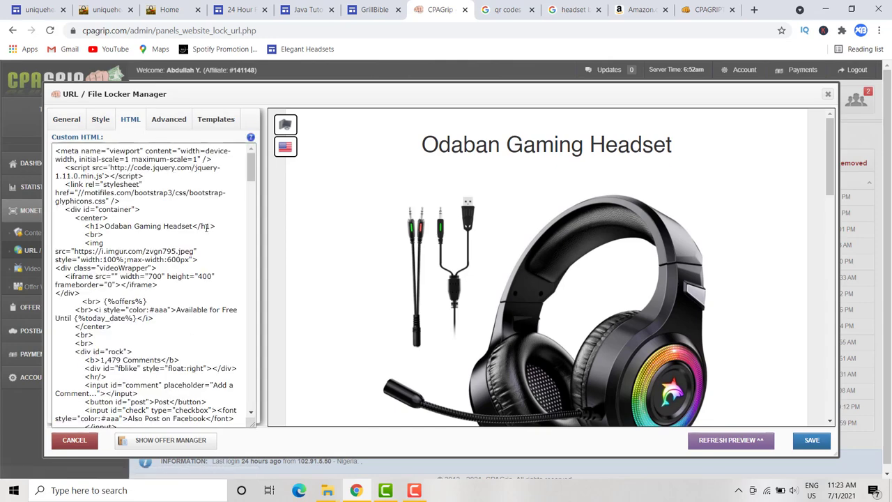
{"action": "scroll", "coordinate": [328, 227], "scroll_direction": "down", "scroll_amount": 1}
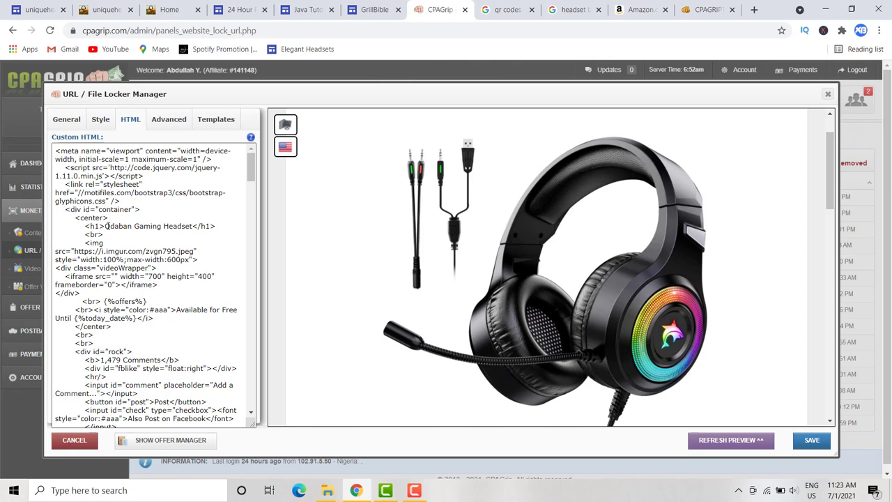
{"action": "scroll", "coordinate": [443, 160], "scroll_direction": "up", "scroll_amount": 1}
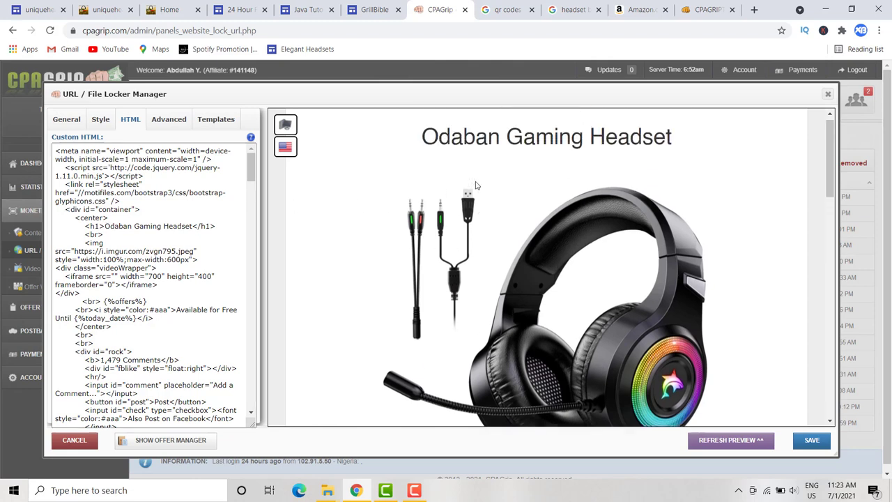
{"action": "left_click_drag", "start_coordinate": [424, 148], "coordinate": [675, 143]}
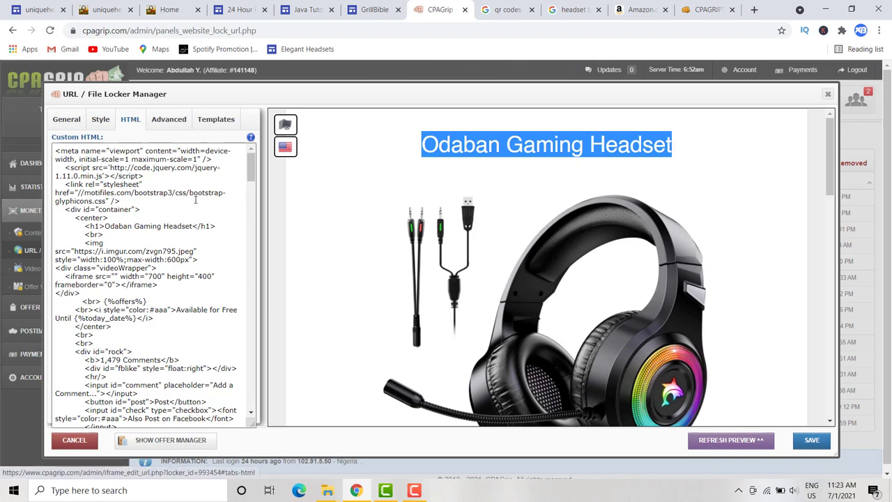
{"action": "left_click_drag", "start_coordinate": [193, 227], "coordinate": [108, 230]}
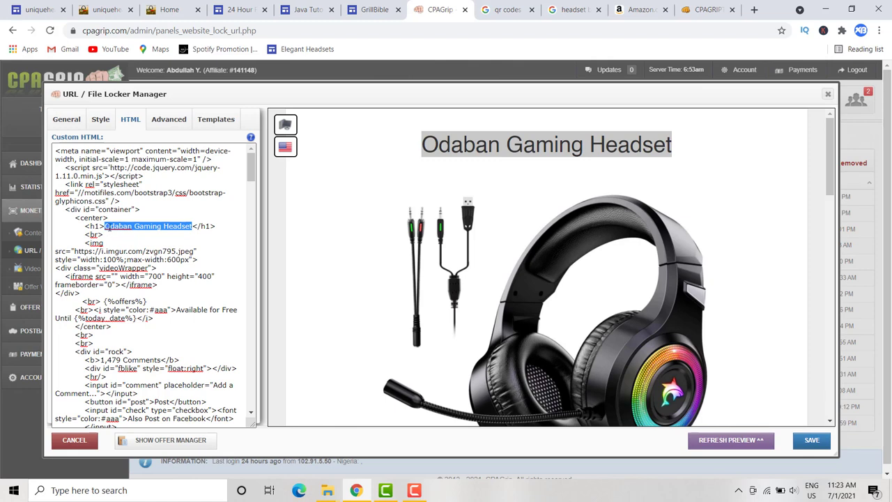
{"action": "type", "text": "uni"}
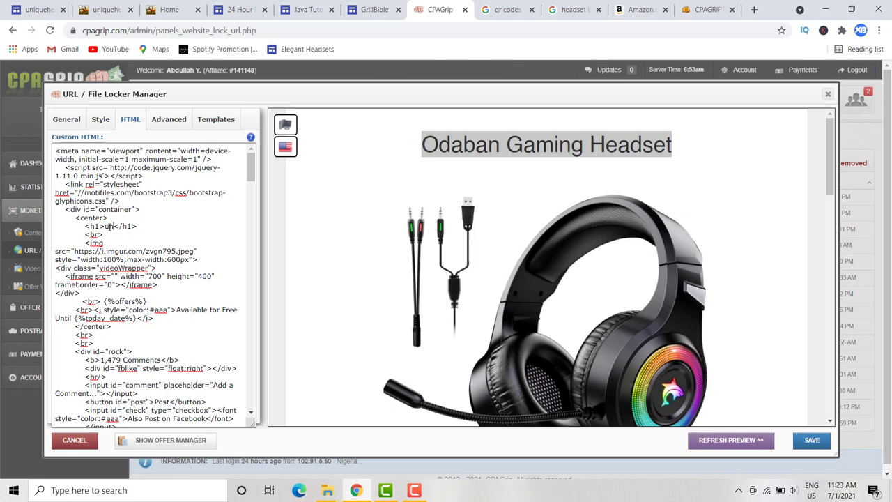
{"action": "type", "text": "que headset"}
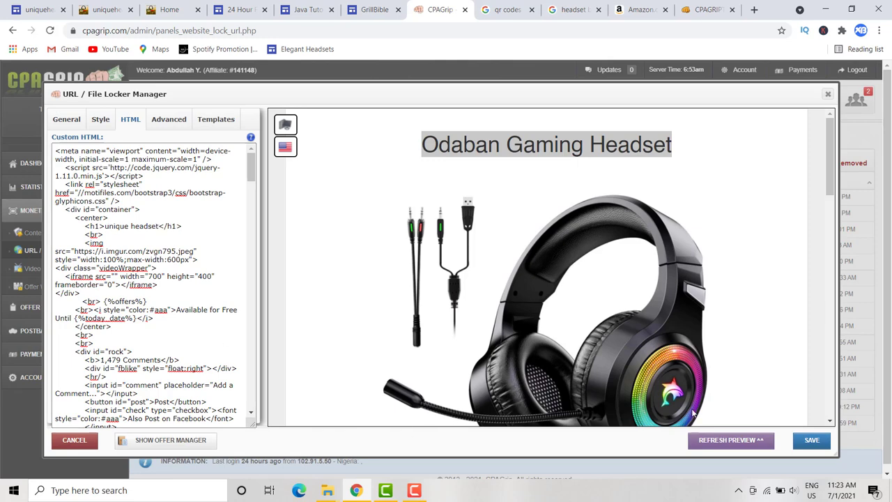
{"action": "left_click", "coordinate": [708, 439]}
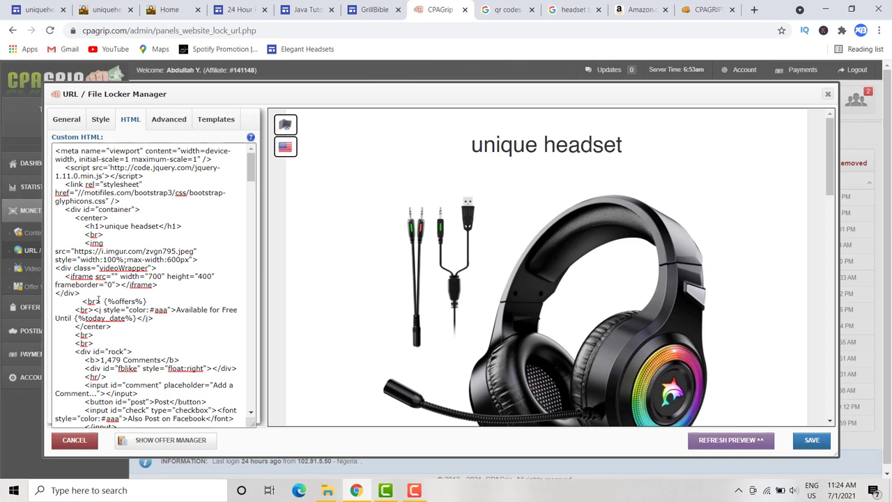
- Select the product image address in the custom HTML's img tag, and open imgur.com in a new browser tab
{"action": "scroll", "coordinate": [170, 226], "scroll_direction": "down", "scroll_amount": 1}
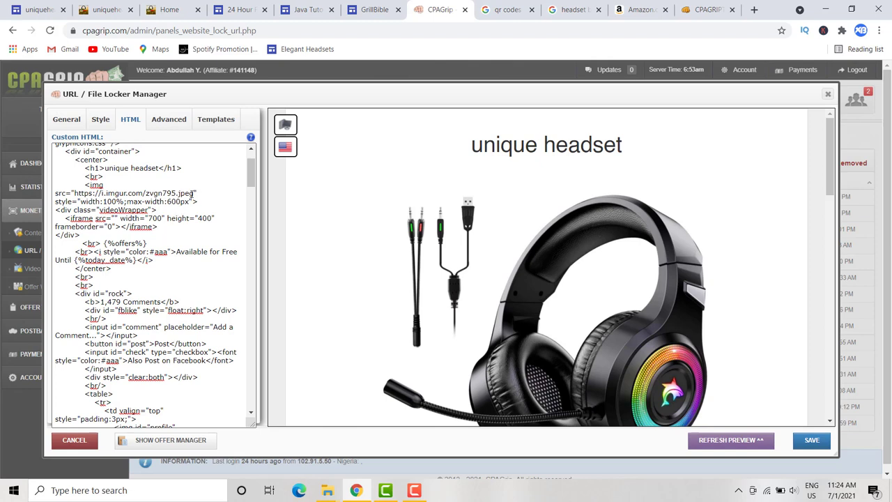
{"action": "left_click_drag", "start_coordinate": [74, 193], "coordinate": [186, 192]}
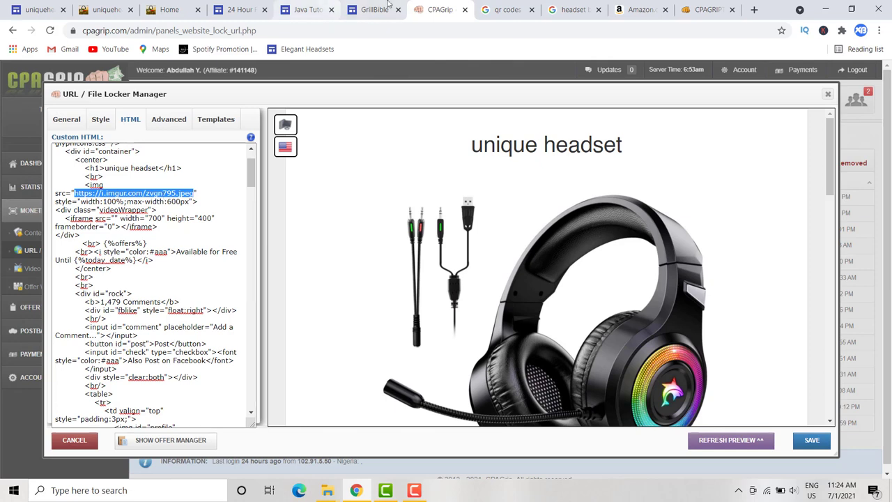
{"action": "left_click", "coordinate": [706, 11]}
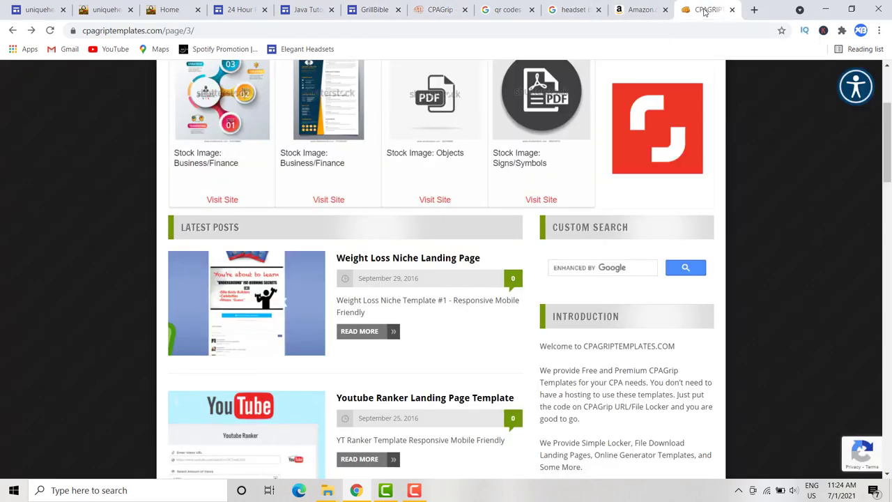
{"action": "left_click", "coordinate": [754, 10]}
{"action": "type", "text": "img"}
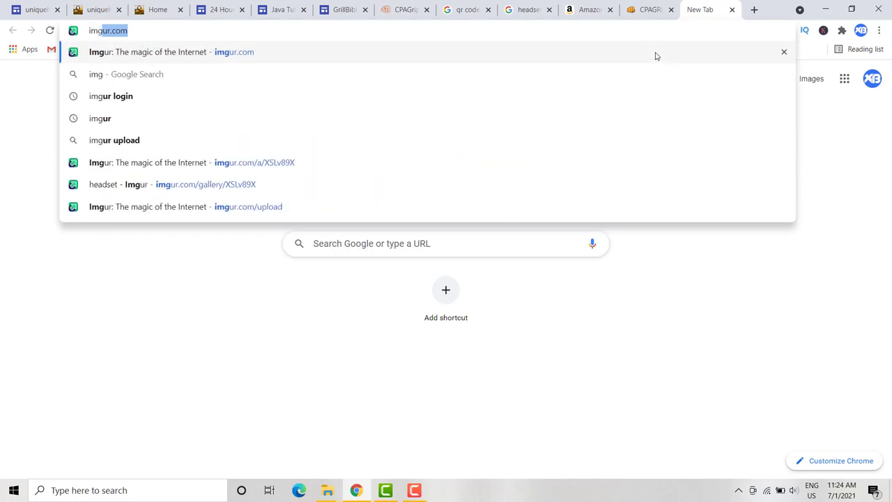
{"action": "key", "text": "Return"}
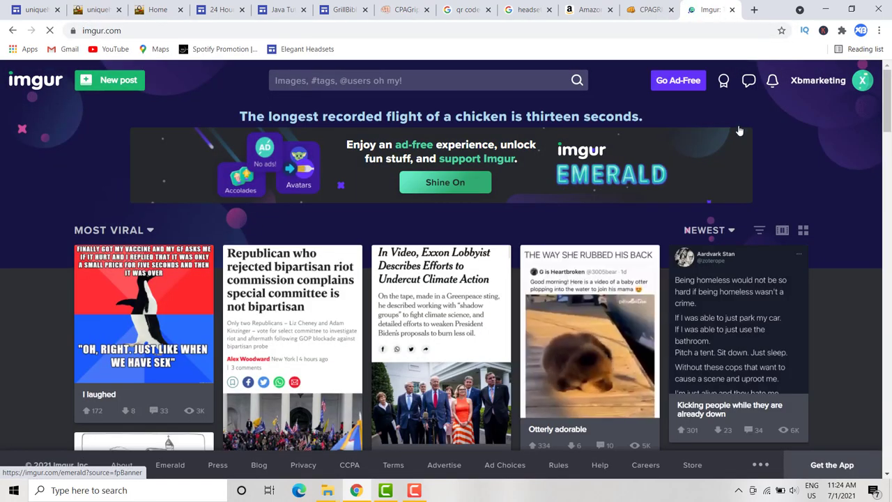
- Open the Imgur account's profile and browse its uploaded posts
{"action": "left_click", "coordinate": [862, 78]}
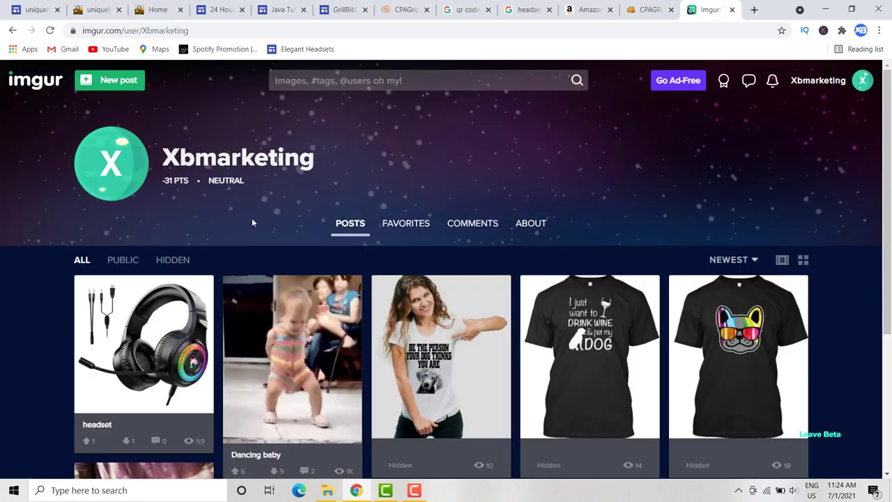
{"action": "scroll", "coordinate": [253, 221], "scroll_direction": "down", "scroll_amount": 2}
{"action": "scroll", "coordinate": [253, 223], "scroll_direction": "down", "scroll_amount": 2}
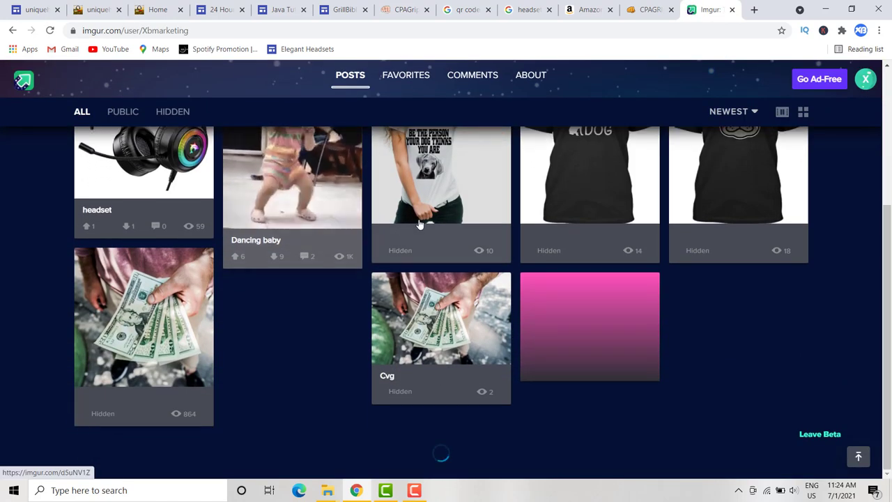
{"action": "scroll", "coordinate": [300, 249], "scroll_direction": "up", "scroll_amount": 2}
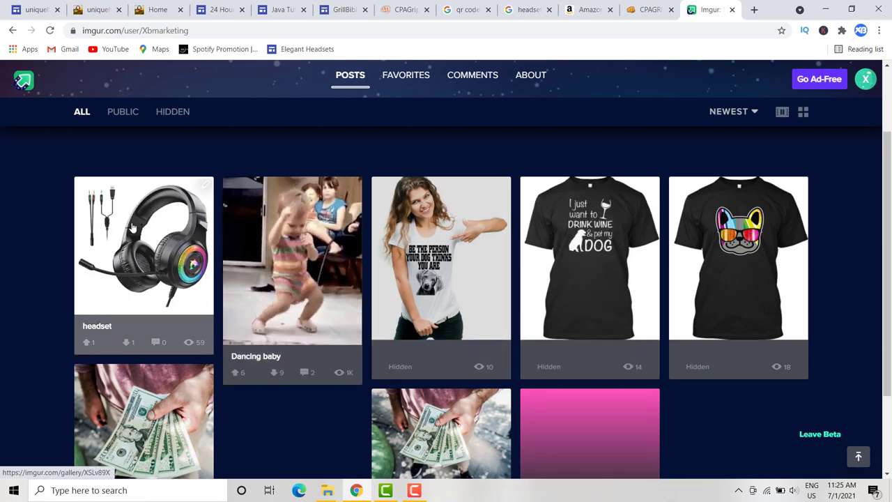
{"action": "left_click", "coordinate": [864, 80]}
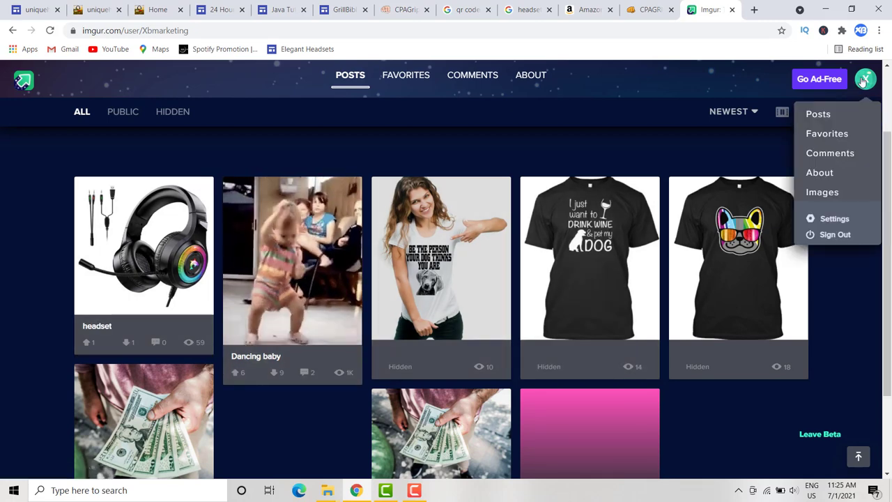
{"action": "left_click", "coordinate": [822, 115]}
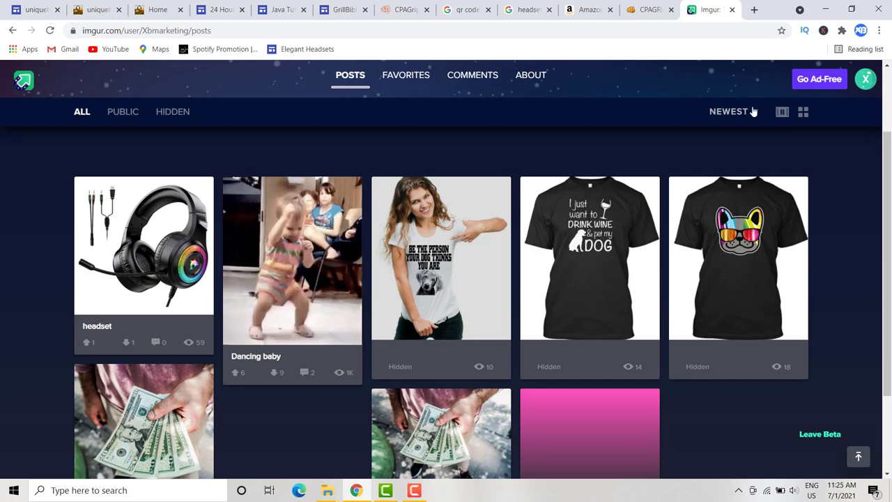
- Open the Imgur account's image library and upload the green and black headset JPG from the Documents folder
{"action": "left_click", "coordinate": [863, 80]}
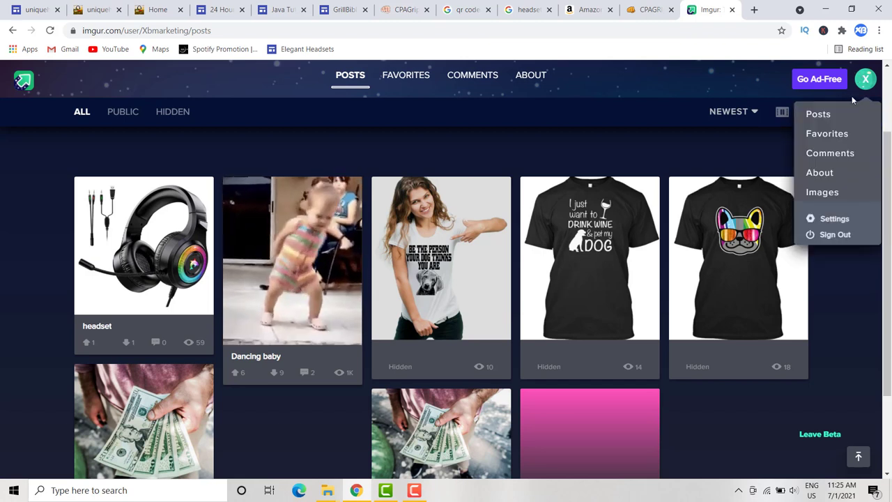
{"action": "left_click", "coordinate": [834, 191]}
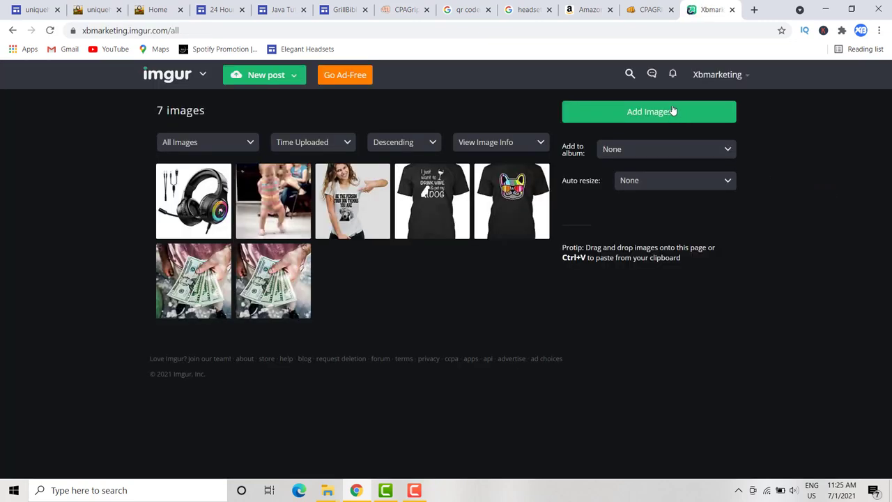
{"action": "left_click", "coordinate": [671, 112]}
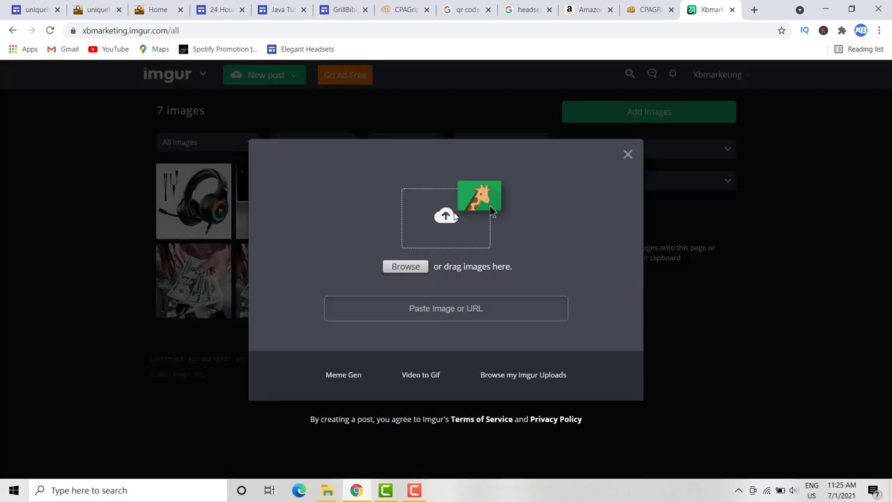
{"action": "left_click", "coordinate": [405, 267]}
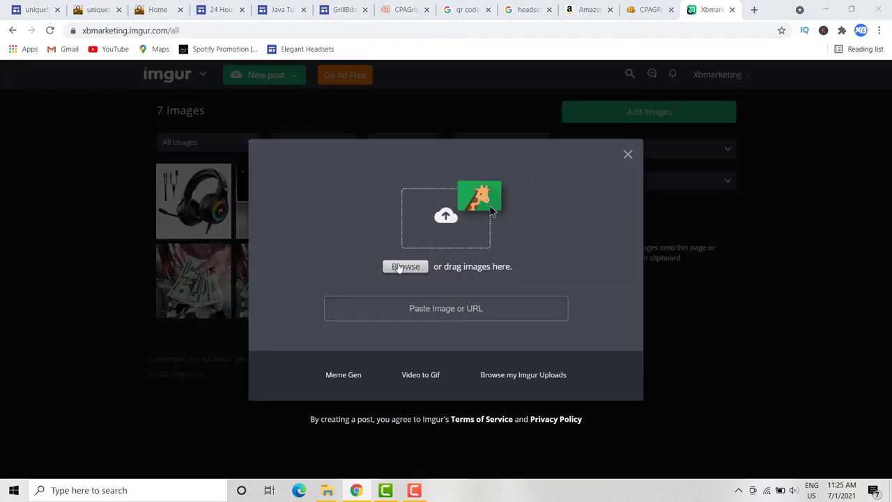
{"action": "scroll", "coordinate": [322, 188], "scroll_direction": "down", "scroll_amount": 3}
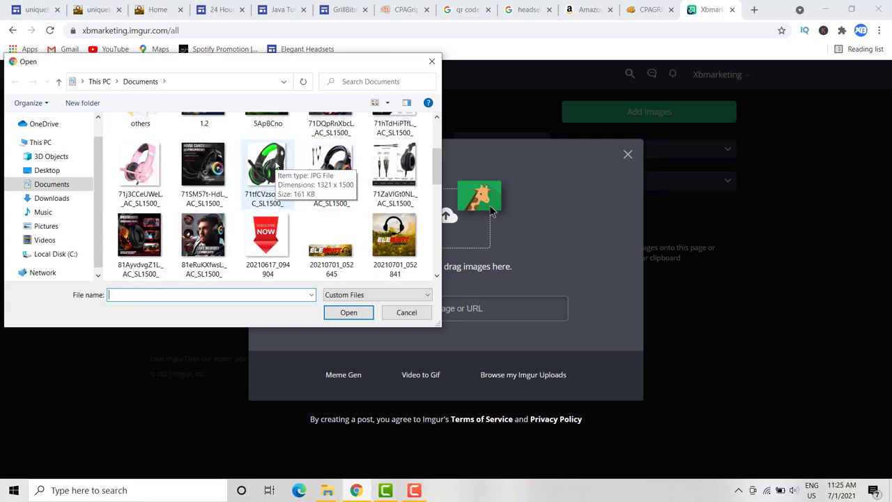
{"action": "left_click", "coordinate": [275, 167]}
{"action": "left_click", "coordinate": [349, 313]}
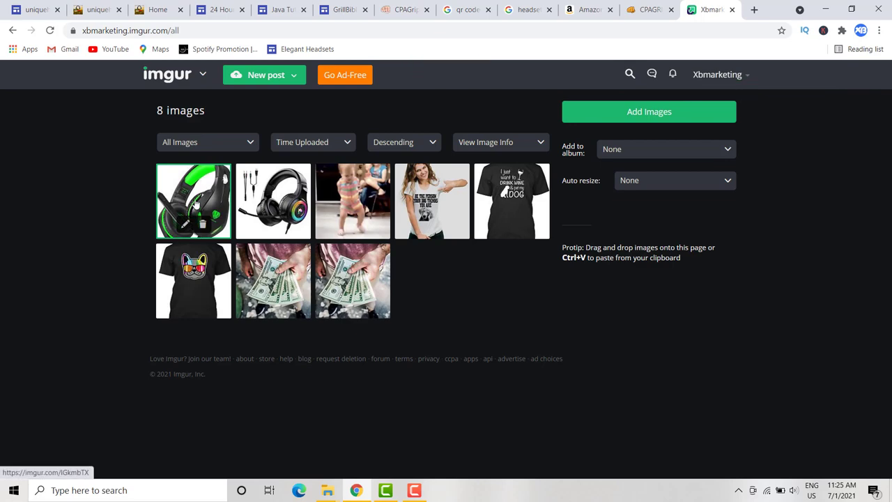
{"action": "left_click", "coordinate": [196, 203]}
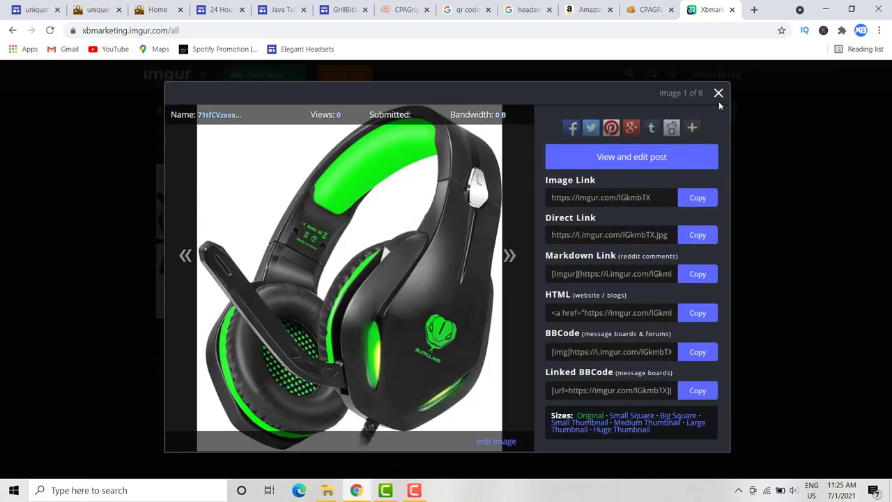
{"action": "left_click", "coordinate": [719, 94]}
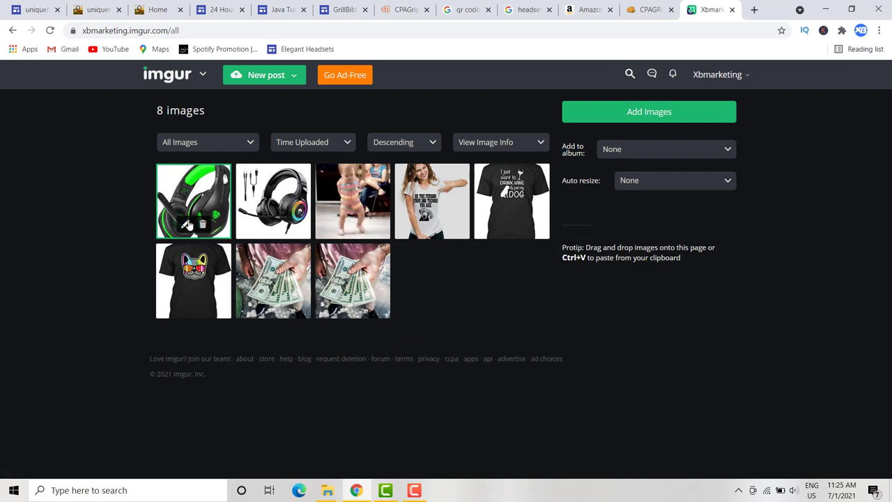
{"action": "left_click", "coordinate": [186, 226]}
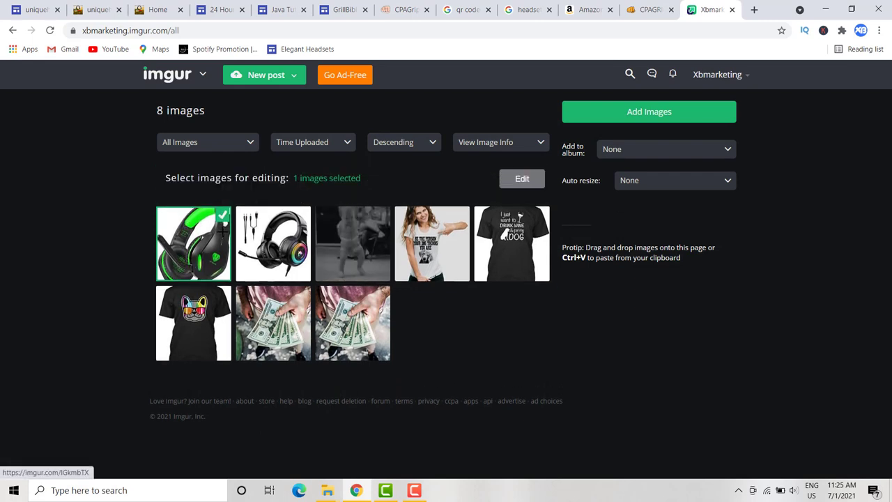
{"action": "left_click", "coordinate": [725, 117]}
{"action": "left_click", "coordinate": [626, 155]}
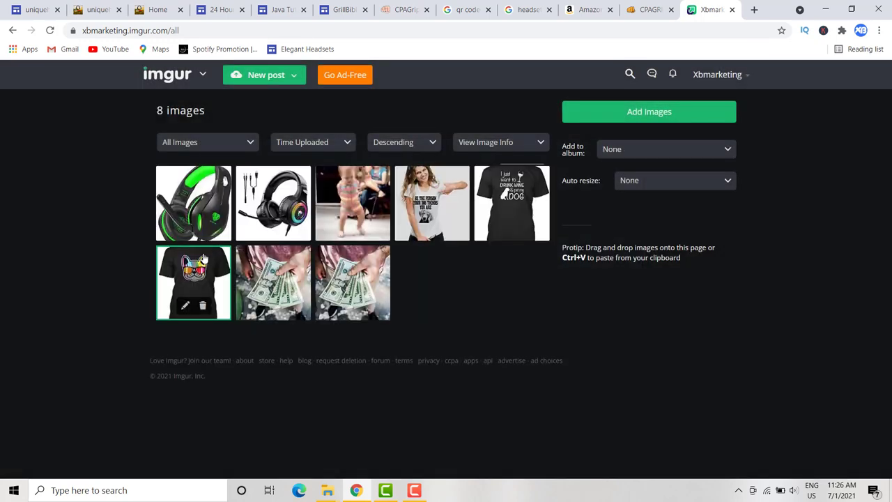
- Open the uploaded green headset image and copy its direct link
{"action": "left_click", "coordinate": [211, 207]}
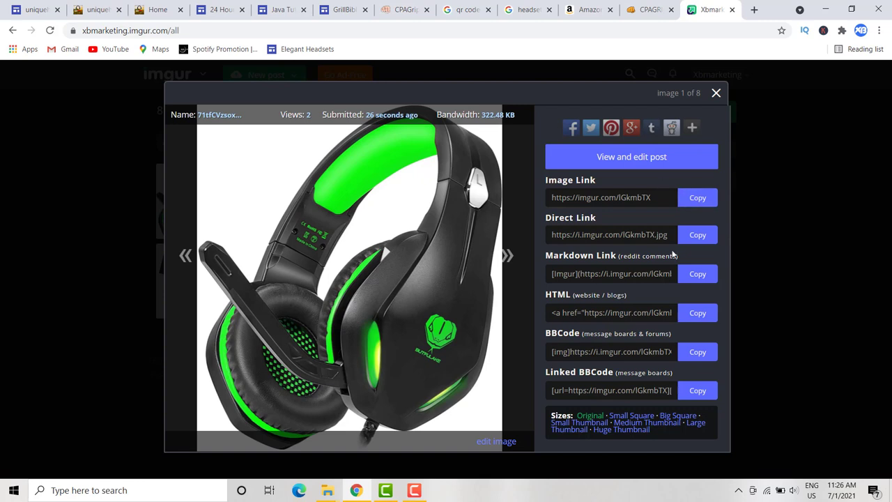
{"action": "left_click", "coordinate": [610, 234]}
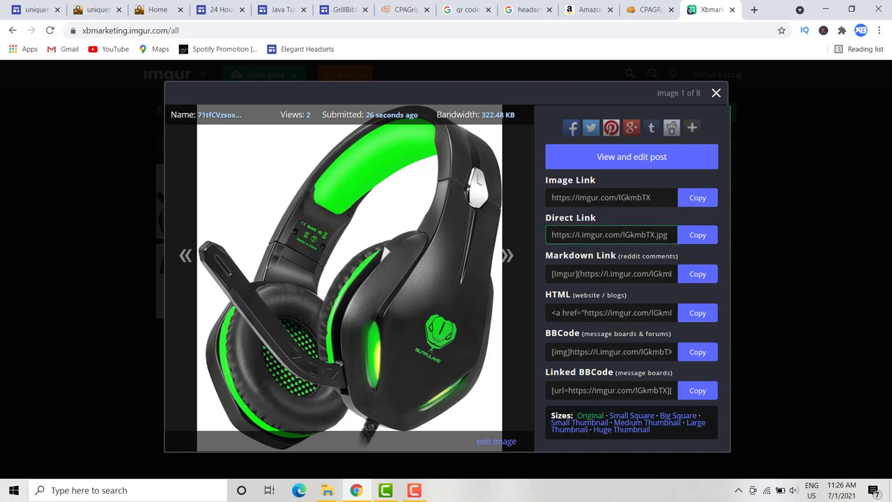
{"action": "left_click", "coordinate": [694, 237]}
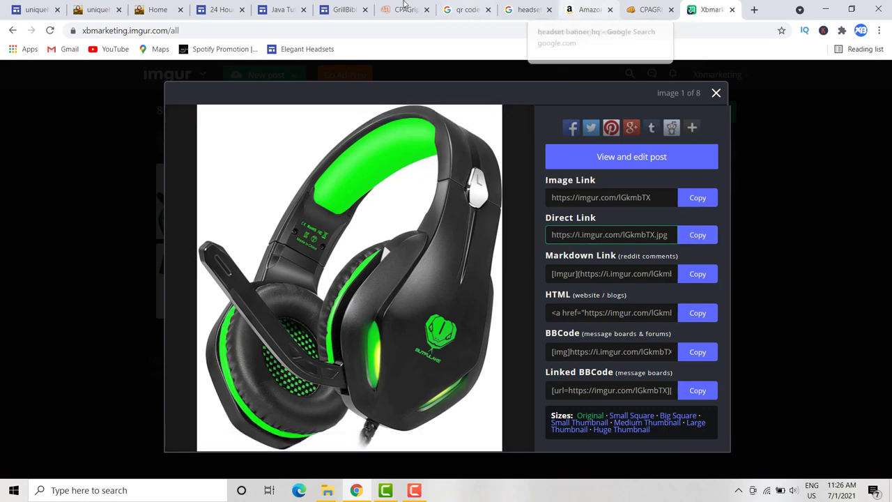
- Back in CPAGrip, replace the selected img address in the custom HTML with the copied Imgur link and refresh the preview
{"action": "left_click", "coordinate": [103, 10]}
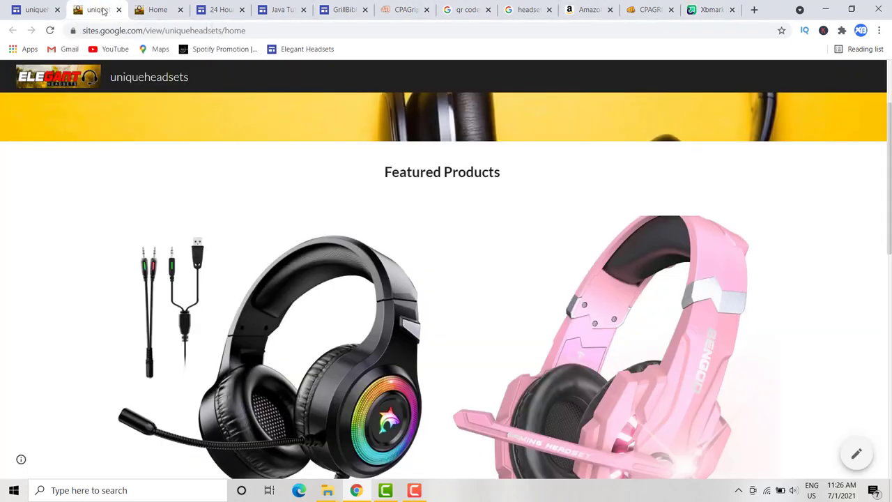
{"action": "left_click", "coordinate": [401, 10]}
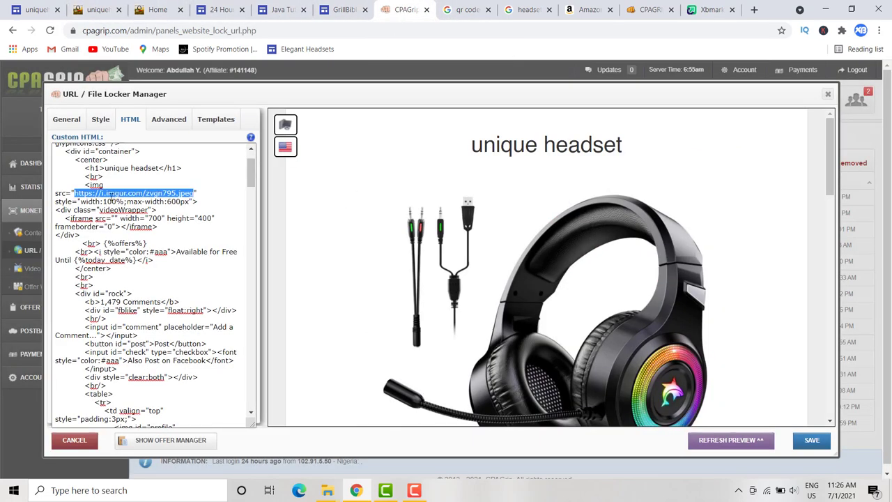
{"action": "right_click", "coordinate": [114, 192]}
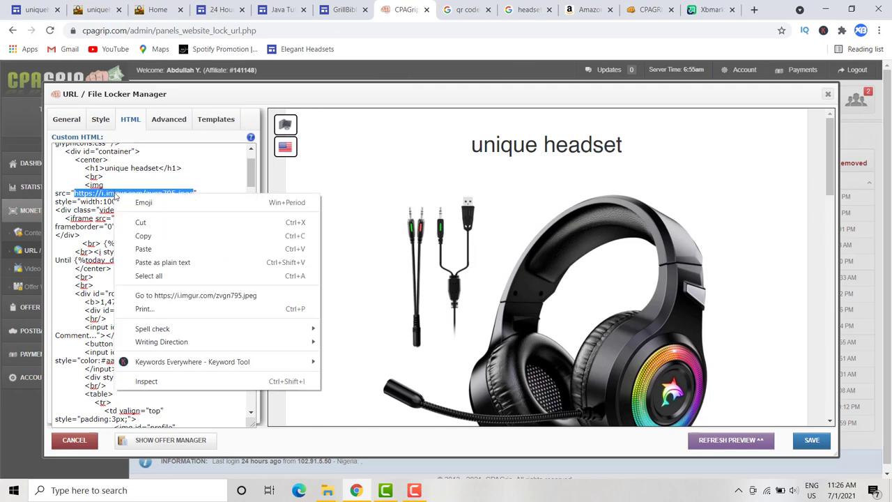
{"action": "left_click", "coordinate": [139, 249]}
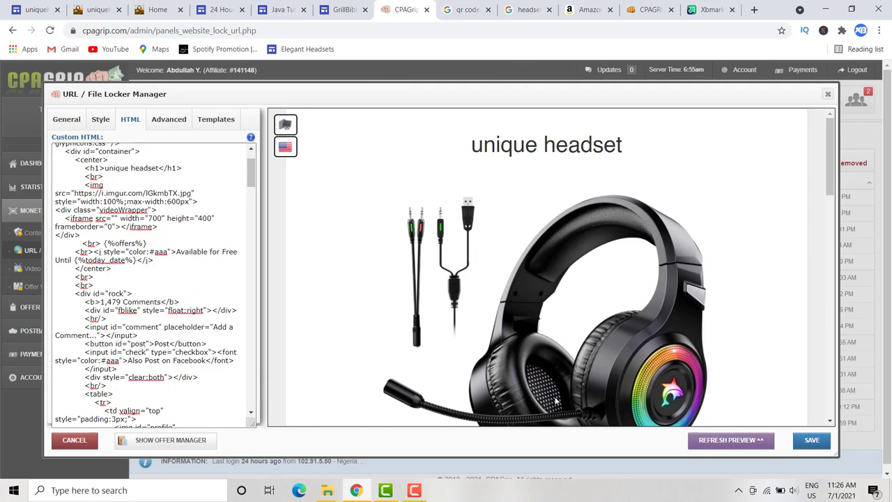
{"action": "left_click", "coordinate": [692, 443]}
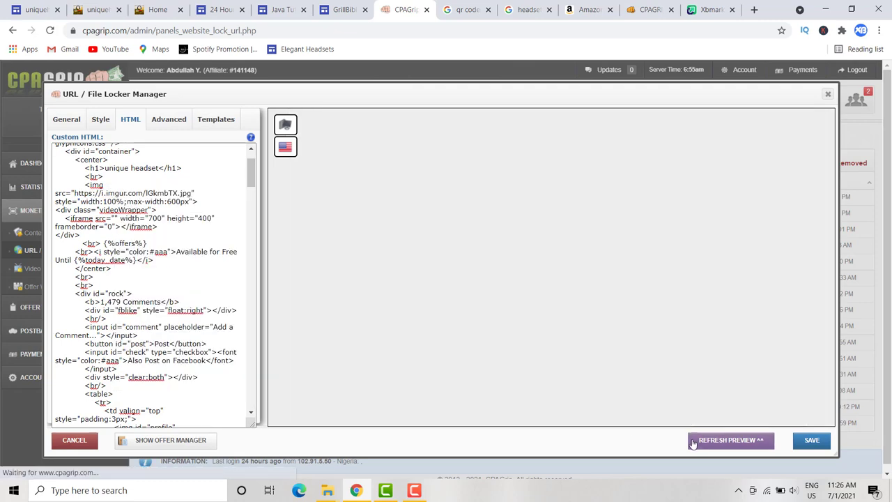
{"action": "scroll", "coordinate": [622, 242], "scroll_direction": "down", "scroll_amount": 3}
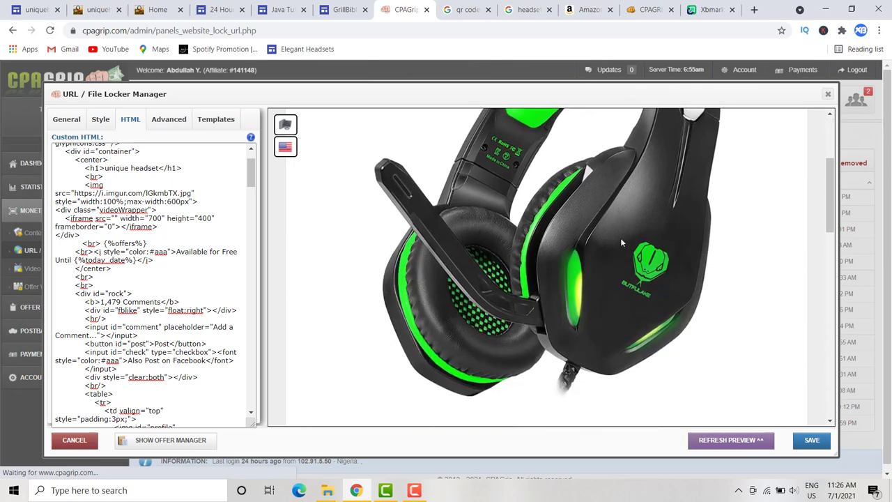
{"action": "scroll", "coordinate": [622, 243], "scroll_direction": "up", "scroll_amount": 1}
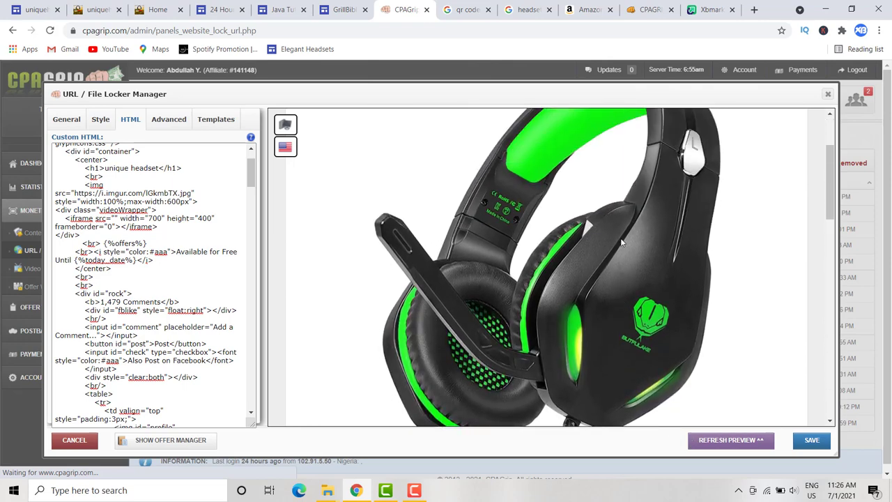
- Change the discount percentage in the locker's button text to 70% and refresh the preview
{"action": "scroll", "coordinate": [621, 237], "scroll_direction": "down", "scroll_amount": 5}
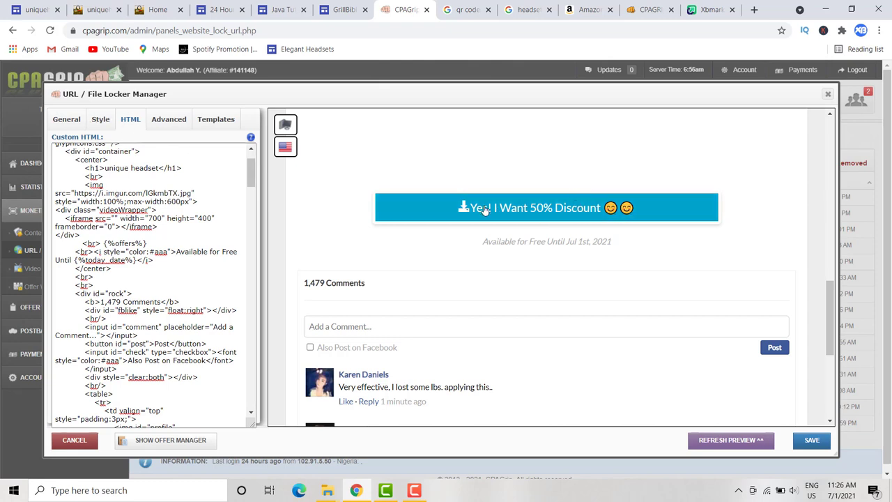
{"action": "left_click", "coordinate": [61, 122]}
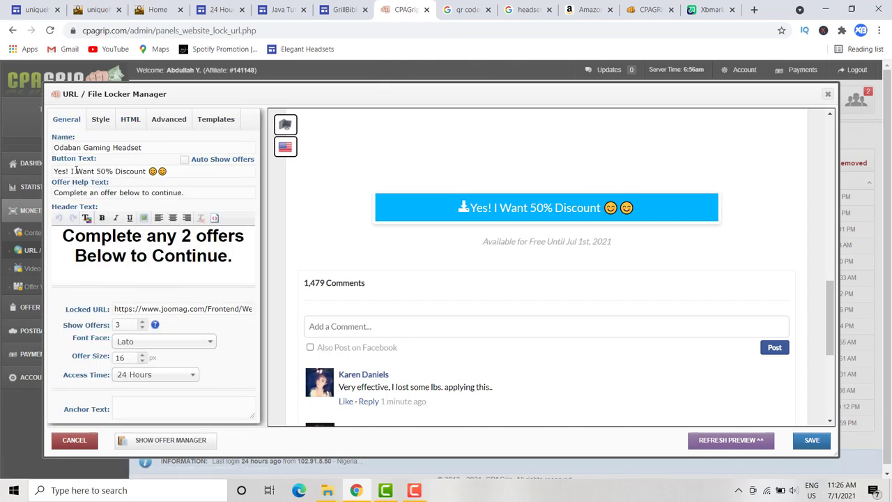
{"action": "left_click_drag", "start_coordinate": [54, 171], "coordinate": [188, 183]}
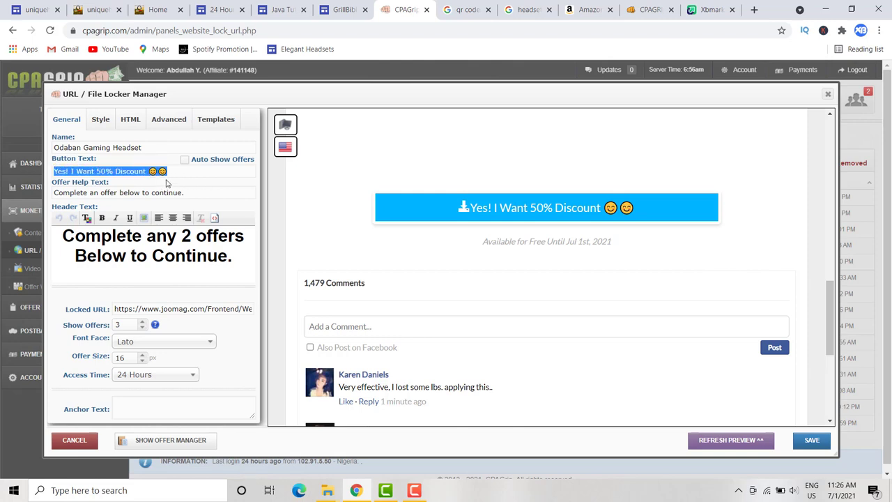
{"action": "left_click", "coordinate": [183, 173]}
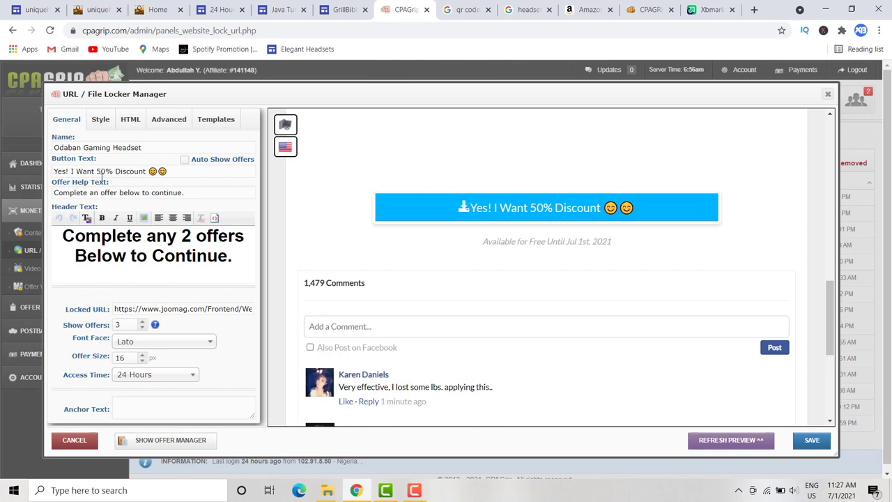
{"action": "key", "text": "BackSpace"}
{"action": "type", "text": "7"}
{"action": "left_click", "coordinate": [749, 439]}
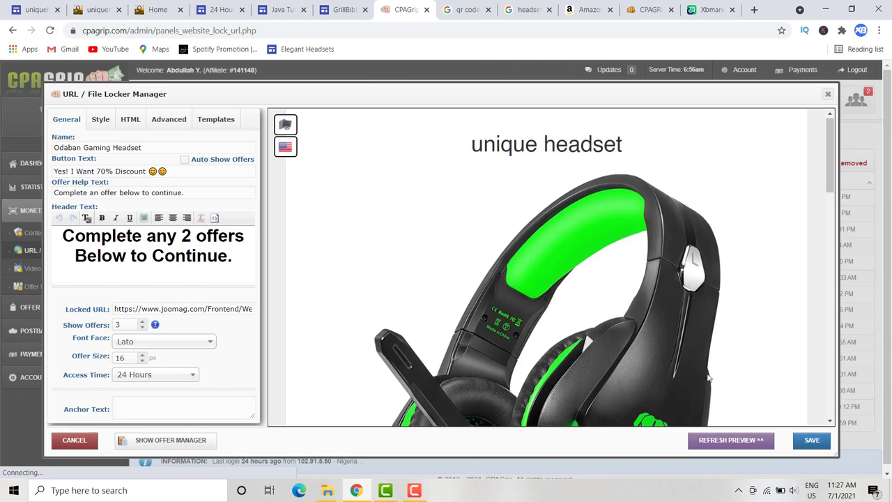
{"action": "scroll", "coordinate": [709, 379], "scroll_direction": "down", "scroll_amount": 10}
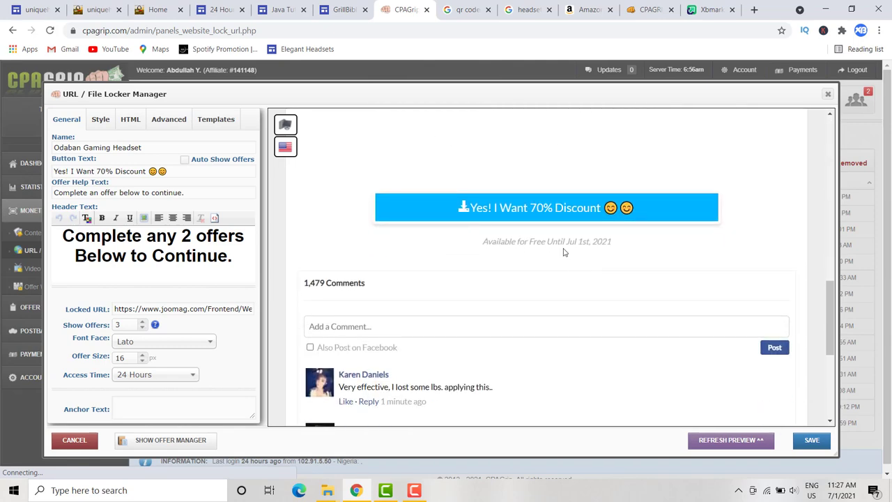
- Replace the surname of the first commenter in the comments section of the locker's custom HTML
{"action": "scroll", "coordinate": [382, 295], "scroll_direction": "down", "scroll_amount": 1}
{"action": "scroll", "coordinate": [382, 295], "scroll_direction": "down", "scroll_amount": 1}
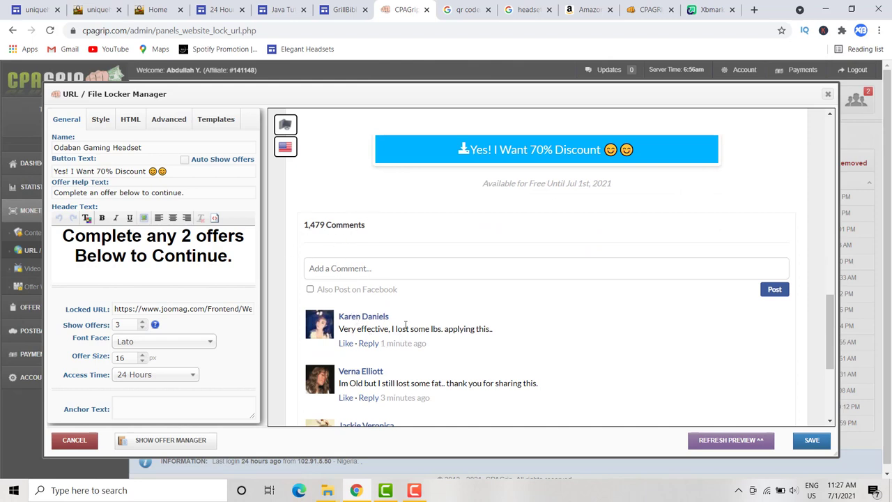
{"action": "scroll", "coordinate": [397, 319], "scroll_direction": "down", "scroll_amount": 2}
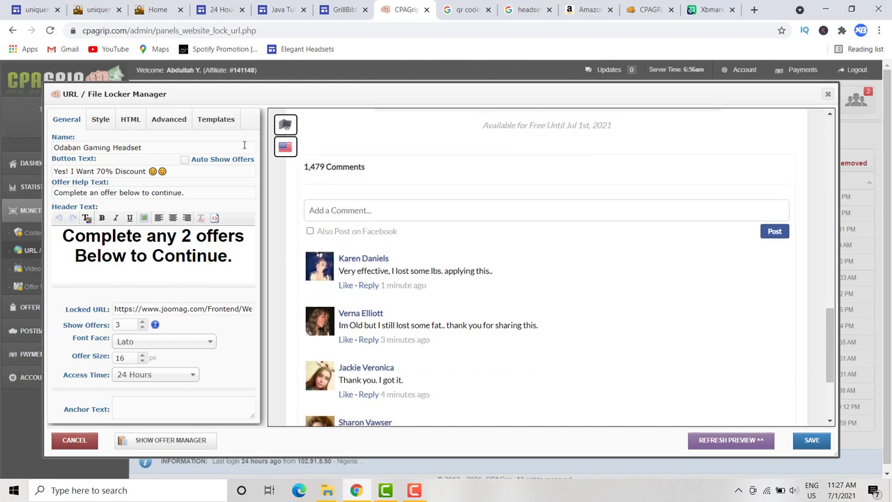
{"action": "left_click", "coordinate": [172, 123]}
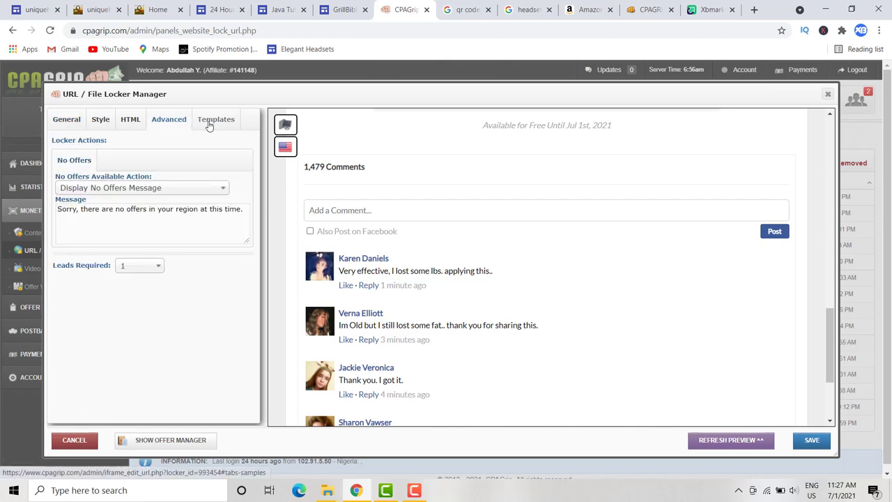
{"action": "left_click", "coordinate": [136, 123]}
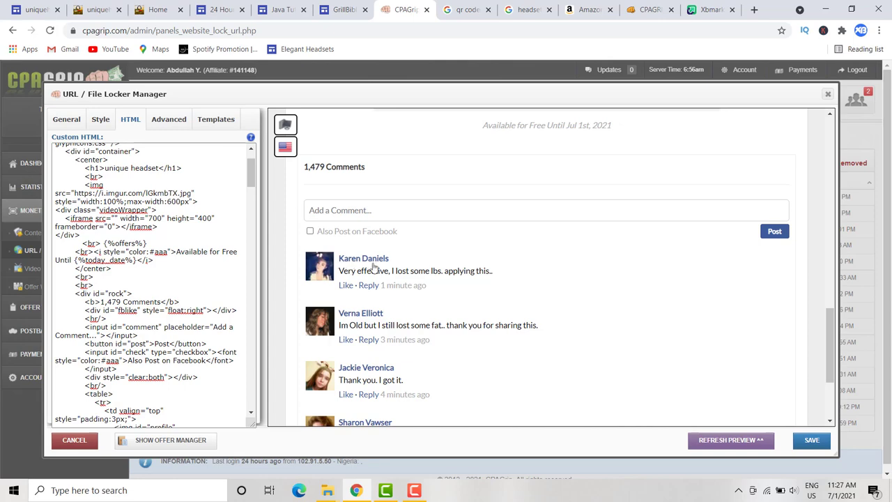
{"action": "scroll", "coordinate": [142, 242], "scroll_direction": "down", "scroll_amount": 2}
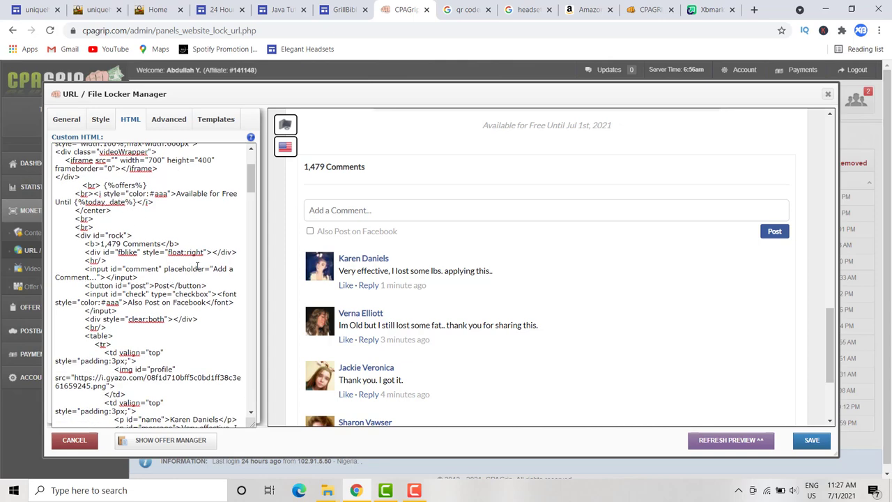
{"action": "scroll", "coordinate": [198, 266], "scroll_direction": "down", "scroll_amount": 2}
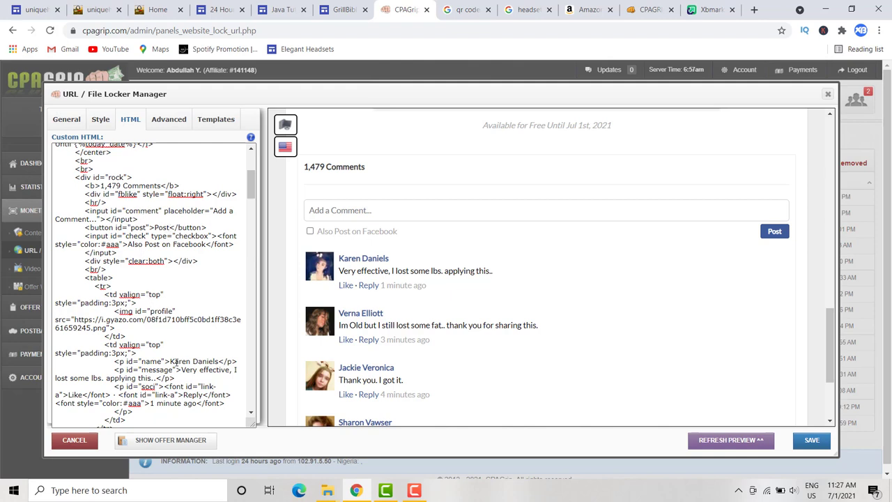
{"action": "left_click_drag", "start_coordinate": [171, 362], "coordinate": [220, 361]}
{"action": "left_click", "coordinate": [193, 361]}
{"action": "type", "text": "David"}
{"action": "scroll", "coordinate": [209, 355], "scroll_direction": "down", "scroll_amount": 1}
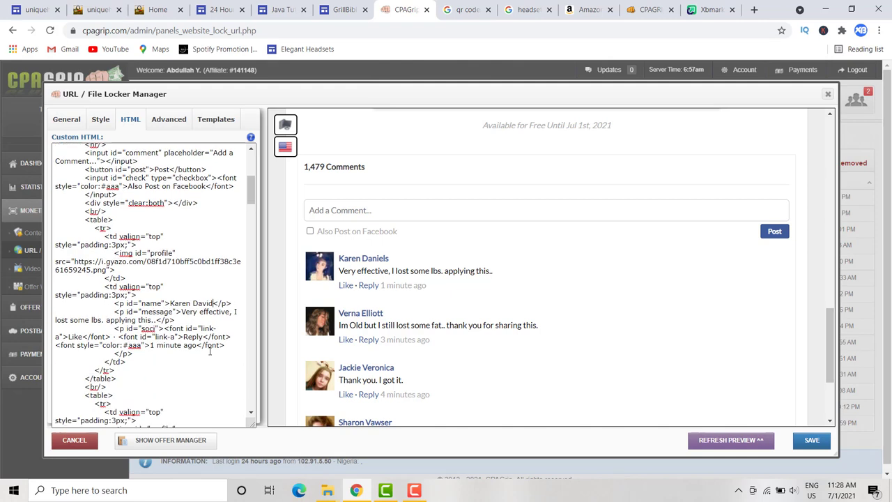
{"action": "left_click", "coordinate": [211, 305]}
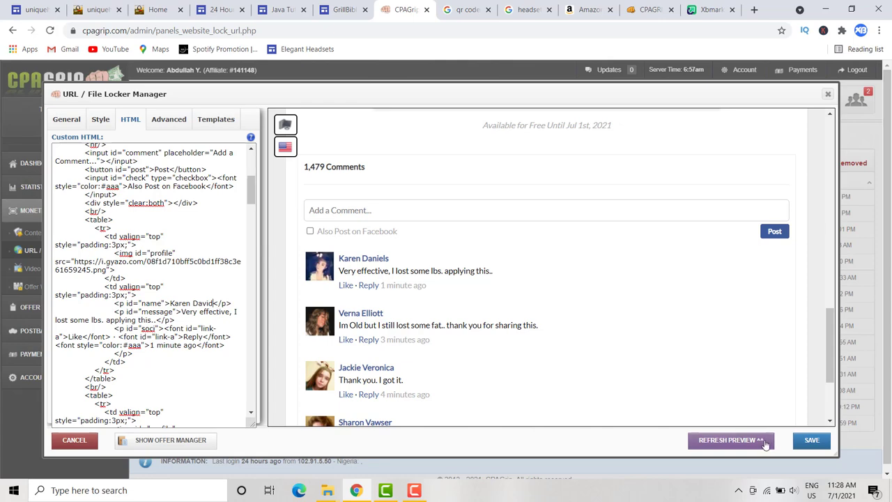
- Refresh the locker preview and check the commenter names in the comments section
{"action": "left_click", "coordinate": [765, 444]}
{"action": "scroll", "coordinate": [365, 258], "scroll_direction": "down", "scroll_amount": 2}
{"action": "scroll", "coordinate": [365, 258], "scroll_direction": "down", "scroll_amount": 10}
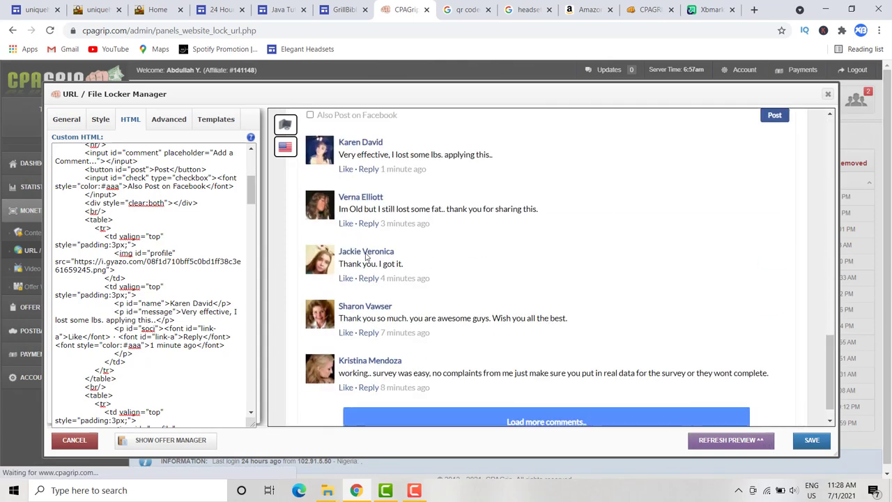
- Switch to the Amazon headset page and look through the product details down to the customer reviews
{"action": "scroll", "coordinate": [365, 257], "scroll_direction": "up", "scroll_amount": 1}
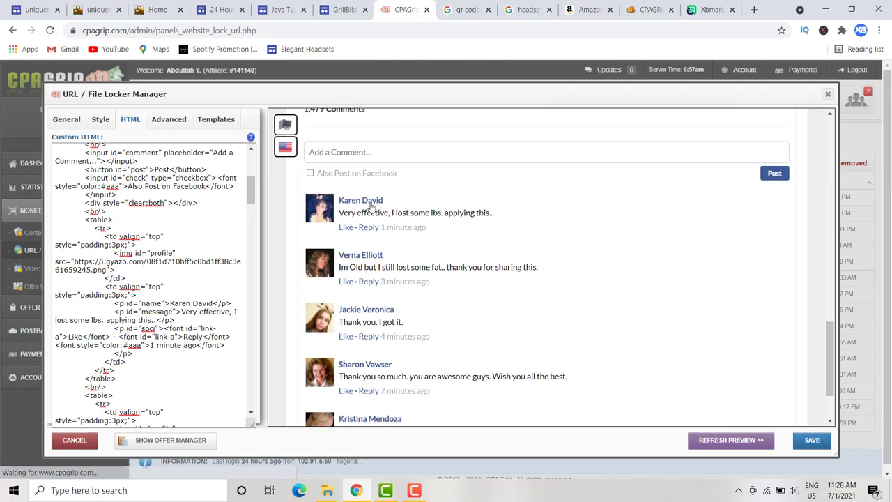
{"action": "left_click", "coordinate": [231, 201]}
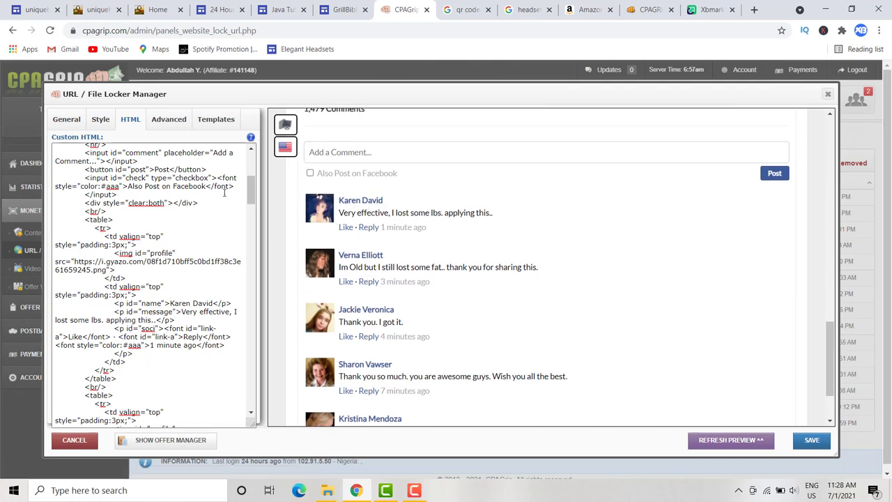
{"action": "scroll", "coordinate": [193, 203], "scroll_direction": "up", "scroll_amount": 1}
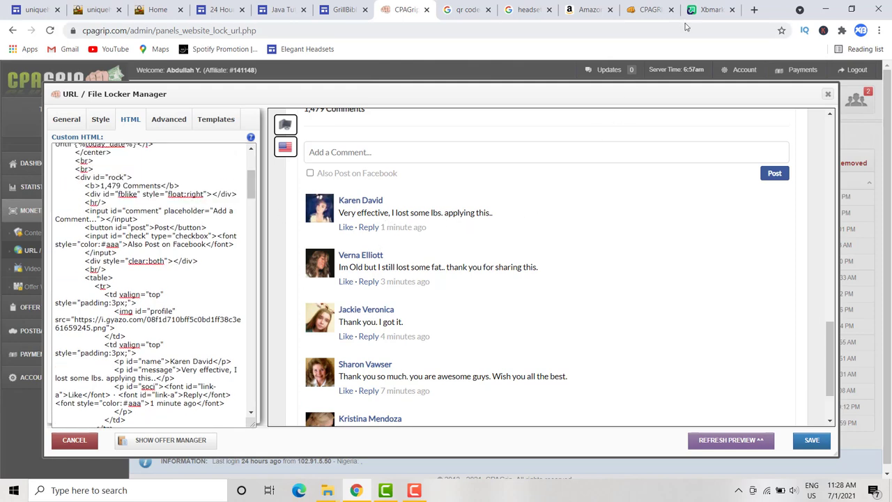
{"action": "left_click", "coordinate": [592, 15]}
{"action": "scroll", "coordinate": [597, 250], "scroll_direction": "down", "scroll_amount": 6}
{"action": "scroll", "coordinate": [597, 249], "scroll_direction": "down", "scroll_amount": 6}
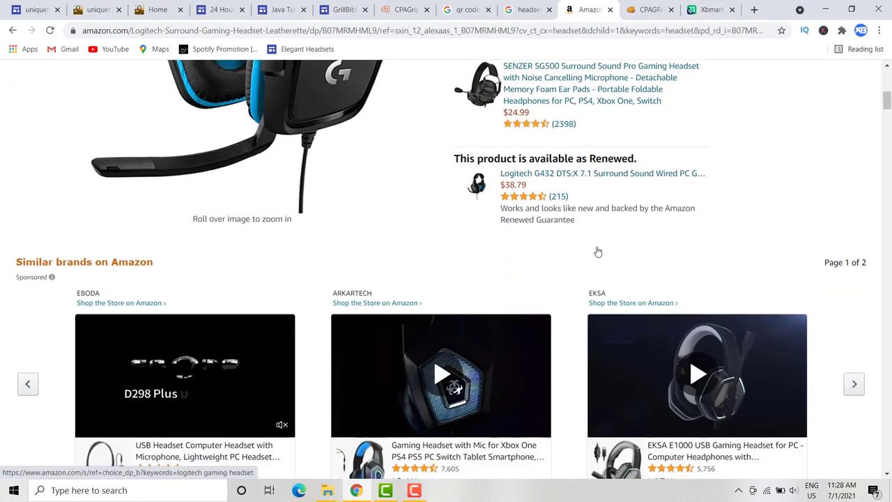
{"action": "scroll", "coordinate": [598, 251], "scroll_direction": "down", "scroll_amount": 8}
{"action": "scroll", "coordinate": [598, 252], "scroll_direction": "down", "scroll_amount": 15}
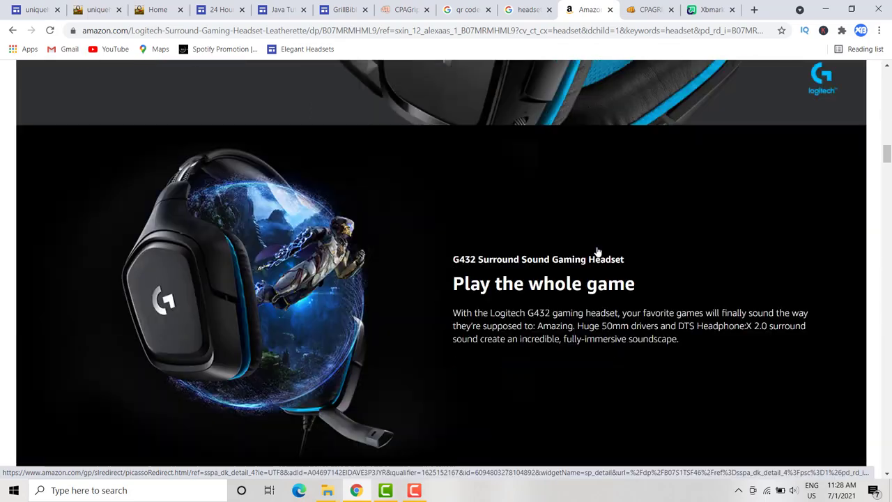
{"action": "scroll", "coordinate": [598, 251], "scroll_direction": "down", "scroll_amount": 15}
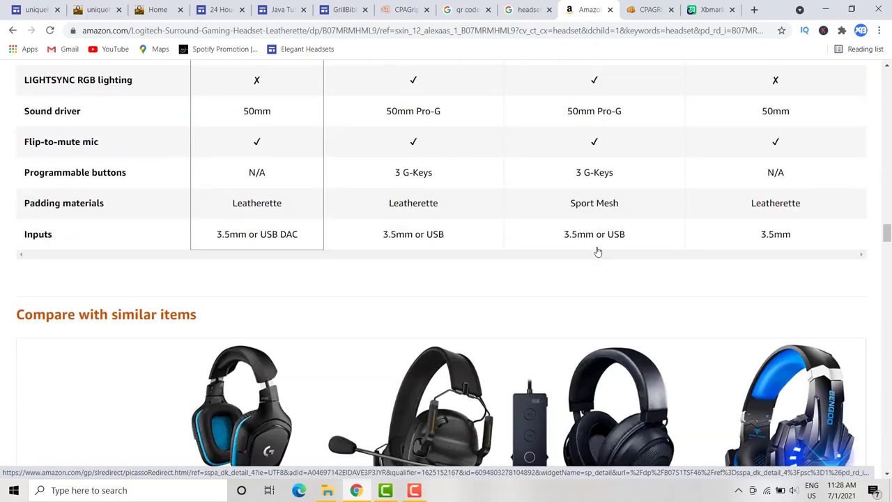
{"action": "scroll", "coordinate": [597, 251], "scroll_direction": "up", "scroll_amount": 5}
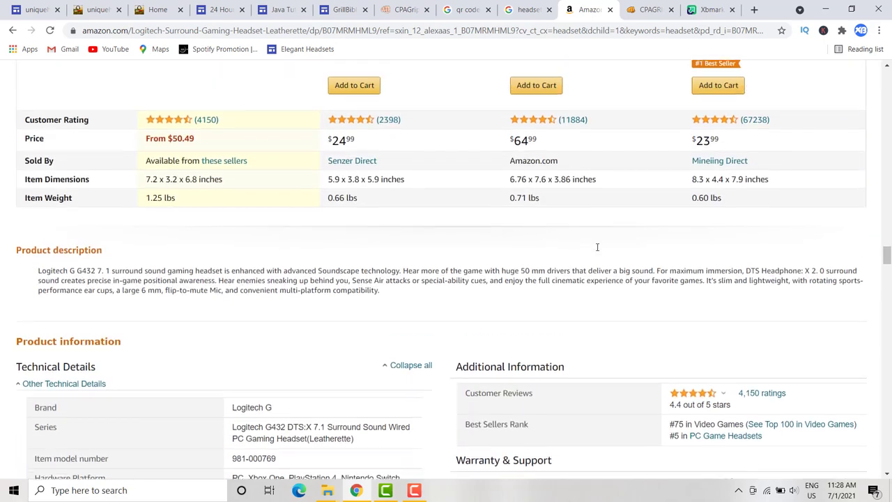
{"action": "scroll", "coordinate": [598, 251], "scroll_direction": "down", "scroll_amount": 15}
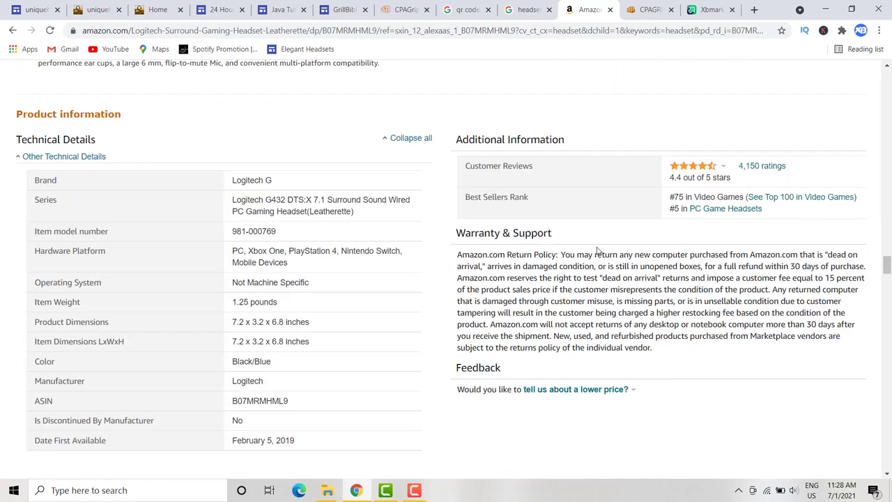
{"action": "scroll", "coordinate": [597, 251], "scroll_direction": "down", "scroll_amount": 15}
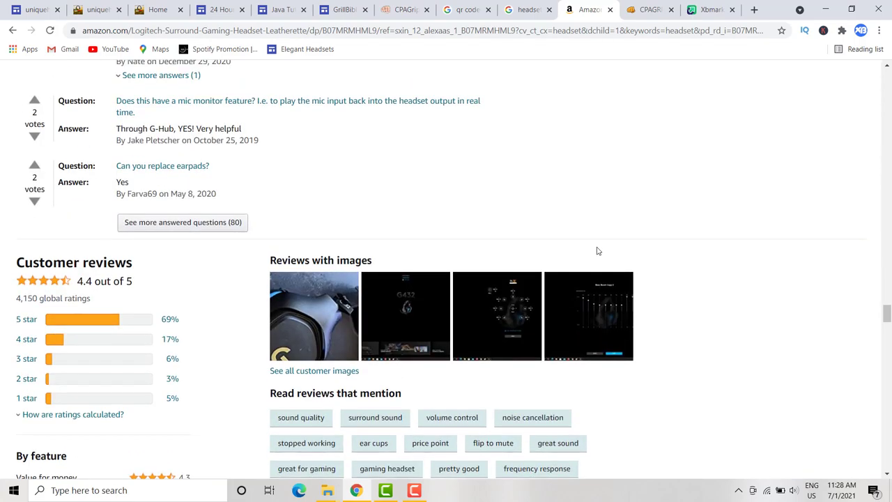
{"action": "scroll", "coordinate": [597, 251], "scroll_direction": "down", "scroll_amount": 5}
{"action": "scroll", "coordinate": [488, 251], "scroll_direction": "down", "scroll_amount": 3}
{"action": "scroll", "coordinate": [419, 250], "scroll_direction": "up", "scroll_amount": 4}
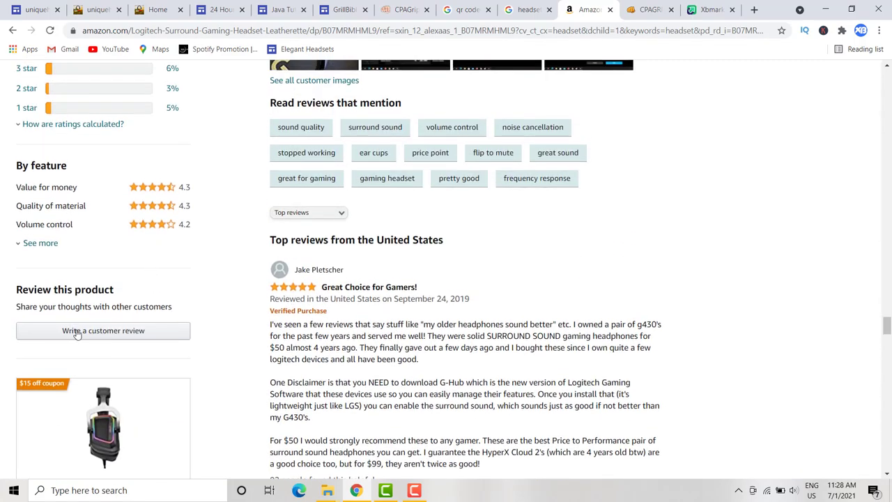
{"action": "scroll", "coordinate": [80, 272], "scroll_direction": "up", "scroll_amount": 2}
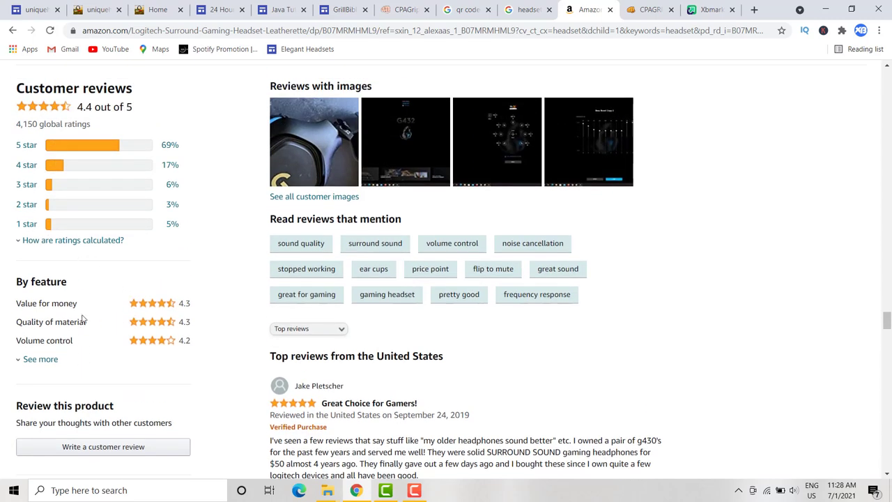
- Show only the headset's 5 star reviews and read the first ones from the United States
{"action": "left_click", "coordinate": [117, 144]}
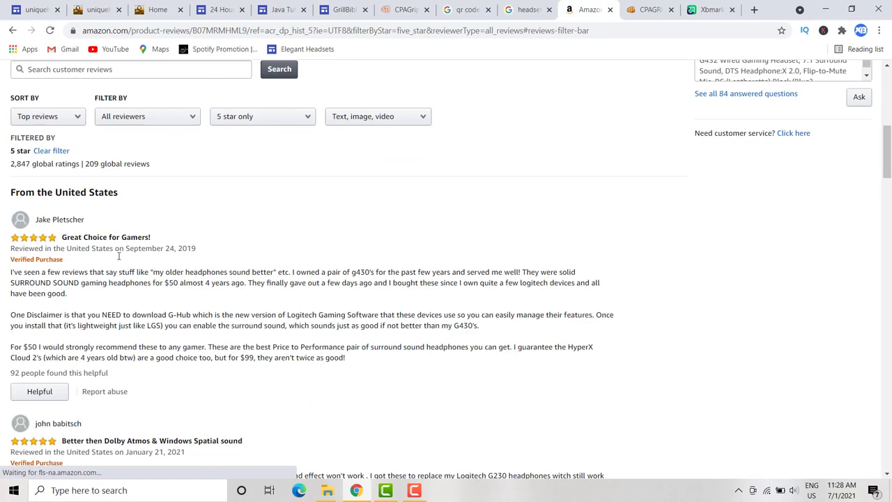
{"action": "scroll", "coordinate": [48, 207], "scroll_direction": "down", "scroll_amount": 3}
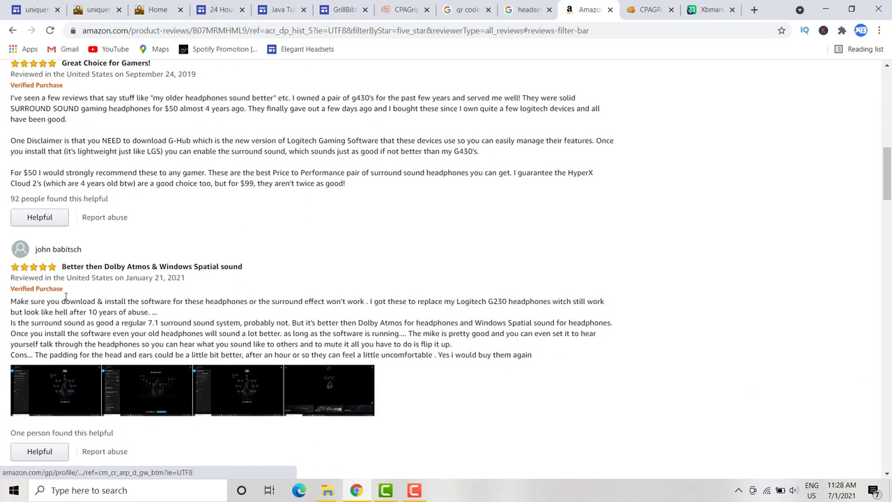
{"action": "scroll", "coordinate": [57, 193], "scroll_direction": "up", "scroll_amount": 1}
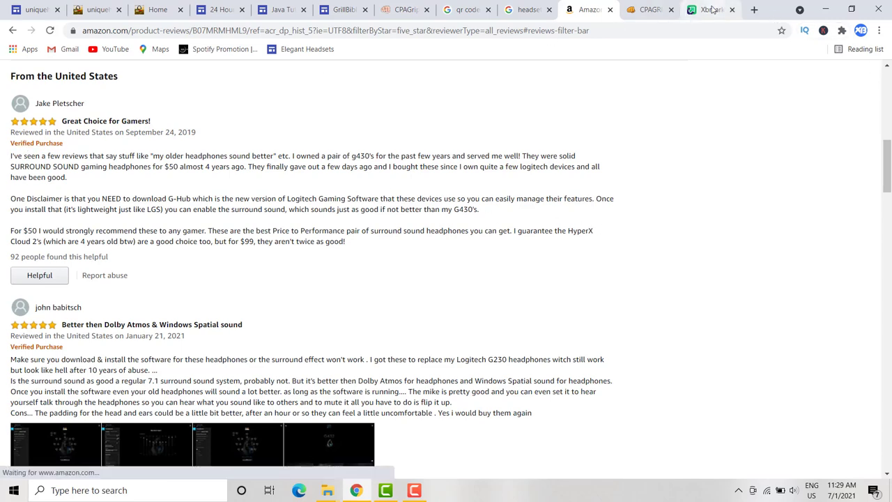
- Compare the first comment's message in the CPAGrip locker preview with the text of the first five-star Amazon review
{"action": "left_click", "coordinate": [648, 9]}
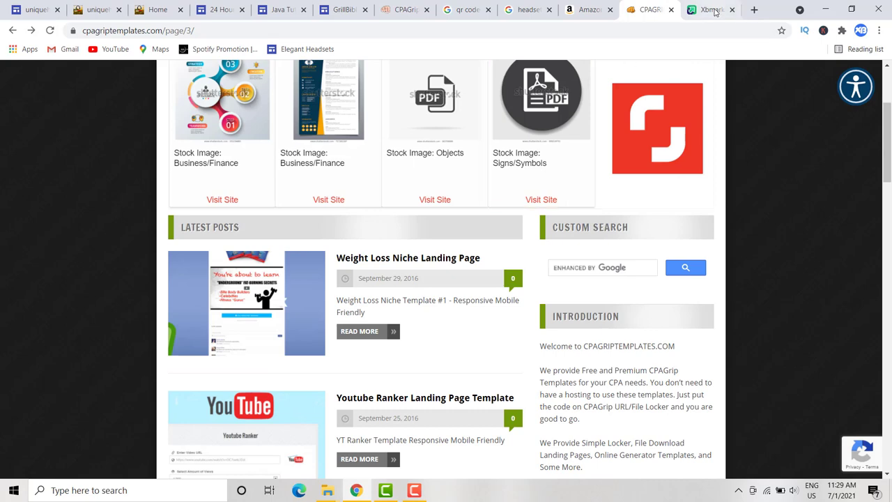
{"action": "left_click", "coordinate": [403, 10]}
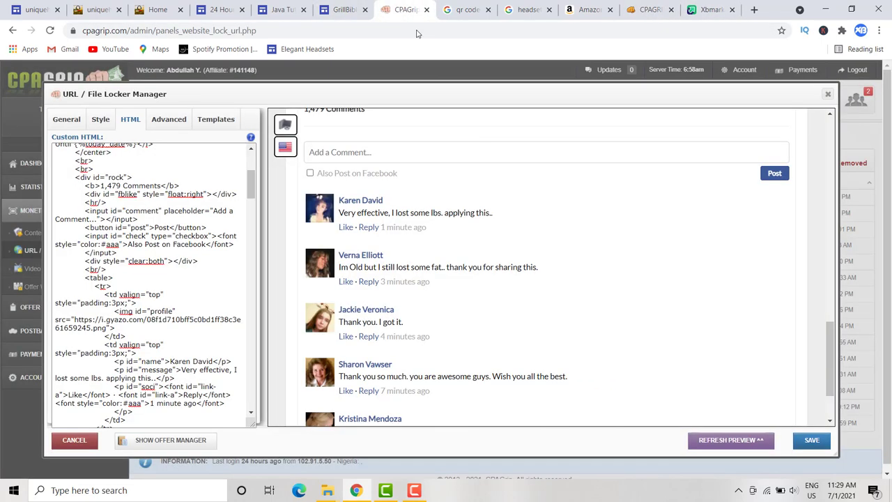
{"action": "left_click_drag", "start_coordinate": [340, 213], "coordinate": [426, 207]}
{"action": "left_click", "coordinate": [419, 211]}
{"action": "left_click", "coordinate": [589, 8]}
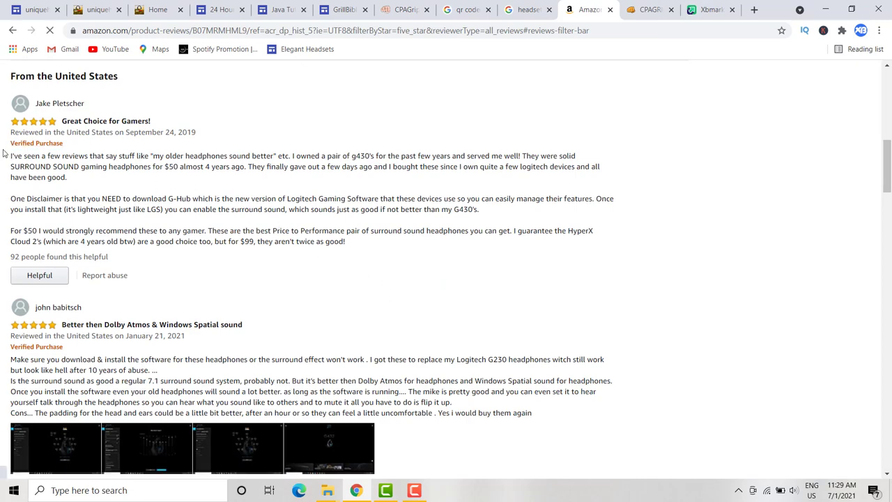
{"action": "left_click_drag", "start_coordinate": [10, 156], "coordinate": [348, 249]}
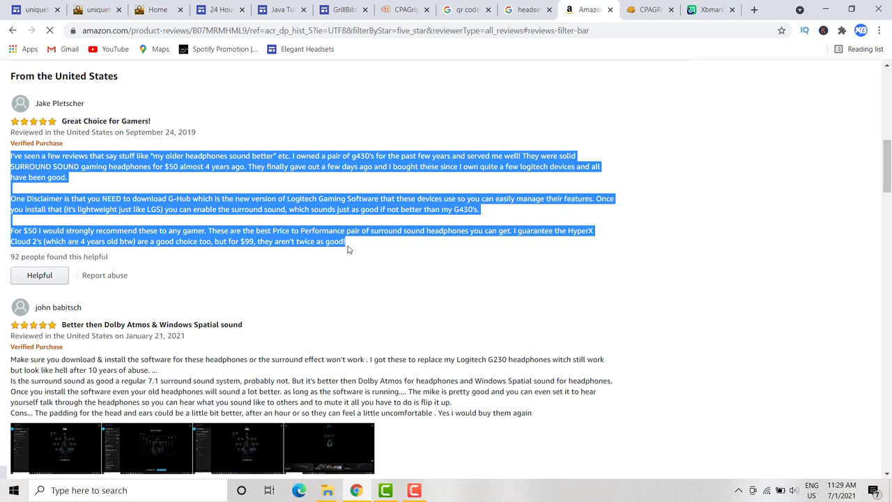
{"action": "left_click", "coordinate": [348, 248]}
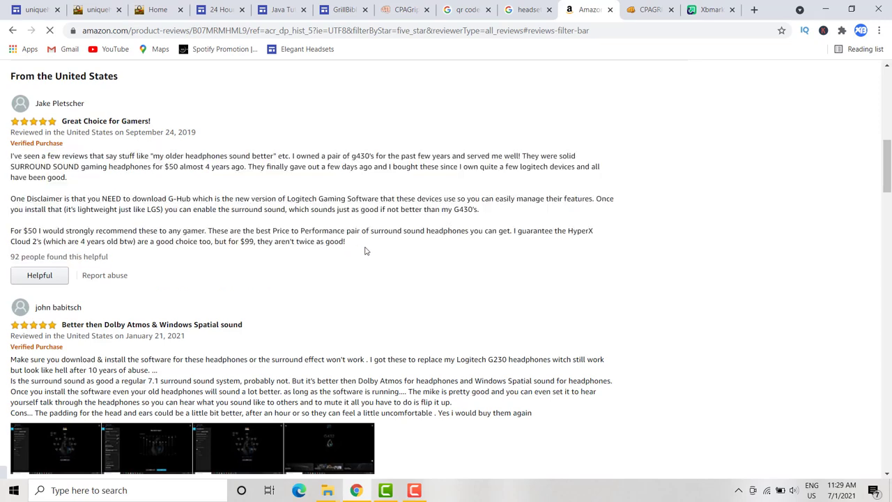
- Back in CPAGrip, examine the locker preview's discount button and all its comments down to the load more comments button
{"action": "left_click", "coordinate": [647, 9]}
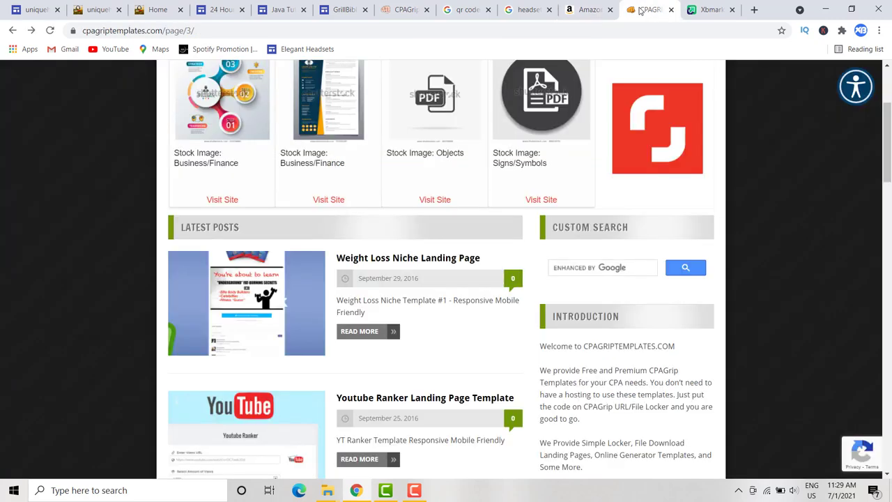
{"action": "left_click", "coordinate": [399, 9]}
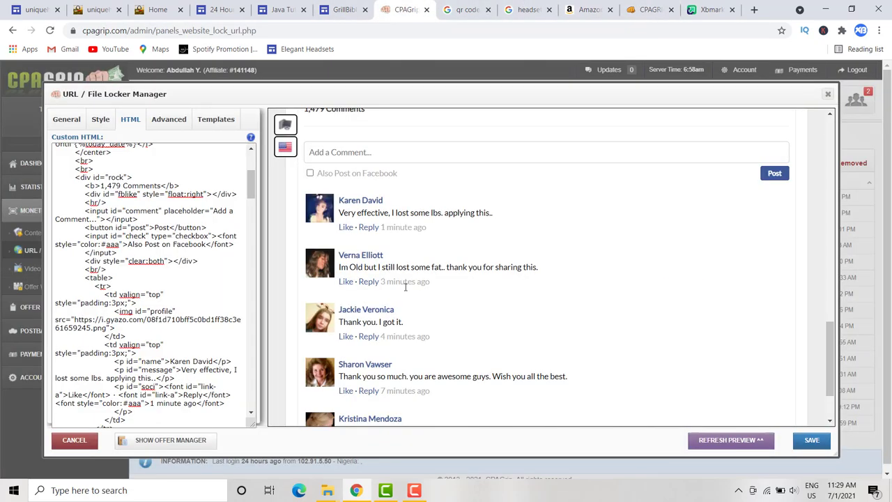
{"action": "scroll", "coordinate": [407, 290], "scroll_direction": "down", "scroll_amount": 1}
{"action": "scroll", "coordinate": [407, 290], "scroll_direction": "up", "scroll_amount": 2}
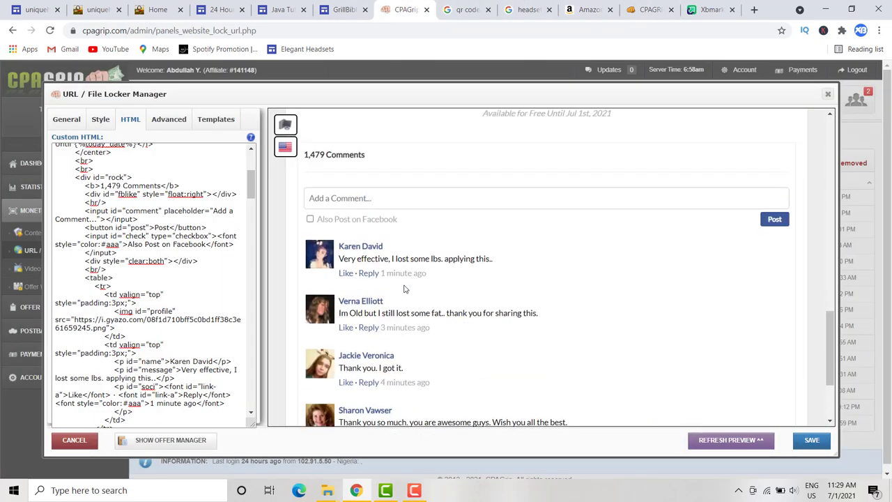
{"action": "scroll", "coordinate": [354, 259], "scroll_direction": "down", "scroll_amount": 2}
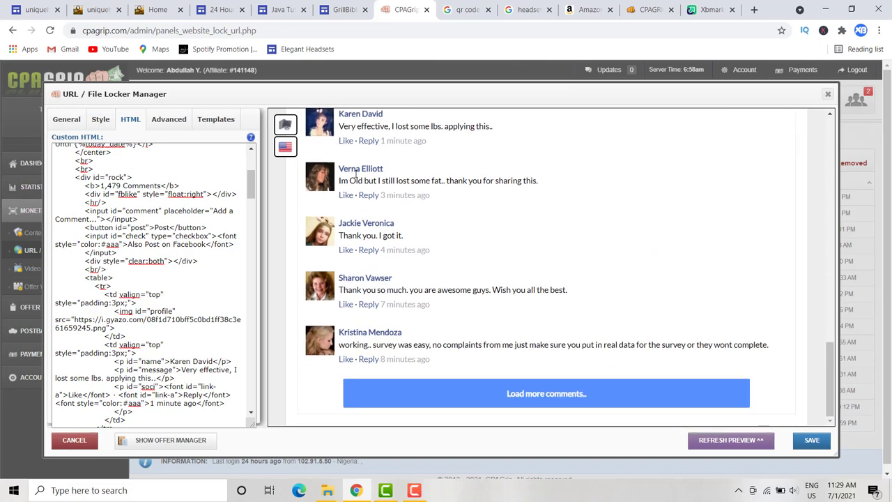
{"action": "scroll", "coordinate": [377, 203], "scroll_direction": "up", "scroll_amount": 1}
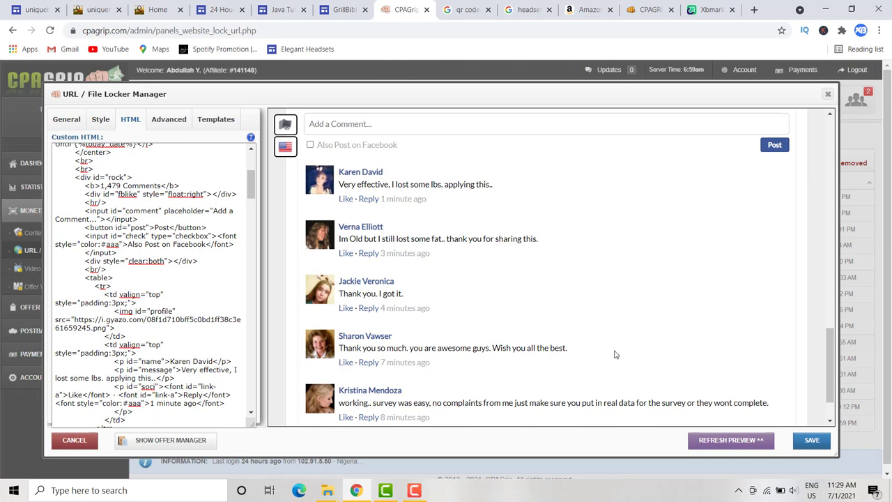
{"action": "scroll", "coordinate": [588, 300], "scroll_direction": "up", "scroll_amount": 3}
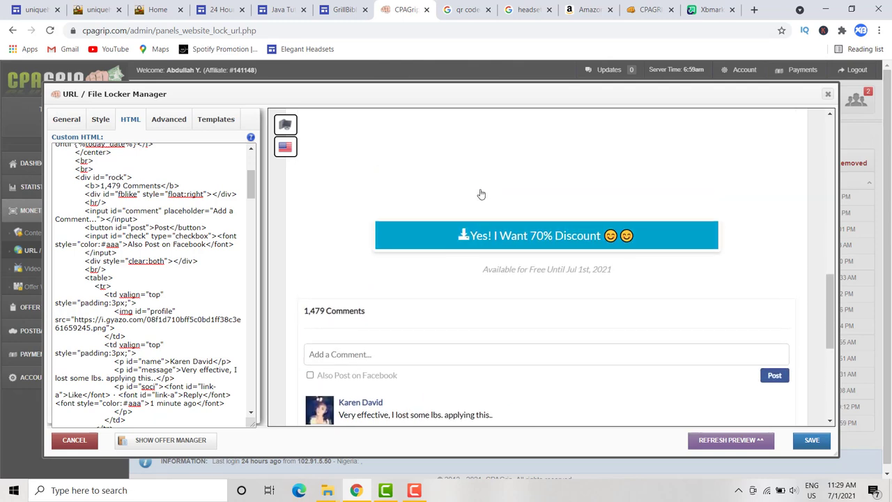
{"action": "scroll", "coordinate": [319, 264], "scroll_direction": "down", "scroll_amount": 2}
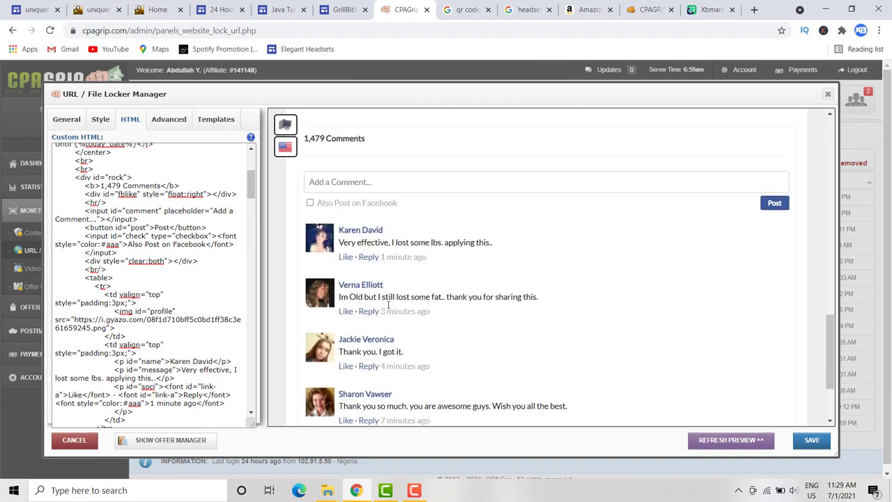
{"action": "scroll", "coordinate": [368, 339], "scroll_direction": "down", "scroll_amount": 2}
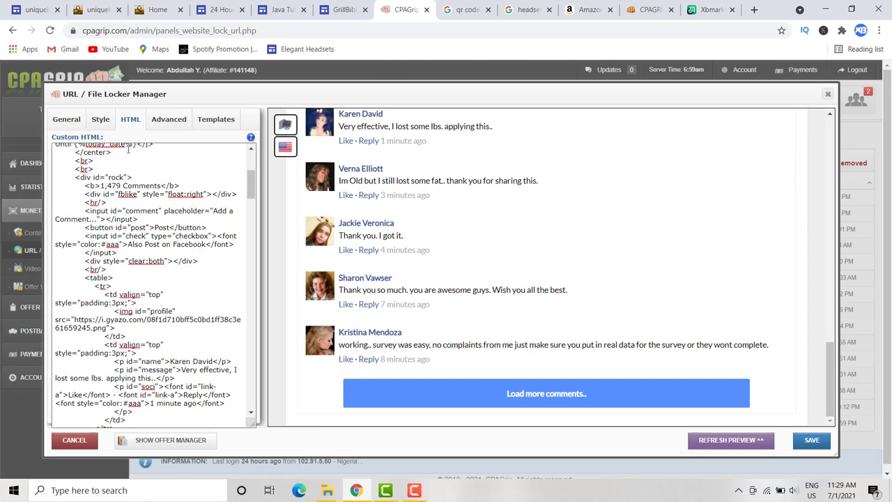
- Switch to the published uniqueheadsets site and look over the Featured Products section and its offer buttons
{"action": "left_click", "coordinate": [95, 12]}
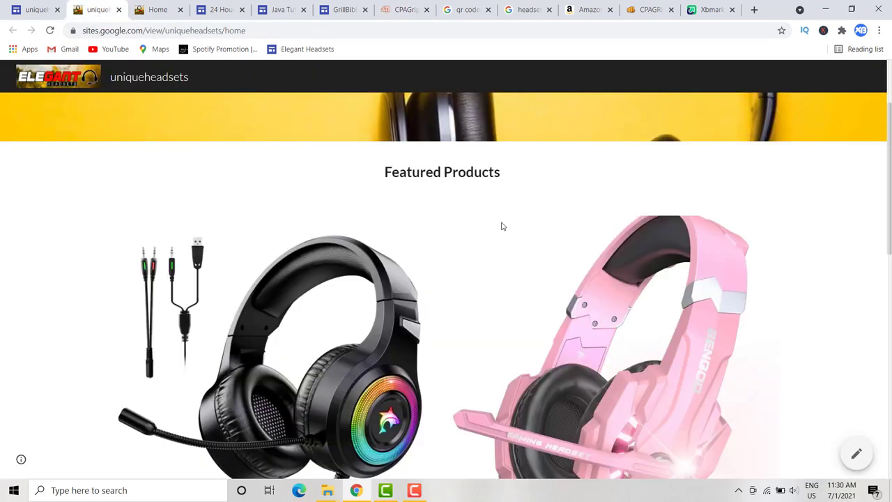
{"action": "scroll", "coordinate": [464, 219], "scroll_direction": "down", "scroll_amount": 1}
{"action": "scroll", "coordinate": [402, 215], "scroll_direction": "up", "scroll_amount": 1}
{"action": "scroll", "coordinate": [353, 385], "scroll_direction": "down", "scroll_amount": 2}
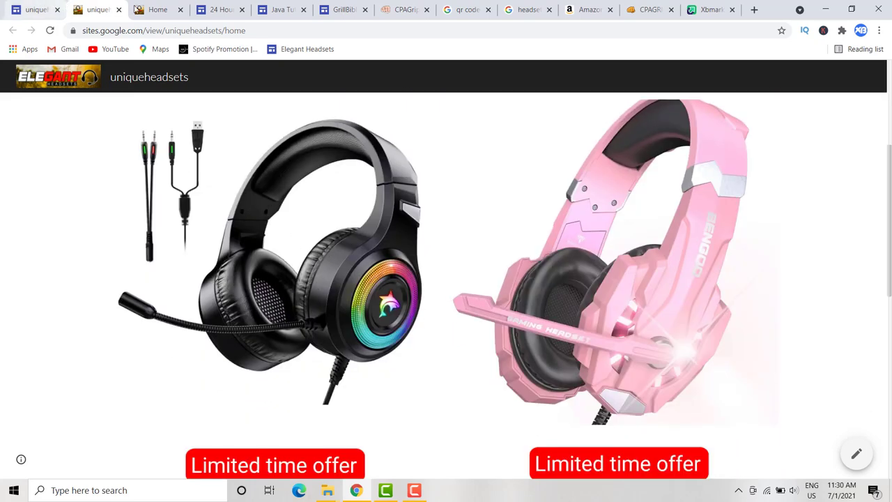
- In the uniqueheadsets site editor, select the black headset image under Featured Products and open its link for entry
{"action": "left_click", "coordinate": [21, 7]}
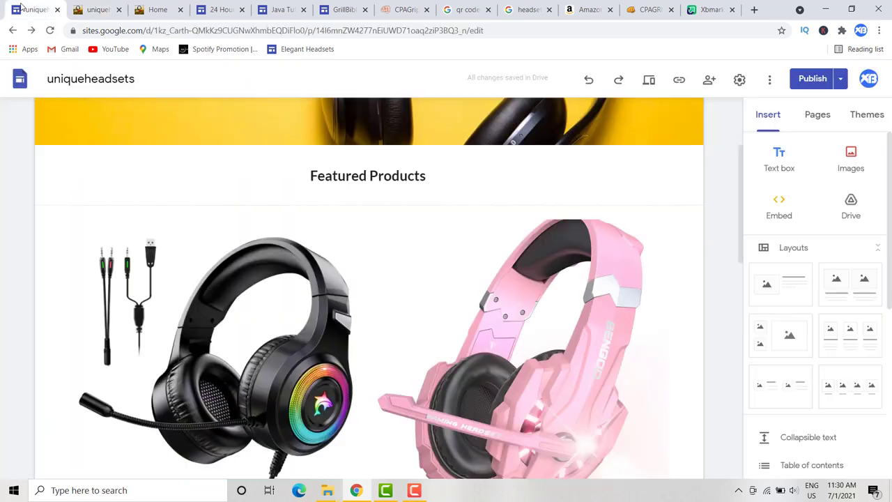
{"action": "mouse_move", "coordinate": [199, 250]}
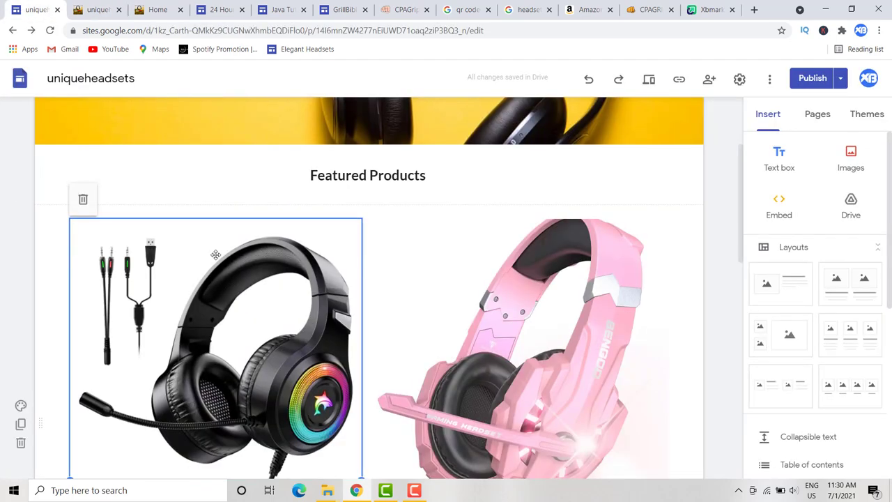
{"action": "double_click", "coordinate": [194, 251]}
{"action": "left_click", "coordinate": [369, 279]}
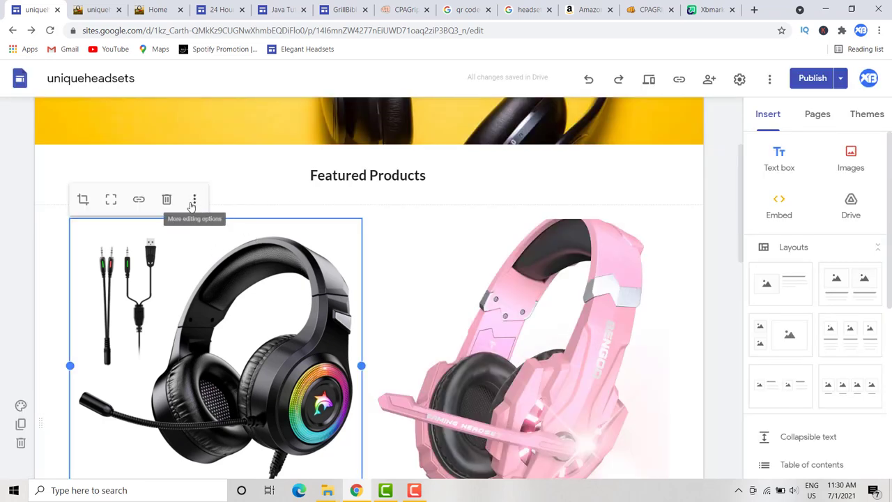
{"action": "left_click", "coordinate": [139, 201]}
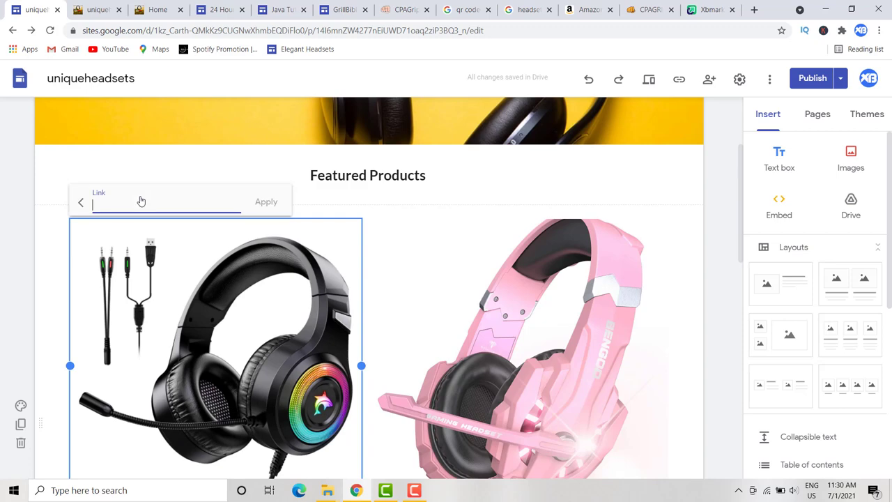
- Return to CPAGrip and save the customized URL / File locker
{"action": "left_click", "coordinate": [395, 13]}
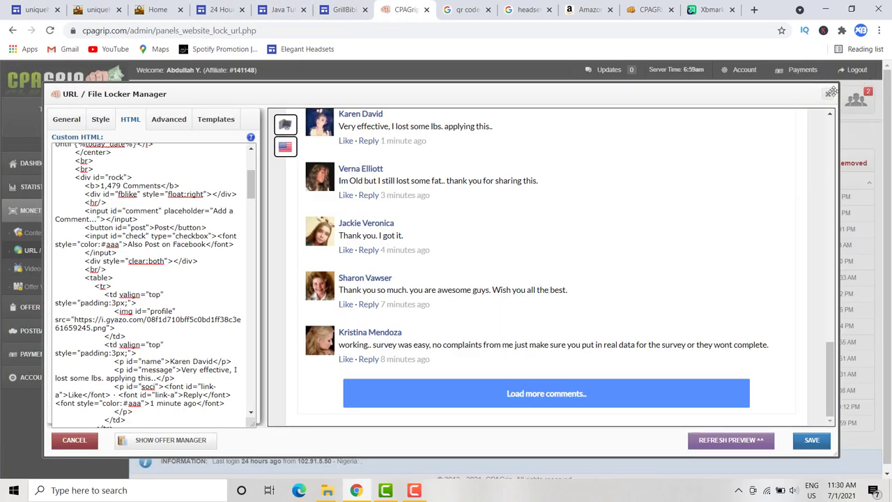
{"action": "left_click", "coordinate": [812, 442]}
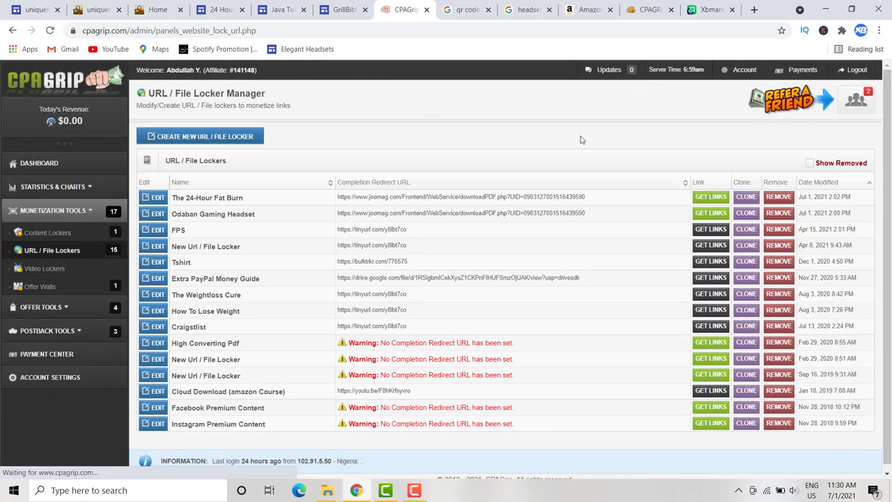
- Get and copy the Odaban Gaming Headset locker's link in CPAGrip and switch to the uniqueheadsets site editor
{"action": "left_click", "coordinate": [707, 197]}
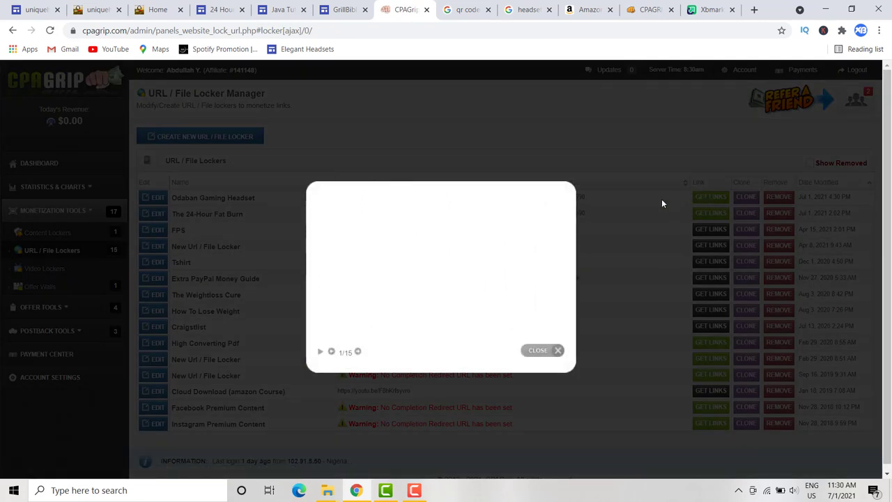
{"action": "left_click", "coordinate": [340, 279]}
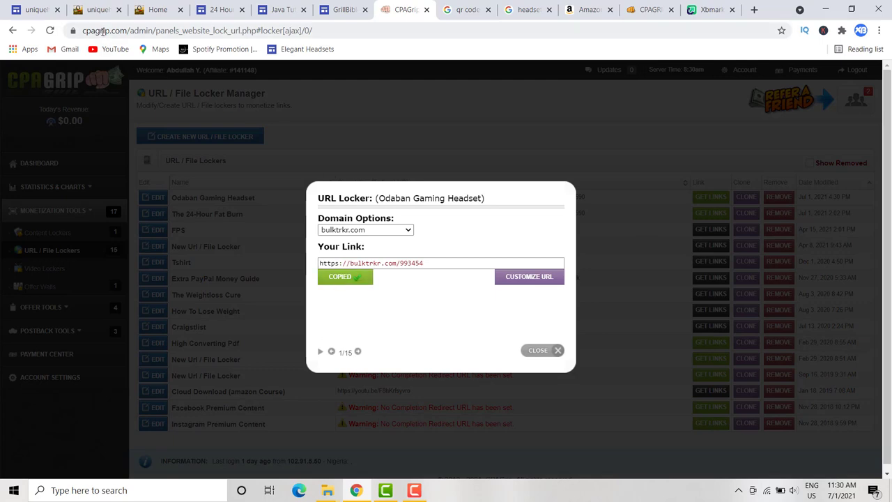
{"action": "left_click", "coordinate": [94, 10]}
{"action": "left_click", "coordinate": [34, 10]}
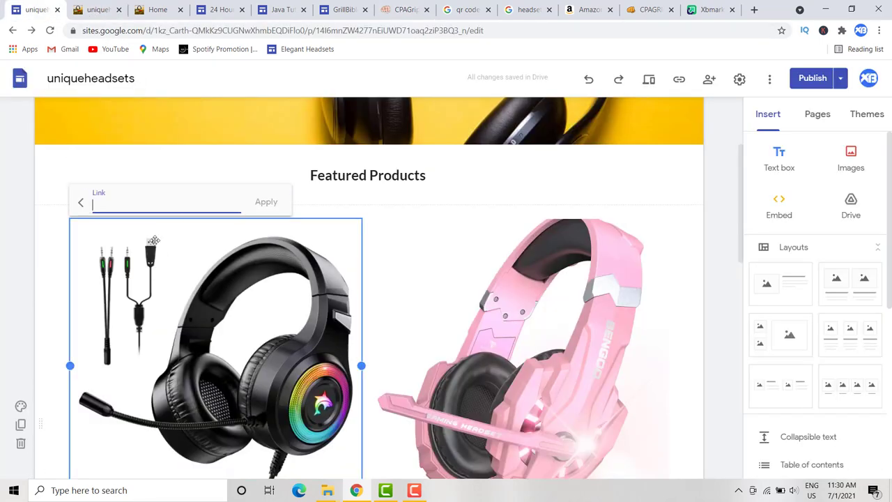
{"action": "right_click", "coordinate": [130, 207]}
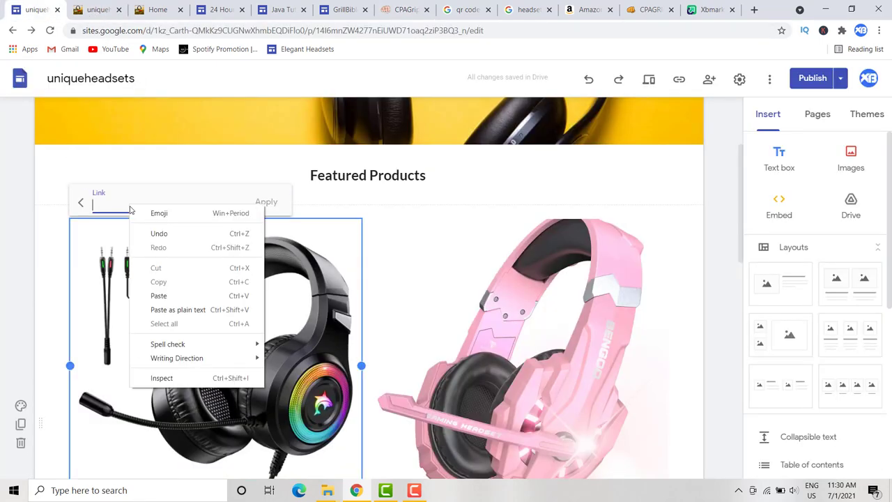
{"action": "left_click", "coordinate": [171, 295]}
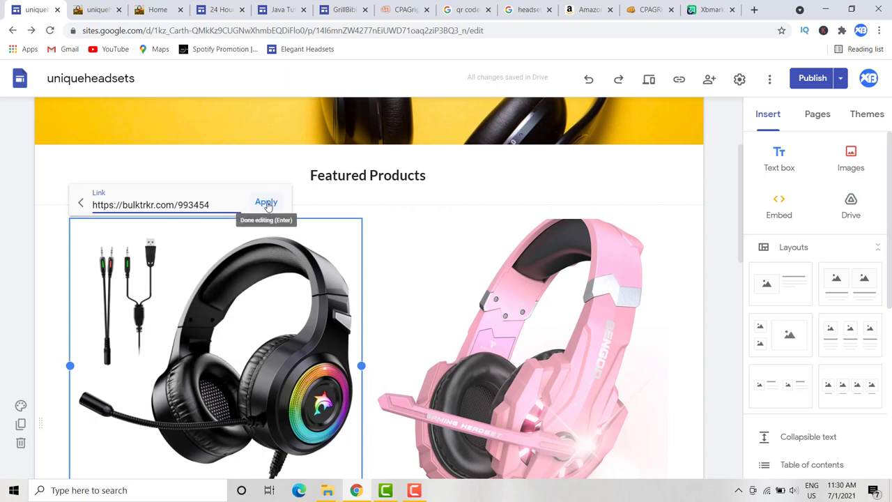
{"action": "left_click", "coordinate": [267, 203]}
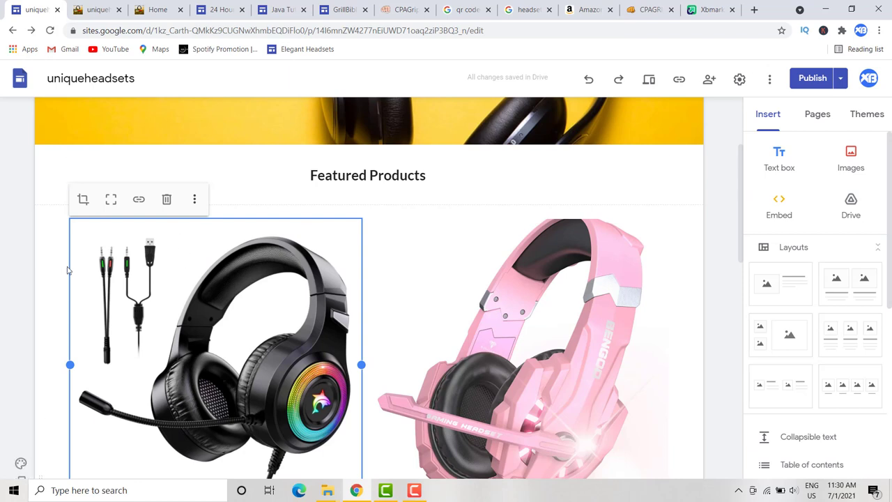
{"action": "left_click", "coordinate": [805, 82]}
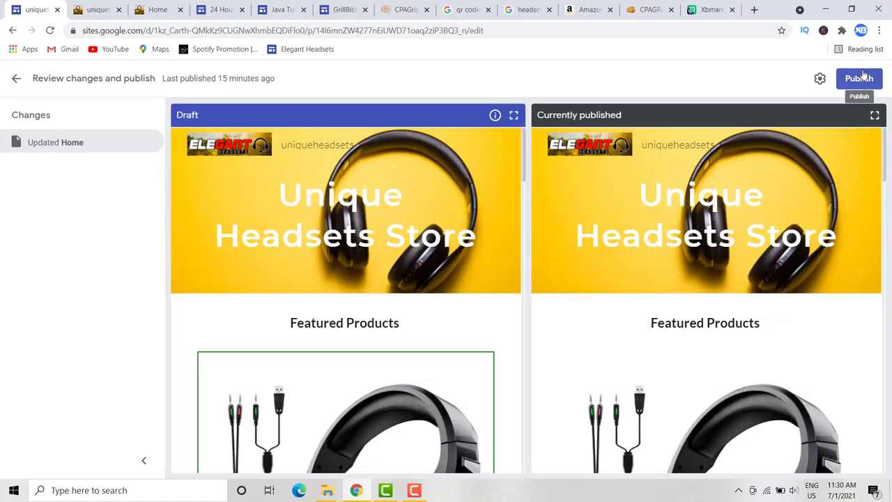
{"action": "left_click", "coordinate": [862, 77]}
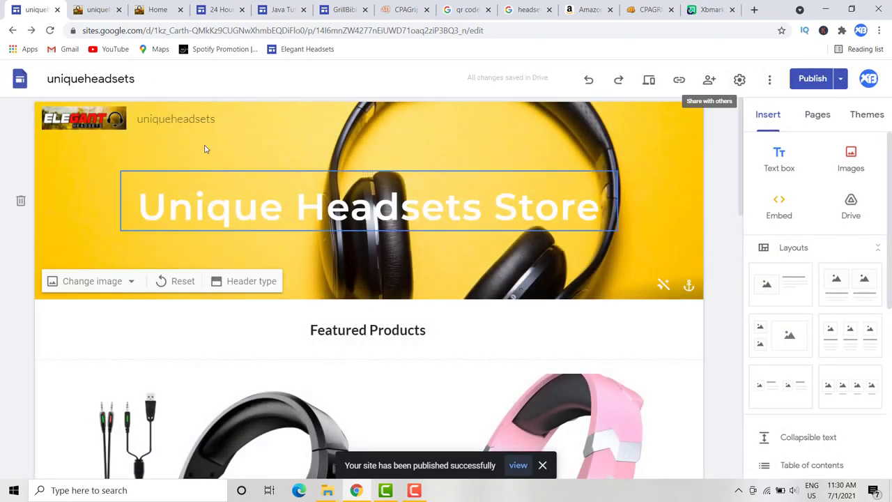
- Switch to the published uniqueheadsets site, reload it and check the product images and the offer details beneath them
{"action": "left_click", "coordinate": [91, 9]}
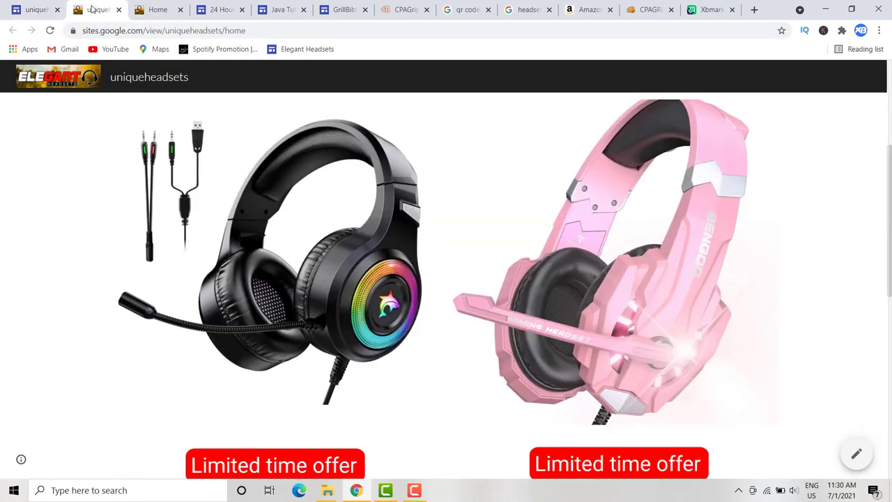
{"action": "left_click", "coordinate": [49, 32]}
{"action": "scroll", "coordinate": [320, 281], "scroll_direction": "down", "scroll_amount": 3}
{"action": "scroll", "coordinate": [284, 320], "scroll_direction": "down", "scroll_amount": 2}
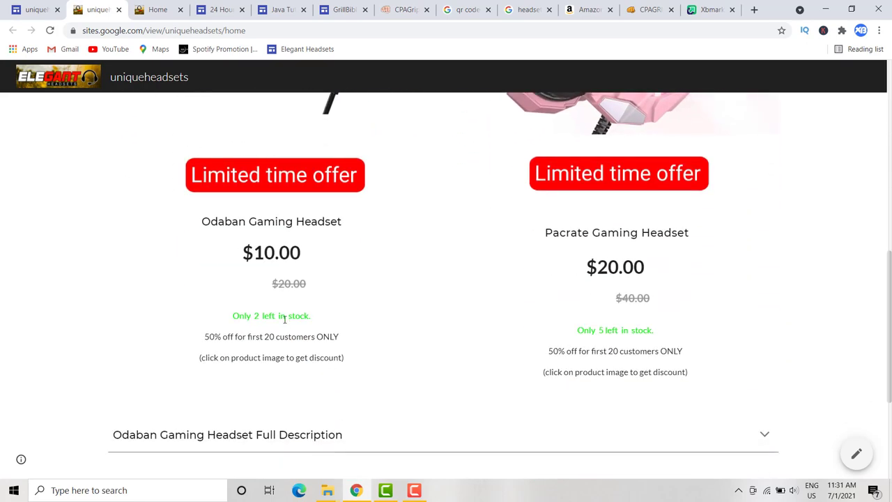
{"action": "scroll", "coordinate": [285, 320], "scroll_direction": "up", "scroll_amount": 5}
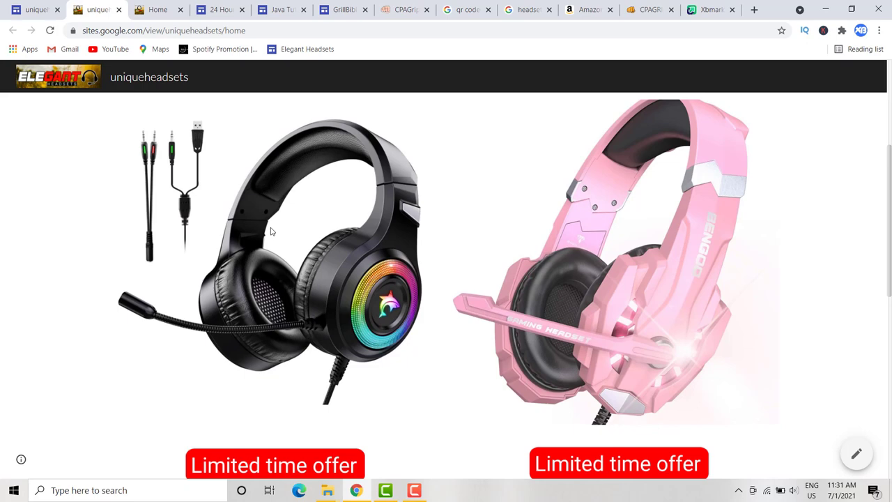
{"action": "scroll", "coordinate": [268, 236], "scroll_direction": "up", "scroll_amount": 3}
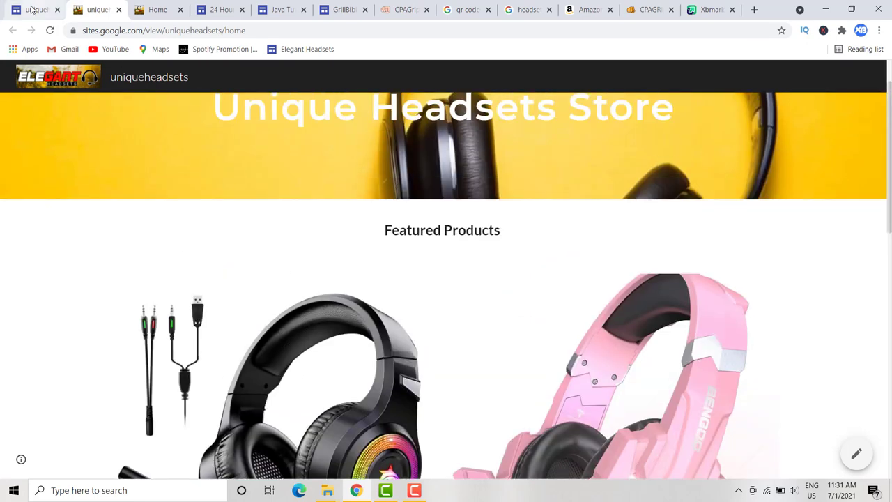
{"action": "left_click", "coordinate": [51, 11]}
{"action": "scroll", "coordinate": [239, 393], "scroll_direction": "down", "scroll_amount": 1}
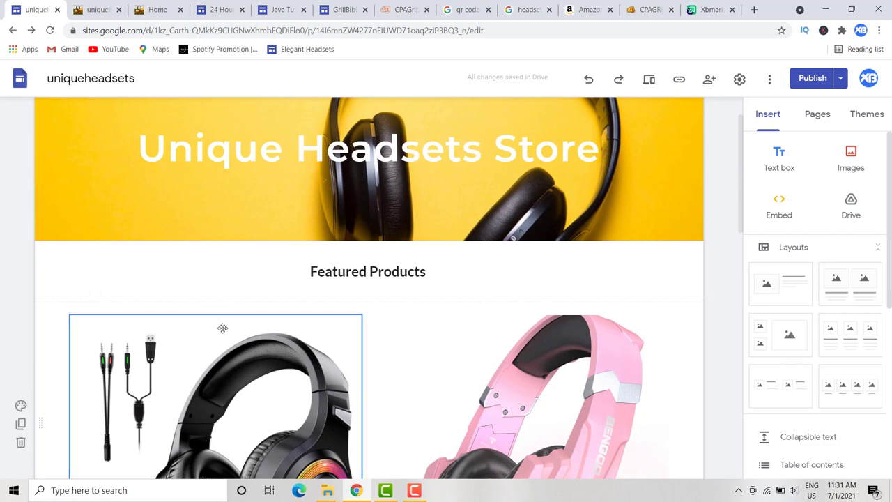
{"action": "left_click", "coordinate": [157, 331]}
{"action": "left_click", "coordinate": [139, 296]}
{"action": "key", "text": "ctrl+v"}
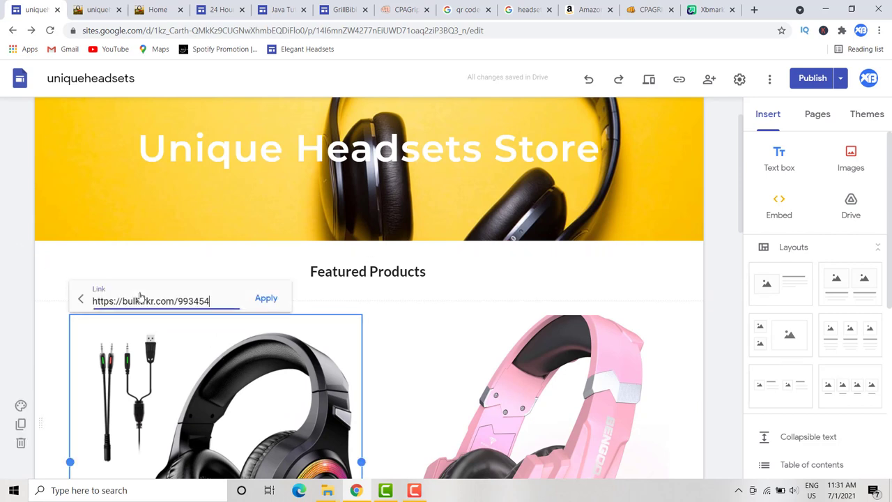
{"action": "left_click", "coordinate": [261, 298]}
{"action": "left_click", "coordinate": [807, 80]}
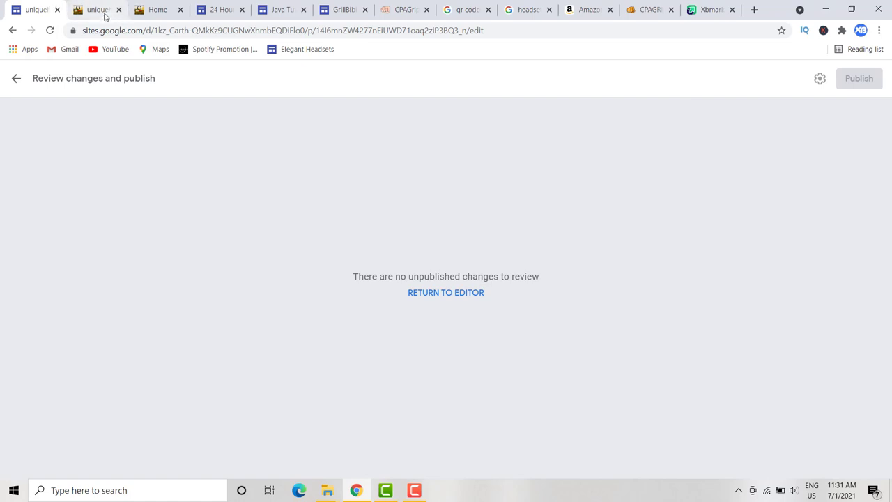
{"action": "left_click", "coordinate": [103, 14]}
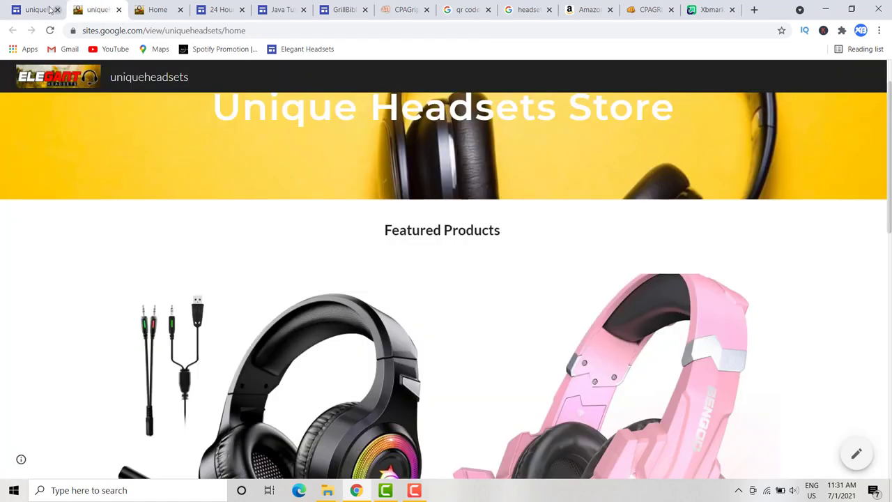
{"action": "left_click", "coordinate": [55, 10]}
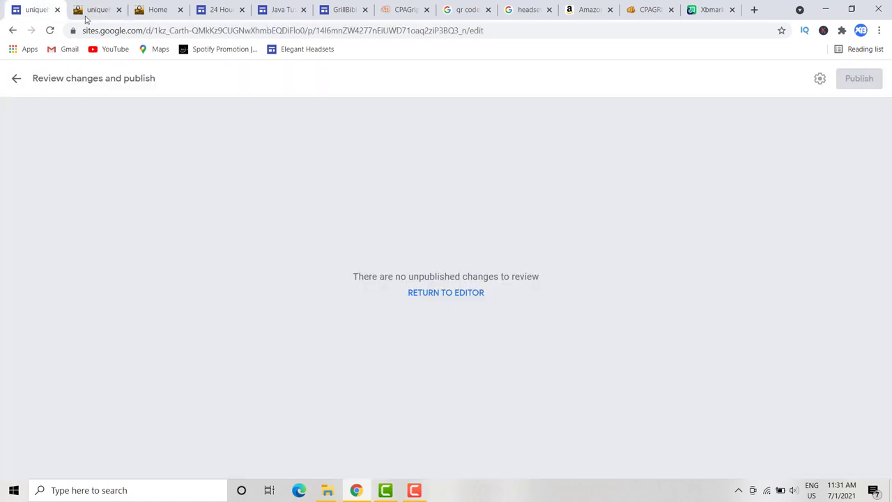
{"action": "left_click", "coordinate": [16, 78]}
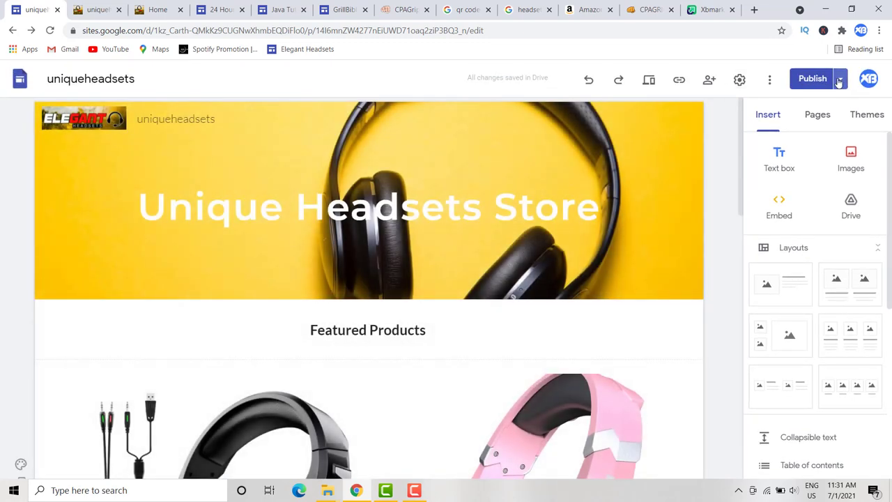
- Open the published site from the editor and check whether the black headset image under Featured Products is linked
{"action": "left_click", "coordinate": [841, 79]}
{"action": "left_click", "coordinate": [798, 142]}
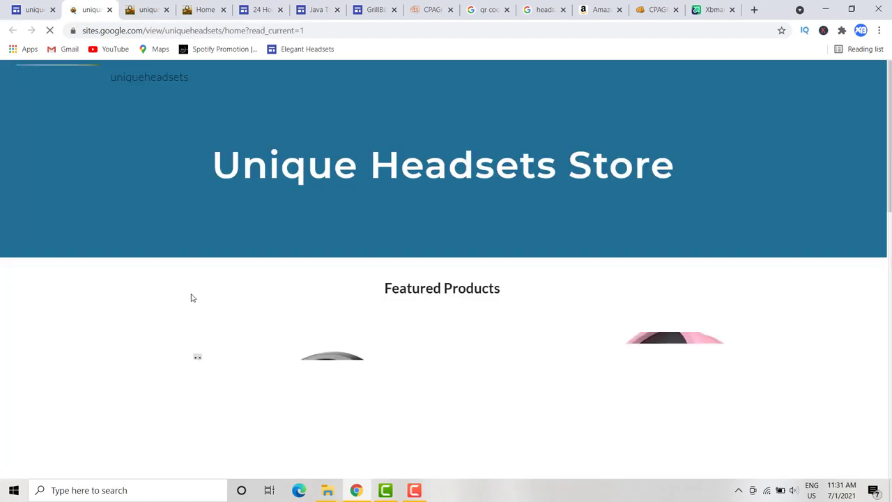
{"action": "scroll", "coordinate": [240, 352], "scroll_direction": "down", "scroll_amount": 1}
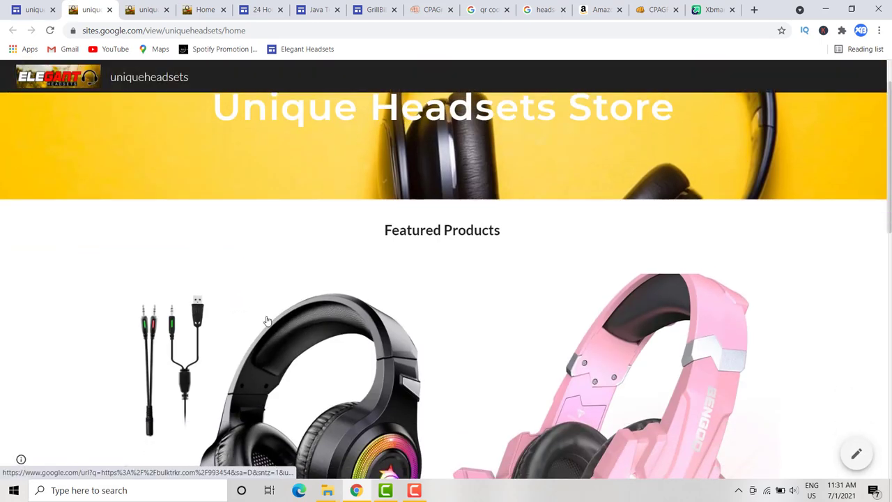
- Open the published site from the editor again, close the extra tab and look over the store page and its address
{"action": "left_click", "coordinate": [28, 11]}
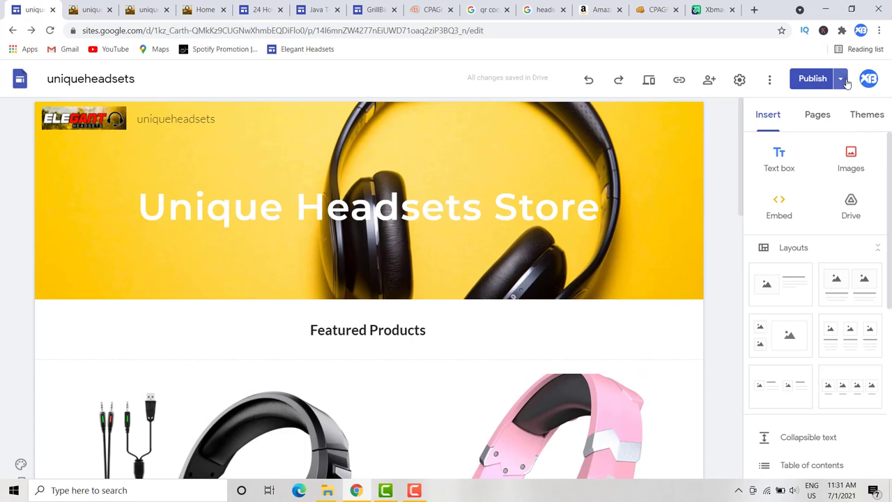
{"action": "left_click", "coordinate": [841, 79]}
{"action": "left_click", "coordinate": [772, 142]}
{"action": "left_click", "coordinate": [173, 31]}
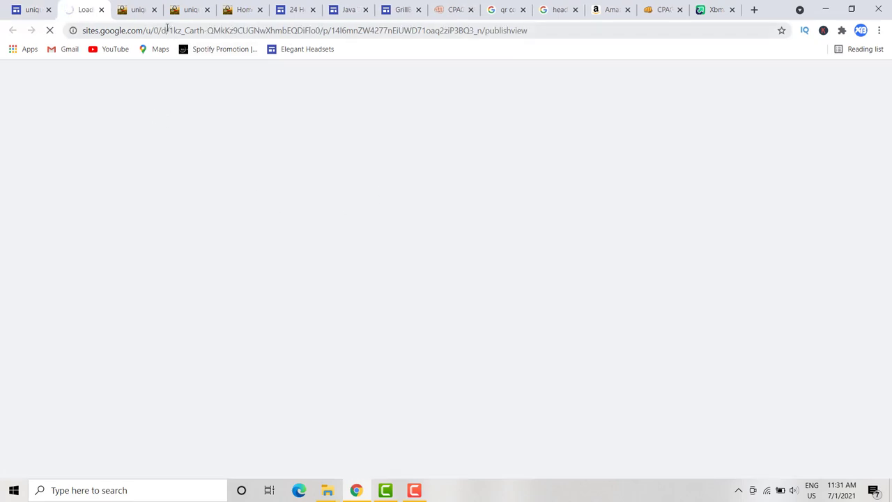
{"action": "left_click", "coordinate": [154, 9]}
{"action": "scroll", "coordinate": [258, 265], "scroll_direction": "down", "scroll_amount": 3}
{"action": "scroll", "coordinate": [223, 180], "scroll_direction": "up", "scroll_amount": 3}
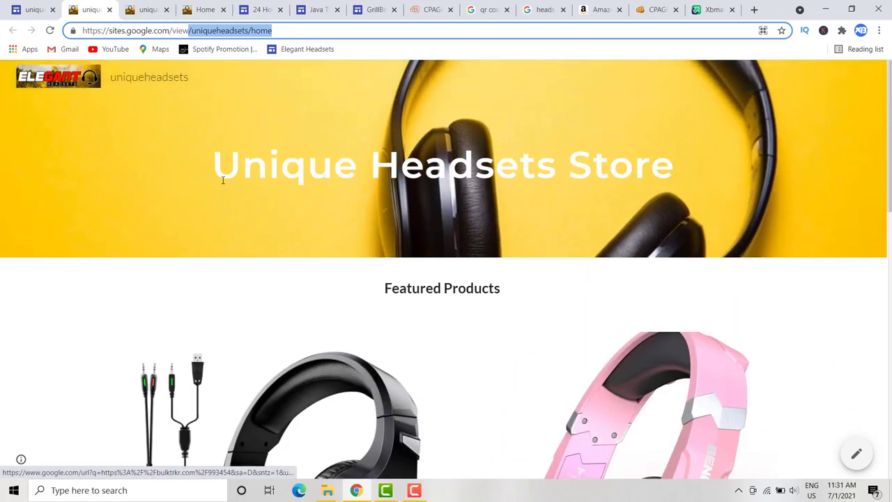
{"action": "left_click", "coordinate": [141, 201]}
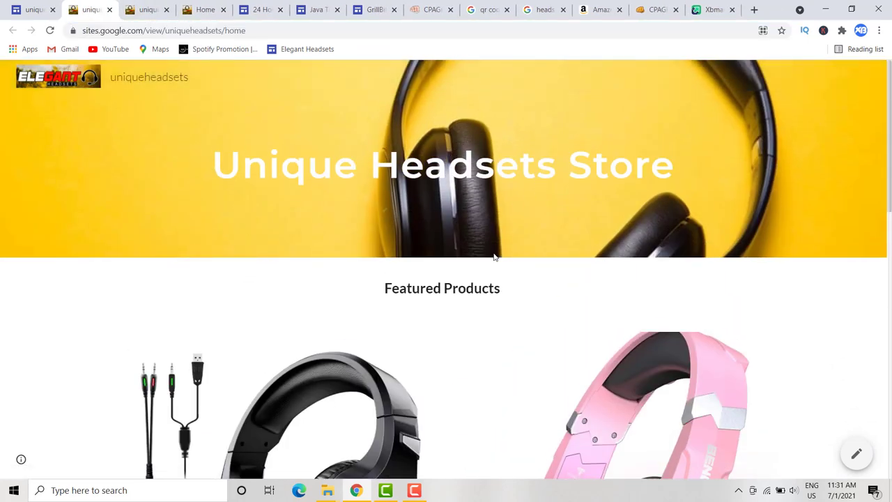
- Follow the black headset image's link on the published site and examine the locker landing page down to its comments
{"action": "scroll", "coordinate": [418, 279], "scroll_direction": "down", "scroll_amount": 1}
{"action": "left_click", "coordinate": [305, 319]}
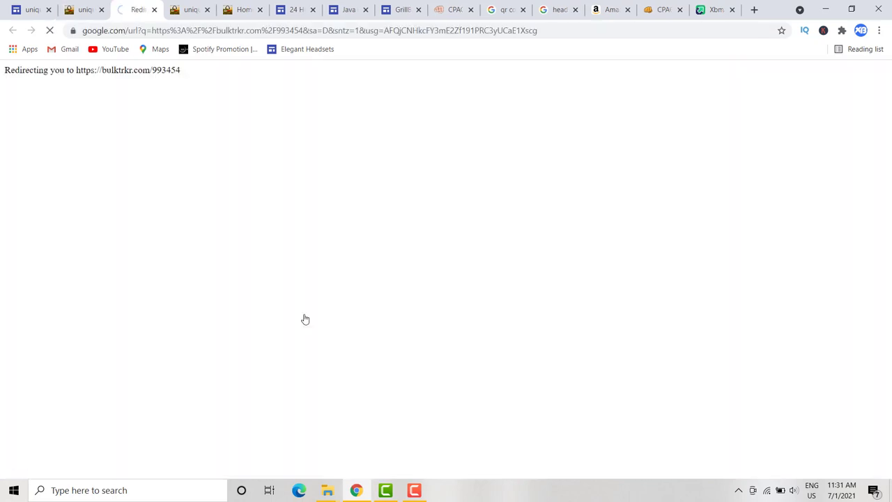
{"action": "scroll", "coordinate": [426, 203], "scroll_direction": "down", "scroll_amount": 3}
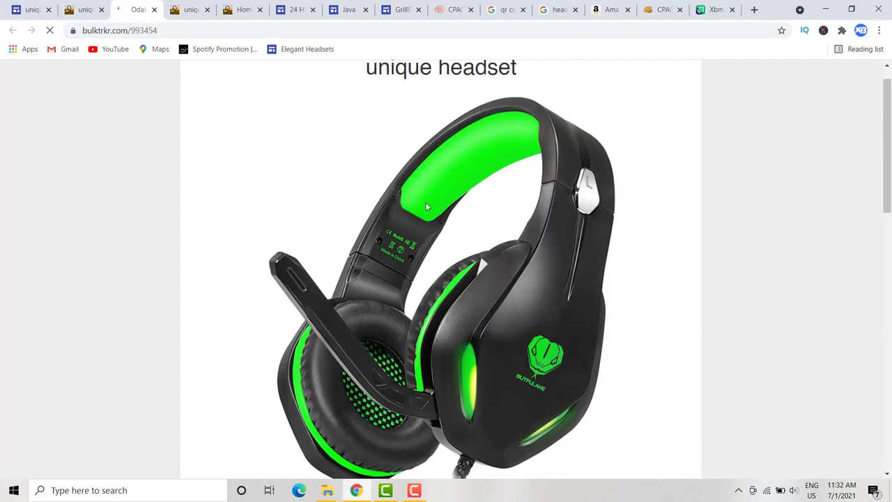
{"action": "scroll", "coordinate": [426, 207], "scroll_direction": "down", "scroll_amount": 5}
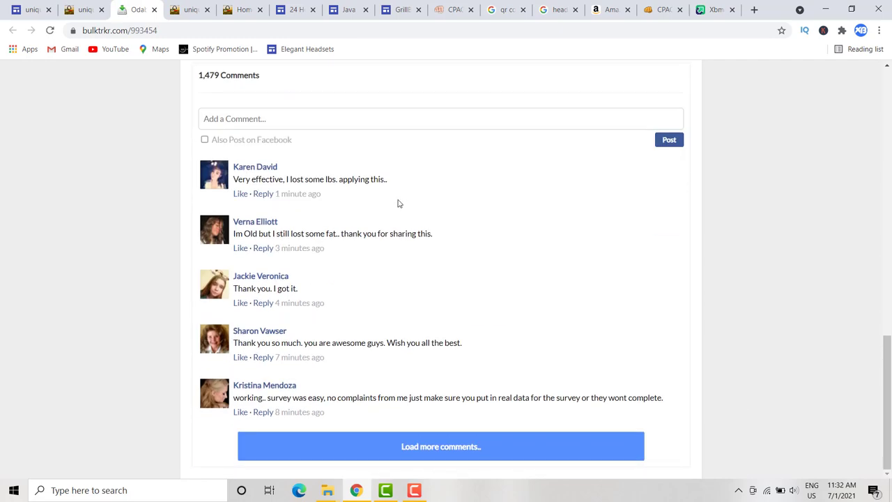
- Close the published uniqueheadsets tabs, the Odaban Gaming Headset locker tab and the Home tab
{"action": "left_click", "coordinate": [101, 9]}
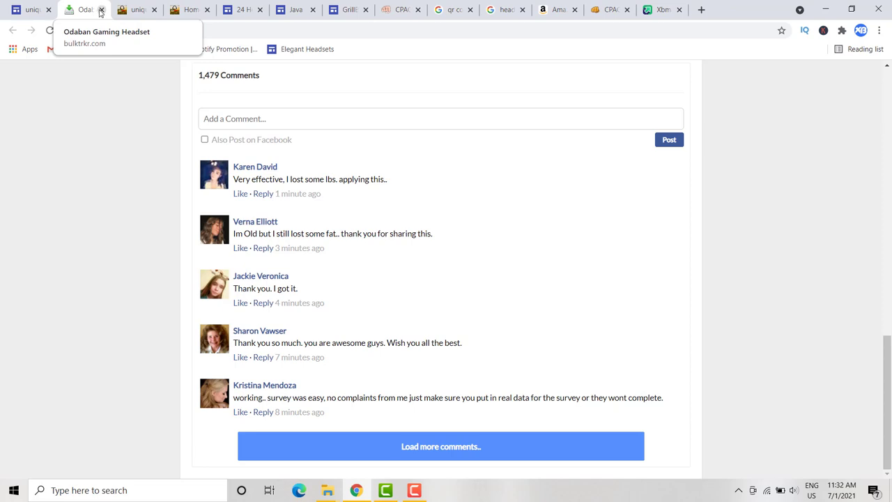
{"action": "left_click", "coordinate": [101, 10]}
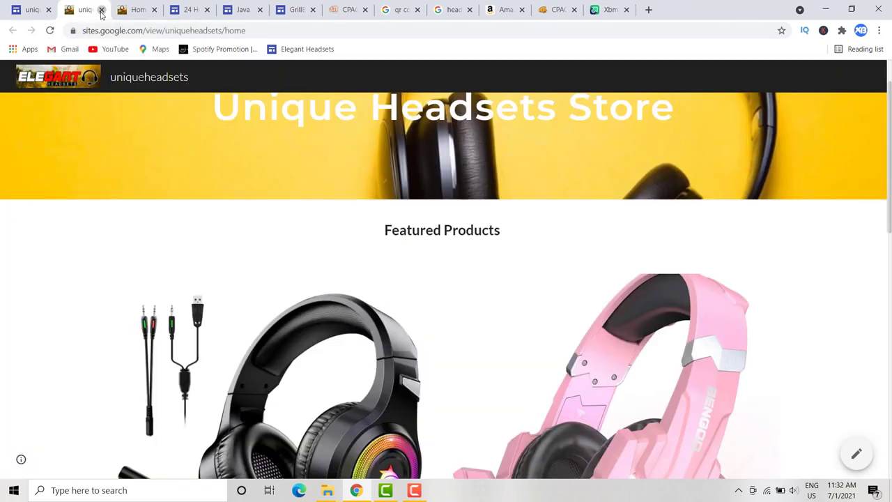
{"action": "left_click", "coordinate": [101, 10]}
{"action": "left_click", "coordinate": [101, 10]}
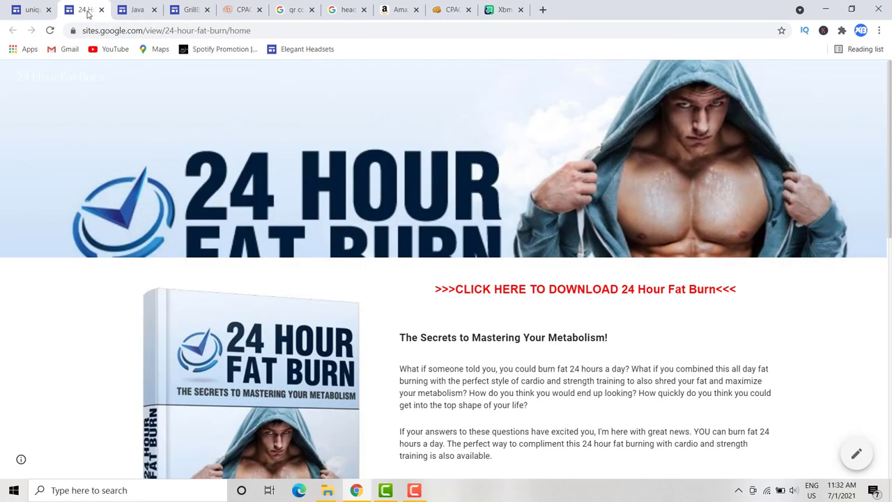
- Look over the 24 Hour Fat Burn site and return to the uniqueheadsets site editor
{"action": "scroll", "coordinate": [412, 235], "scroll_direction": "down", "scroll_amount": 2}
{"action": "scroll", "coordinate": [412, 237], "scroll_direction": "up", "scroll_amount": 2}
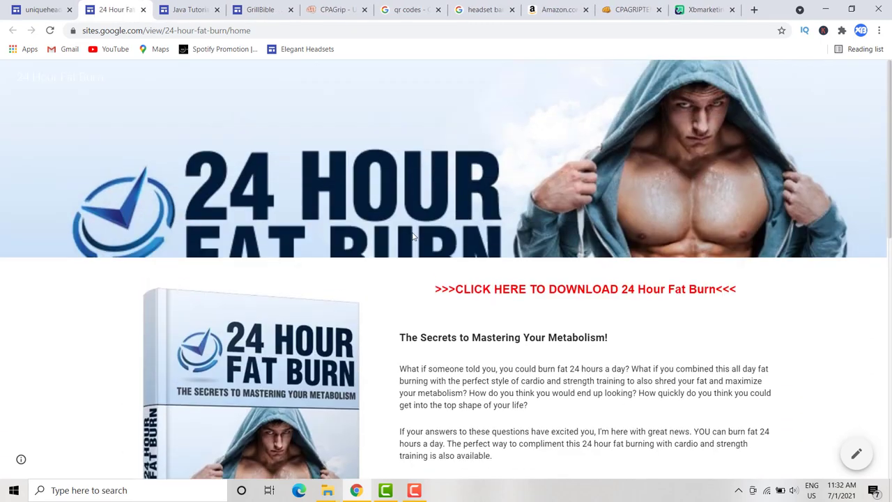
{"action": "left_click", "coordinate": [45, 9]}
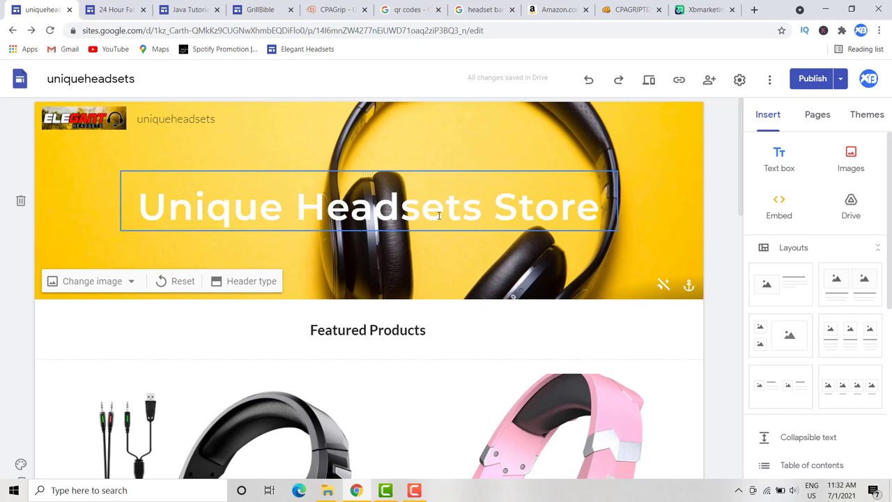
- Switch to Amazon, leave the Logitech G432 customer reviews for the home page and browse its product categories
{"action": "left_click", "coordinate": [556, 9]}
{"action": "scroll", "coordinate": [91, 83], "scroll_direction": "up", "scroll_amount": 10}
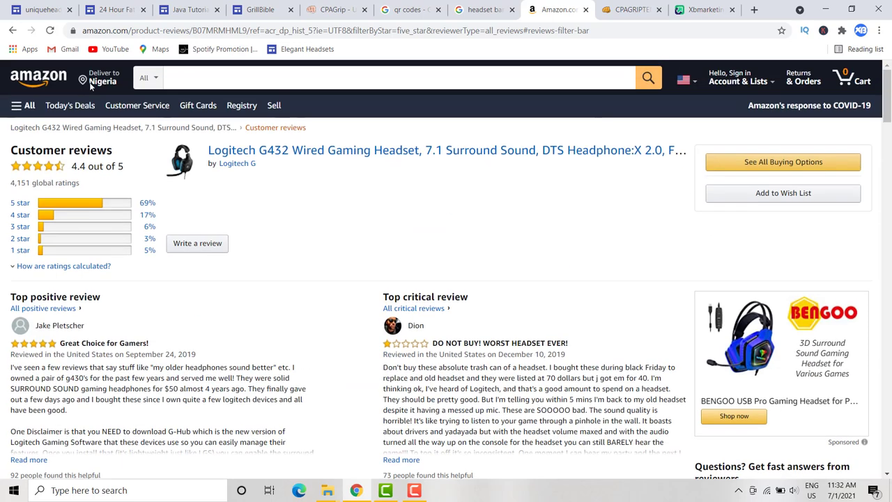
{"action": "left_click", "coordinate": [69, 79]}
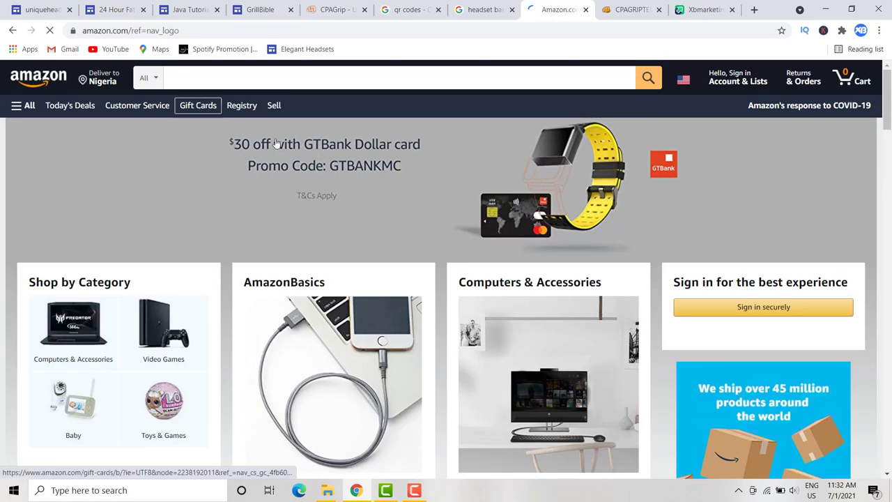
{"action": "scroll", "coordinate": [289, 149], "scroll_direction": "down", "scroll_amount": 2}
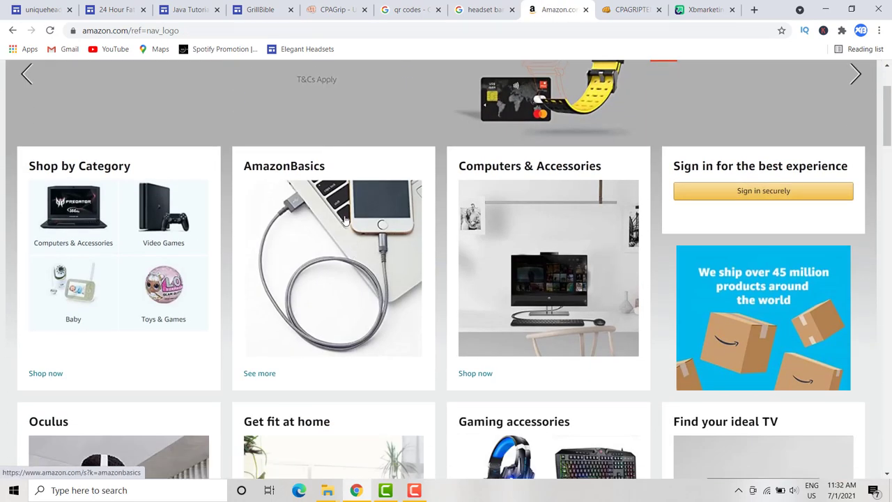
- Browse the product sections on the Amazon home page, open the gaming Apparel category and look over its listings
{"action": "scroll", "coordinate": [355, 209], "scroll_direction": "down", "scroll_amount": 5}
{"action": "scroll", "coordinate": [586, 268], "scroll_direction": "down", "scroll_amount": 5}
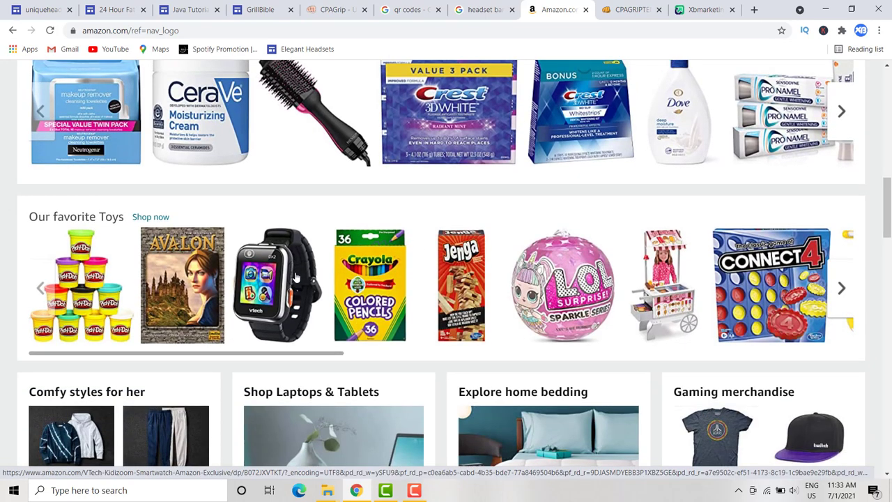
{"action": "scroll", "coordinate": [295, 279], "scroll_direction": "down", "scroll_amount": 3}
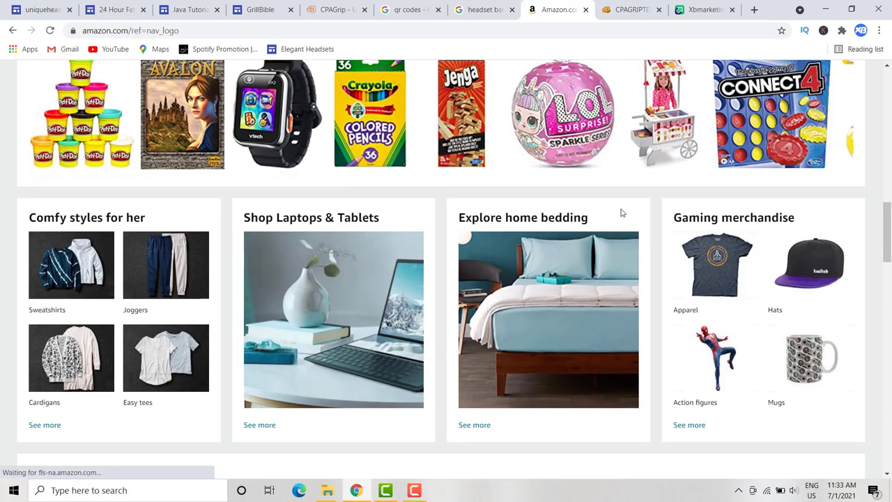
{"action": "scroll", "coordinate": [748, 203], "scroll_direction": "down", "scroll_amount": 3}
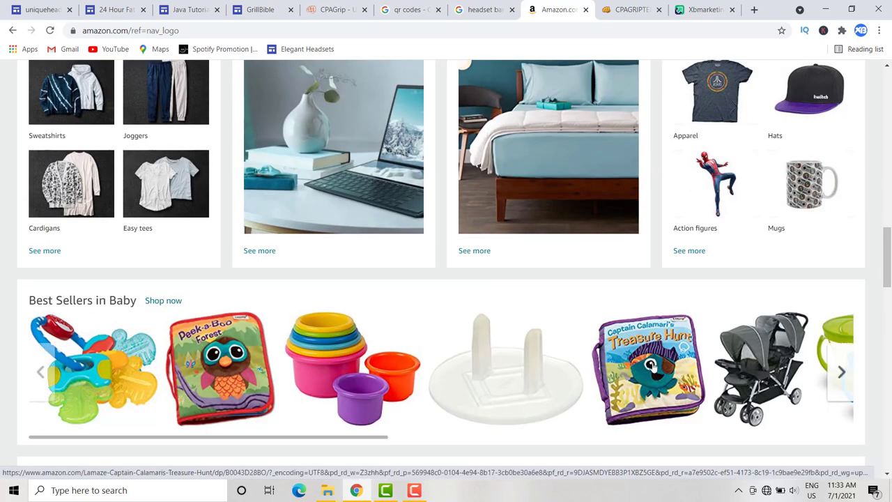
{"action": "left_click", "coordinate": [758, 115]}
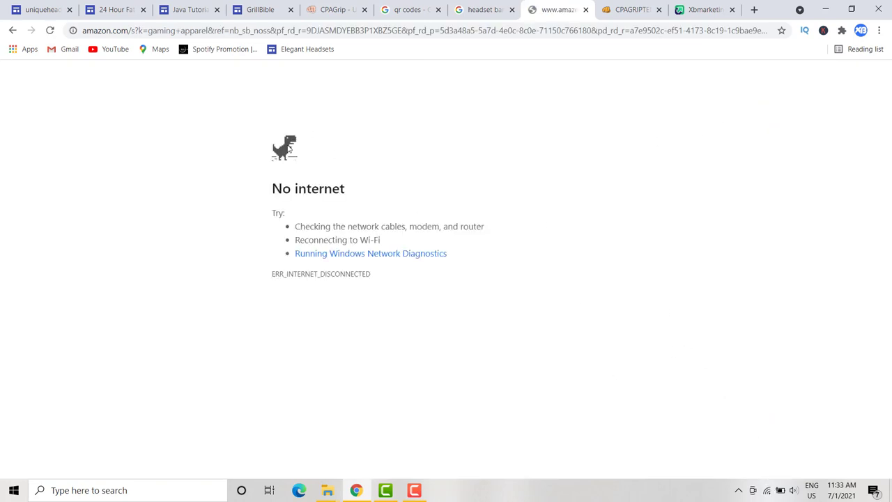
{"action": "left_click", "coordinate": [49, 30]}
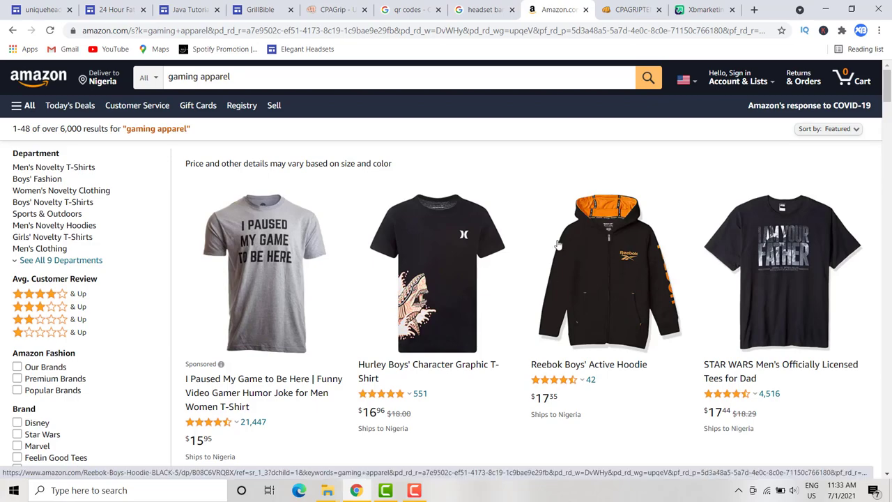
{"action": "scroll", "coordinate": [363, 270], "scroll_direction": "down", "scroll_amount": 6}
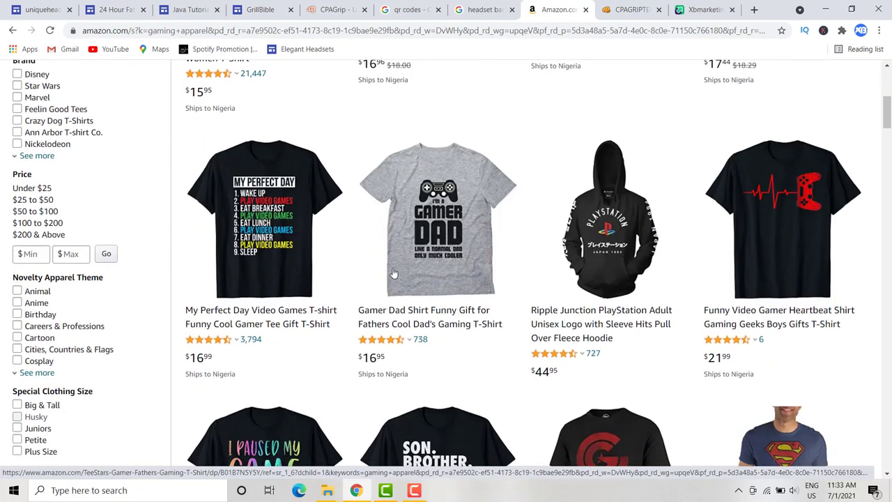
{"action": "scroll", "coordinate": [363, 270], "scroll_direction": "down", "scroll_amount": 6}
{"action": "scroll", "coordinate": [363, 269], "scroll_direction": "up", "scroll_amount": 10}
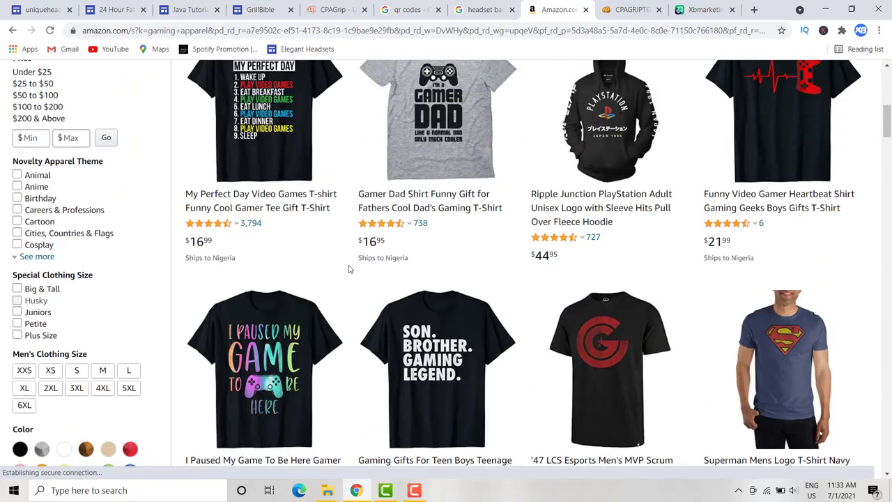
- Look over the 24 Hour Fat Burn site and select the download line above the book description
{"action": "left_click", "coordinate": [123, 7]}
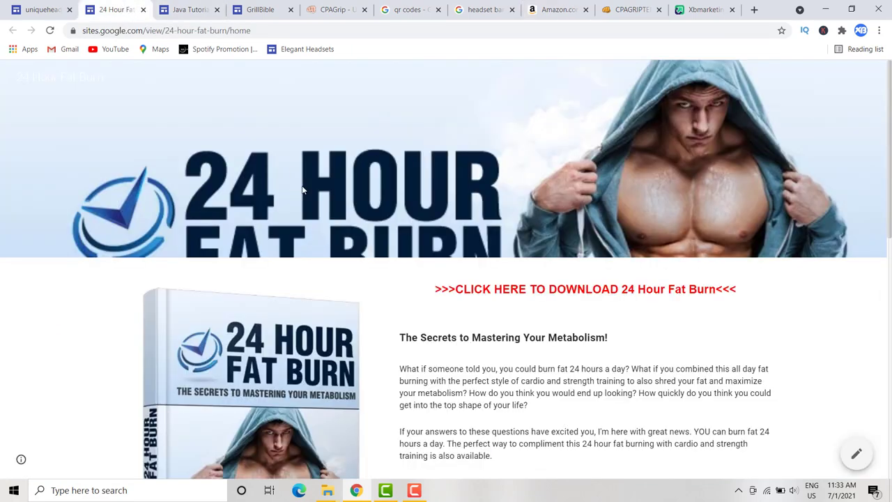
{"action": "scroll", "coordinate": [348, 209], "scroll_direction": "down", "scroll_amount": 2}
{"action": "scroll", "coordinate": [391, 223], "scroll_direction": "up", "scroll_amount": 2}
{"action": "scroll", "coordinate": [707, 149], "scroll_direction": "down", "scroll_amount": 10}
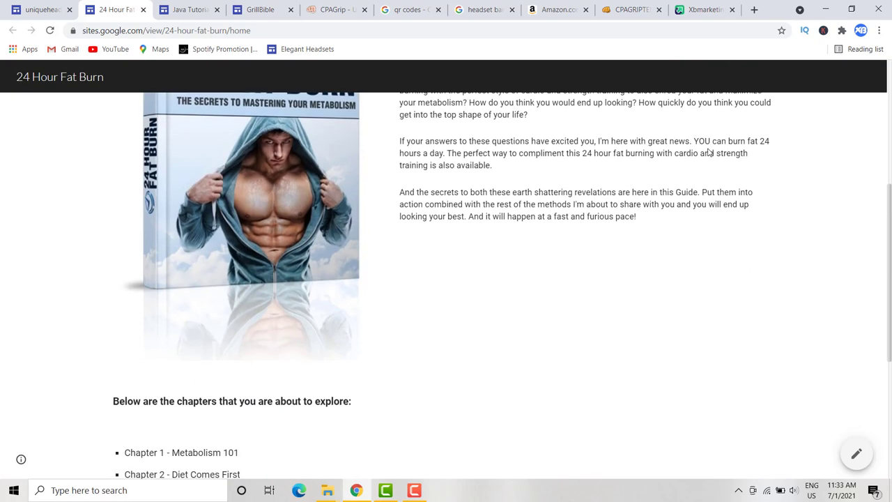
{"action": "scroll", "coordinate": [709, 152], "scroll_direction": "down", "scroll_amount": 1}
{"action": "scroll", "coordinate": [709, 152], "scroll_direction": "up", "scroll_amount": 10}
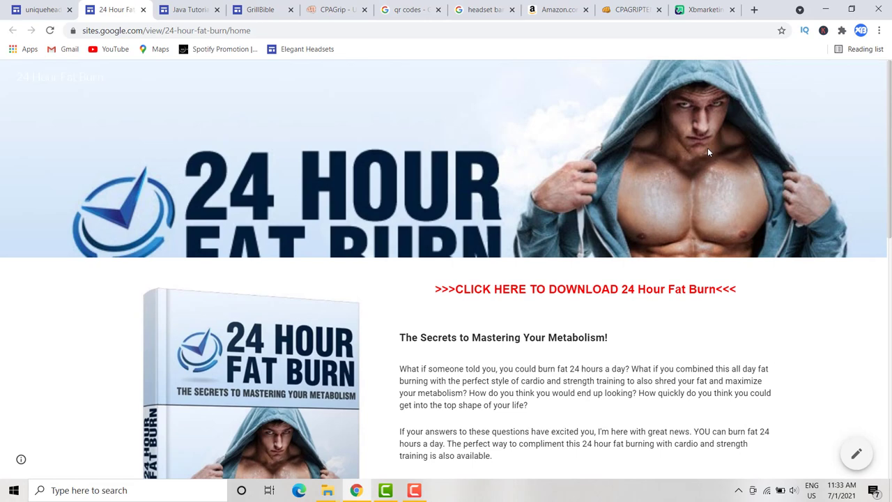
{"action": "scroll", "coordinate": [702, 156], "scroll_direction": "down", "scroll_amount": 1}
{"action": "scroll", "coordinate": [702, 157], "scroll_direction": "up", "scroll_amount": 1}
{"action": "left_click_drag", "start_coordinate": [738, 290], "coordinate": [435, 286]}
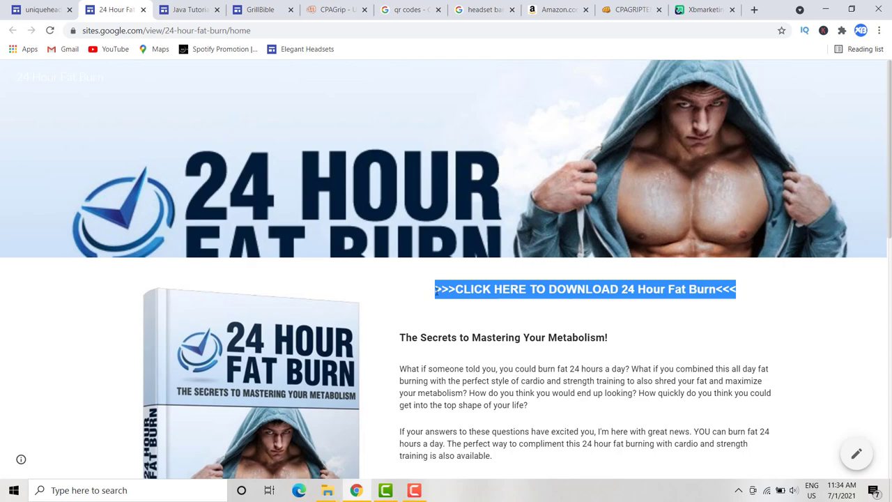
- Examine the 24 Hour Fat Burn page's description, chapter list and closing download link
{"action": "scroll", "coordinate": [614, 274], "scroll_direction": "down", "scroll_amount": 8}
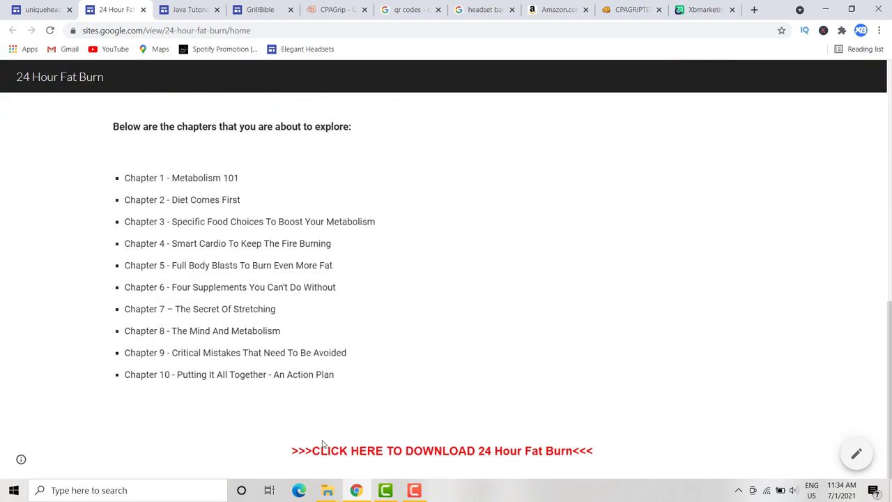
{"action": "scroll", "coordinate": [354, 204], "scroll_direction": "up", "scroll_amount": 8}
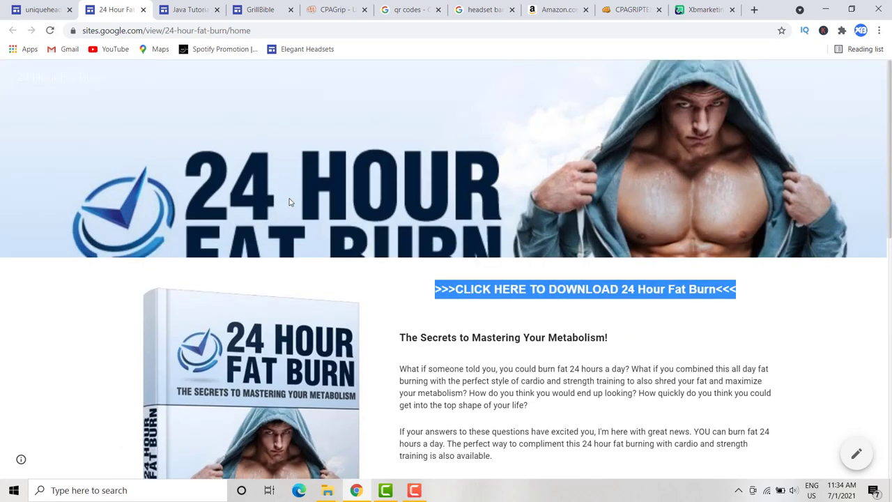
{"action": "scroll", "coordinate": [380, 207], "scroll_direction": "down", "scroll_amount": 1}
{"action": "scroll", "coordinate": [368, 209], "scroll_direction": "up", "scroll_amount": 1}
{"action": "scroll", "coordinate": [281, 349], "scroll_direction": "down", "scroll_amount": 2}
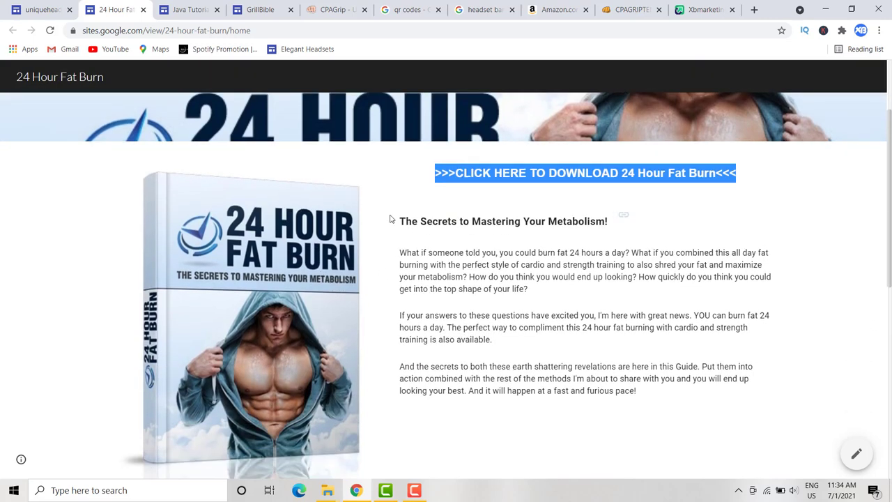
{"action": "scroll", "coordinate": [269, 268], "scroll_direction": "down", "scroll_amount": 7}
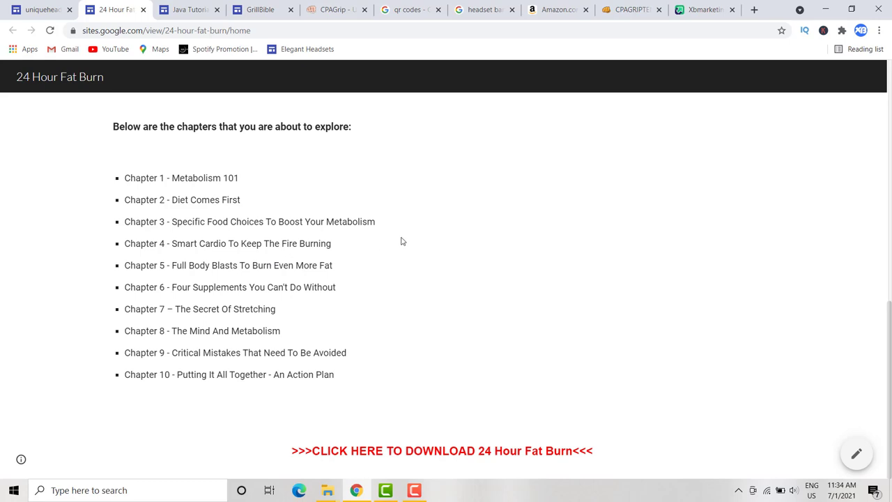
{"action": "scroll", "coordinate": [225, 242], "scroll_direction": "up", "scroll_amount": 10}
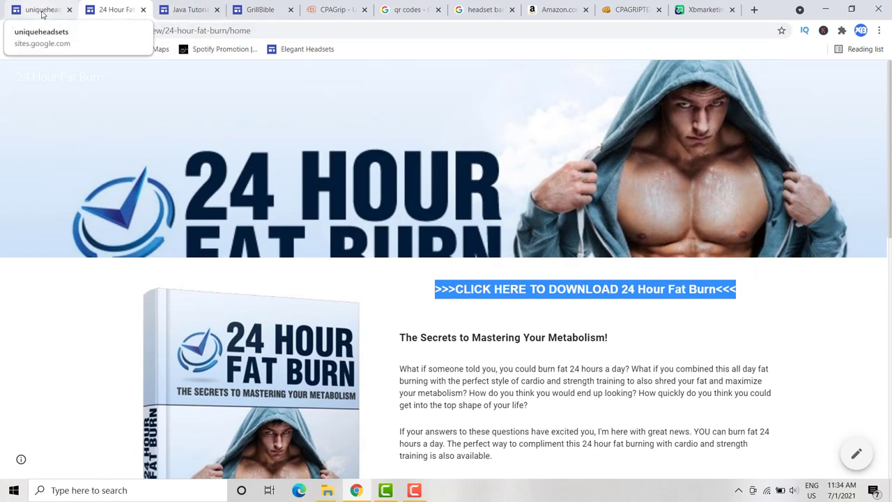
- Load idplr.com in the tab that holds the Imgur image links
{"action": "left_click", "coordinate": [699, 9]}
{"action": "left_click", "coordinate": [346, 30]}
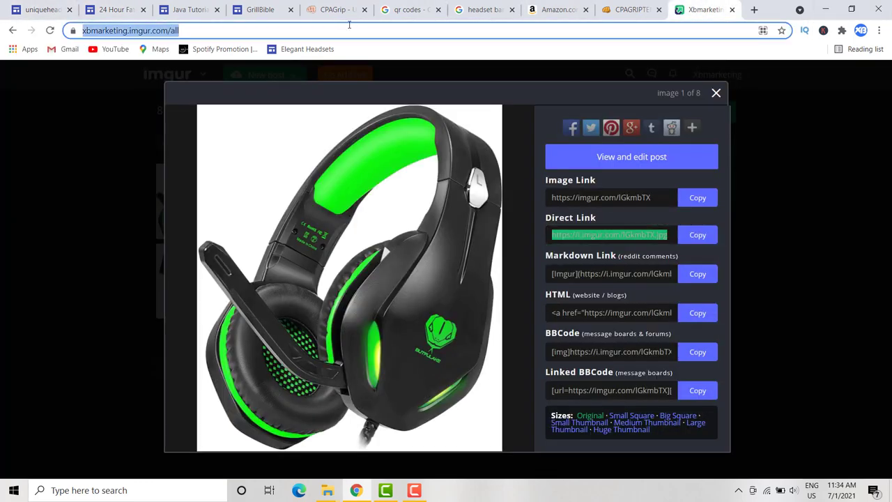
{"action": "type", "text": "id"}
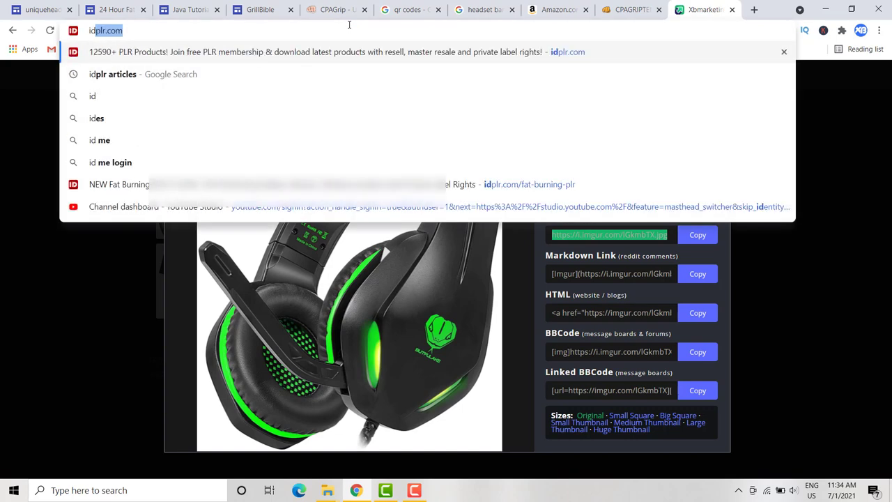
{"action": "type", "text": "p"}
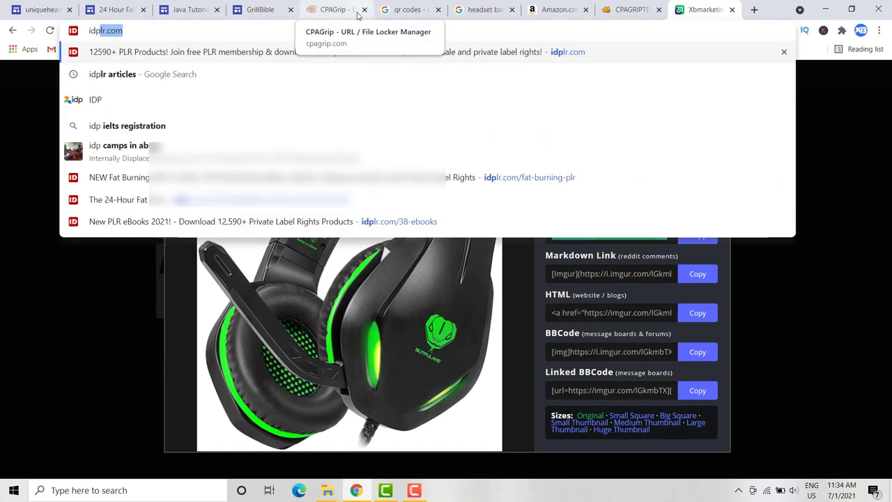
{"action": "key", "text": "Return"}
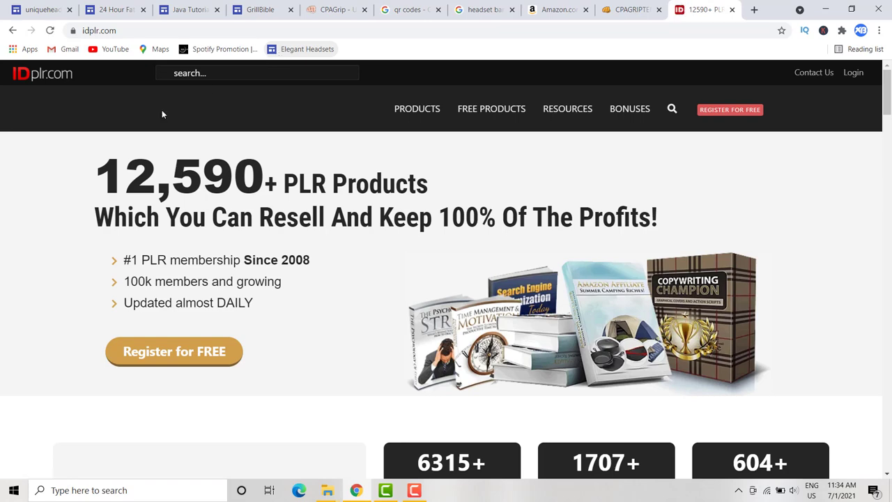
- Examine the IDPLR home page from the membership contents down to the product categories, including the product types offered
{"action": "scroll", "coordinate": [297, 145], "scroll_direction": "down", "scroll_amount": 9}
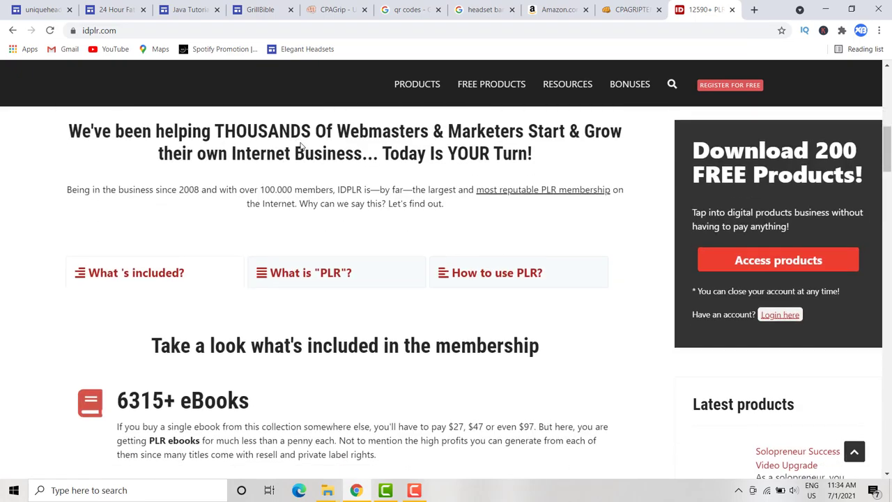
{"action": "scroll", "coordinate": [301, 144], "scroll_direction": "down", "scroll_amount": 2}
{"action": "scroll", "coordinate": [301, 143], "scroll_direction": "down", "scroll_amount": 13}
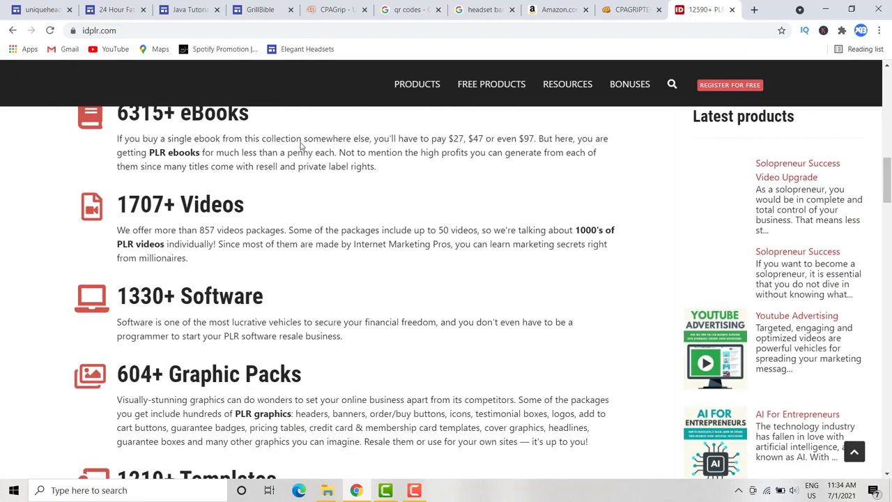
{"action": "scroll", "coordinate": [301, 145], "scroll_direction": "down", "scroll_amount": 15}
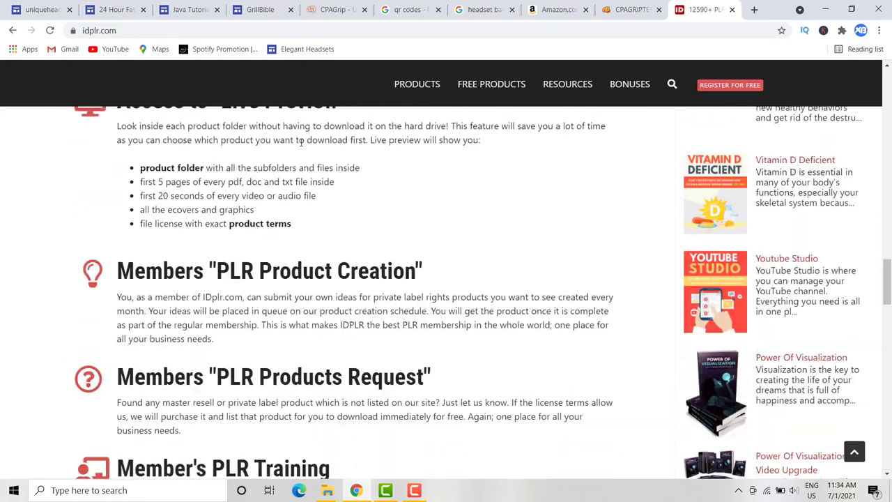
{"action": "scroll", "coordinate": [300, 143], "scroll_direction": "down", "scroll_amount": 6}
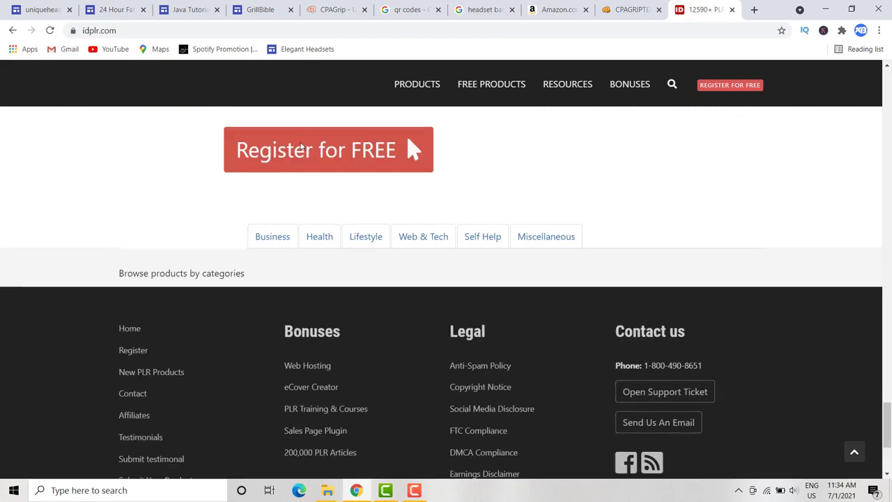
{"action": "scroll", "coordinate": [301, 146], "scroll_direction": "up", "scroll_amount": 2}
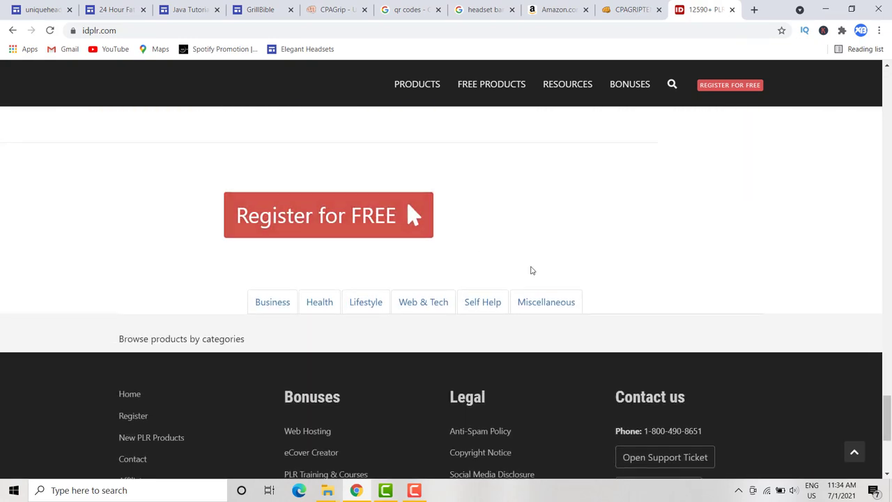
{"action": "mouse_move", "coordinate": [504, 101]}
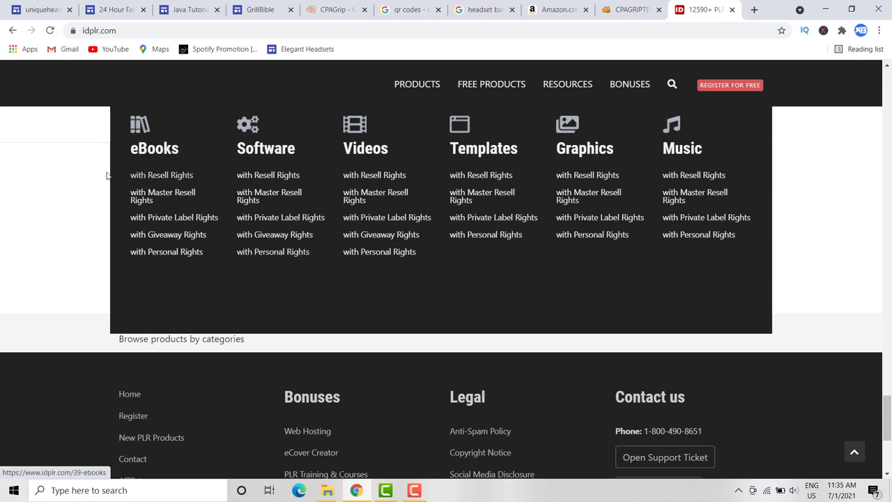
{"action": "scroll", "coordinate": [488, 310], "scroll_direction": "down", "scroll_amount": 2}
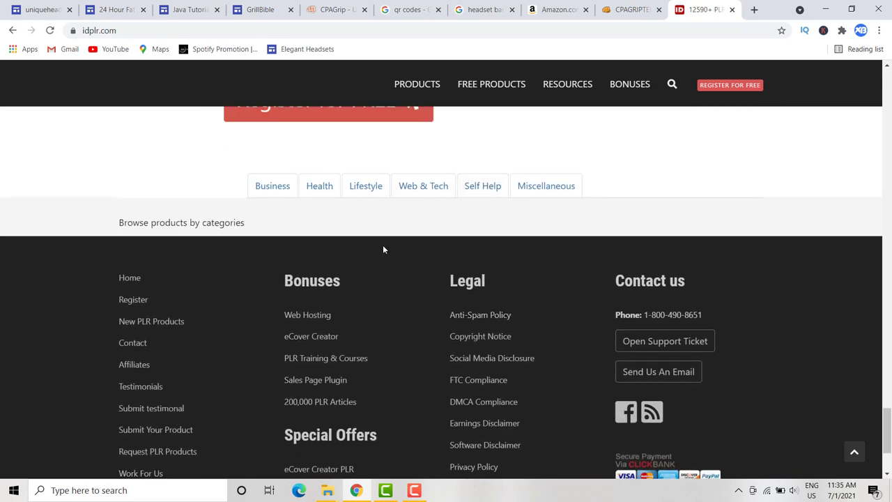
- Look through the Health, Miscellaneous, Self Help, Web & Tech and Lifestyle product categories
{"action": "left_click", "coordinate": [319, 189]}
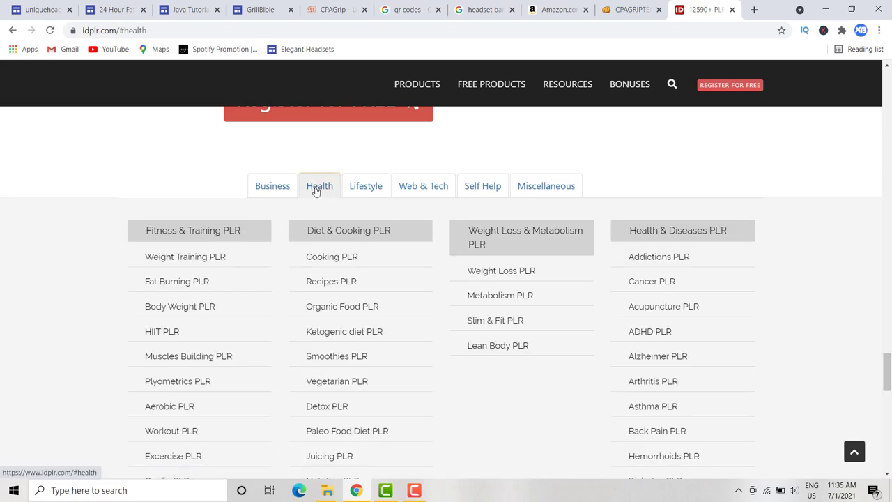
{"action": "left_click", "coordinate": [524, 189]}
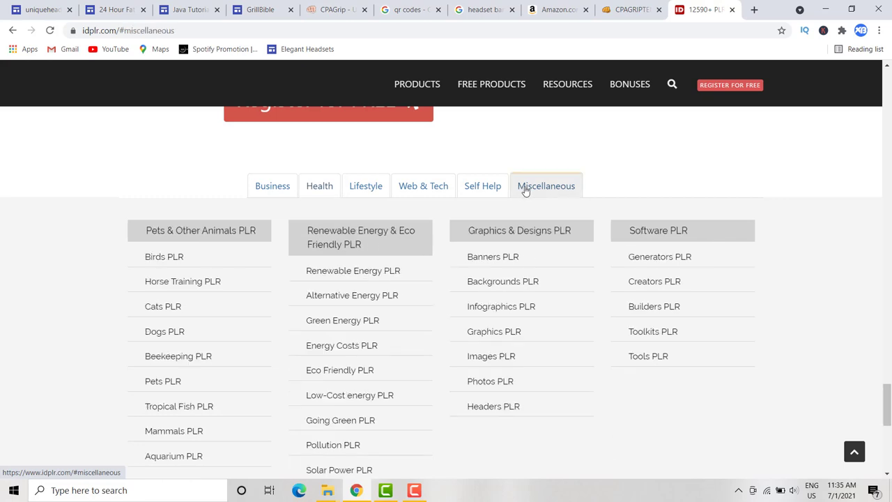
{"action": "left_click", "coordinate": [482, 187]}
{"action": "left_click", "coordinate": [423, 186]}
{"action": "left_click", "coordinate": [366, 186]}
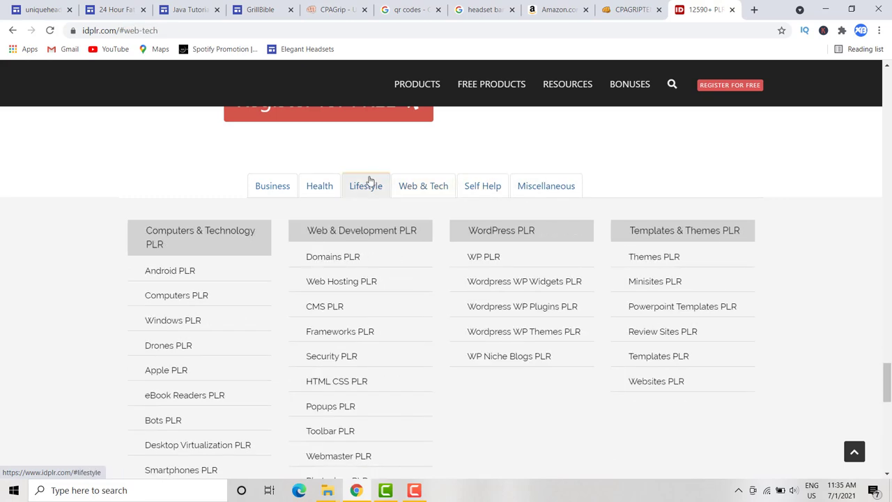
- Open the Fat Burning PLR listing from the Health category and go to The 24-Hour Fat Burn product page
{"action": "left_click", "coordinate": [317, 187]}
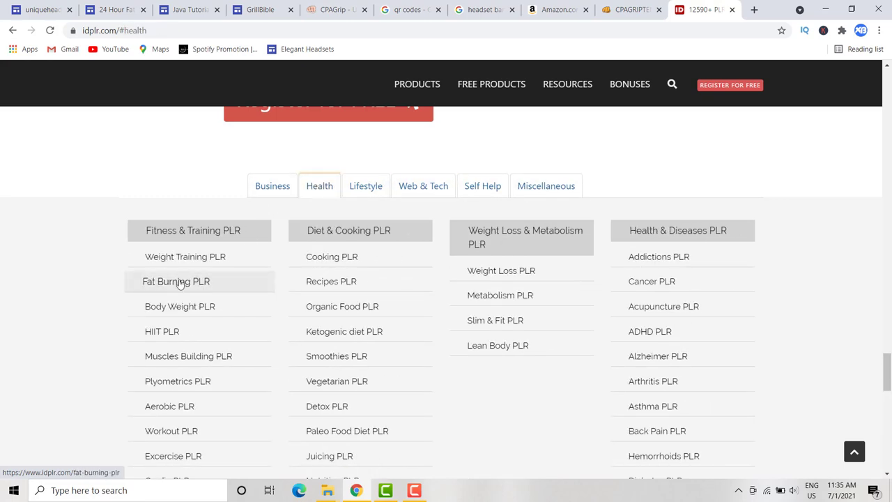
{"action": "scroll", "coordinate": [180, 283], "scroll_direction": "down", "scroll_amount": 1}
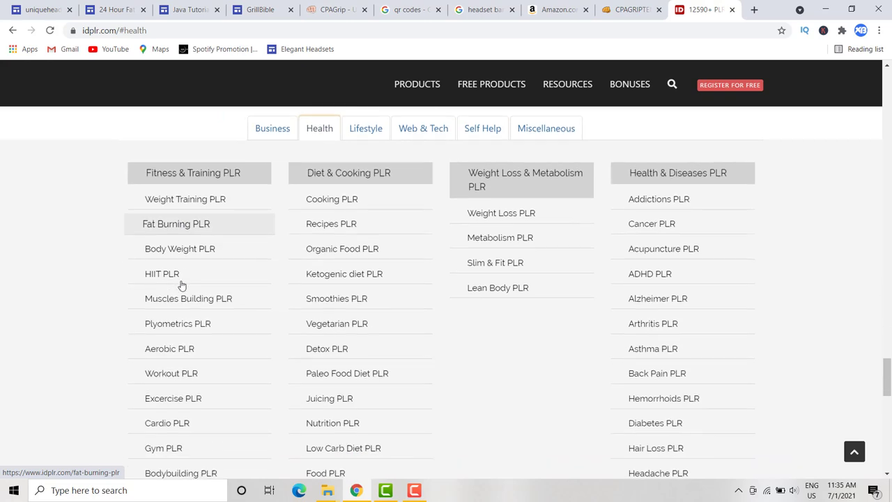
{"action": "left_click", "coordinate": [186, 228]}
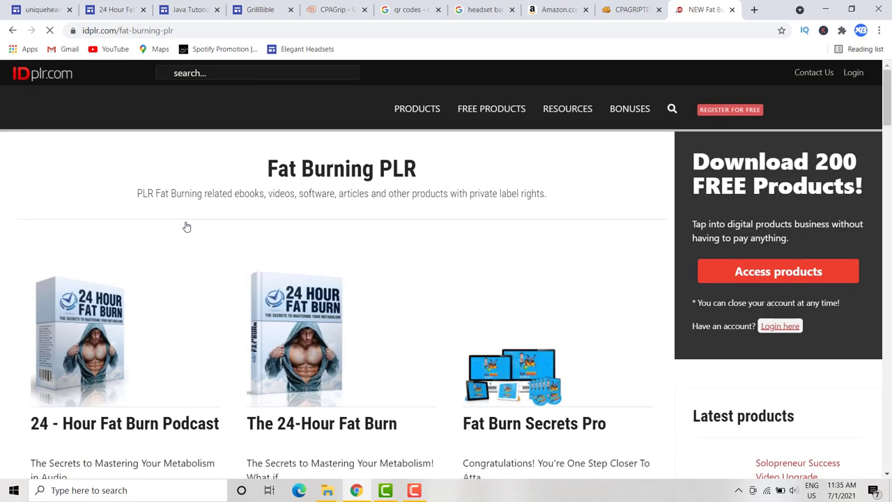
{"action": "scroll", "coordinate": [282, 307], "scroll_direction": "down", "scroll_amount": 1}
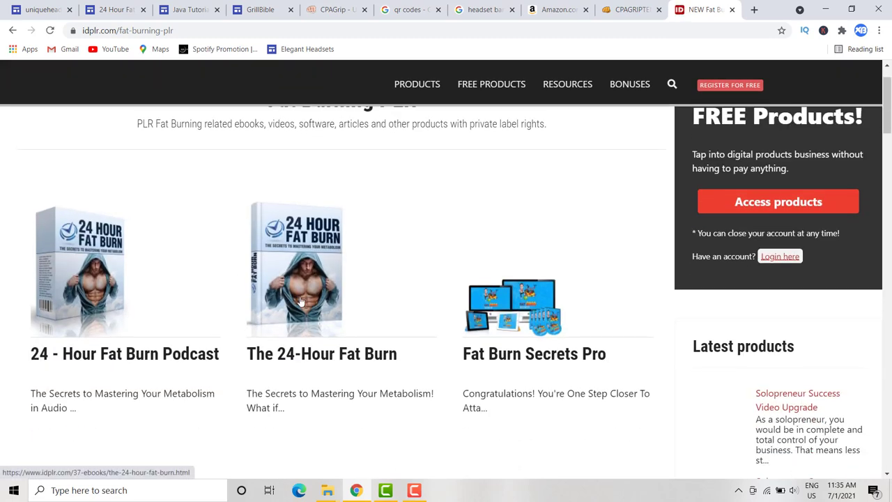
{"action": "left_click", "coordinate": [311, 356]}
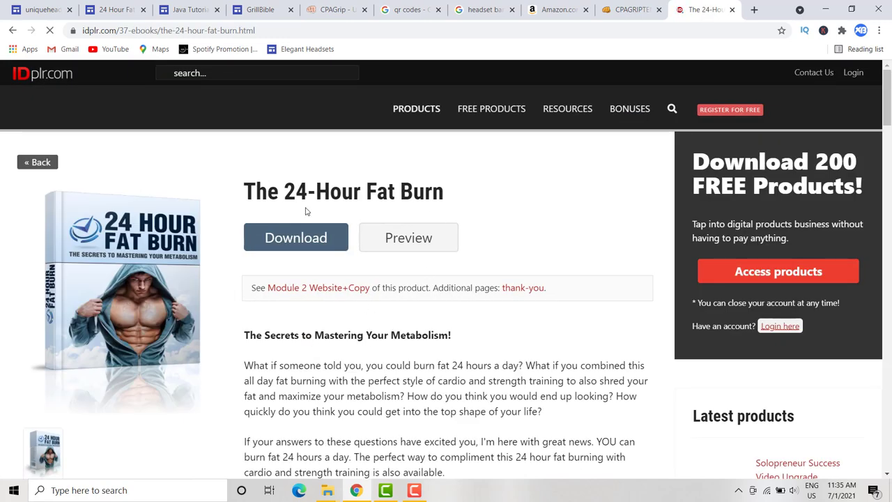
- Look over the finished 24 Hour Fat Burn and Java Tutorial Google Sites pages as examples of promotion pages
{"action": "left_click", "coordinate": [28, 9]}
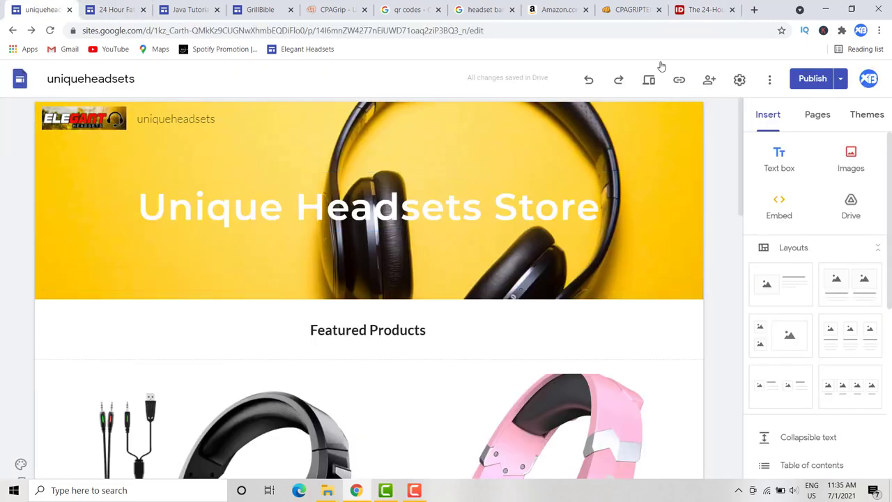
{"action": "left_click", "coordinate": [110, 11]}
{"action": "scroll", "coordinate": [299, 276], "scroll_direction": "down", "scroll_amount": 1}
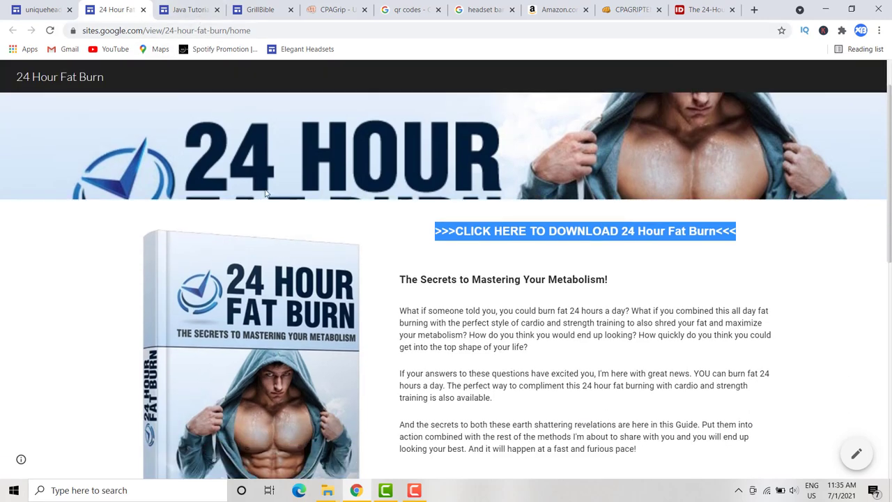
{"action": "scroll", "coordinate": [265, 194], "scroll_direction": "up", "scroll_amount": 1}
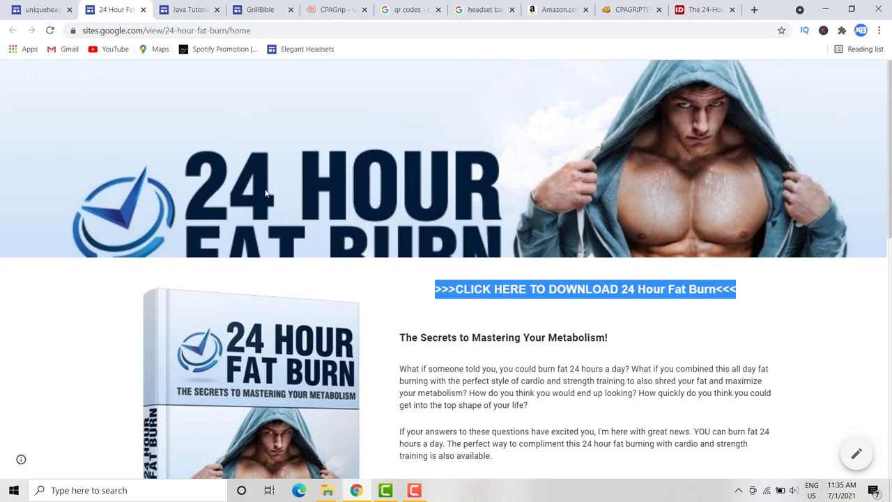
{"action": "left_click", "coordinate": [185, 10]}
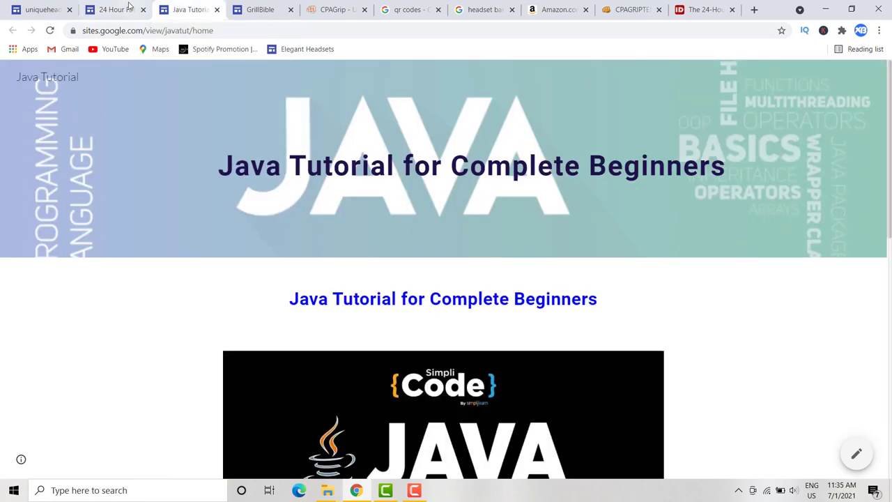
{"action": "left_click", "coordinate": [127, 8]}
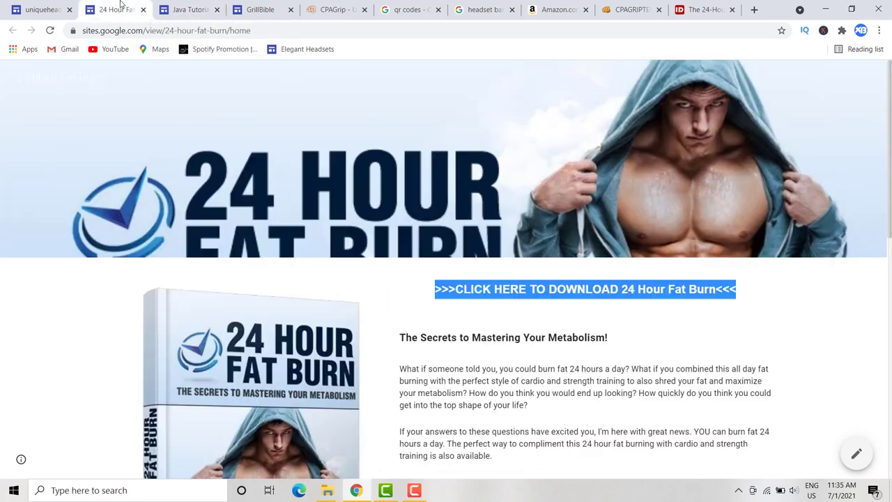
- Compare the cover and "The Secrets to Mastering Your Metabolism!" heading on the IDPLR product page with the published 24 Hour Fat Burn site
{"action": "left_click", "coordinate": [699, 10]}
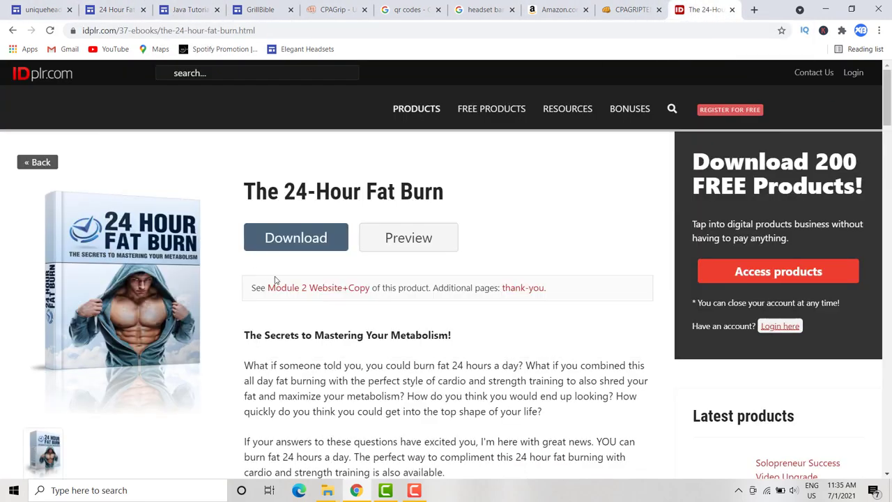
{"action": "scroll", "coordinate": [275, 280], "scroll_direction": "down", "scroll_amount": 2}
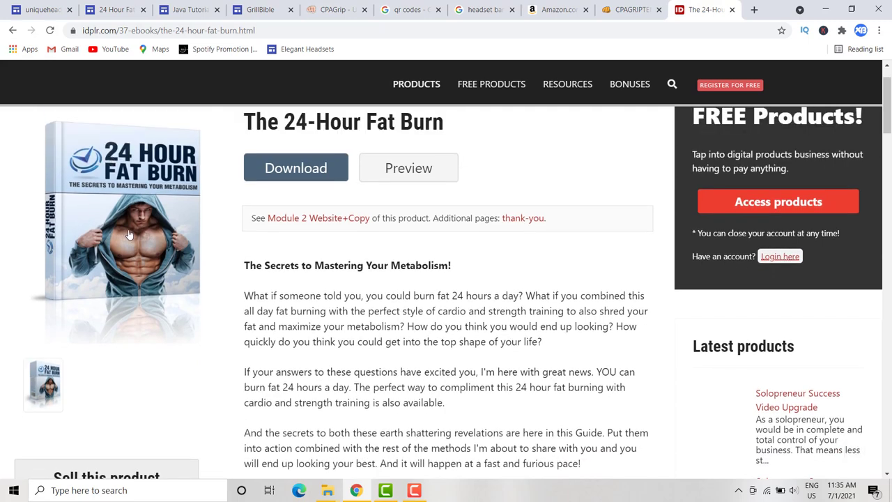
{"action": "scroll", "coordinate": [162, 236], "scroll_direction": "up", "scroll_amount": 1}
{"action": "scroll", "coordinate": [162, 236], "scroll_direction": "up", "scroll_amount": 1}
{"action": "scroll", "coordinate": [230, 244], "scroll_direction": "down", "scroll_amount": 2}
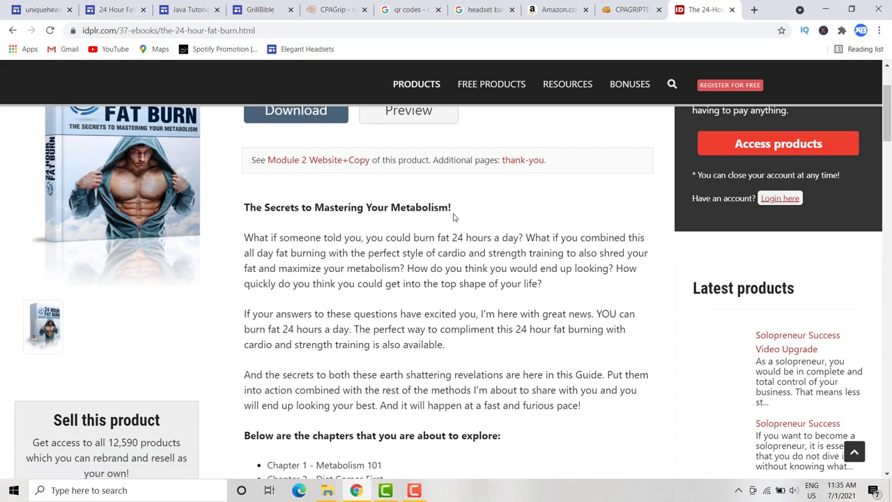
{"action": "left_click_drag", "start_coordinate": [458, 213], "coordinate": [249, 207]}
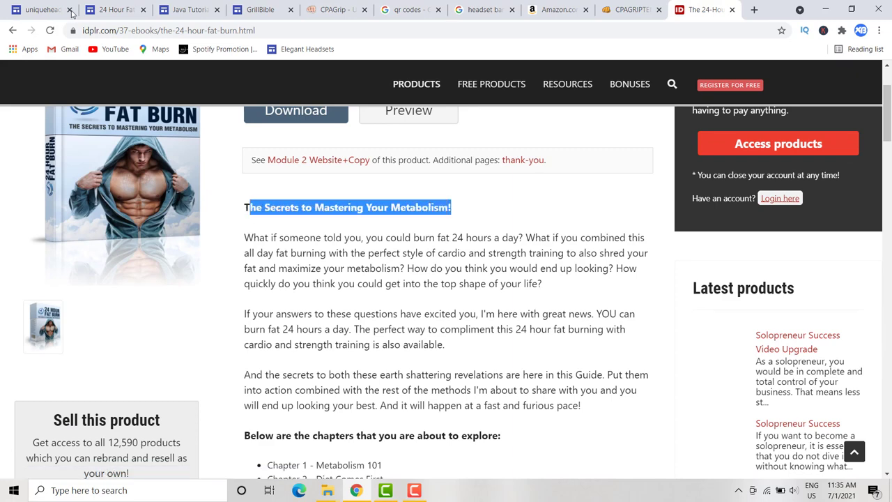
{"action": "left_click", "coordinate": [126, 8]}
{"action": "left_click", "coordinate": [681, 344]}
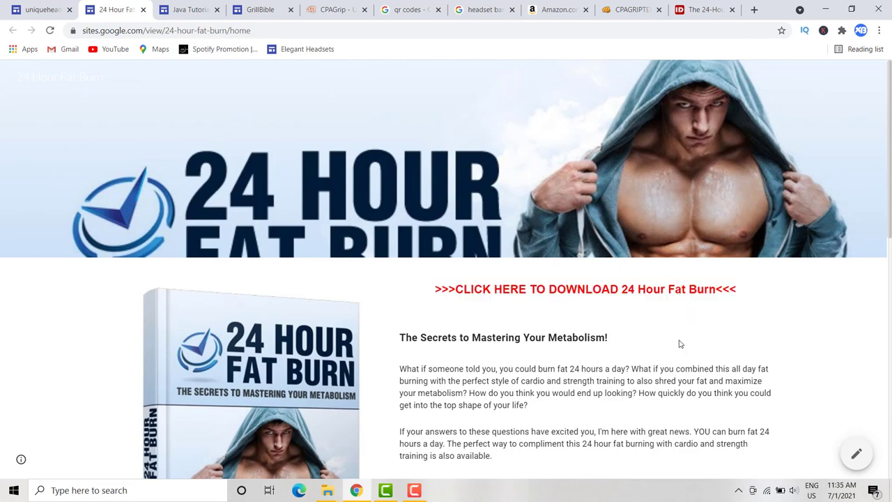
{"action": "left_click_drag", "start_coordinate": [392, 339], "coordinate": [592, 348]}
{"action": "left_click", "coordinate": [618, 348]}
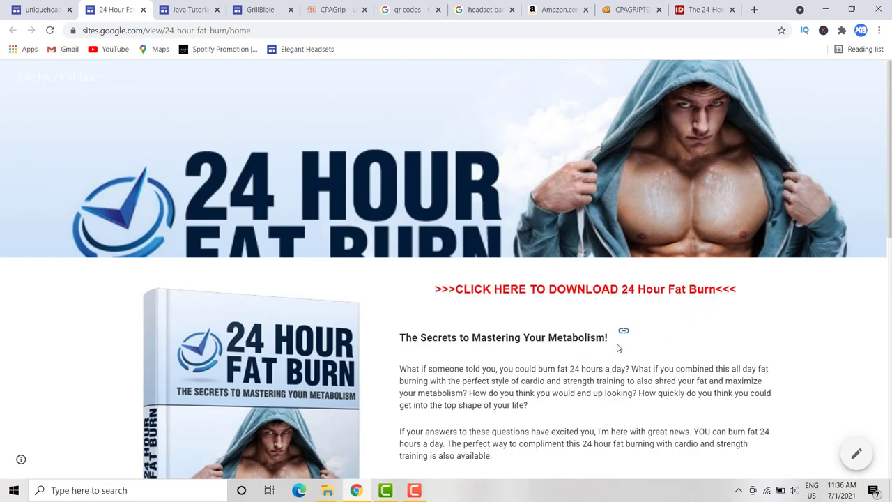
- Load site.new in the tab holding the uniqueheadsets editor to create a new blank Google Site
{"action": "left_click", "coordinate": [53, 6]}
{"action": "left_click", "coordinate": [111, 31]}
{"action": "type", "text": "site.new"}
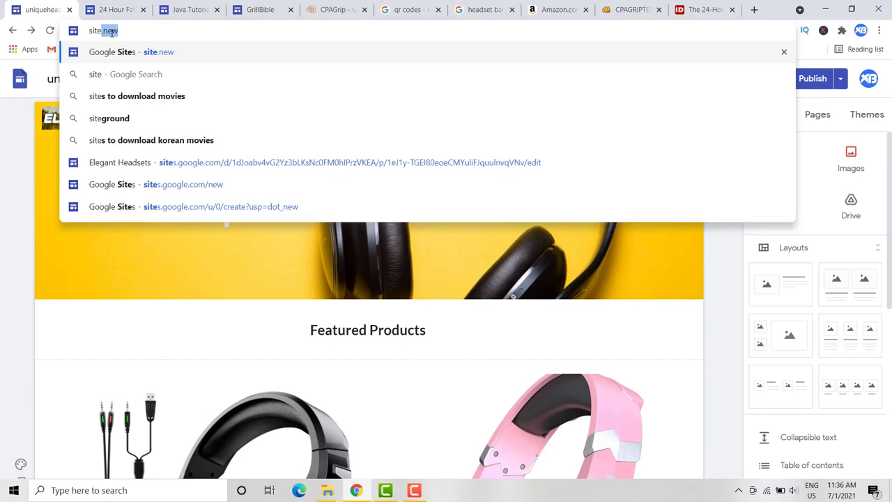
{"action": "key", "text": "Return"}
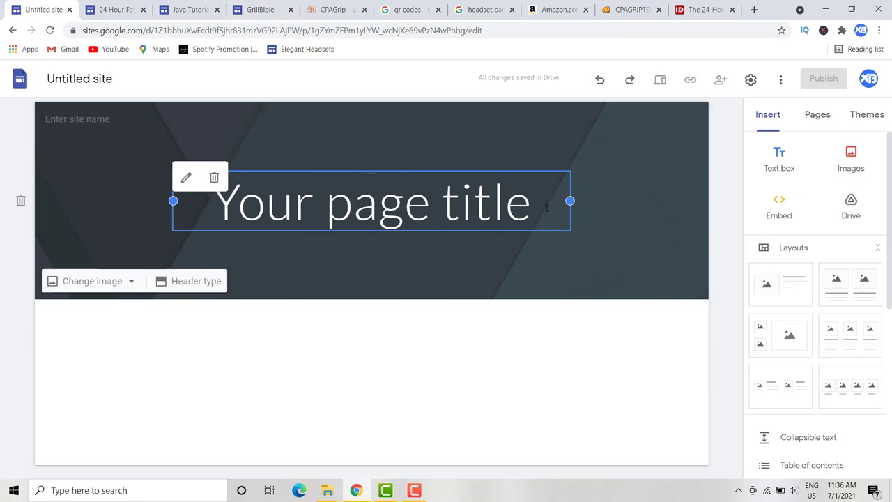
{"action": "left_click", "coordinate": [525, 309]}
- Review the 24 Hour Fat Burn example site and examine the IDPLR product page down to its licence terms
{"action": "left_click", "coordinate": [118, 9]}
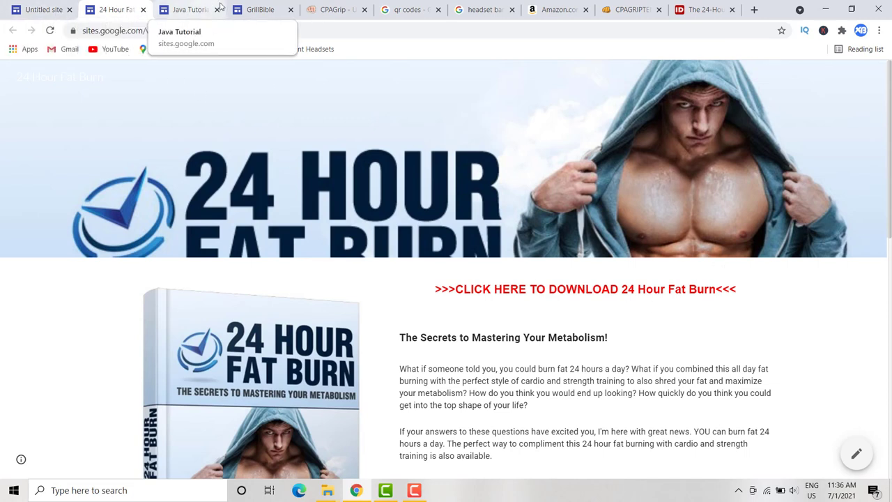
{"action": "left_click", "coordinate": [704, 10]}
{"action": "scroll", "coordinate": [482, 292], "scroll_direction": "down", "scroll_amount": 7}
{"action": "scroll", "coordinate": [482, 292], "scroll_direction": "down", "scroll_amount": 12}
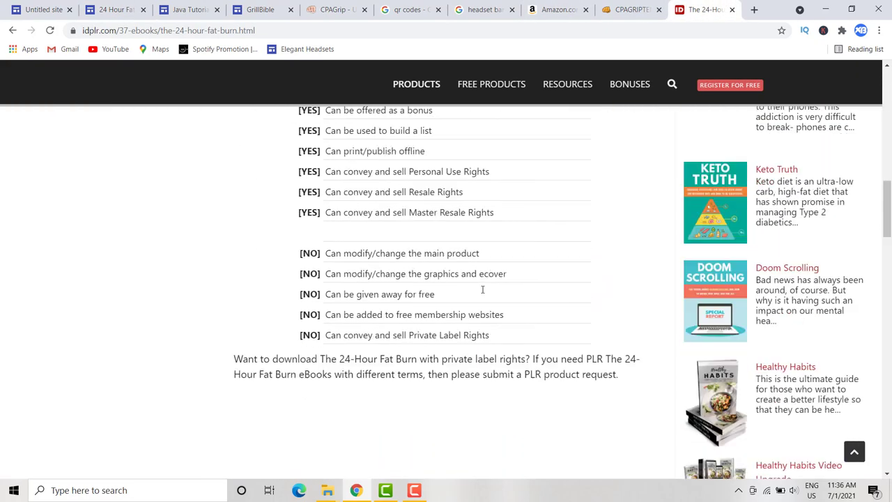
{"action": "scroll", "coordinate": [482, 290], "scroll_direction": "down", "scroll_amount": 5}
{"action": "scroll", "coordinate": [483, 289], "scroll_direction": "up", "scroll_amount": 10}
{"action": "scroll", "coordinate": [485, 288], "scroll_direction": "up", "scroll_amount": 15}
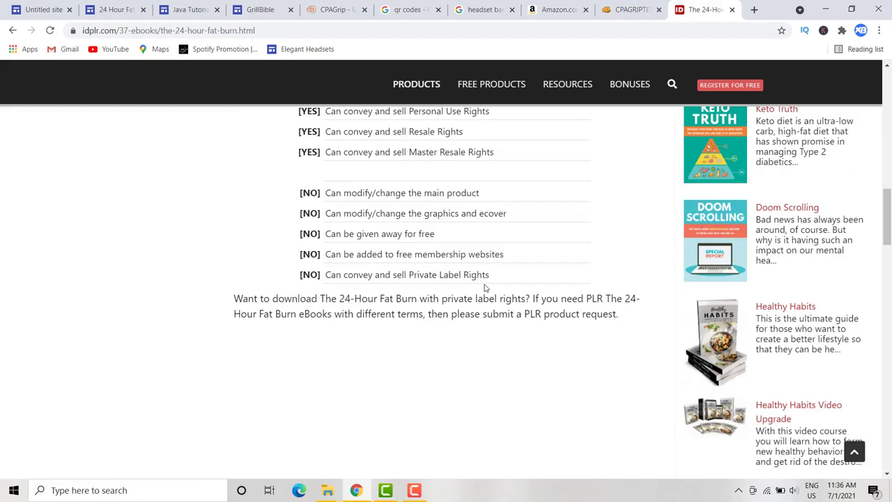
{"action": "scroll", "coordinate": [486, 285], "scroll_direction": "up", "scroll_amount": 1}
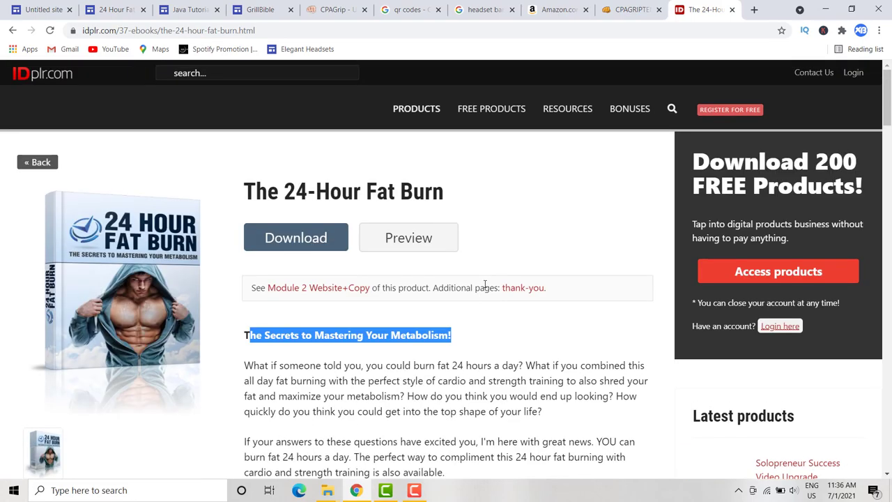
- Open the product's thank-you page from the IDPLR listing and show the save options for its 24 Hour Fat Burn banner image
{"action": "left_click", "coordinate": [525, 288]}
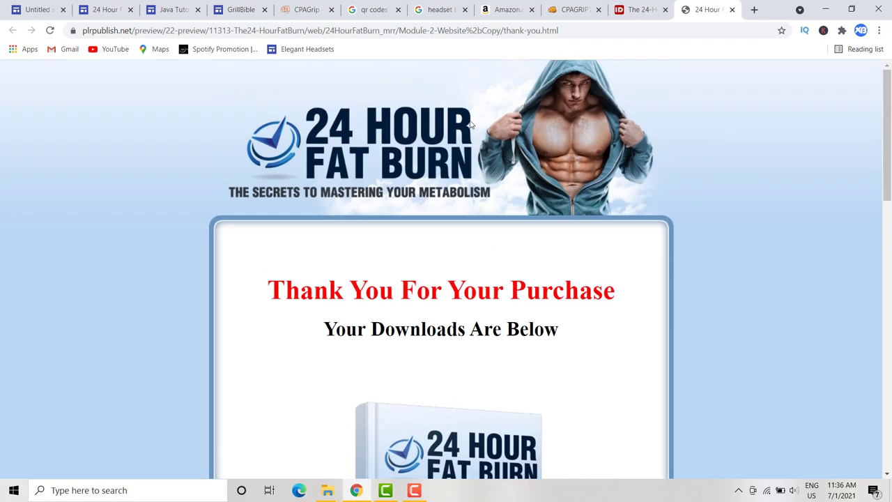
{"action": "left_click", "coordinate": [101, 9]}
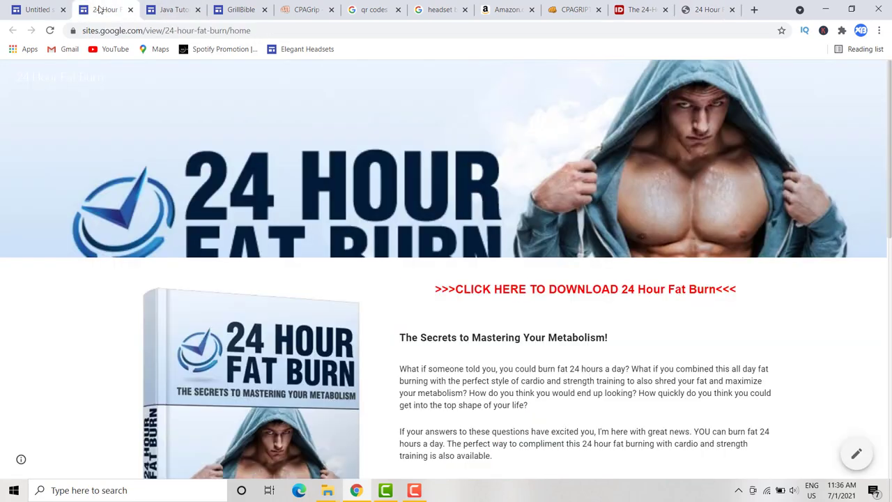
{"action": "left_click", "coordinate": [616, 12]}
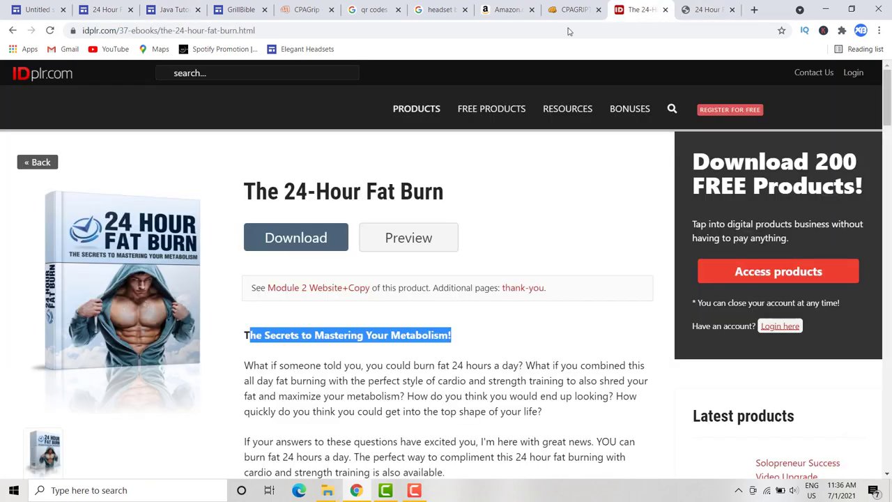
{"action": "left_click", "coordinate": [704, 9]}
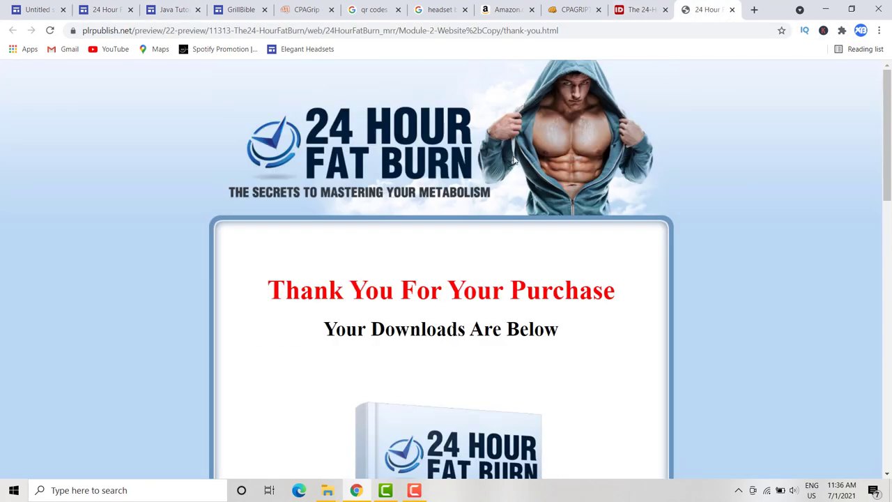
{"action": "right_click", "coordinate": [526, 150]}
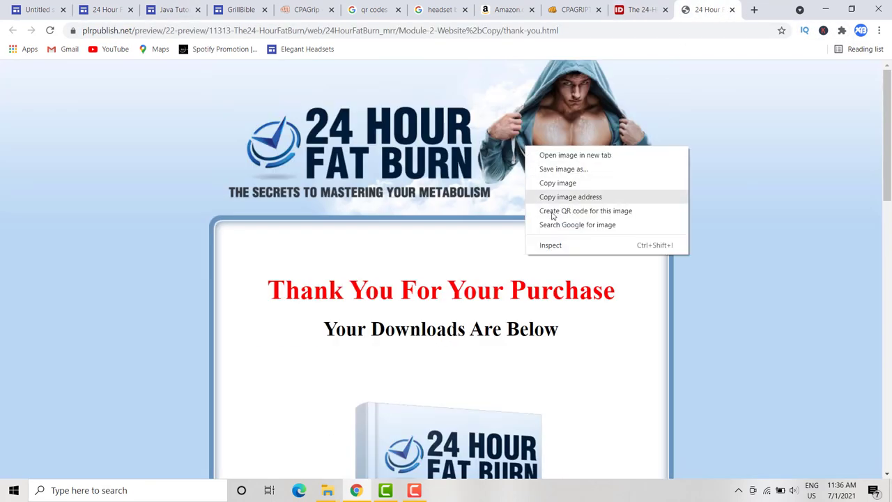
- Upload the "header" image from Documents as the untitled site's header background and remove its readability adjustment
{"action": "left_click", "coordinate": [34, 10]}
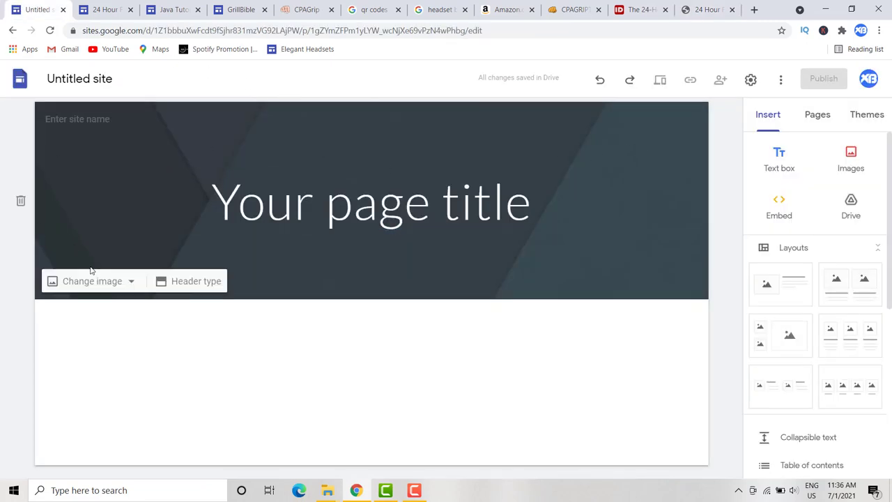
{"action": "left_click", "coordinate": [100, 280]}
{"action": "left_click", "coordinate": [94, 314]}
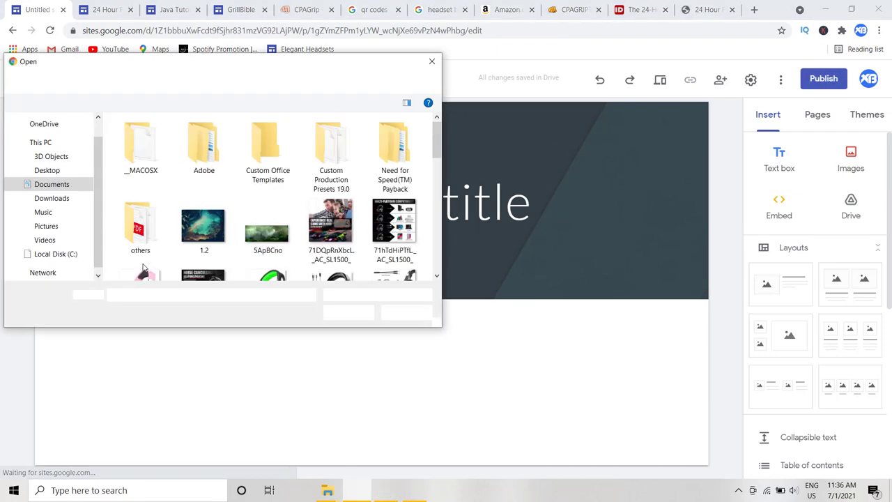
{"action": "scroll", "coordinate": [272, 215], "scroll_direction": "down", "scroll_amount": 5}
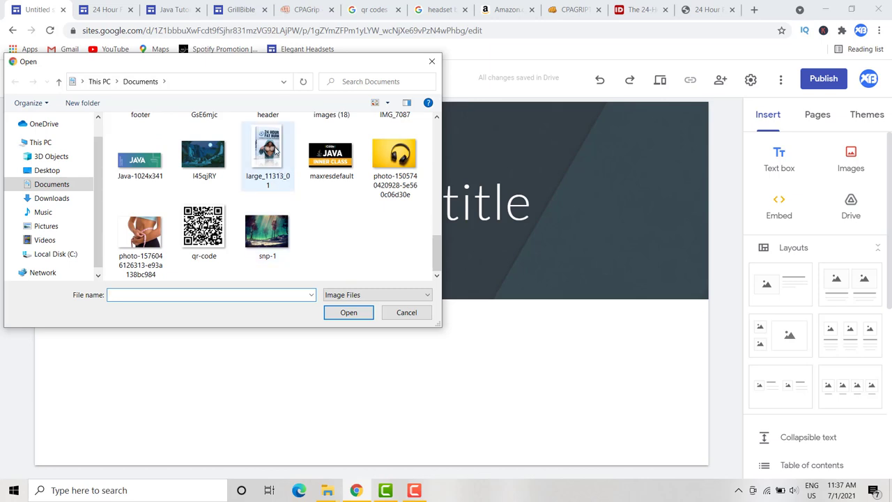
{"action": "scroll", "coordinate": [272, 148], "scroll_direction": "up", "scroll_amount": 2}
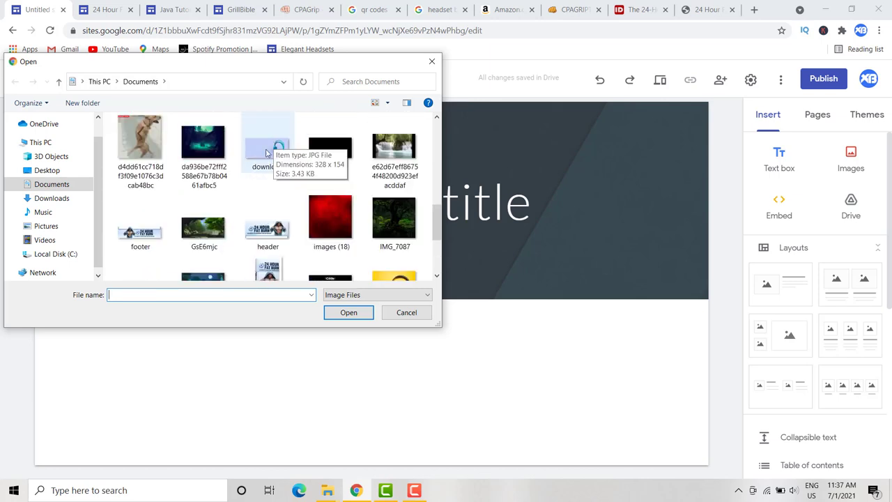
{"action": "left_click", "coordinate": [271, 213]}
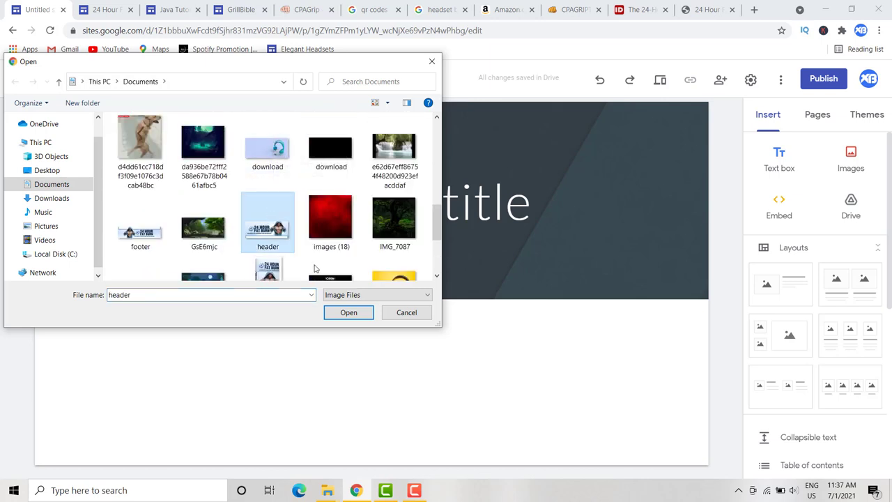
{"action": "left_click", "coordinate": [349, 313]}
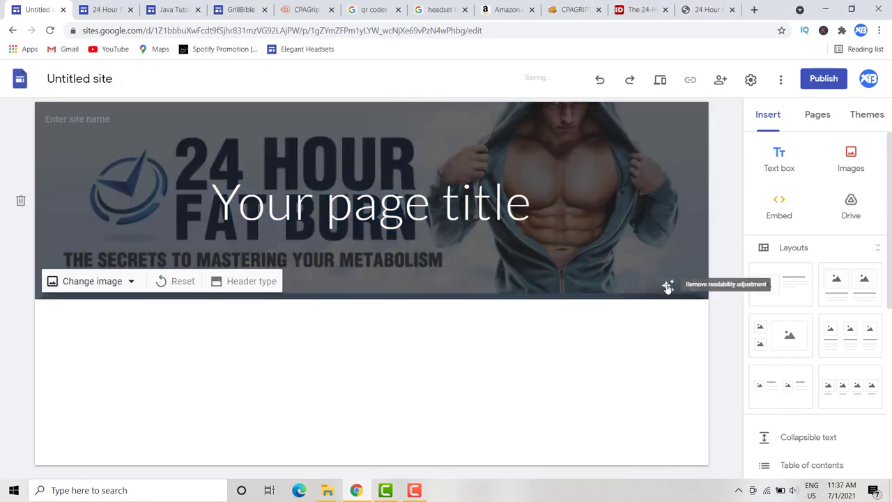
{"action": "left_click", "coordinate": [668, 286]}
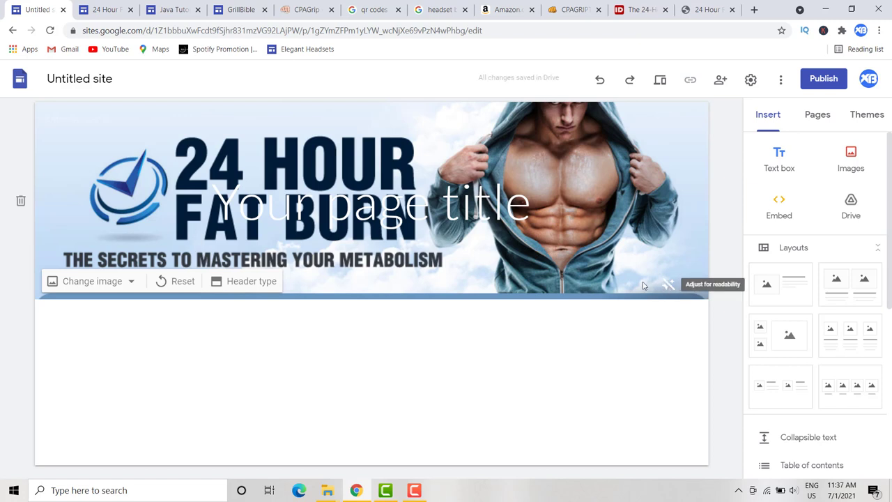
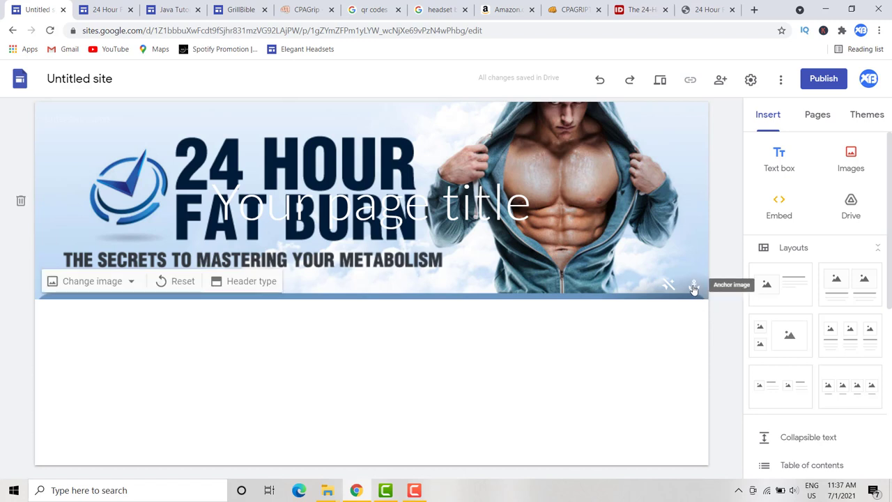
- Try the different anchor positions for the header image and anchor it to the top
{"action": "left_click", "coordinate": [694, 287]}
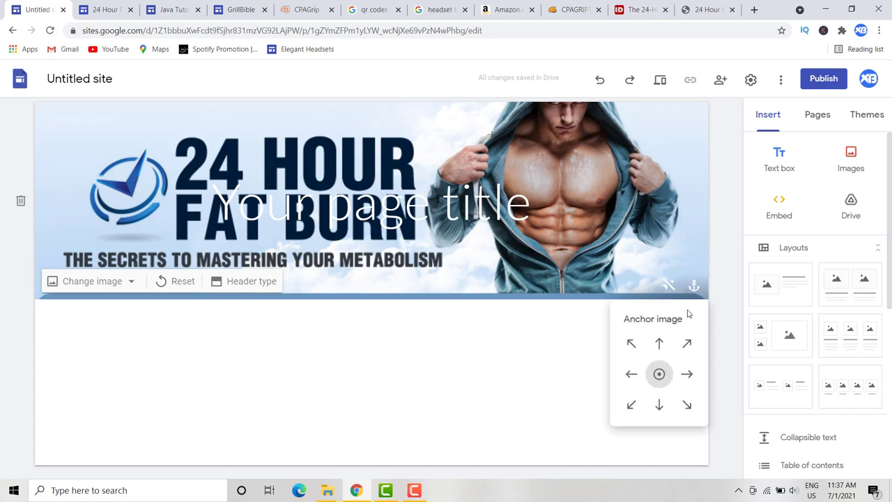
{"action": "left_click", "coordinate": [658, 343]}
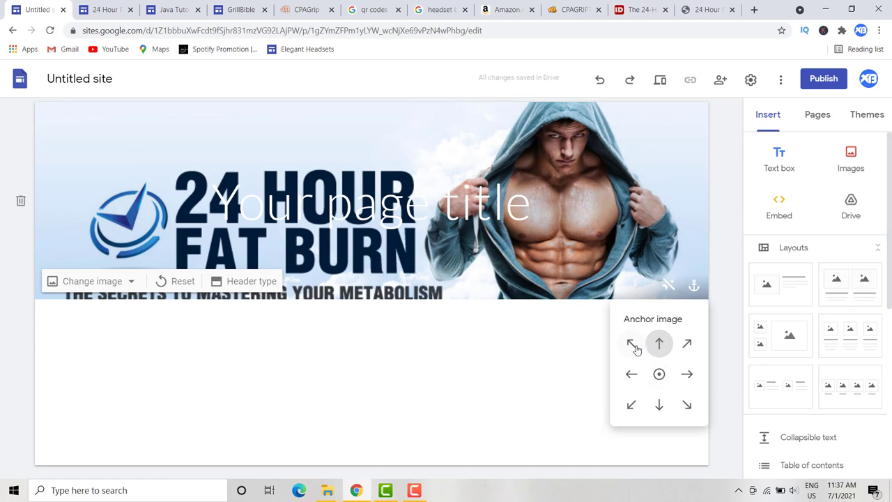
{"action": "left_click", "coordinate": [631, 345]}
{"action": "left_click", "coordinate": [632, 375]}
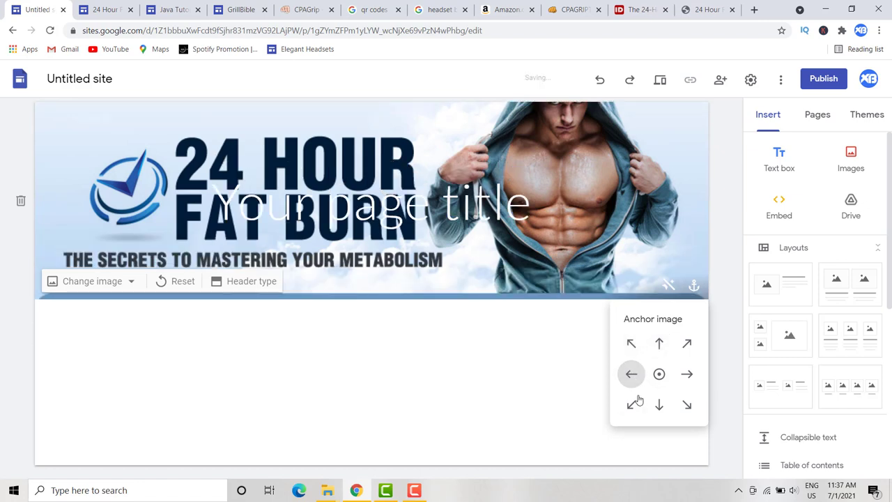
{"action": "left_click", "coordinate": [631, 407]}
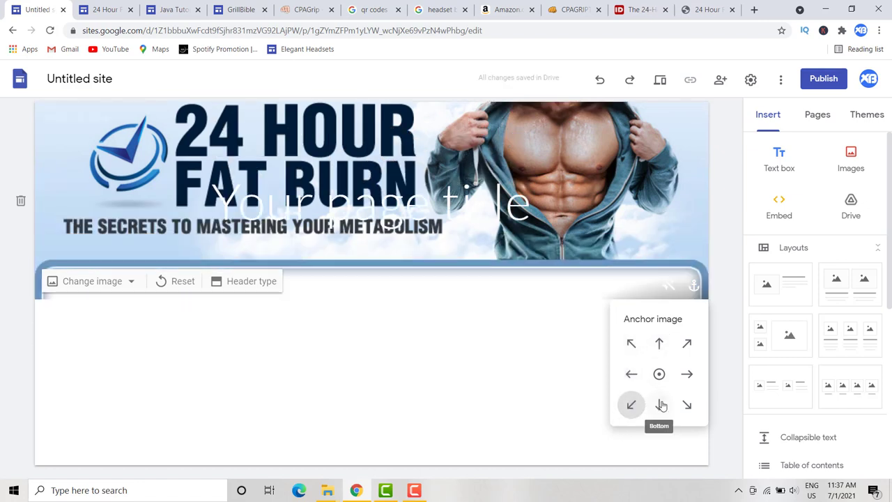
{"action": "left_click", "coordinate": [660, 405]}
{"action": "left_click", "coordinate": [687, 405]}
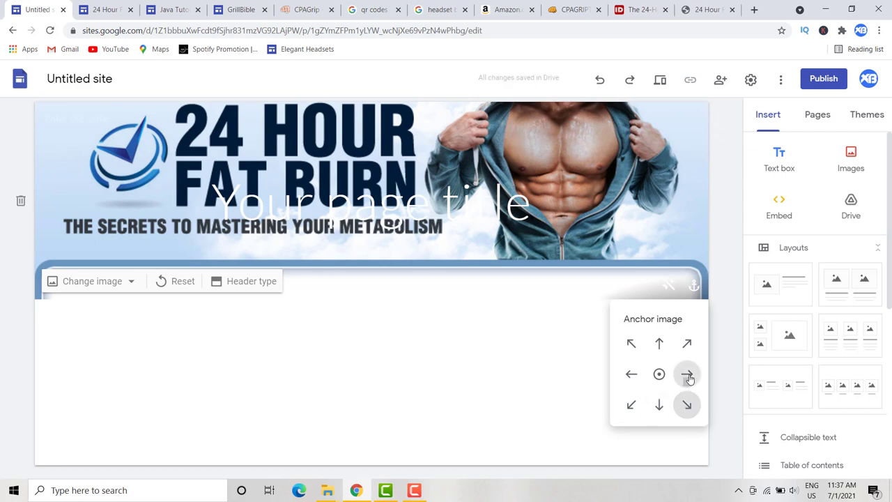
{"action": "left_click", "coordinate": [687, 374]}
{"action": "left_click", "coordinate": [686, 346]}
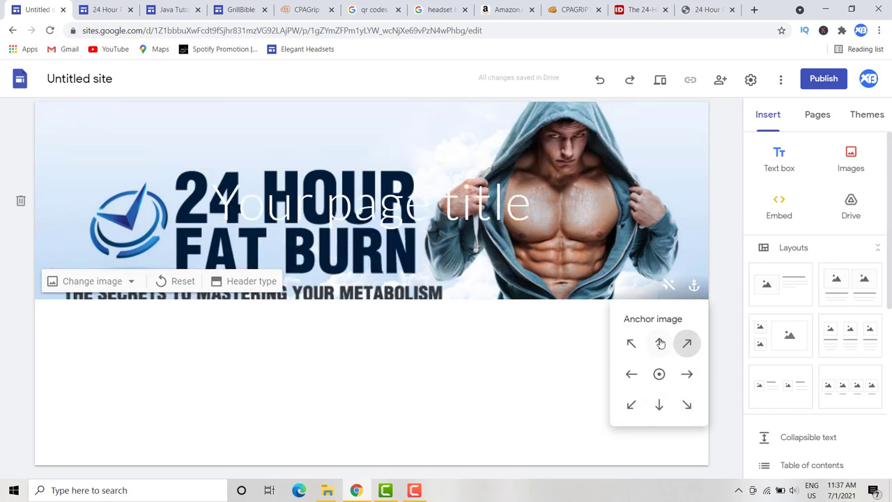
{"action": "left_click", "coordinate": [659, 344]}
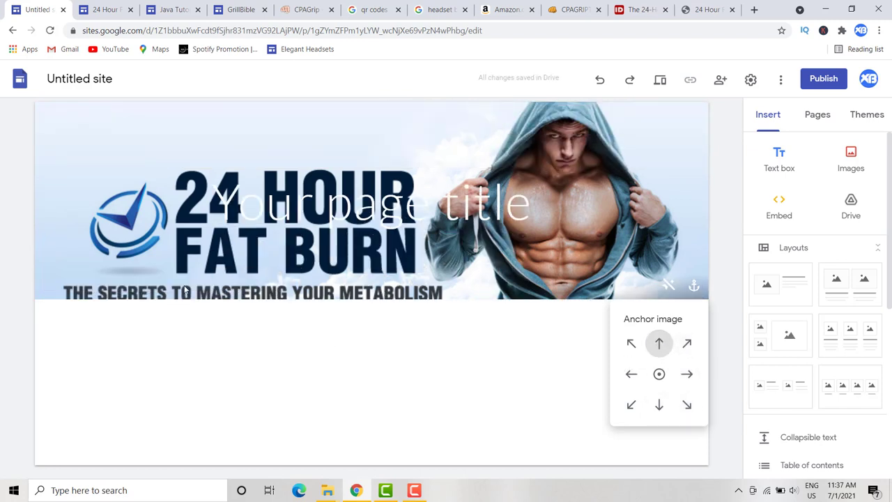
{"action": "left_click", "coordinate": [494, 358]}
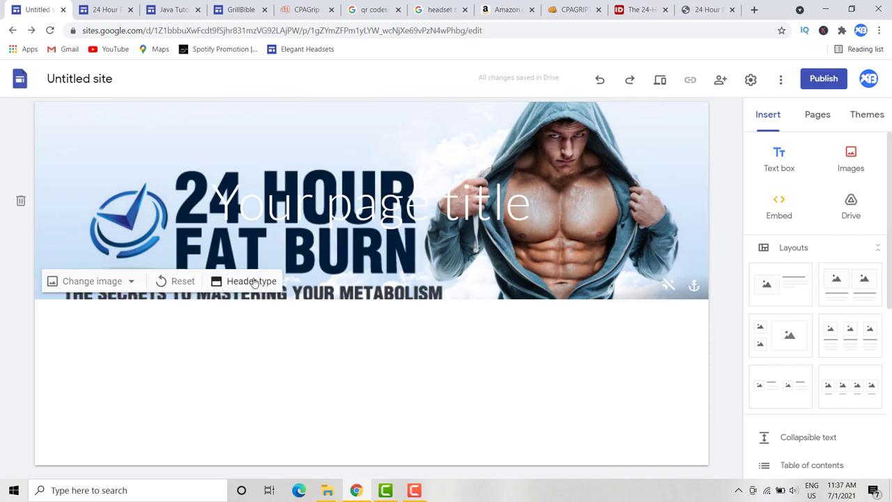
- Try the Large banner and Cover header types and set the header back to Banner
{"action": "left_click", "coordinate": [253, 281]}
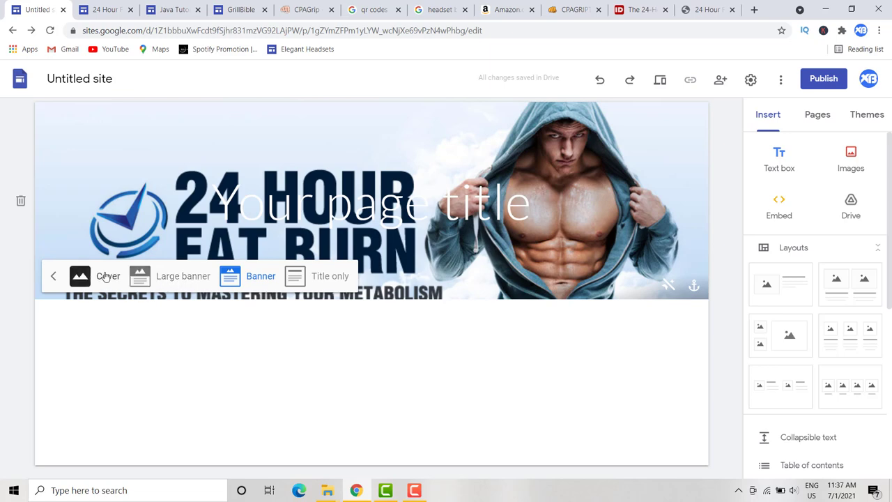
{"action": "left_click", "coordinate": [168, 283]}
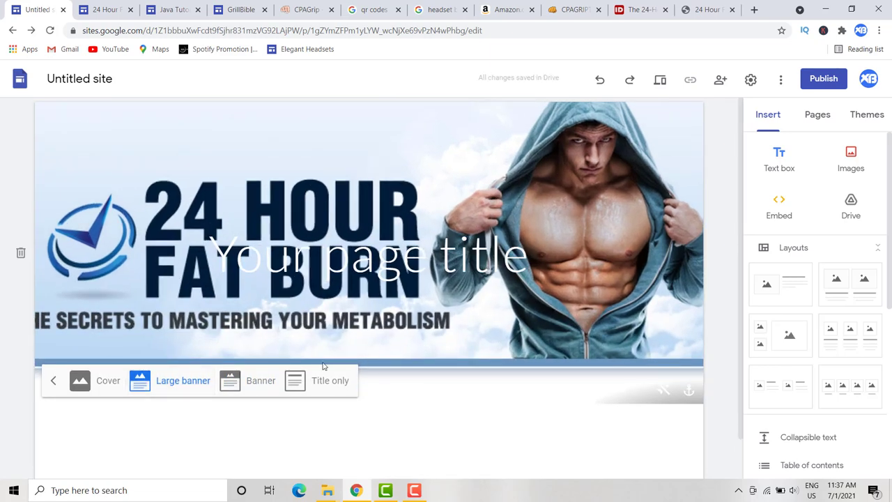
{"action": "scroll", "coordinate": [215, 374], "scroll_direction": "down", "scroll_amount": 1}
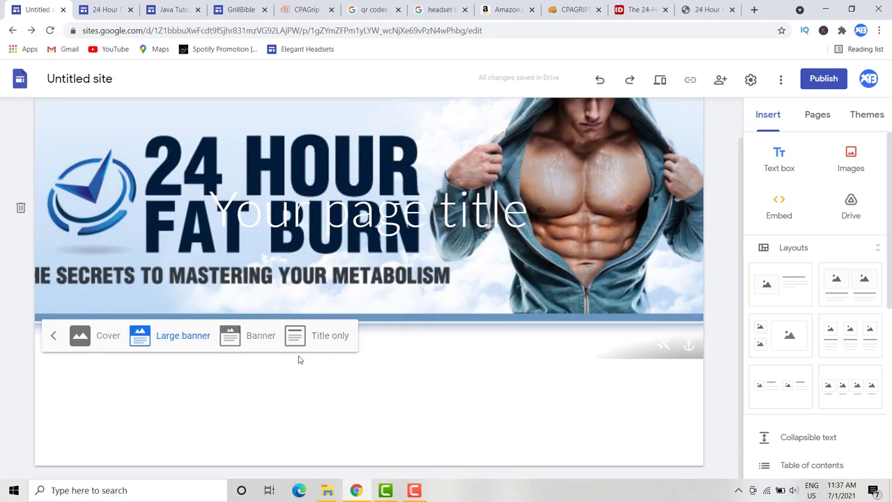
{"action": "left_click", "coordinate": [108, 336]}
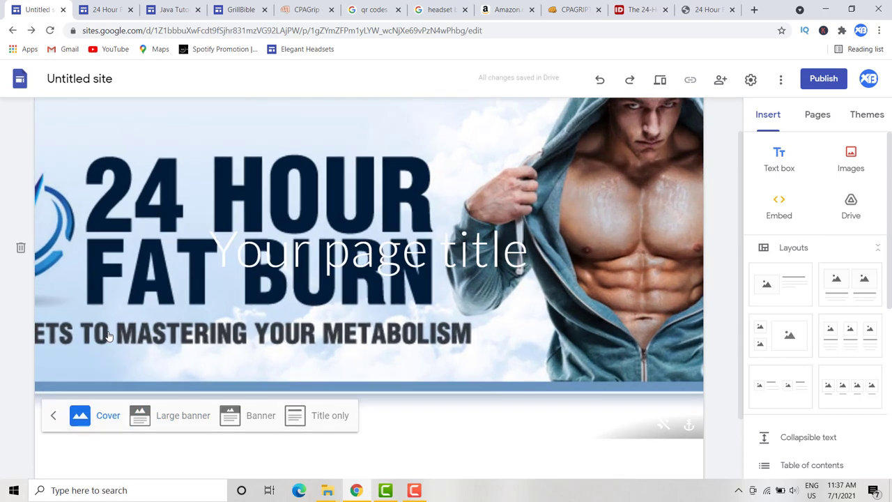
{"action": "scroll", "coordinate": [179, 318], "scroll_direction": "down", "scroll_amount": 2}
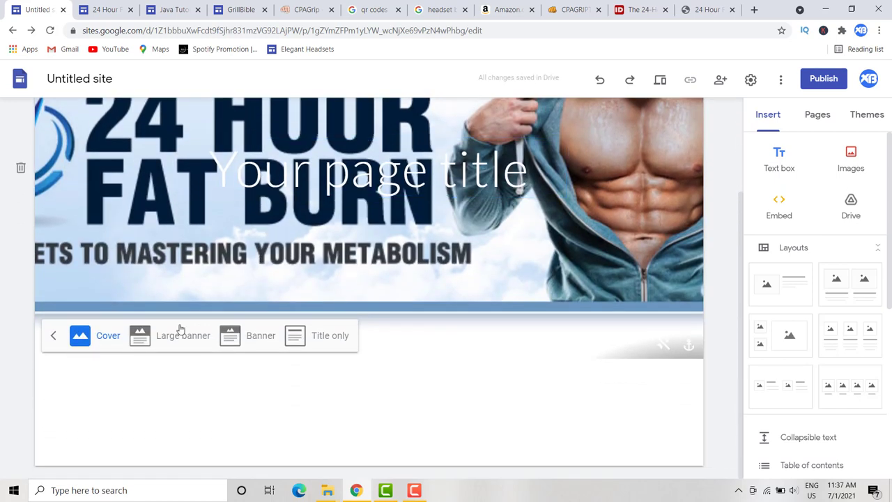
{"action": "left_click", "coordinate": [184, 345]}
{"action": "left_click", "coordinate": [251, 341]}
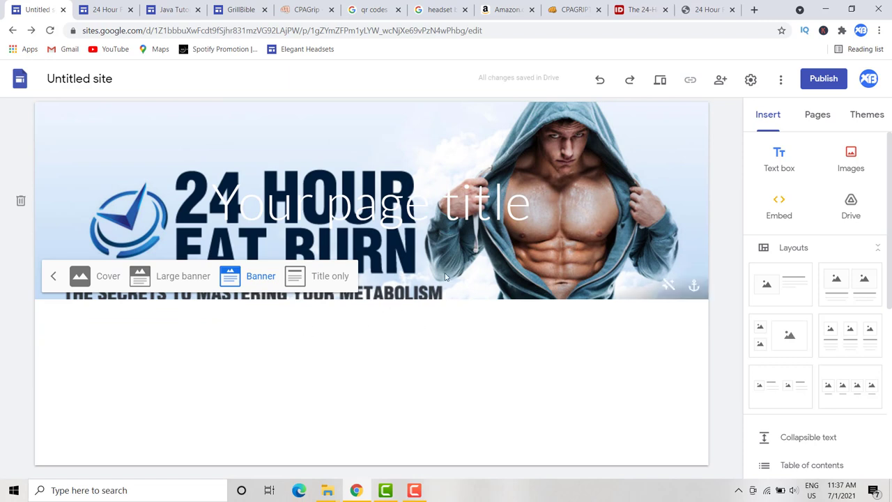
- Delete the "Your page title" text box from the header
{"action": "left_click", "coordinate": [531, 204]}
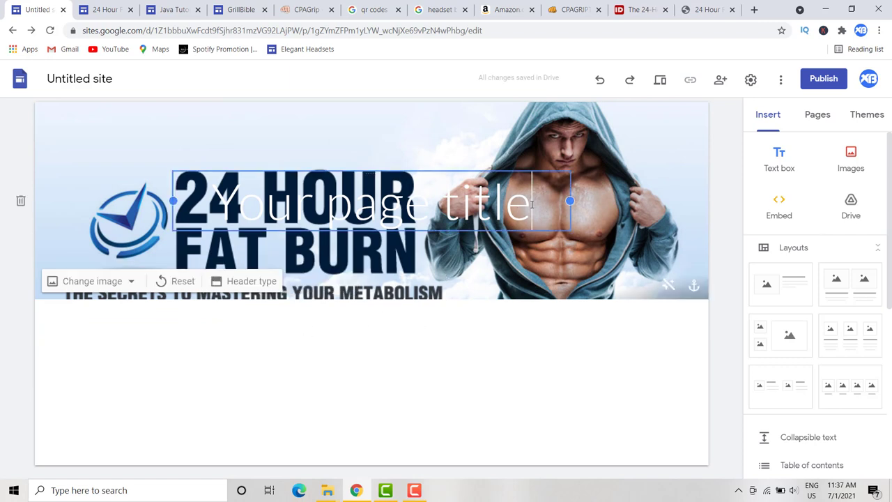
{"action": "left_click", "coordinate": [181, 137]}
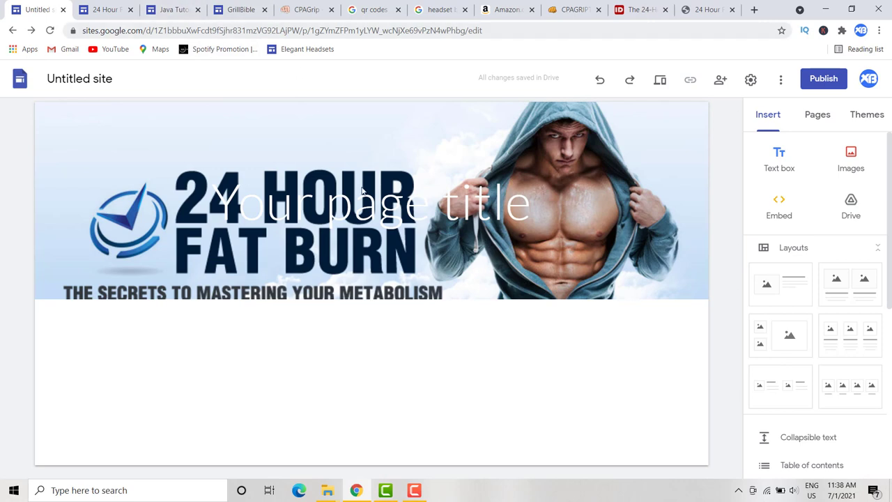
{"action": "left_click", "coordinate": [576, 201]}
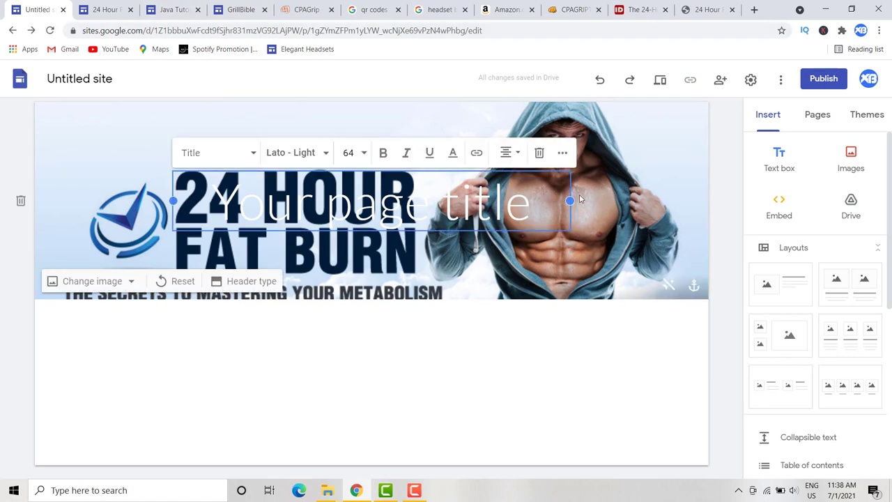
{"action": "left_click", "coordinate": [541, 154]}
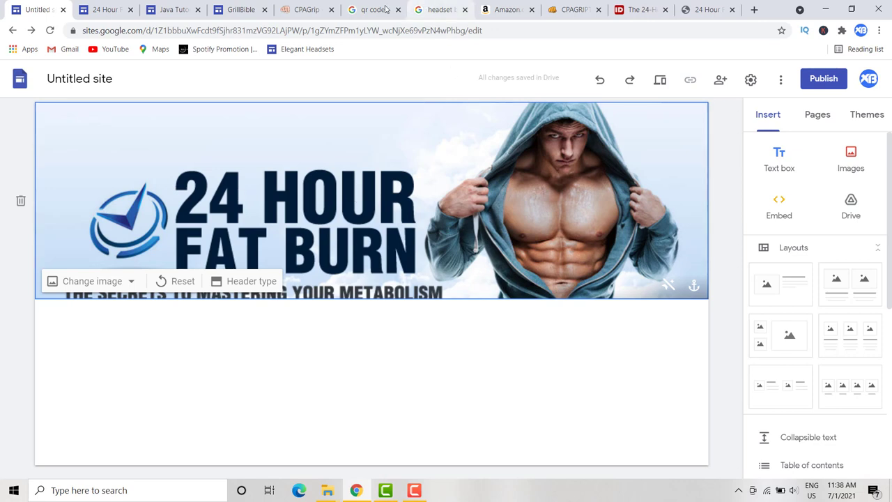
- Close the 24 Hour Fat Burn thank-you page and return to the IDPLR product page
{"action": "left_click", "coordinate": [702, 9]}
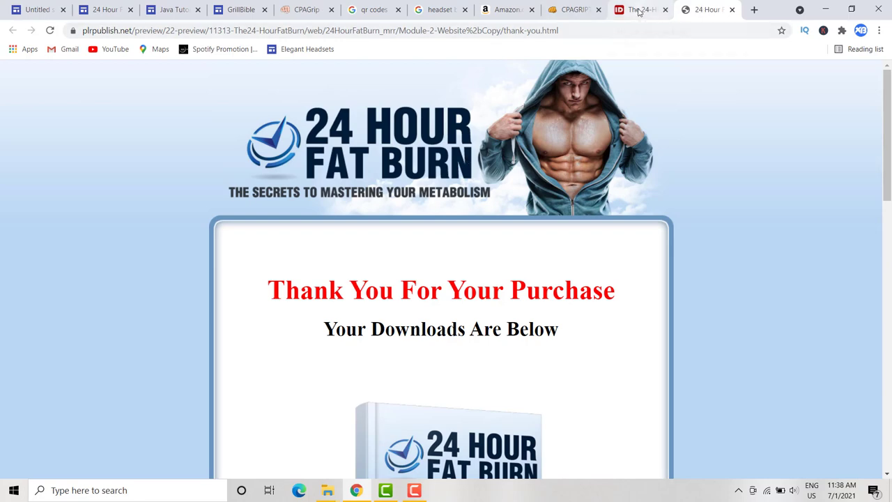
{"action": "left_click", "coordinate": [732, 10]}
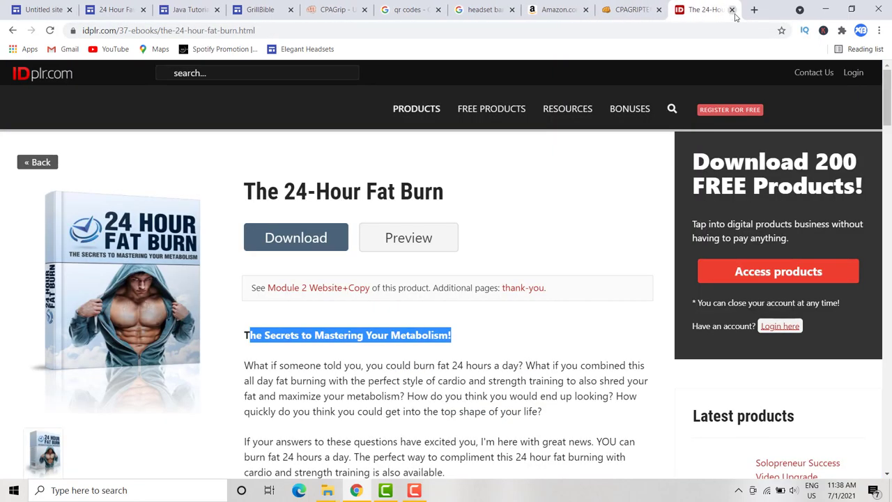
- Copy the heading "The Secrets to Mastering Your Metabolism!" from the 24-Hour Fat Burn product page on idplr.com
{"action": "mouse_move", "coordinate": [568, 109]}
{"action": "left_click", "coordinate": [244, 338]}
{"action": "left_click_drag", "start_coordinate": [244, 338], "coordinate": [464, 338]}
{"action": "key", "text": "ctrl+c"}
- Paste the copied heading into a new text box below the banner of the untitled Google Site and center it
{"action": "left_click", "coordinate": [40, 9]}
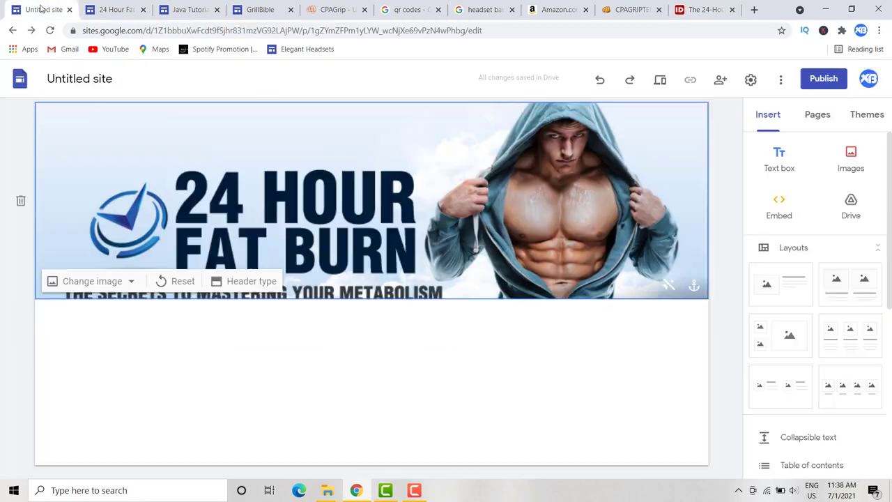
{"action": "left_click", "coordinate": [778, 158]}
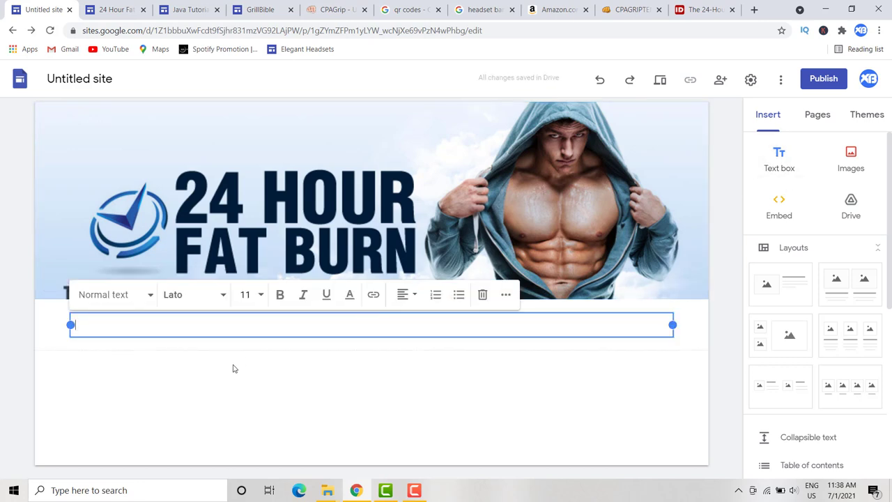
{"action": "key", "text": "ctrl+v"}
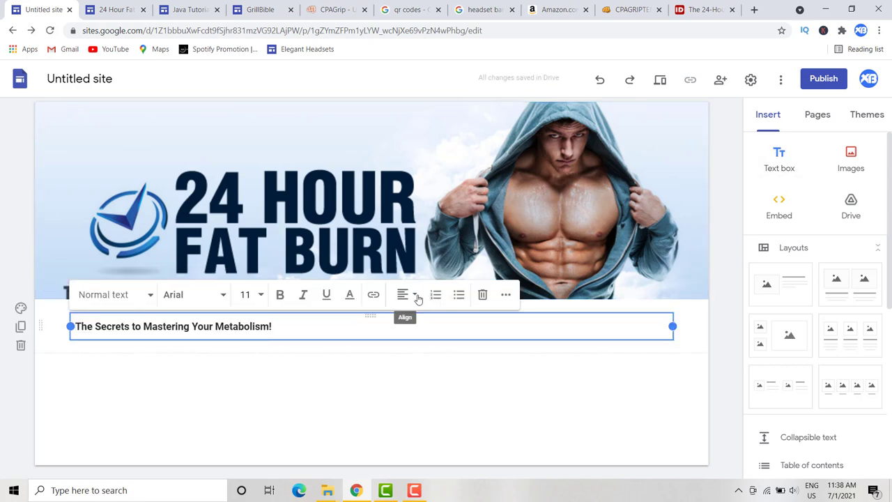
{"action": "left_click", "coordinate": [416, 296]}
{"action": "left_click", "coordinate": [403, 328]}
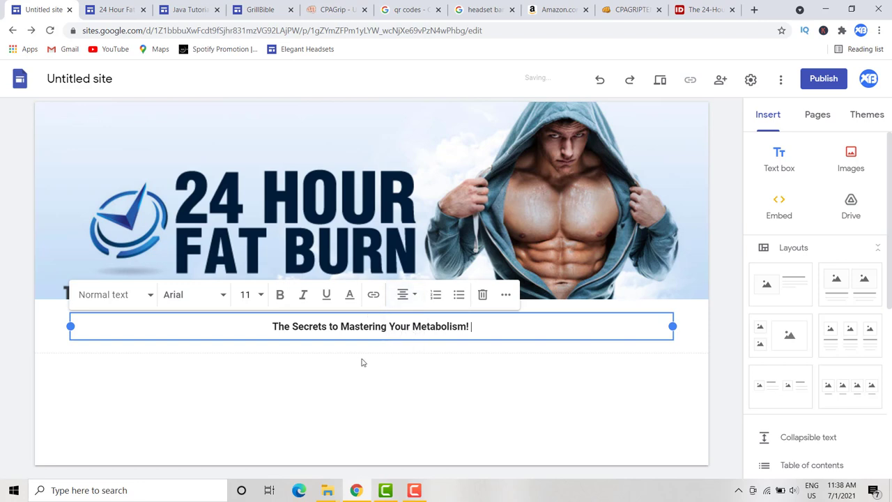
{"action": "left_click", "coordinate": [373, 369]}
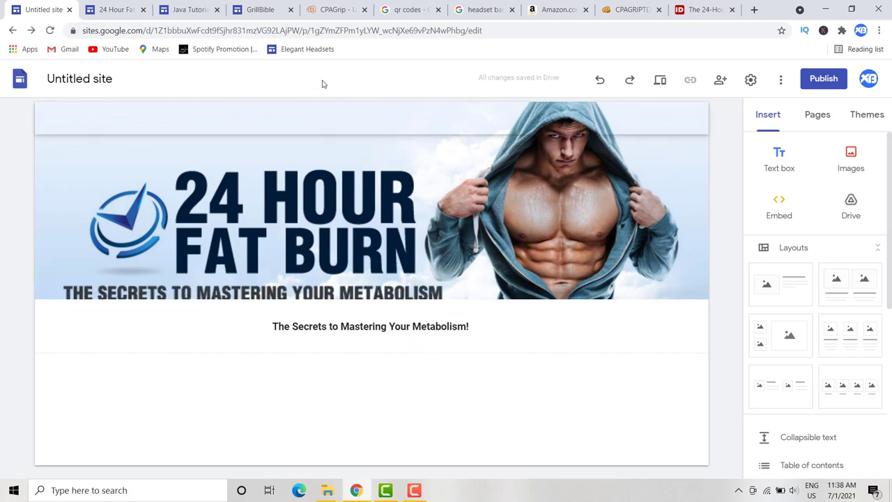
- Check the layout of the published 24 Hour Fat Burn site, and delete the heading's section from the untitled site
{"action": "left_click", "coordinate": [118, 9]}
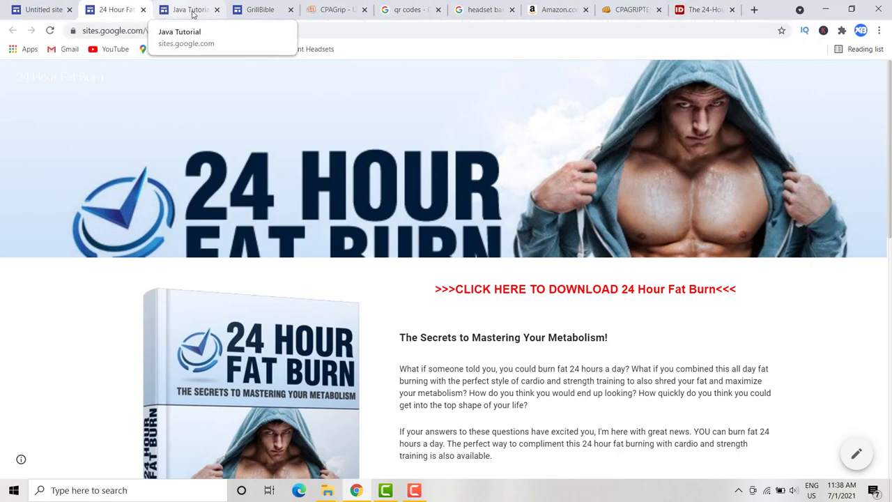
{"action": "left_click", "coordinate": [20, 11]}
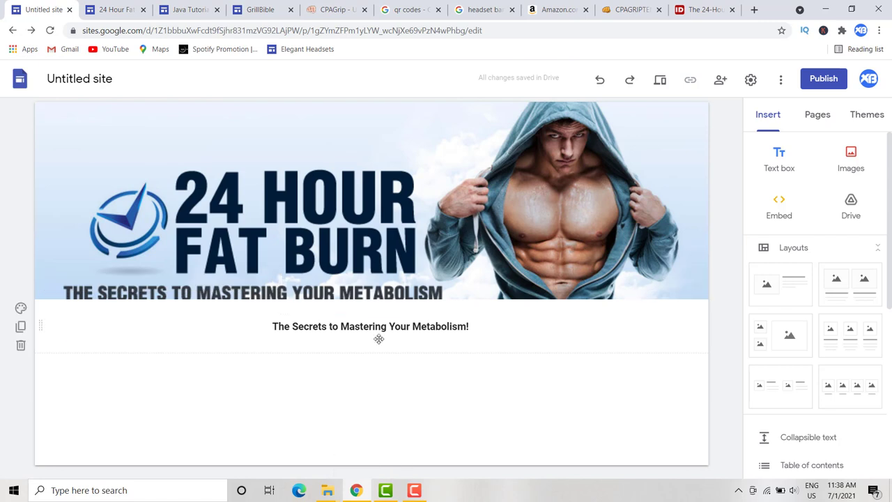
{"action": "left_click", "coordinate": [21, 345]}
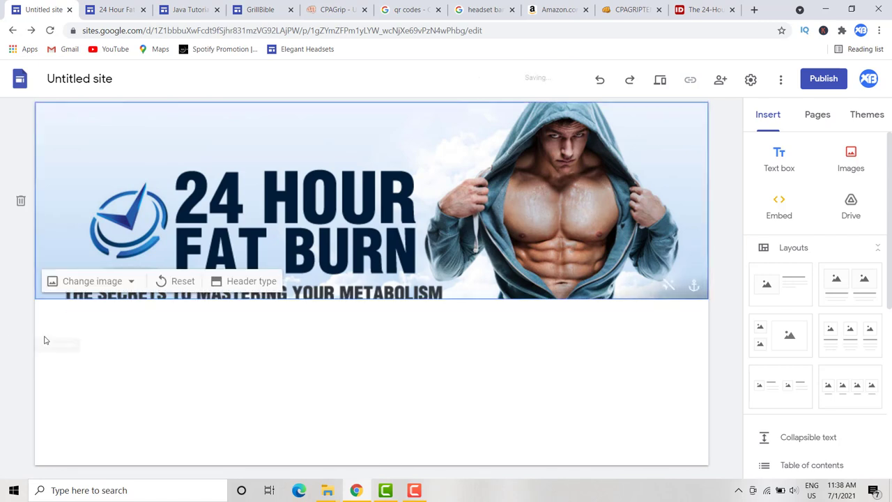
- Insert the layout with one image beside text below the banner and paste the copied heading into its title
{"action": "left_click", "coordinate": [781, 292]}
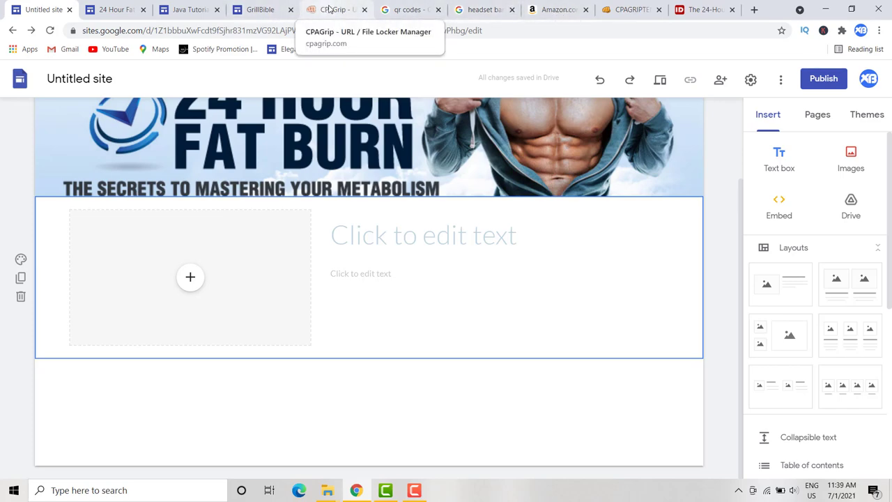
{"action": "left_click", "coordinate": [703, 9]}
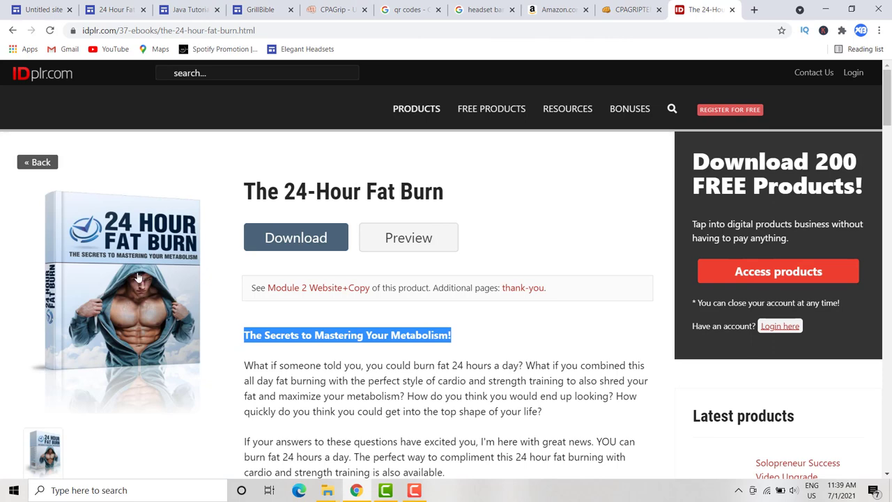
{"action": "left_click", "coordinate": [25, 14]}
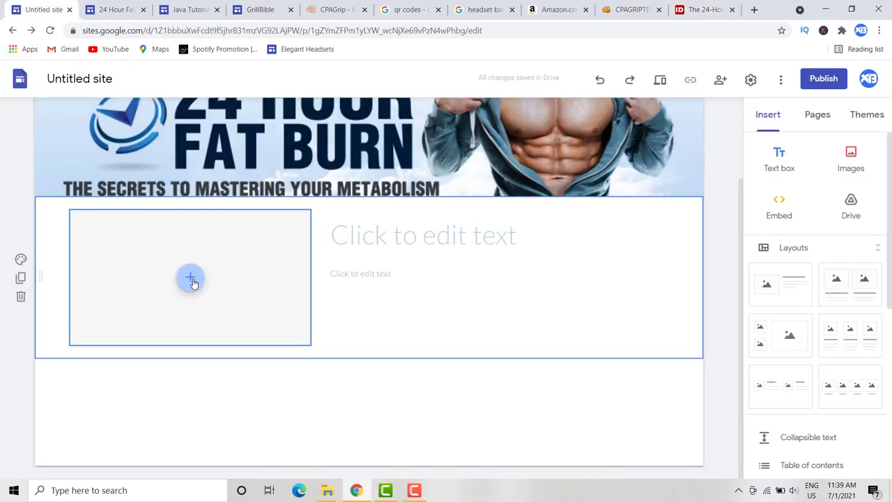
{"action": "left_click", "coordinate": [392, 232]}
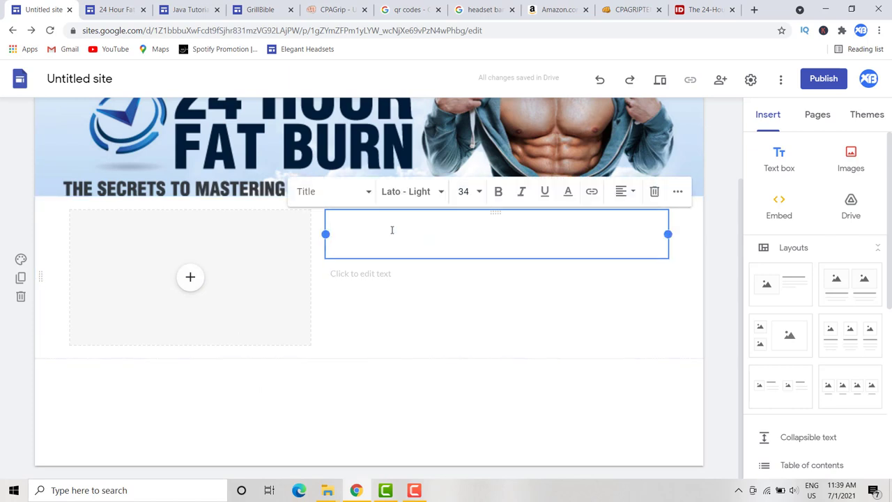
{"action": "key", "text": "ctrl+v"}
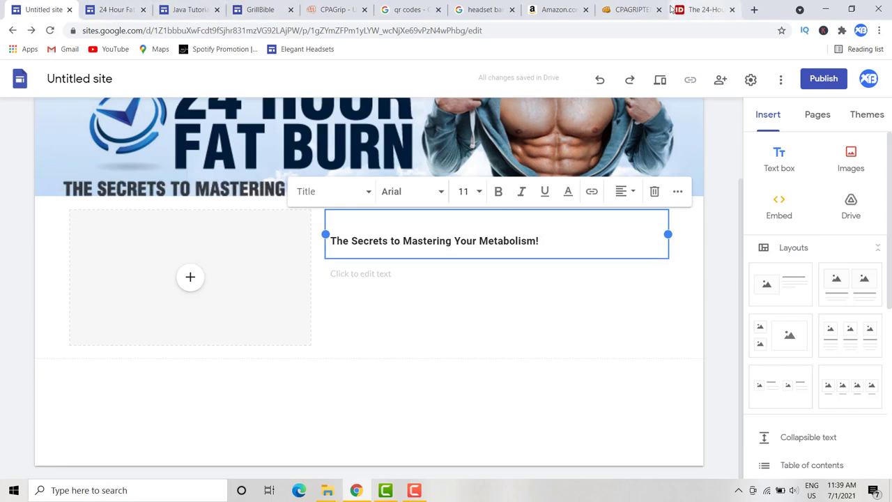
- Copy the three description paragraphs, from "What if someone told you" to "fast and furious pace!", from the idplr.com product page
{"action": "left_click", "coordinate": [711, 8]}
{"action": "scroll", "coordinate": [326, 437], "scroll_direction": "down", "scroll_amount": 3}
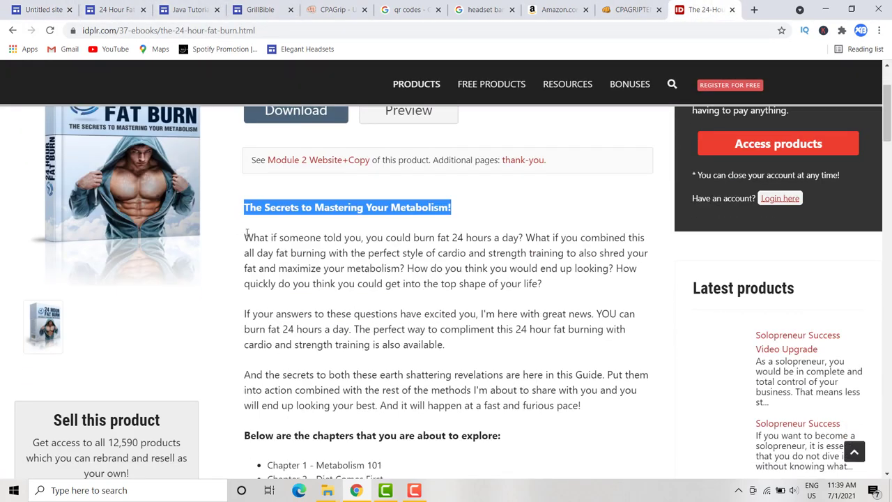
{"action": "left_click_drag", "start_coordinate": [246, 236], "coordinate": [552, 172]}
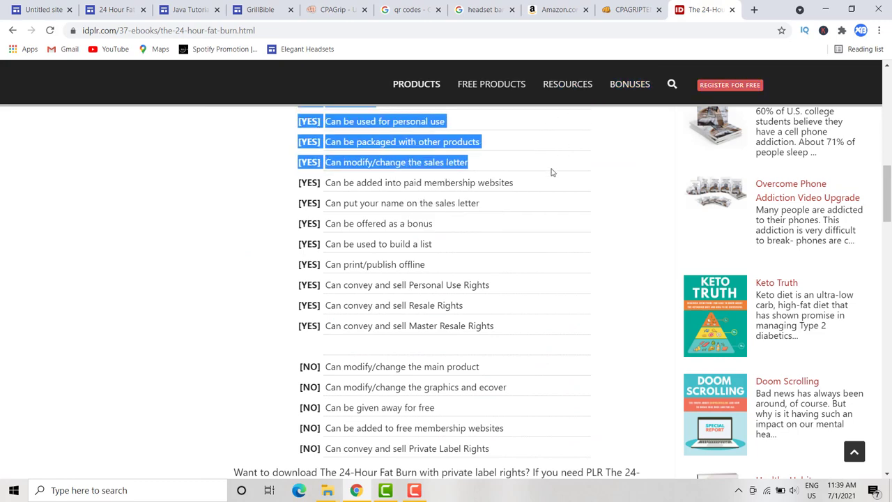
{"action": "scroll", "coordinate": [530, 195], "scroll_direction": "up", "scroll_amount": 4}
{"action": "scroll", "coordinate": [512, 222], "scroll_direction": "up", "scroll_amount": 3}
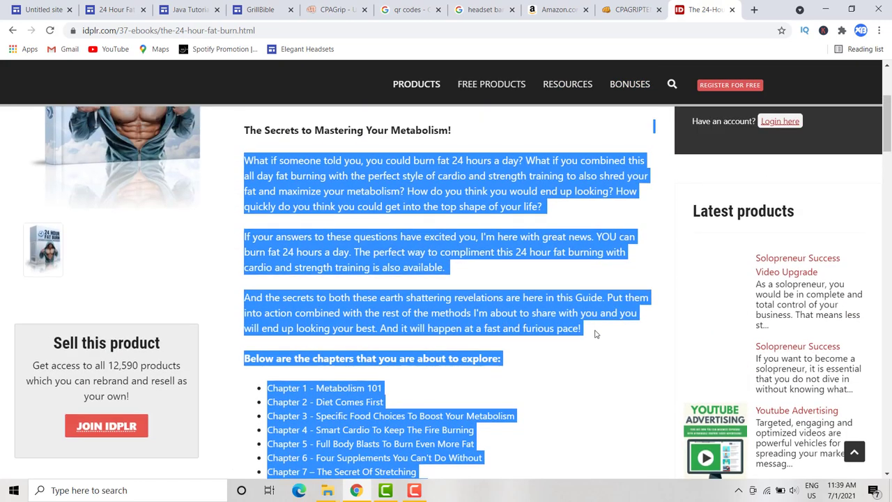
{"action": "left_click_drag", "start_coordinate": [585, 332], "coordinate": [243, 158]}
{"action": "key", "text": "ctrl+c"}
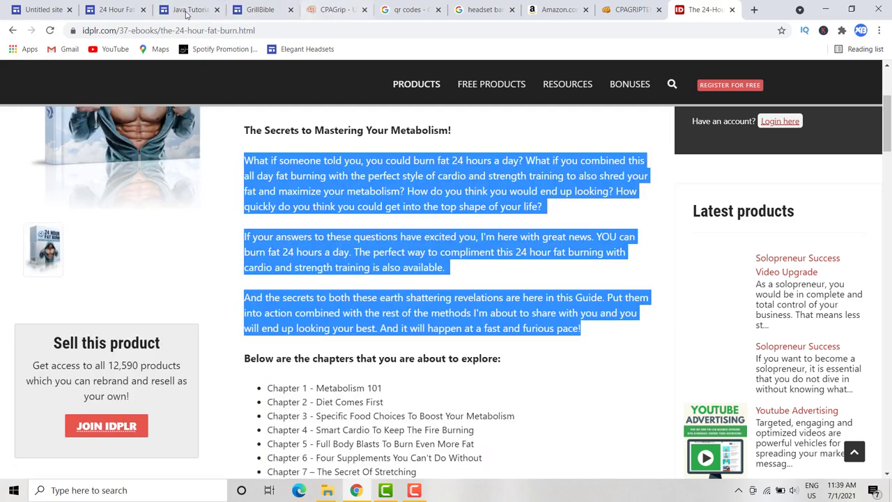
- Paste the description into the body text under the heading, remove the trailing blank line and end the last sentence with a period
{"action": "left_click", "coordinate": [54, 8]}
{"action": "left_click", "coordinate": [360, 273]}
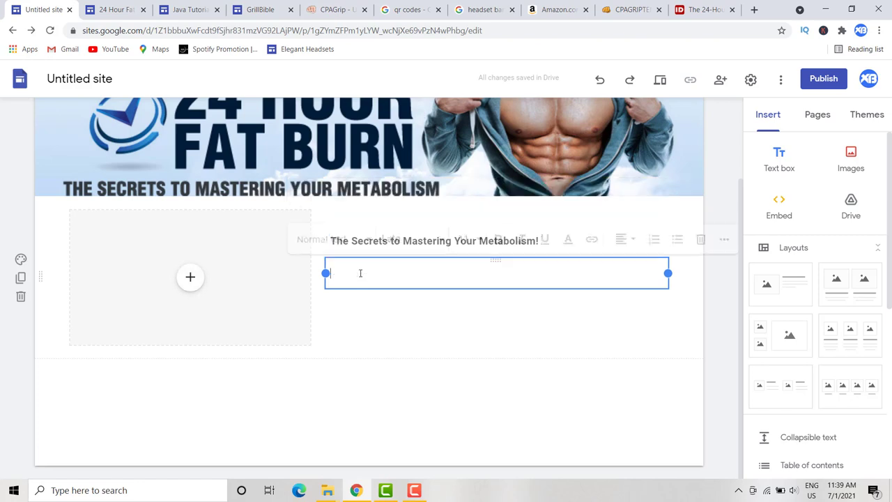
{"action": "key", "text": "ctrl+v"}
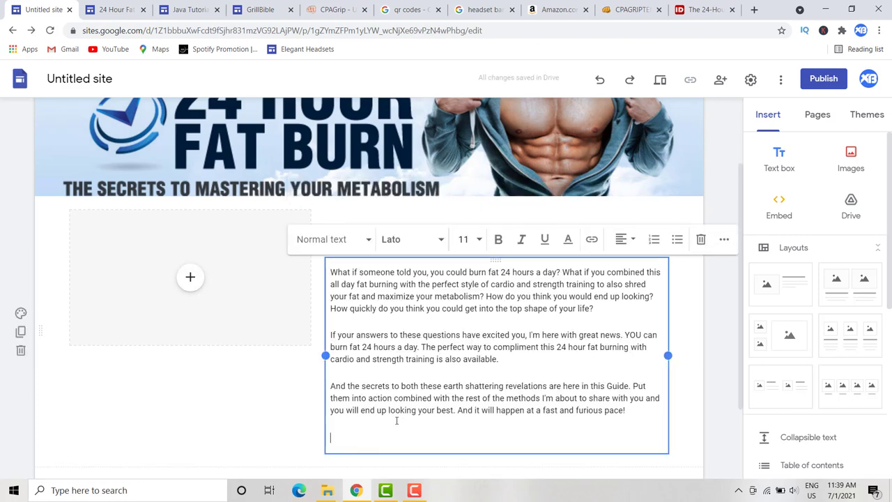
{"action": "key", "text": "BackSpace"}
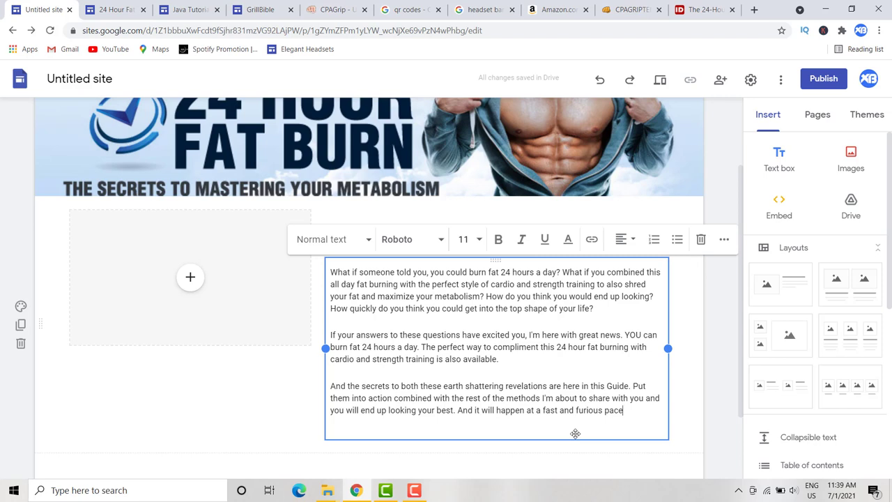
{"action": "type", "text": "."}
- Set the font size of all three description paragraphs to 12
{"action": "left_click_drag", "start_coordinate": [635, 411], "coordinate": [306, 272]}
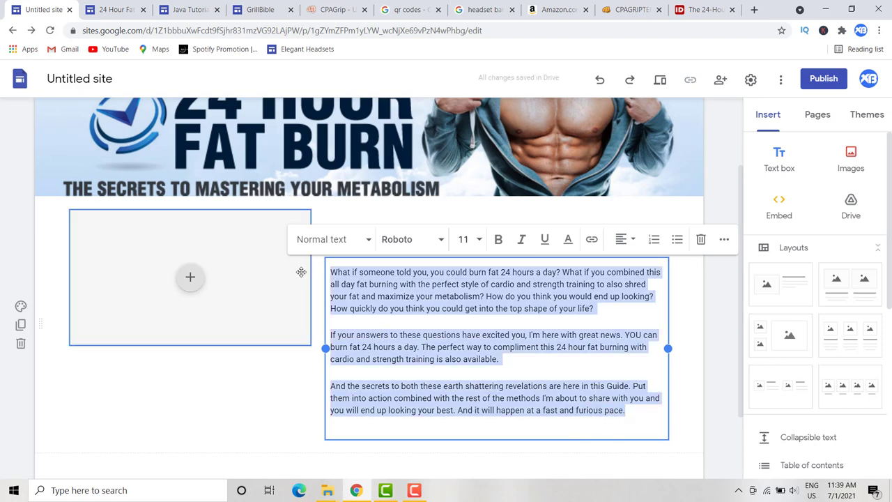
{"action": "left_click", "coordinate": [479, 240]}
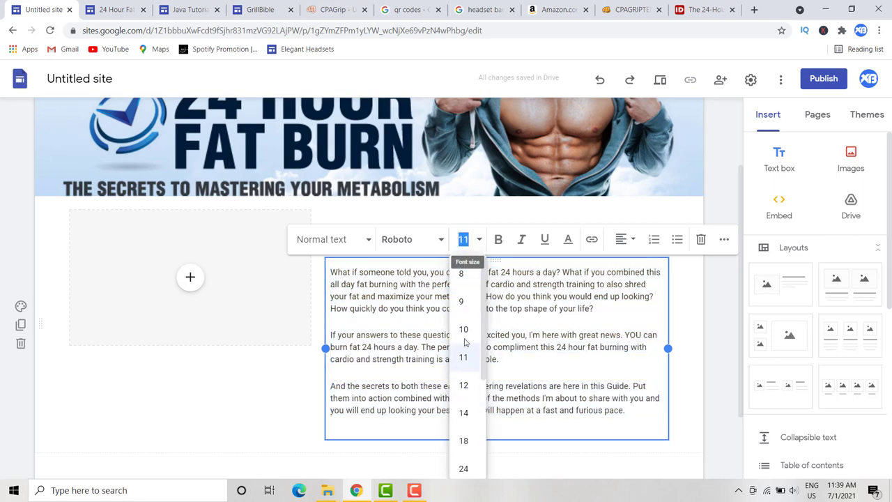
{"action": "left_click", "coordinate": [465, 385]}
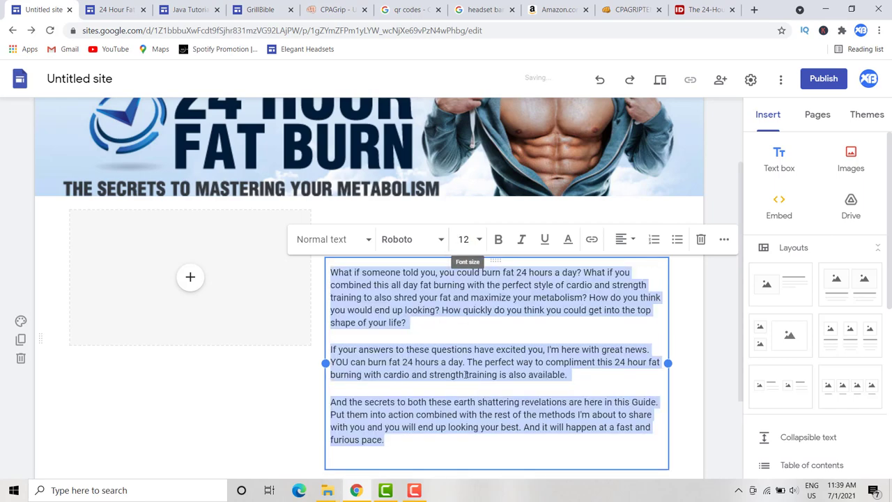
{"action": "left_click", "coordinate": [397, 241]}
{"action": "scroll", "coordinate": [425, 348], "scroll_direction": "down", "scroll_amount": 1}
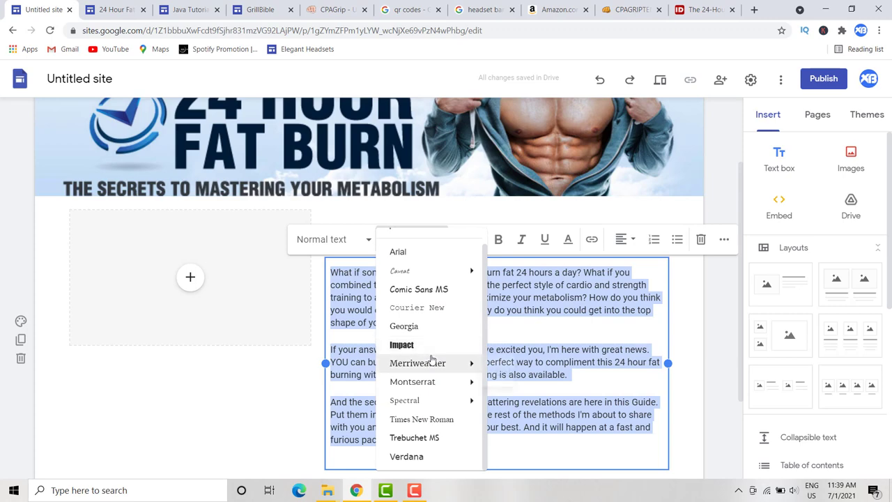
{"action": "mouse_move", "coordinate": [446, 394]}
{"action": "scroll", "coordinate": [390, 328], "scroll_direction": "up", "scroll_amount": 1}
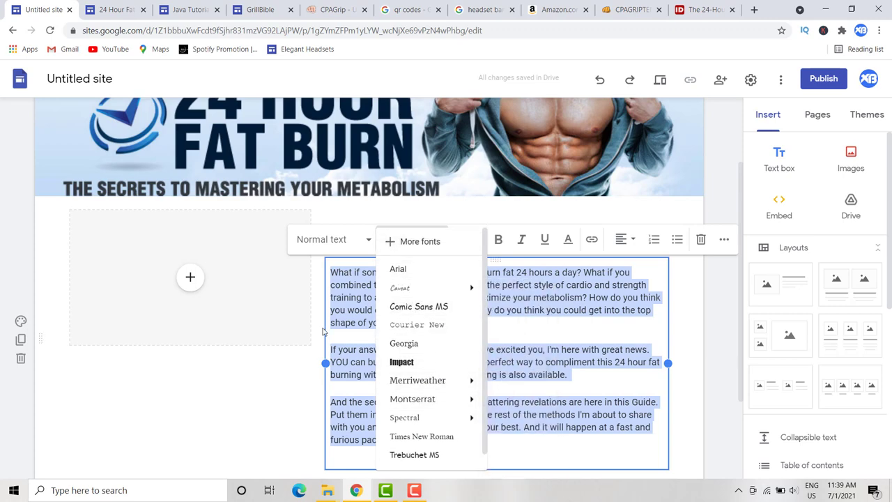
{"action": "left_click", "coordinate": [275, 414]}
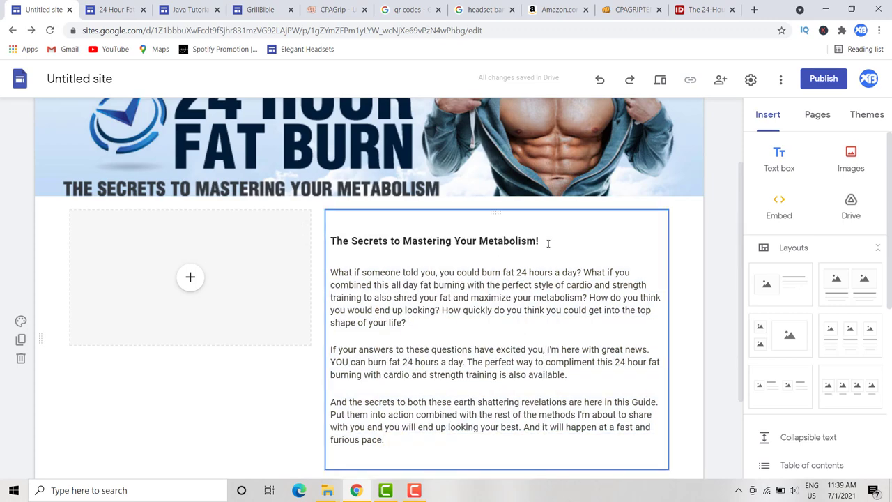
- Upload the book cover image large_11313_01 from the Documents folder into the layout's image placeholder
{"action": "left_click", "coordinate": [189, 278]}
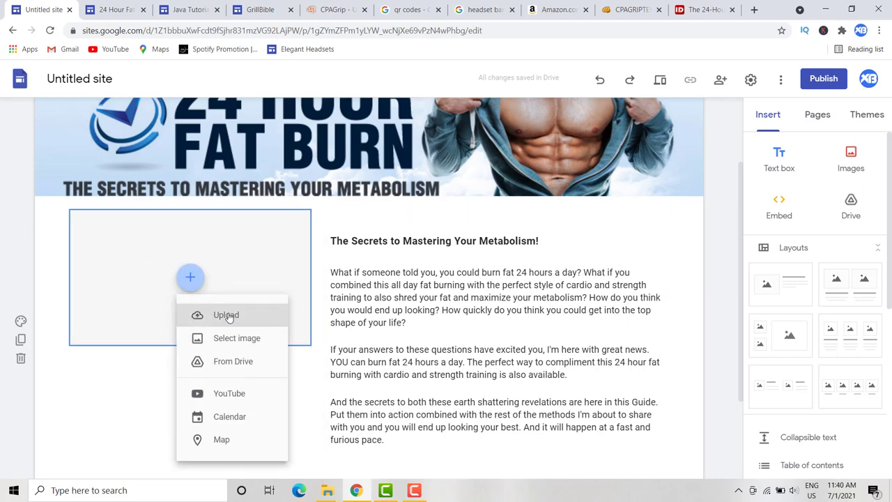
{"action": "left_click", "coordinate": [248, 312]}
{"action": "scroll", "coordinate": [319, 201], "scroll_direction": "down", "scroll_amount": 5}
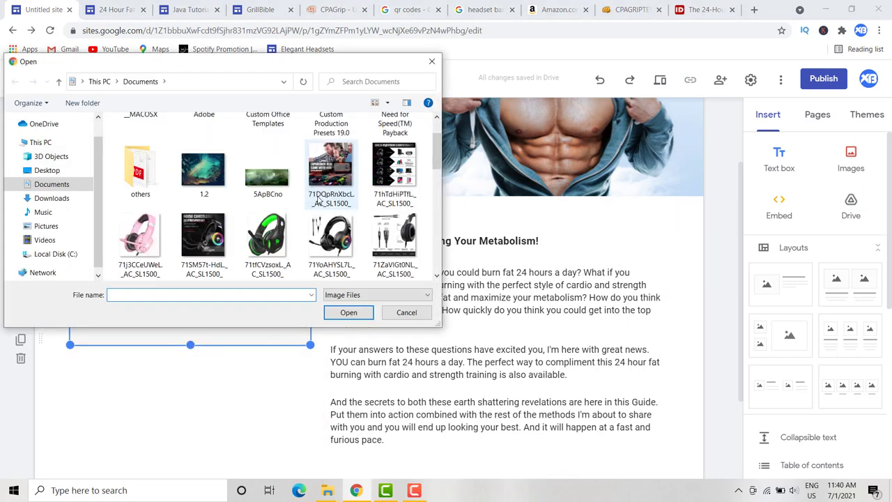
{"action": "scroll", "coordinate": [318, 201], "scroll_direction": "down", "scroll_amount": 5}
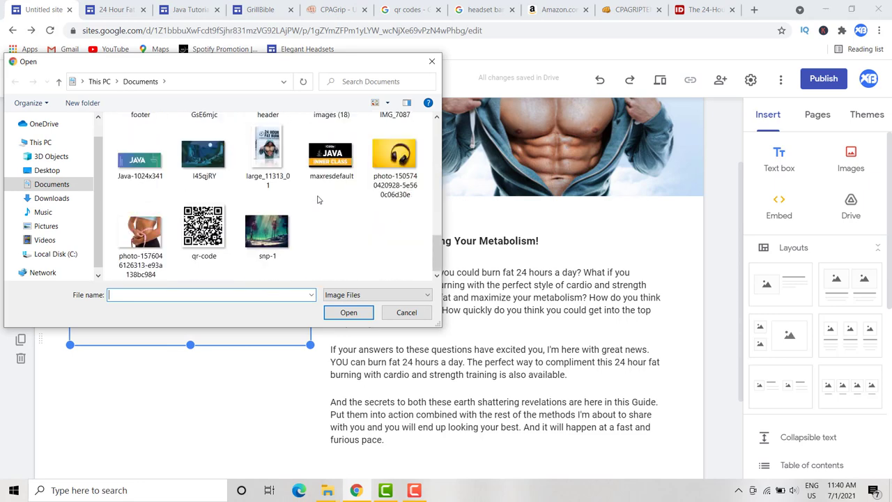
{"action": "left_click", "coordinate": [283, 180]}
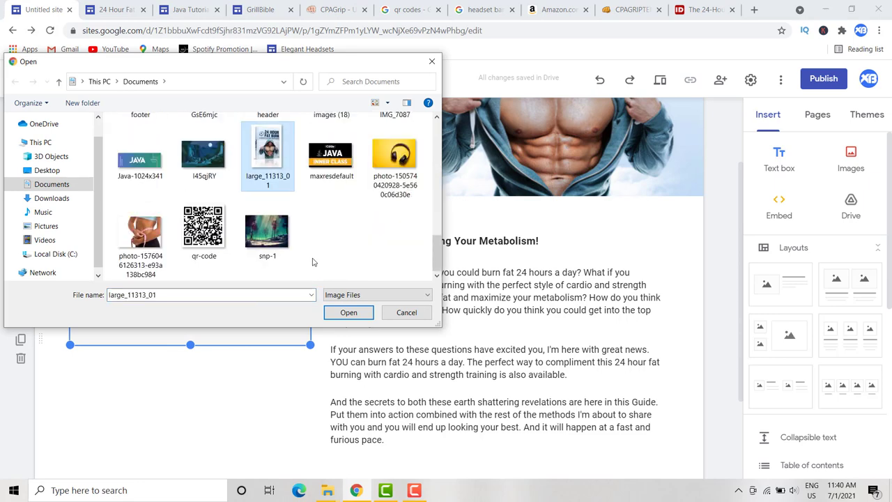
{"action": "left_click", "coordinate": [348, 313]}
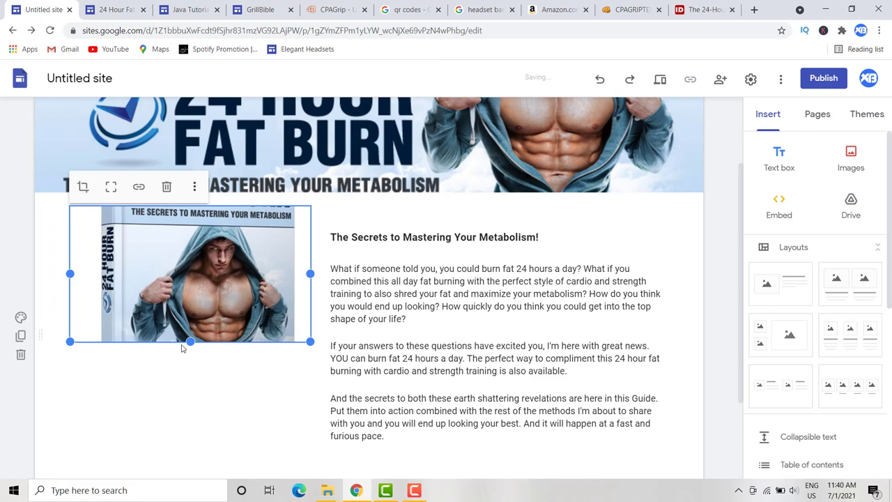
- Enlarge the book cover image downward and uncrop it so the whole cover fits beside the text
{"action": "left_click_drag", "start_coordinate": [190, 342], "coordinate": [189, 488]}
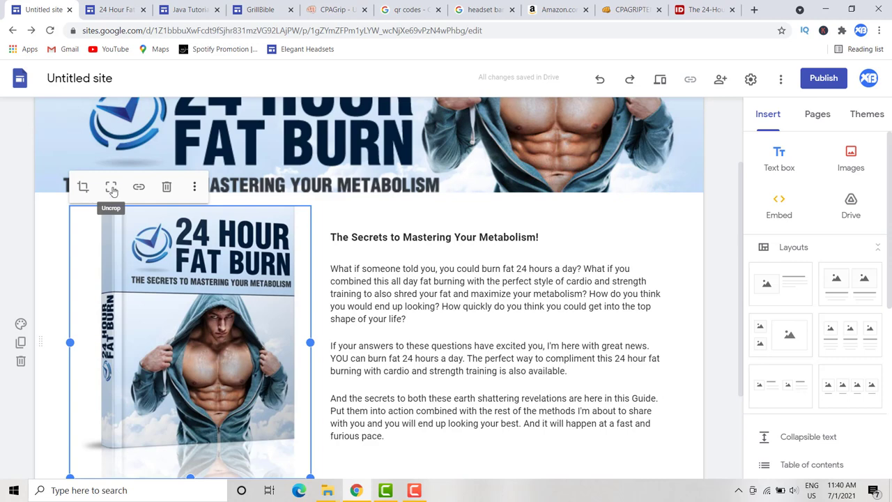
{"action": "left_click", "coordinate": [112, 189]}
{"action": "scroll", "coordinate": [136, 209], "scroll_direction": "down", "scroll_amount": 1}
{"action": "scroll", "coordinate": [136, 209], "scroll_direction": "down", "scroll_amount": 1}
{"action": "left_click", "coordinate": [355, 368]}
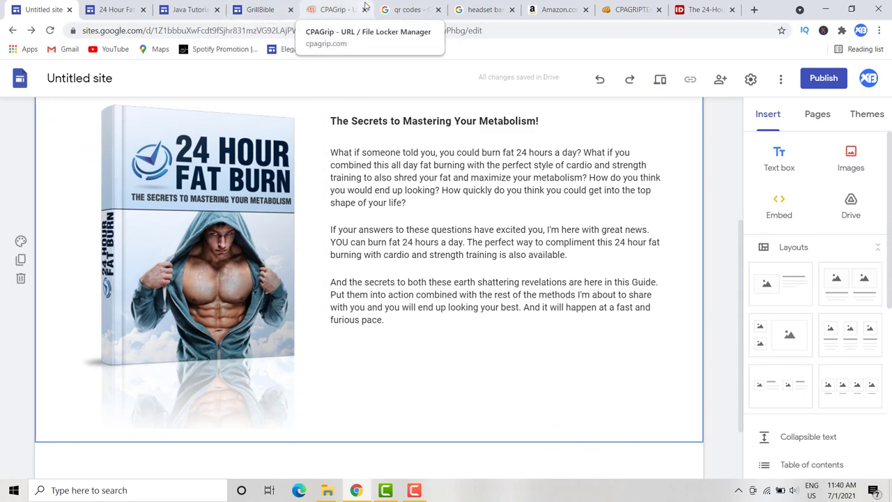
- Copy the line "Below are the chapters that you are about to explore:" from the product page into a new text box below the book section
{"action": "left_click", "coordinate": [339, 9]}
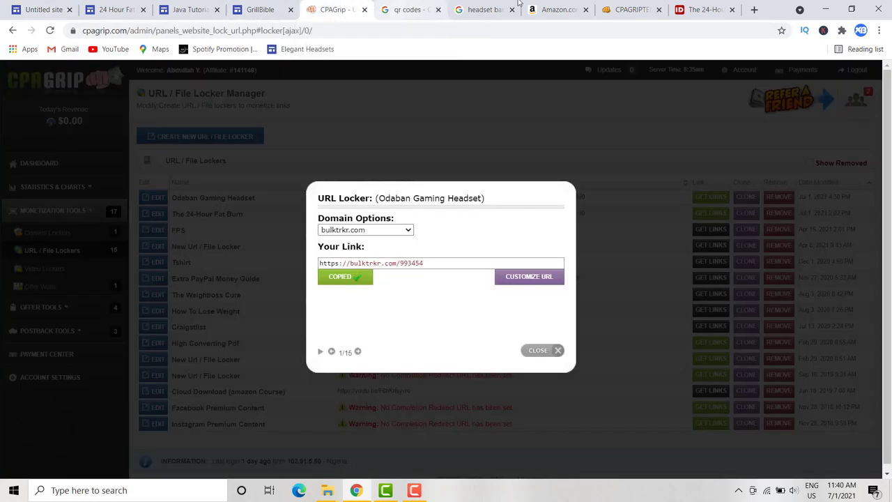
{"action": "left_click", "coordinate": [703, 10]}
{"action": "scroll", "coordinate": [217, 258], "scroll_direction": "down", "scroll_amount": 2}
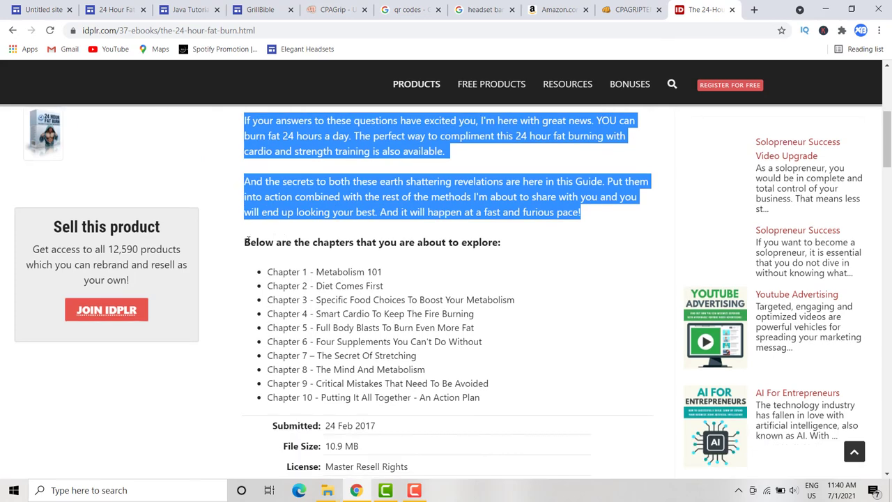
{"action": "left_click_drag", "start_coordinate": [244, 241], "coordinate": [499, 242]}
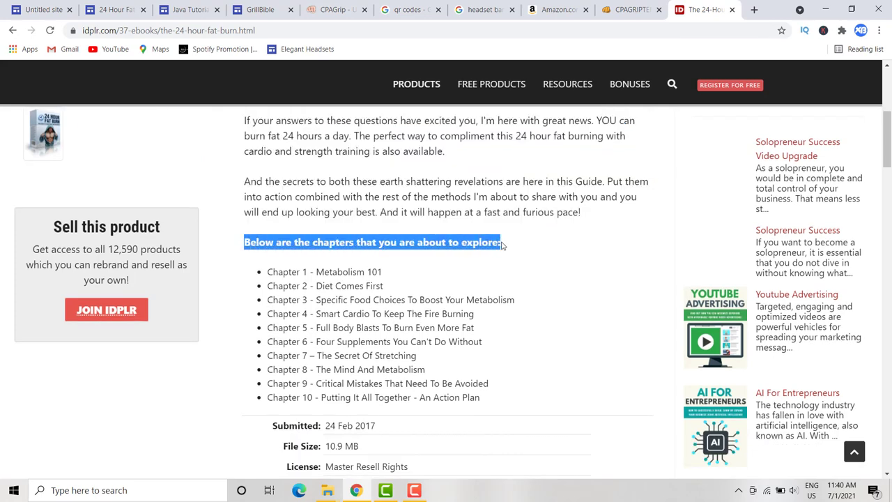
{"action": "left_click", "coordinate": [29, 8]}
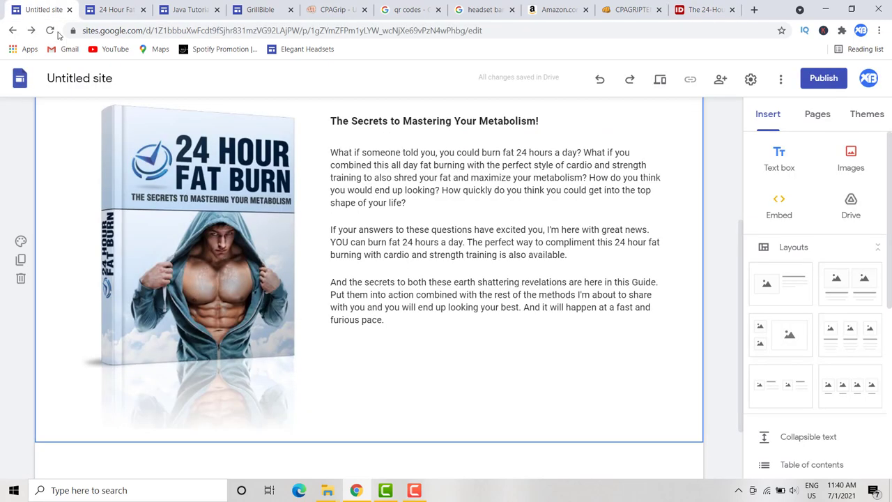
{"action": "scroll", "coordinate": [190, 353], "scroll_direction": "down", "scroll_amount": 1}
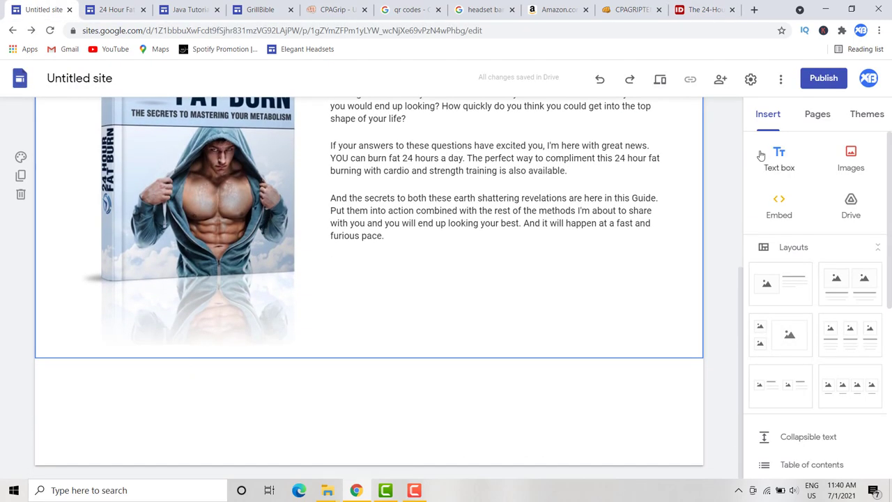
{"action": "left_click", "coordinate": [778, 157]}
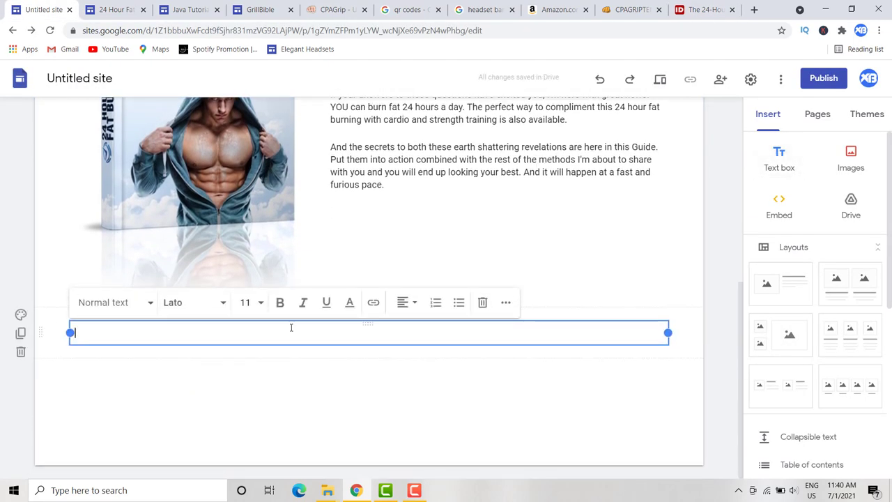
{"action": "type", "text": "Below are the chapters that you are about to explore:"}
{"action": "left_click", "coordinate": [234, 366]}
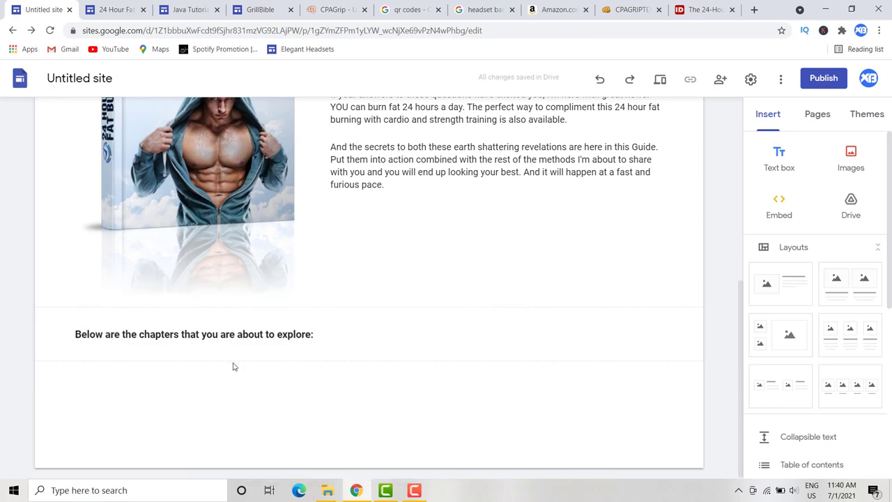
- Copy the bulleted list of Chapters 1 to 10 from the product page into a new text box below the chapters heading
{"action": "left_click", "coordinate": [688, 8]}
{"action": "left_click", "coordinate": [258, 272]}
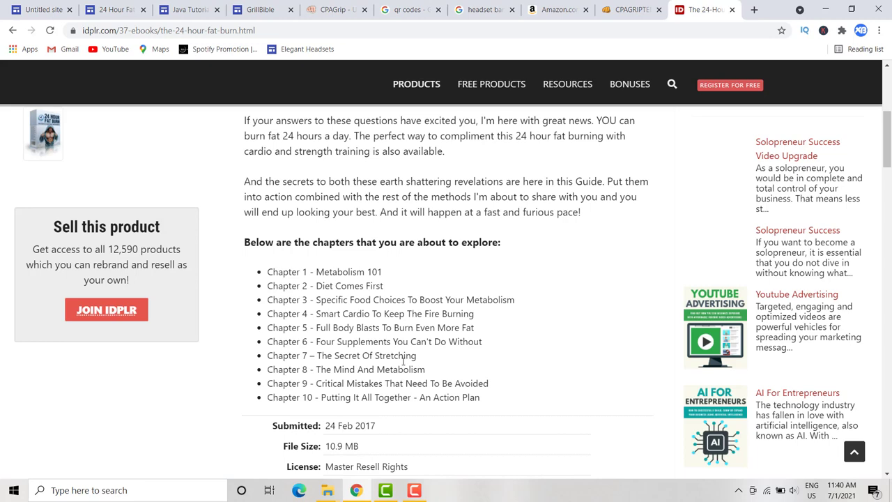
{"action": "left_click_drag", "start_coordinate": [484, 406], "coordinate": [256, 269]}
{"action": "key", "text": "ctrl+c"}
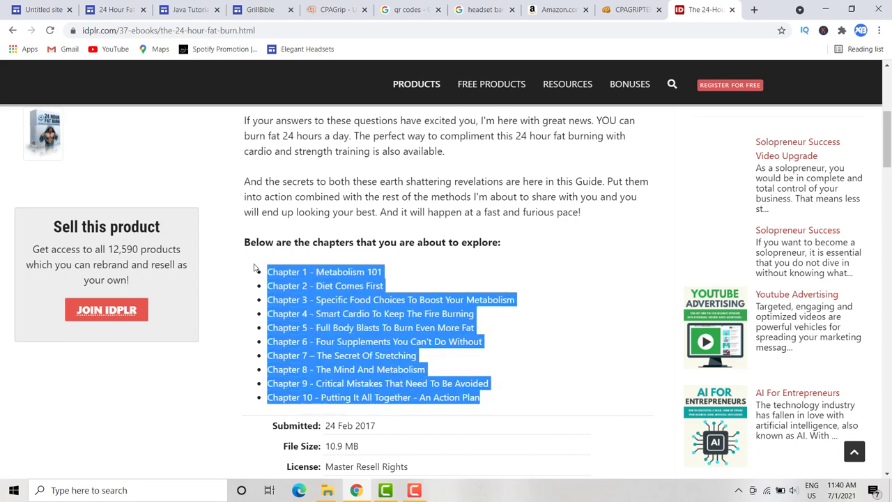
{"action": "left_click", "coordinate": [45, 9]}
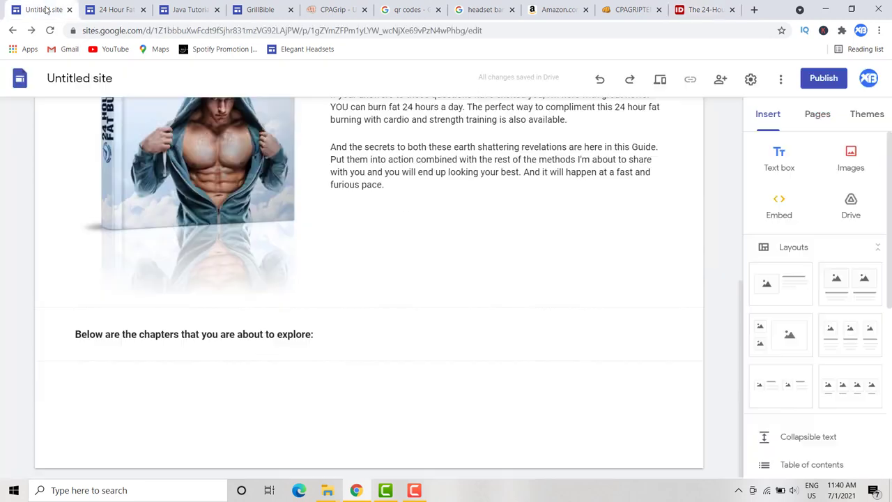
{"action": "double_click", "coordinate": [145, 375]}
{"action": "double_click", "coordinate": [137, 373]}
{"action": "left_click", "coordinate": [135, 369]}
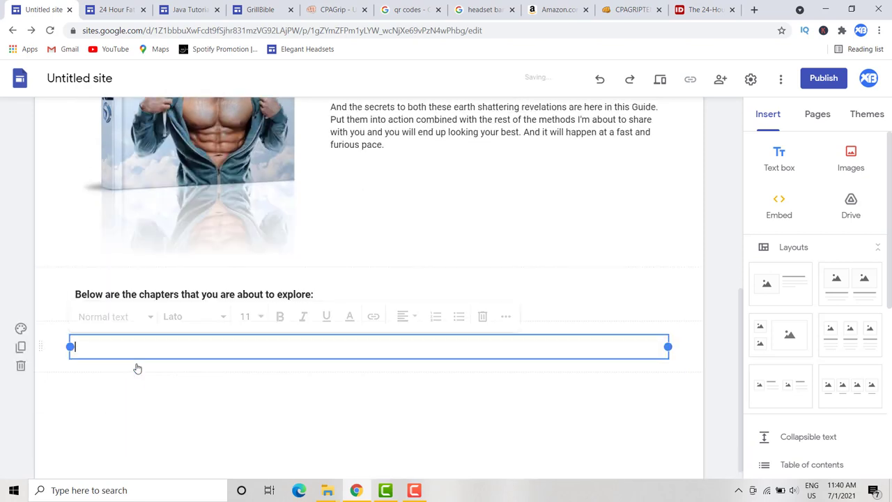
{"action": "key", "text": "ctrl+v"}
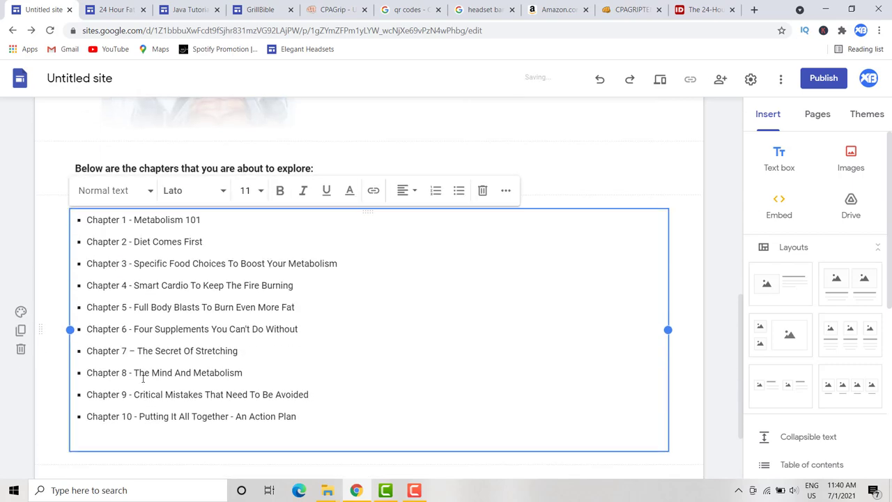
{"action": "left_click", "coordinate": [143, 458]}
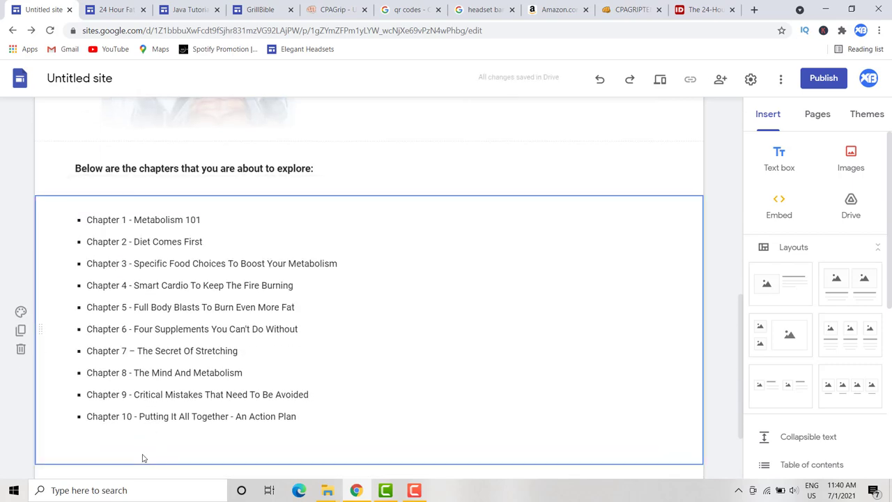
- Review the published 24 Hour Fat Burn page from header to end and compare it with the draft for missing elements
{"action": "scroll", "coordinate": [414, 157], "scroll_direction": "up", "scroll_amount": 10}
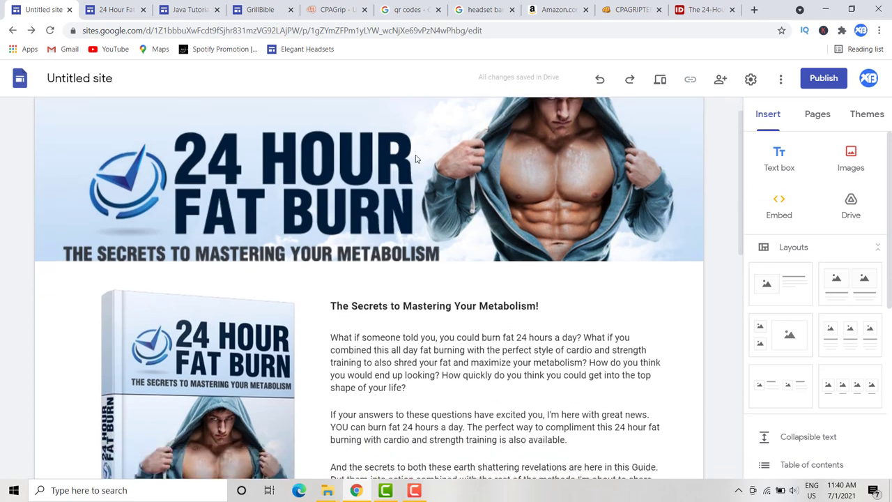
{"action": "left_click", "coordinate": [116, 11]}
{"action": "scroll", "coordinate": [453, 213], "scroll_direction": "down", "scroll_amount": 2}
{"action": "scroll", "coordinate": [453, 212], "scroll_direction": "up", "scroll_amount": 2}
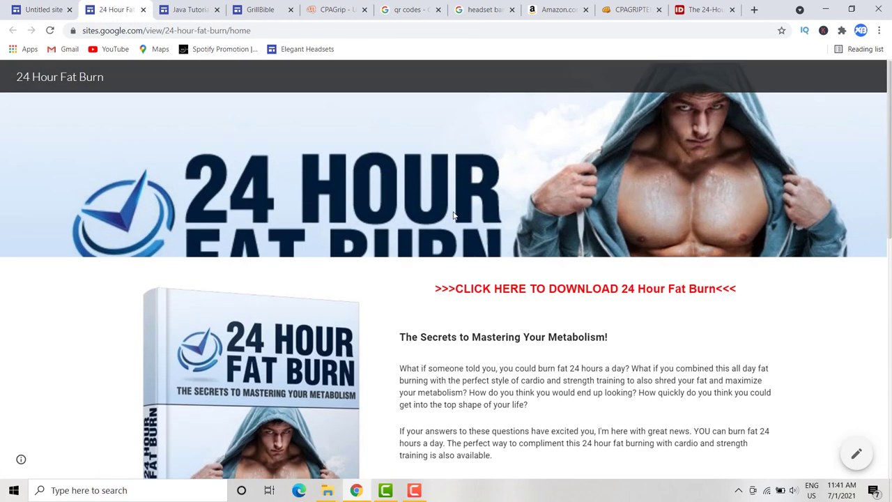
{"action": "scroll", "coordinate": [445, 317], "scroll_direction": "down", "scroll_amount": 7}
{"action": "scroll", "coordinate": [424, 308], "scroll_direction": "up", "scroll_amount": 4}
{"action": "scroll", "coordinate": [427, 309], "scroll_direction": "up", "scroll_amount": 3}
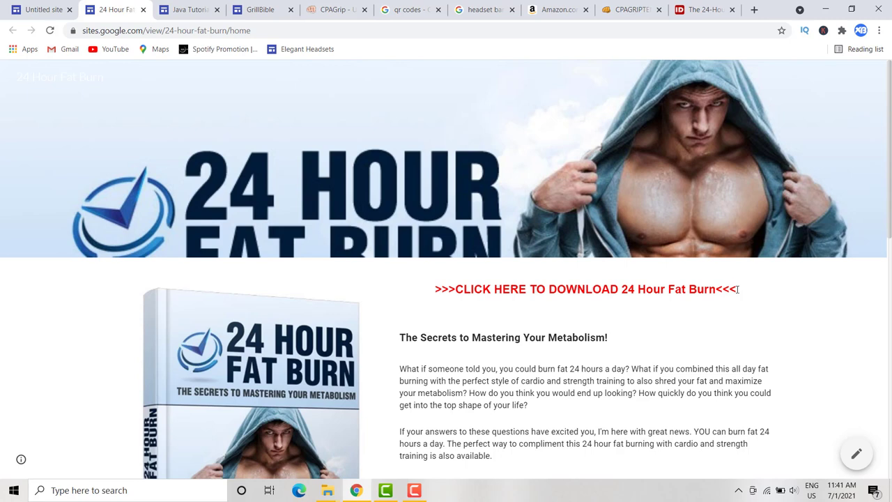
{"action": "left_click", "coordinate": [44, 10]}
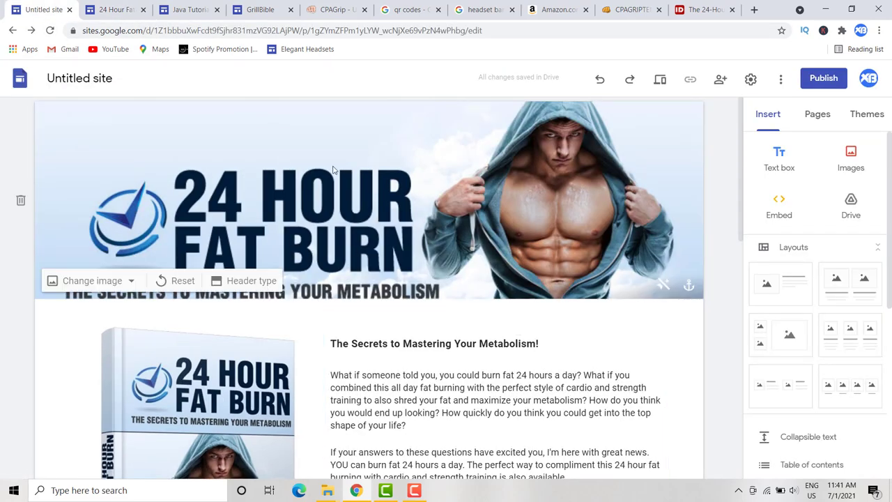
- Copy ">>>CLICK HERE TO DOWNLOAD 24 Hour Fat Burn<<<" from the published page into a new text box between the draft's header and book section
{"action": "left_click", "coordinate": [115, 9]}
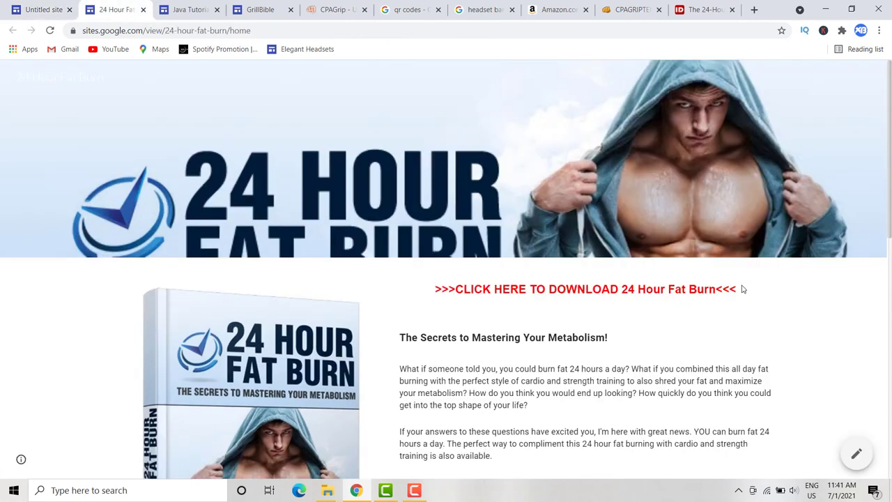
{"action": "left_click_drag", "start_coordinate": [738, 293], "coordinate": [433, 279]}
{"action": "key", "text": "ctrl+c"}
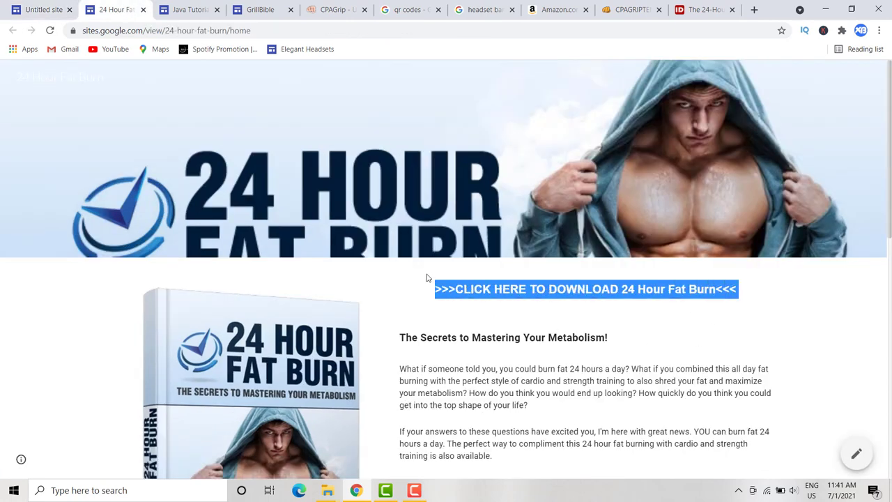
{"action": "left_click", "coordinate": [52, 11]}
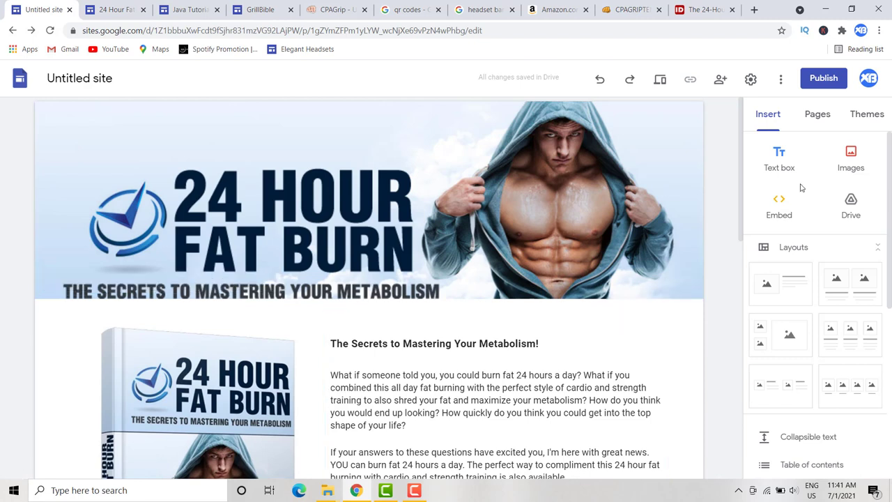
{"action": "double_click", "coordinate": [528, 311]}
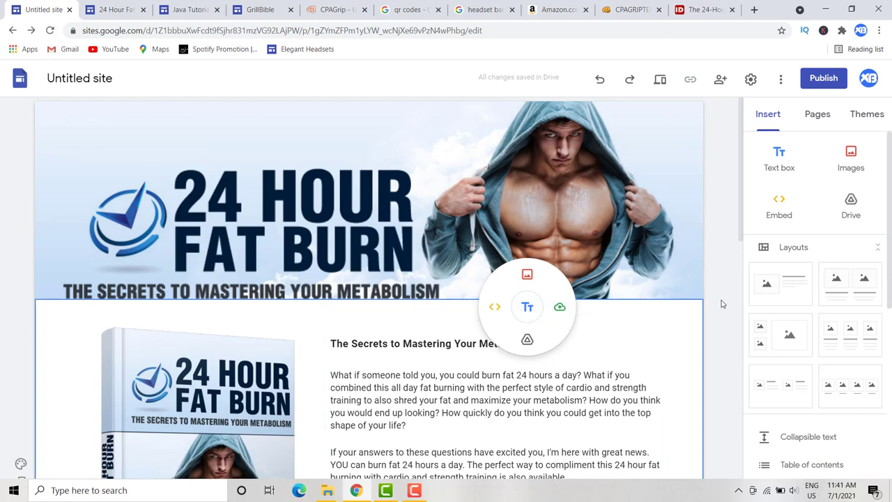
{"action": "left_click", "coordinate": [781, 161]}
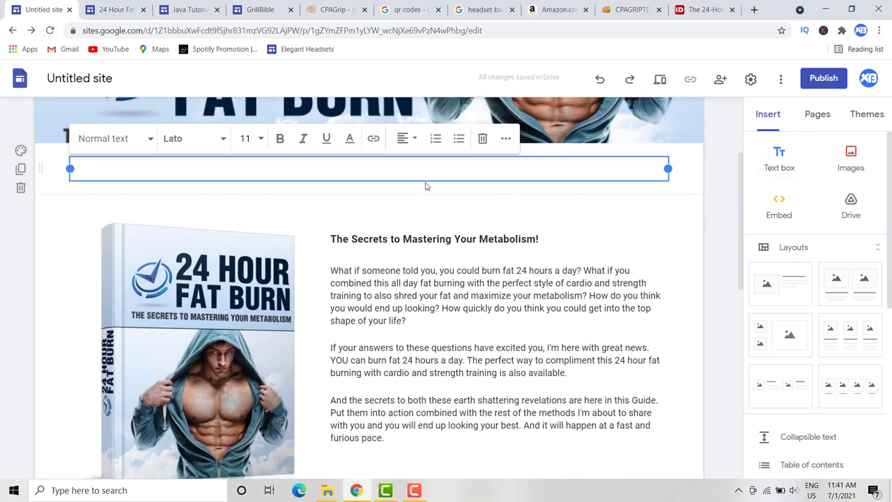
{"action": "key", "text": "ctrl+v"}
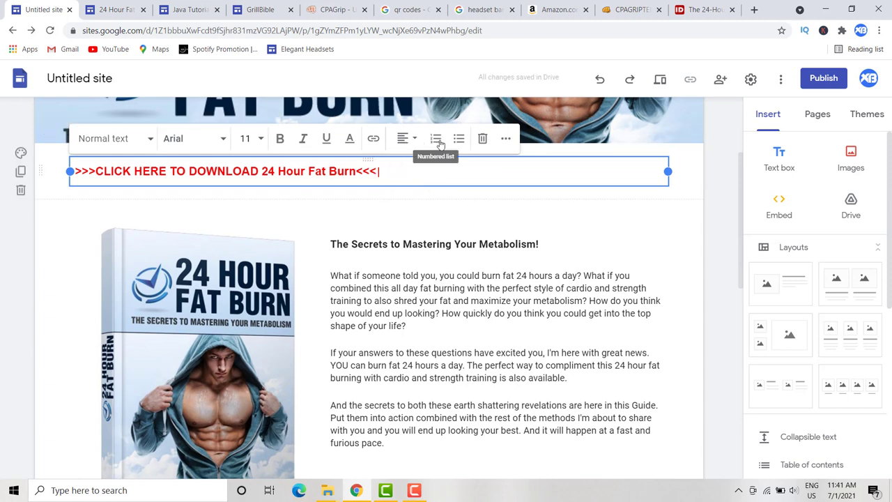
- Right-align the red download line beneath the header image
{"action": "left_click", "coordinate": [404, 138]}
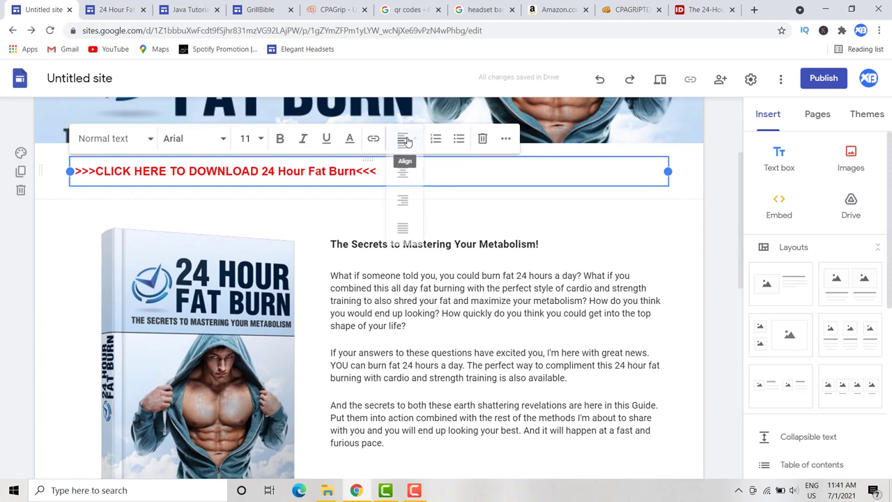
{"action": "left_click", "coordinate": [404, 200]}
{"action": "left_click", "coordinate": [508, 203]}
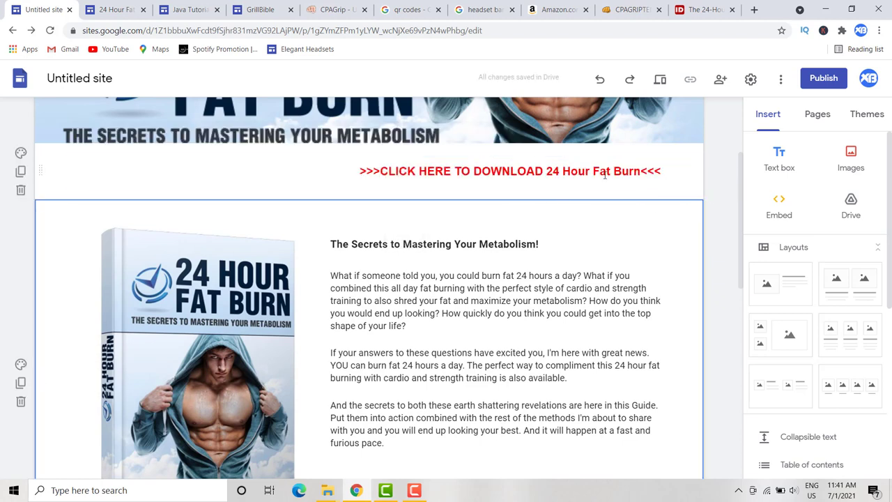
{"action": "left_click", "coordinate": [362, 172]}
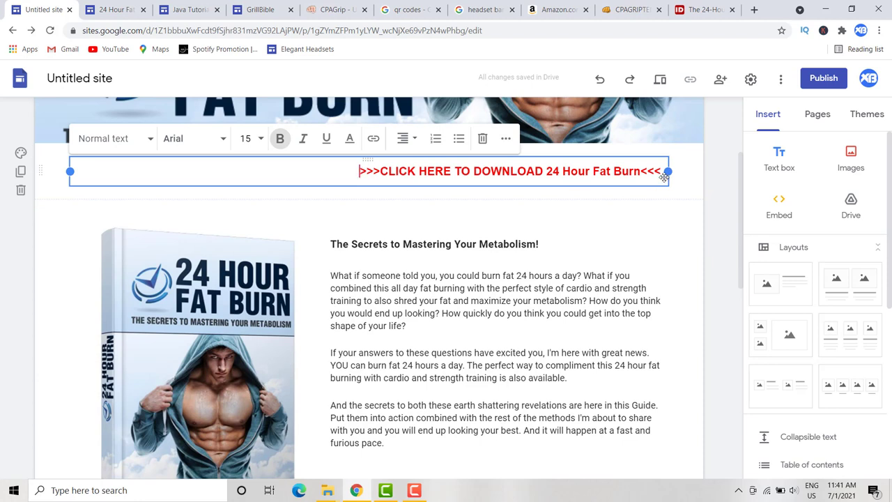
{"action": "key", "text": "ctrl+v"}
{"action": "key", "text": "ctrl+z"}
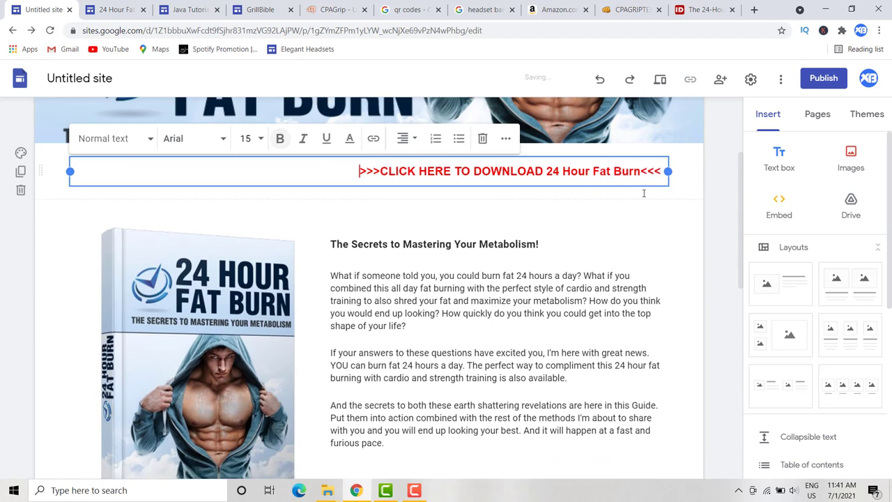
{"action": "left_click", "coordinate": [673, 189]}
{"action": "left_click", "coordinate": [661, 172]}
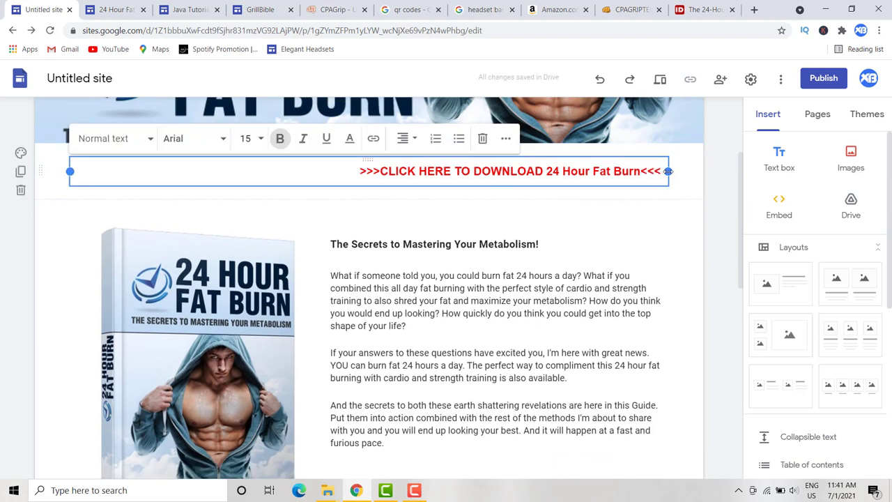
{"action": "key", "text": "ctrl+v"}
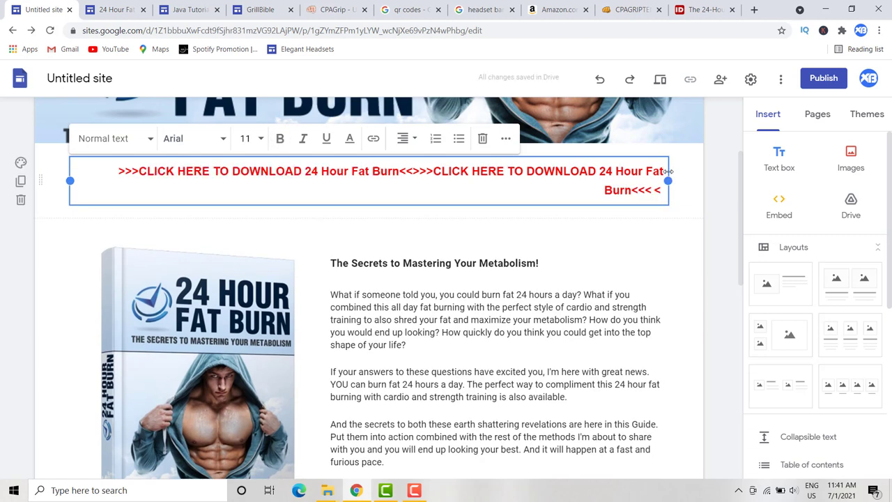
{"action": "key", "text": "ctrl+z"}
{"action": "left_click", "coordinate": [642, 194]}
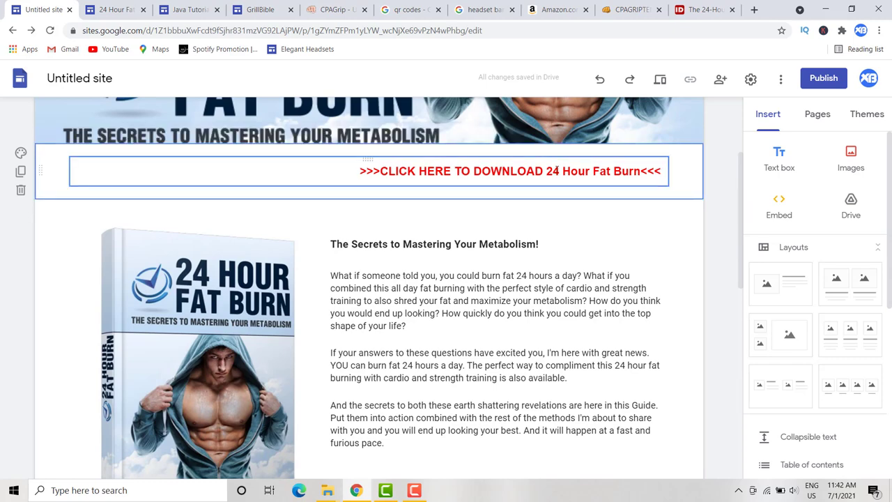
- Copy the right-aligned download line under the header into a new text box below the chapter list
{"action": "left_click", "coordinate": [662, 171]}
{"action": "left_click_drag", "start_coordinate": [663, 171], "coordinate": [334, 178]}
{"action": "key", "text": "ctrl+c"}
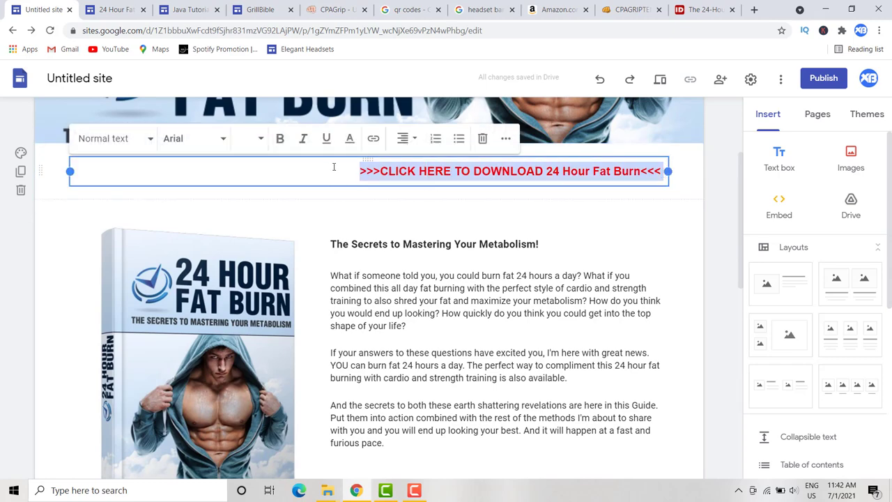
{"action": "scroll", "coordinate": [514, 272], "scroll_direction": "down", "scroll_amount": 6}
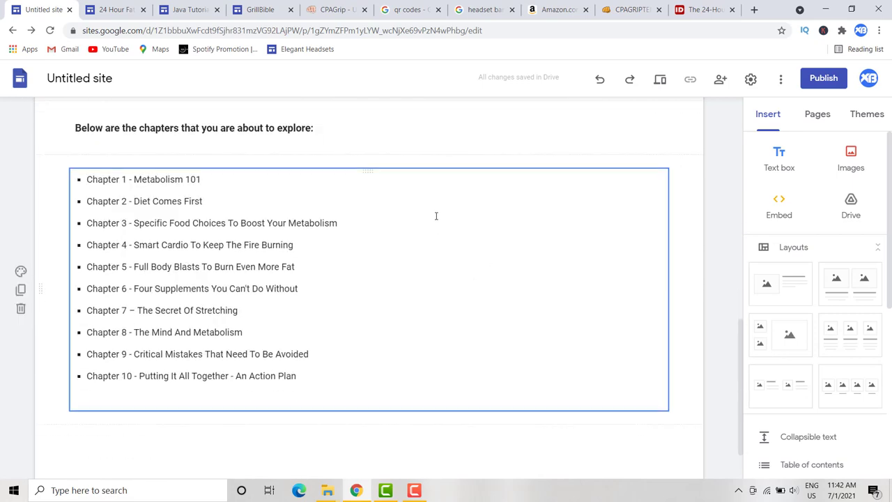
{"action": "scroll", "coordinate": [415, 362], "scroll_direction": "down", "scroll_amount": 1}
{"action": "double_click", "coordinate": [411, 374]}
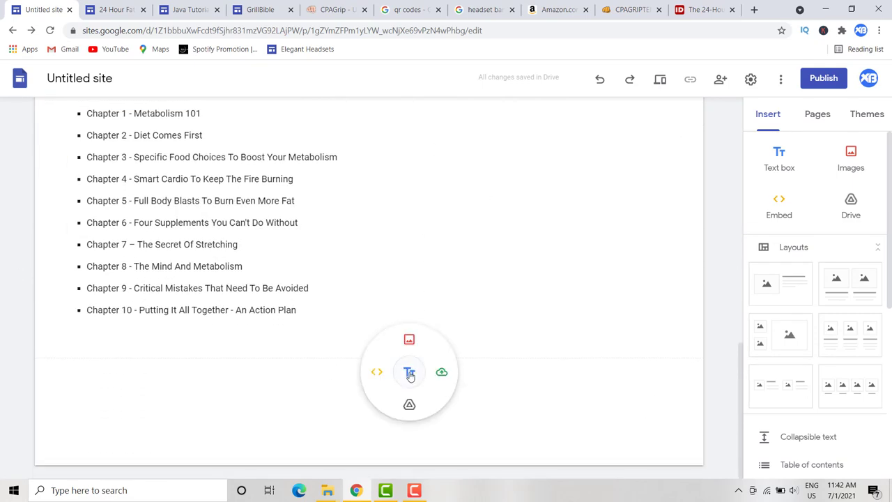
{"action": "left_click", "coordinate": [409, 374]}
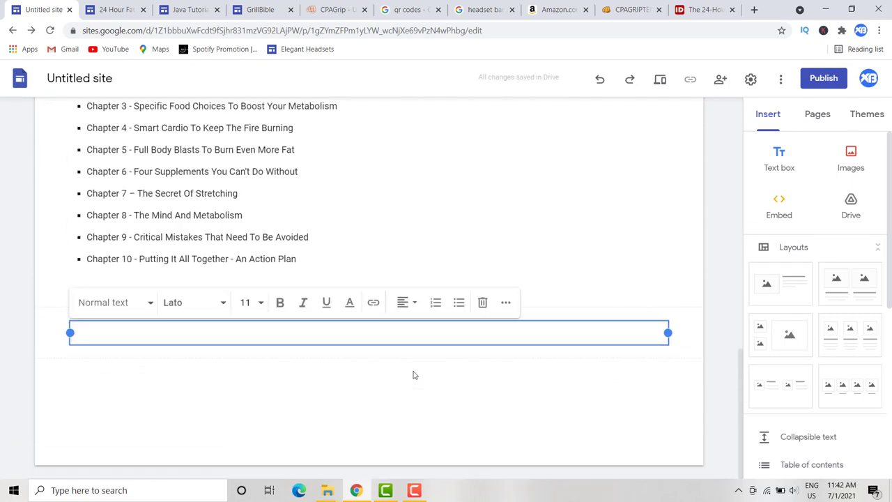
{"action": "key", "text": "ctrl+v"}
{"action": "left_click", "coordinate": [590, 382]}
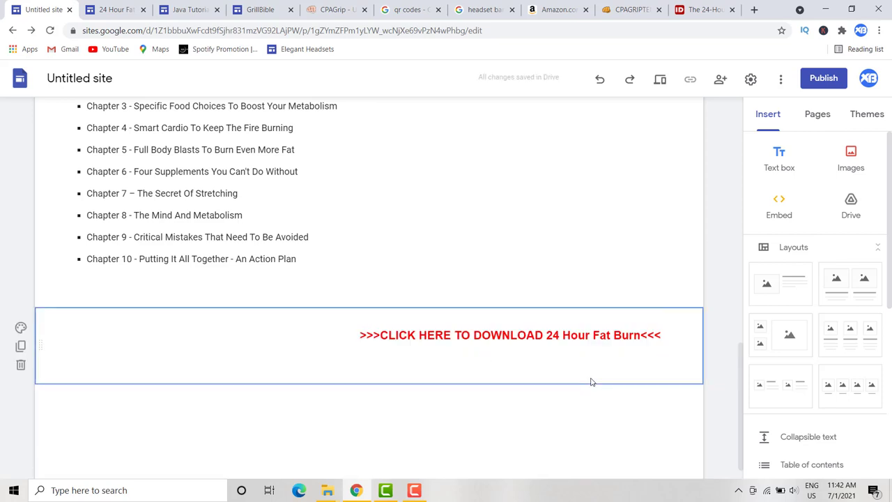
- Center the red download line in the text box below the chapter list
{"action": "left_click_drag", "start_coordinate": [353, 337], "coordinate": [644, 329]}
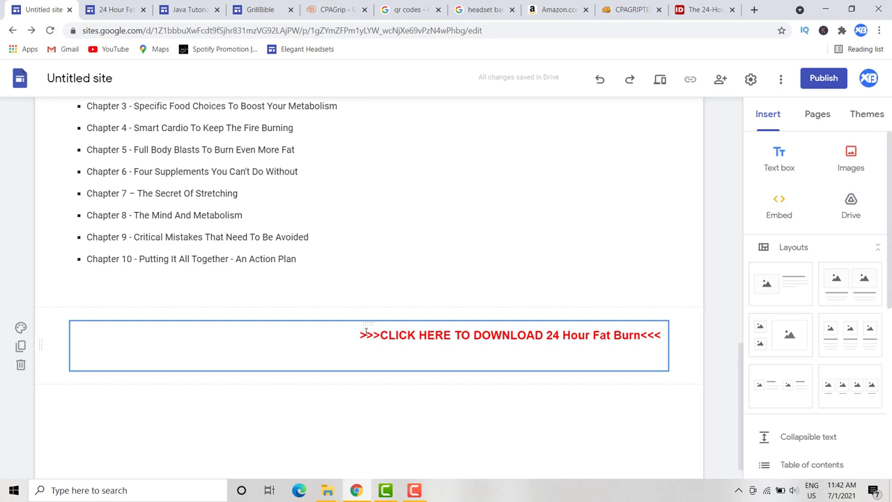
{"action": "left_click_drag", "start_coordinate": [353, 336], "coordinate": [666, 335]}
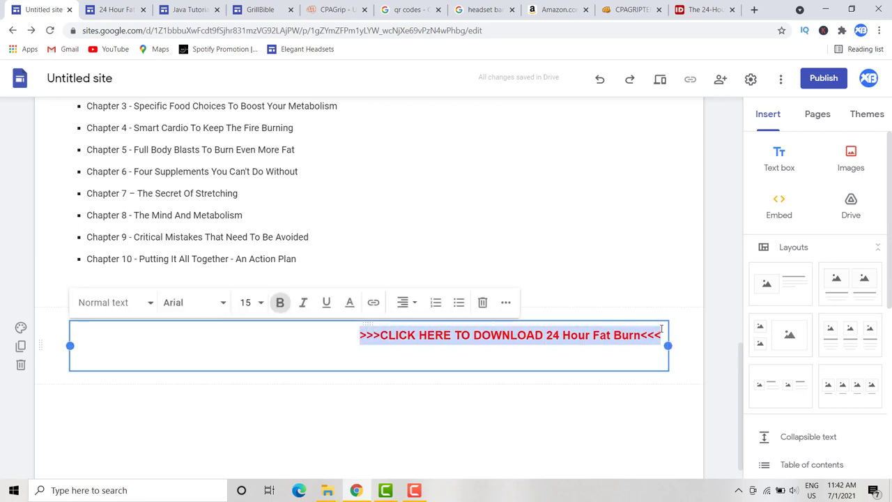
{"action": "left_click", "coordinate": [408, 302]}
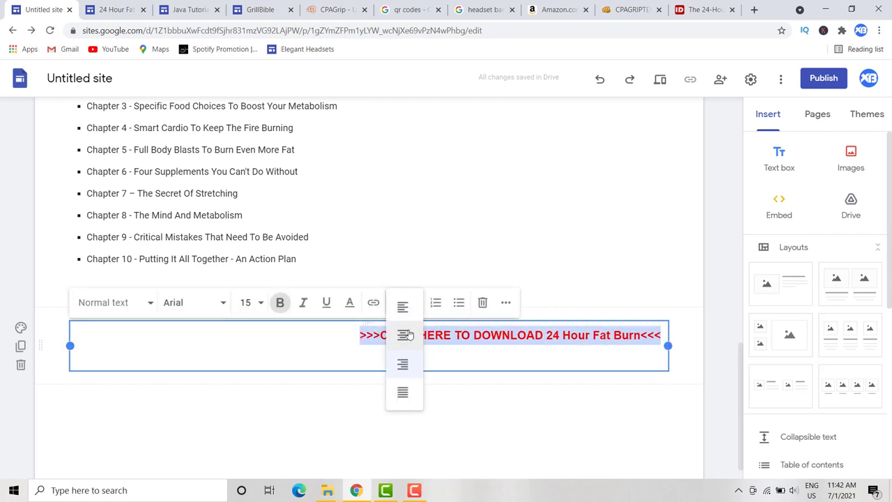
{"action": "left_click", "coordinate": [408, 337]}
{"action": "left_click", "coordinate": [409, 302]}
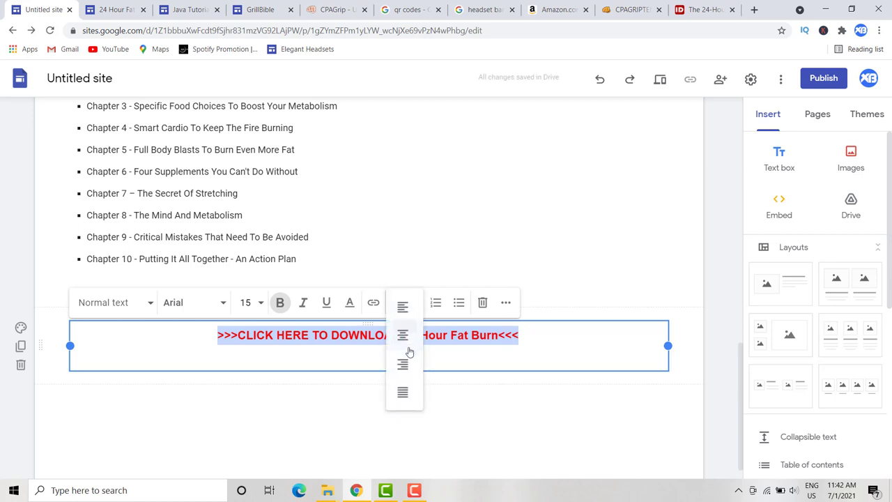
{"action": "left_click", "coordinate": [404, 364]}
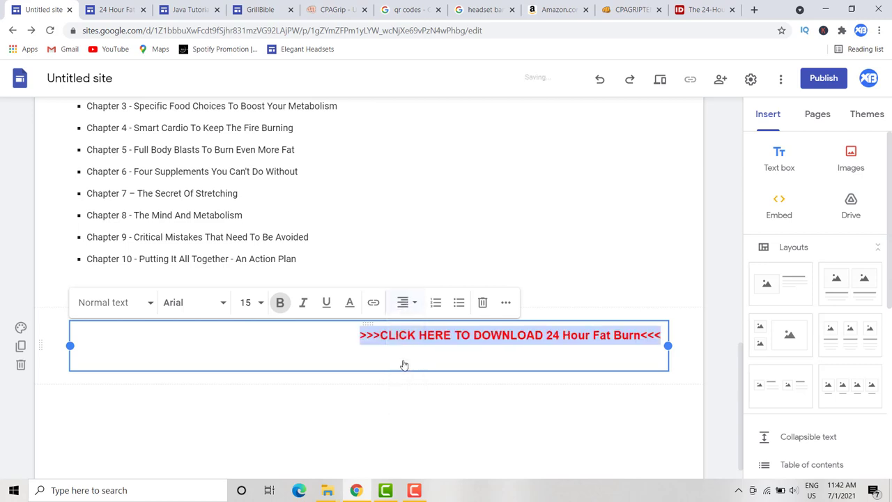
{"action": "left_click", "coordinate": [410, 304]}
{"action": "left_click", "coordinate": [412, 334]}
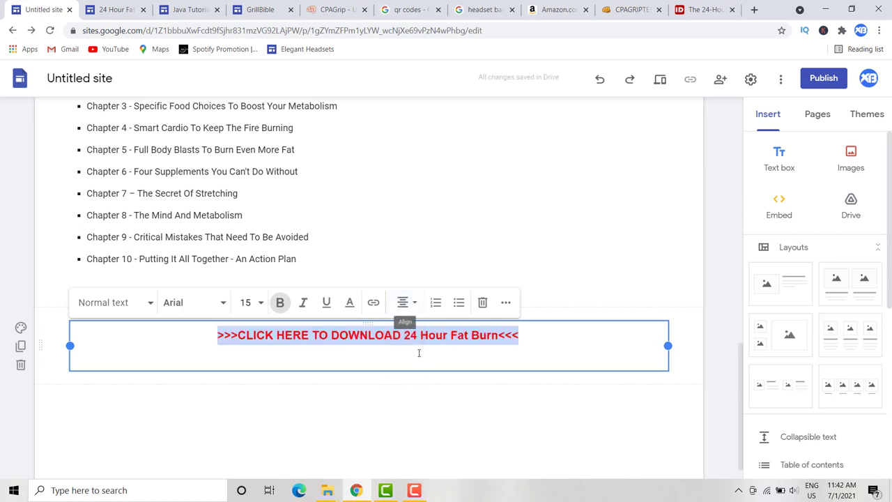
{"action": "left_click", "coordinate": [419, 356]}
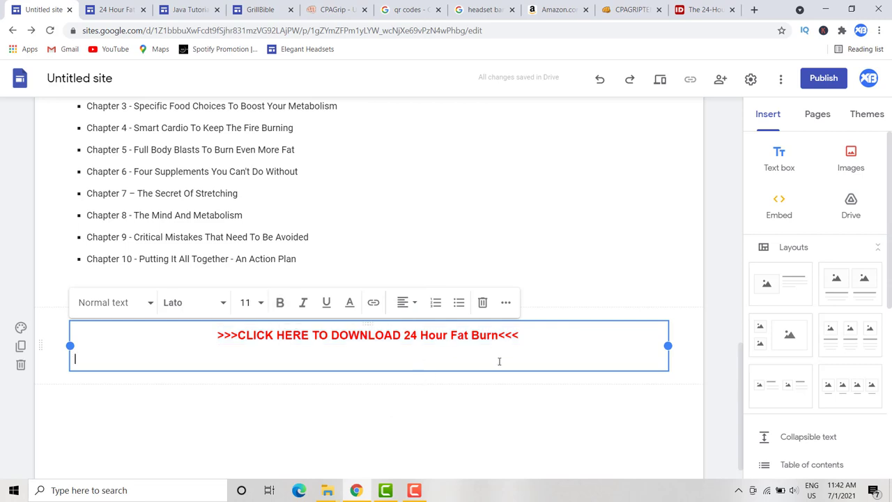
{"action": "left_click", "coordinate": [599, 143]}
{"action": "left_click", "coordinate": [681, 147]}
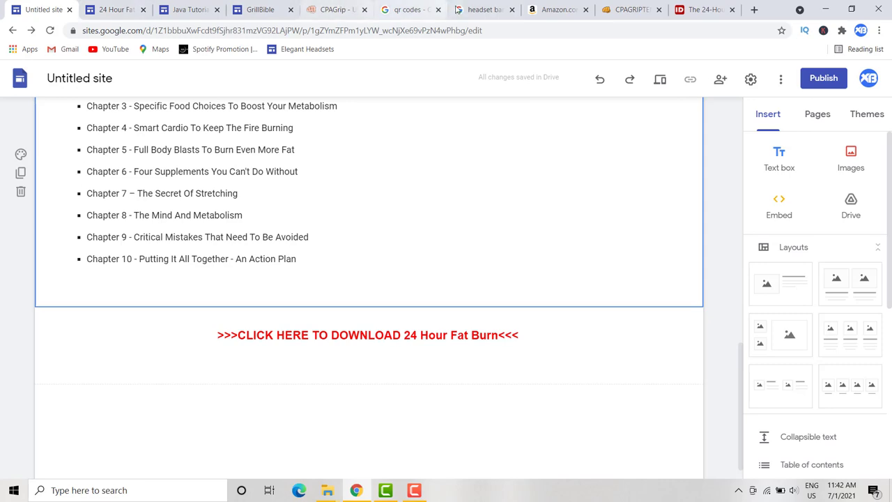
- Switch to CPAGrip, dismiss the locker link dialog and open the Odaban Gaming Headset URL locker for editing
{"action": "left_click", "coordinate": [339, 10]}
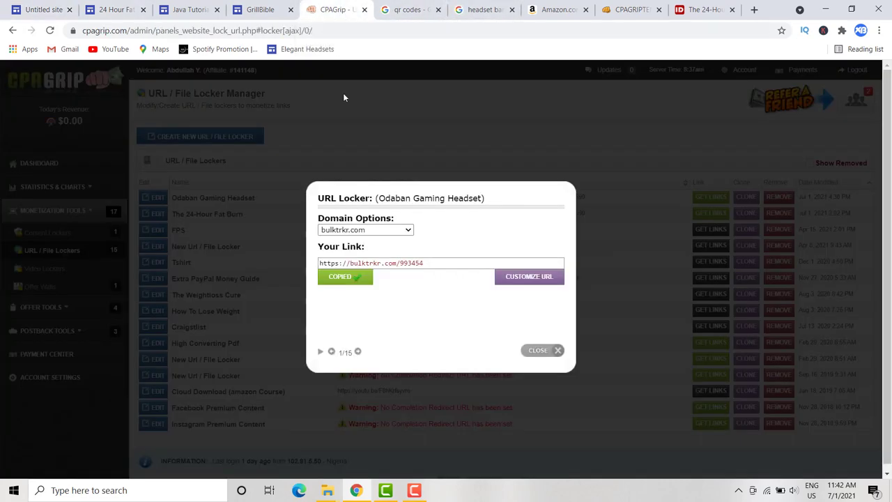
{"action": "left_click", "coordinate": [540, 351]}
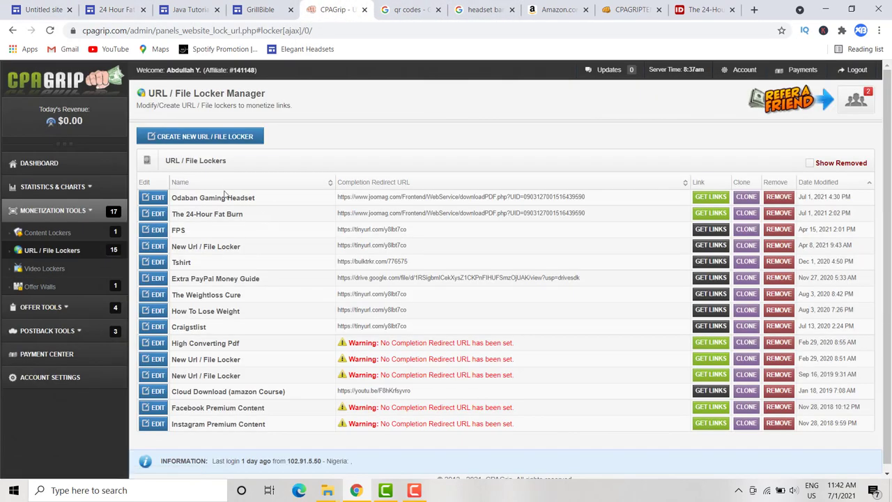
{"action": "left_click", "coordinate": [155, 198]}
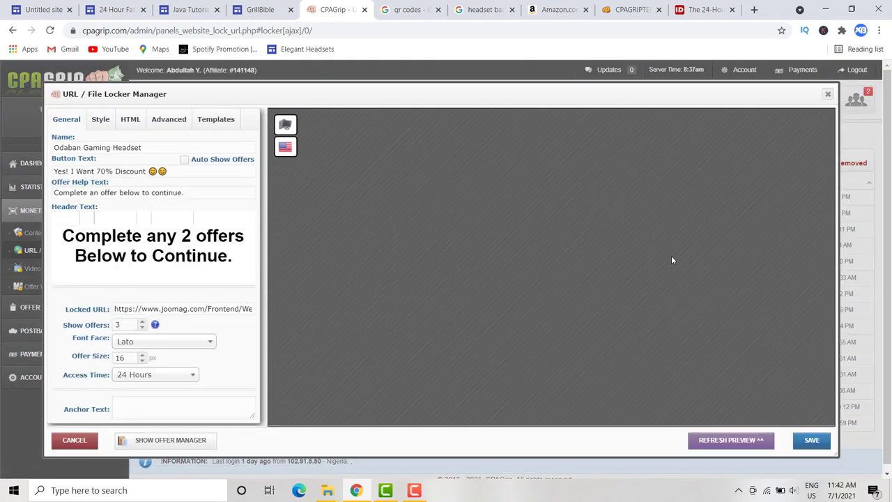
- Examine the headset locker's preview, the published 24 Hour Fat Burn page and the draft site
{"action": "scroll", "coordinate": [605, 280], "scroll_direction": "down", "scroll_amount": 5}
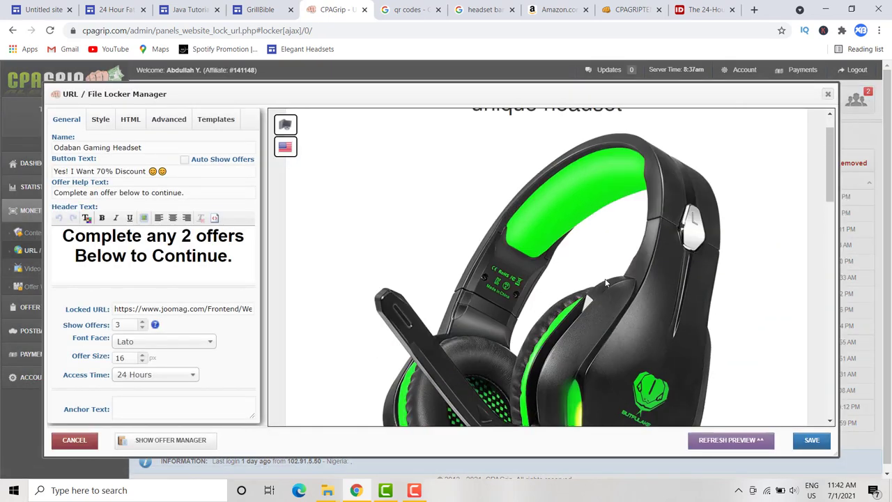
{"action": "scroll", "coordinate": [605, 279], "scroll_direction": "down", "scroll_amount": 2}
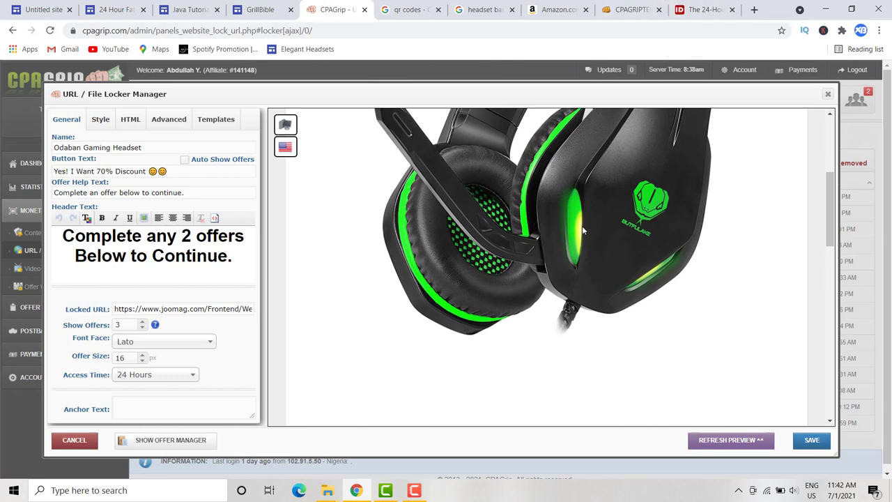
{"action": "scroll", "coordinate": [586, 228], "scroll_direction": "up", "scroll_amount": 2}
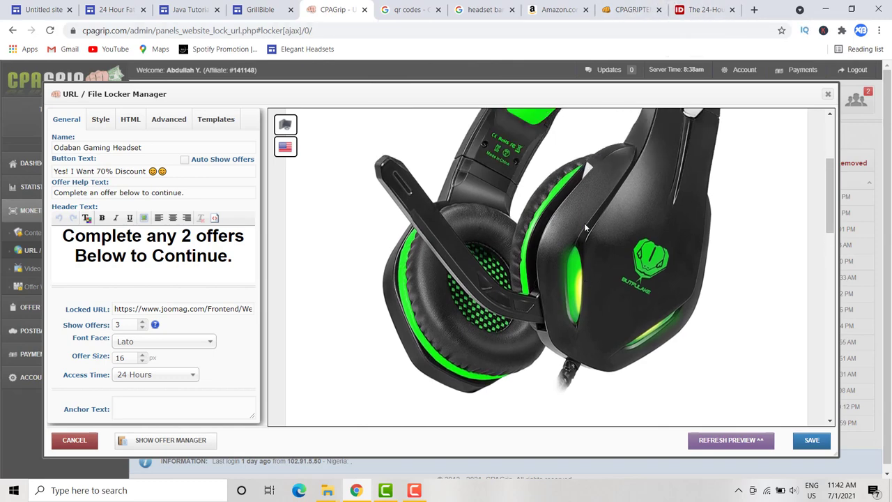
{"action": "left_click", "coordinate": [115, 10]}
{"action": "scroll", "coordinate": [251, 282], "scroll_direction": "down", "scroll_amount": 3}
{"action": "scroll", "coordinate": [249, 199], "scroll_direction": "up", "scroll_amount": 1}
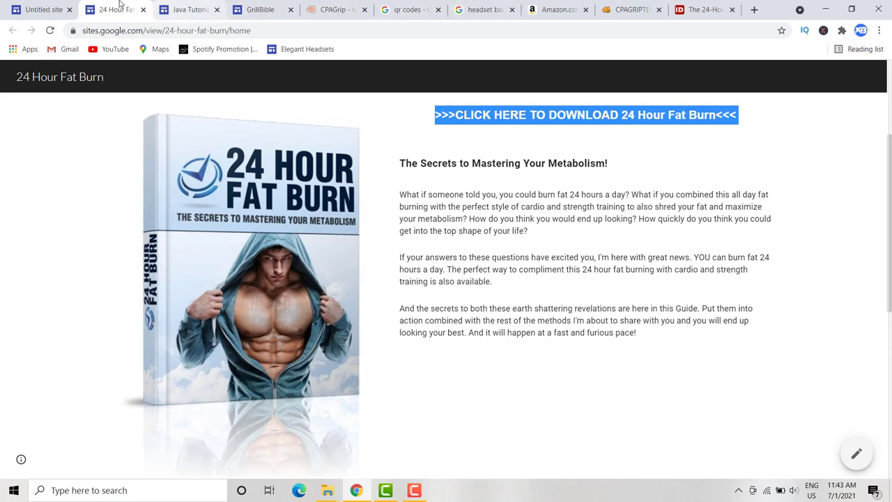
{"action": "left_click", "coordinate": [48, 9]}
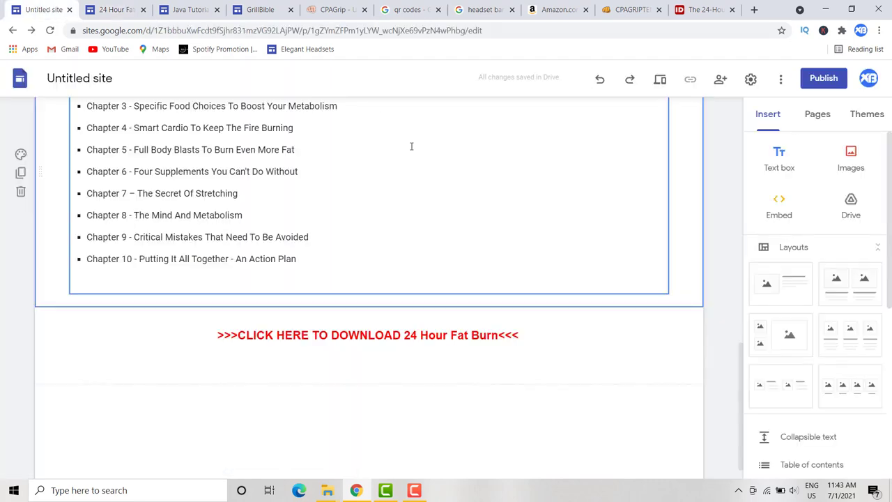
{"action": "scroll", "coordinate": [412, 145], "scroll_direction": "up", "scroll_amount": 3}
- Set the headset locker's button text in CPAGrip to "Yes! I Want To Burn Fat" followed by the two smiley emojis
{"action": "left_click", "coordinate": [333, 9]}
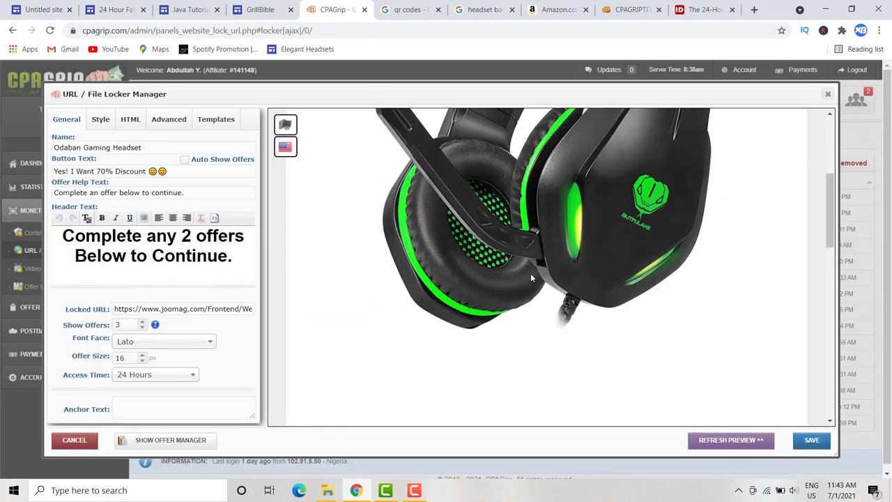
{"action": "scroll", "coordinate": [536, 270], "scroll_direction": "down", "scroll_amount": 5}
{"action": "scroll", "coordinate": [544, 260], "scroll_direction": "up", "scroll_amount": 2}
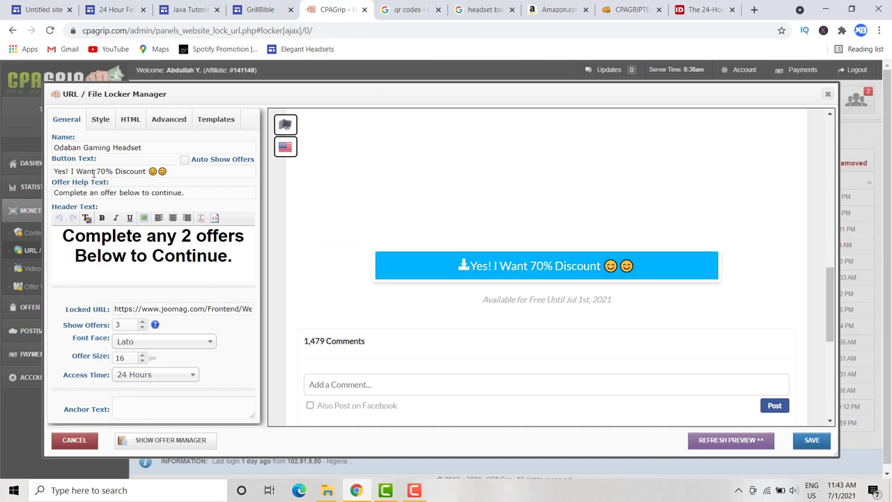
{"action": "left_click_drag", "start_coordinate": [102, 172], "coordinate": [143, 172]}
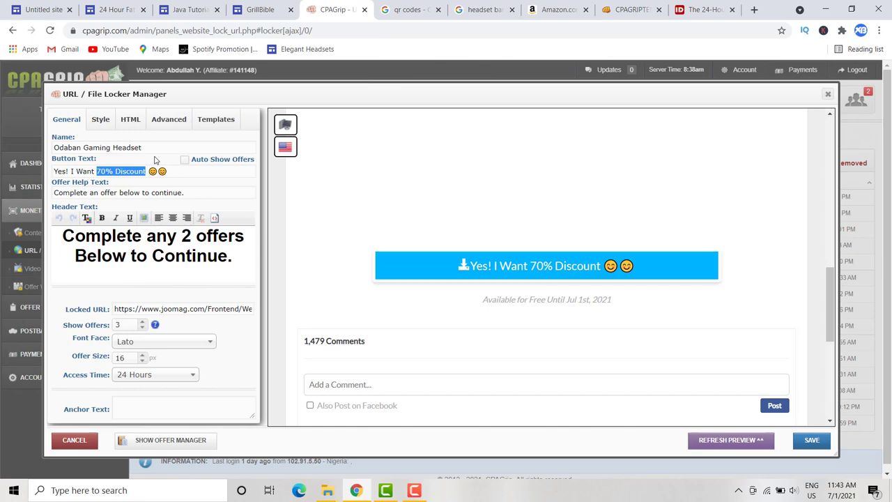
{"action": "type", "text": "T"}
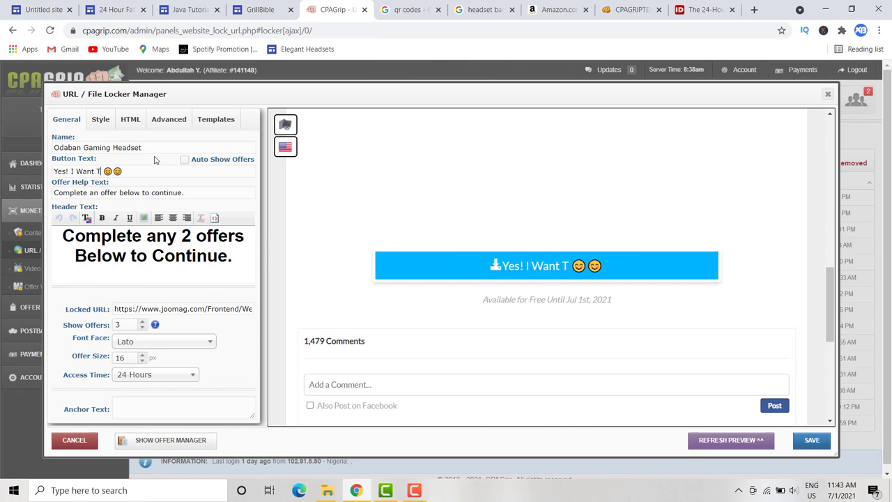
{"action": "type", "text": "o Burn"}
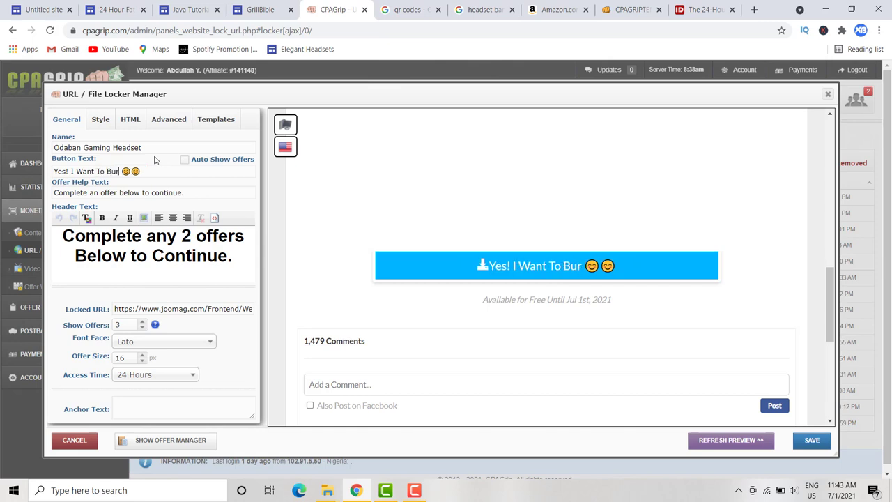
{"action": "type", "text": " Fat"}
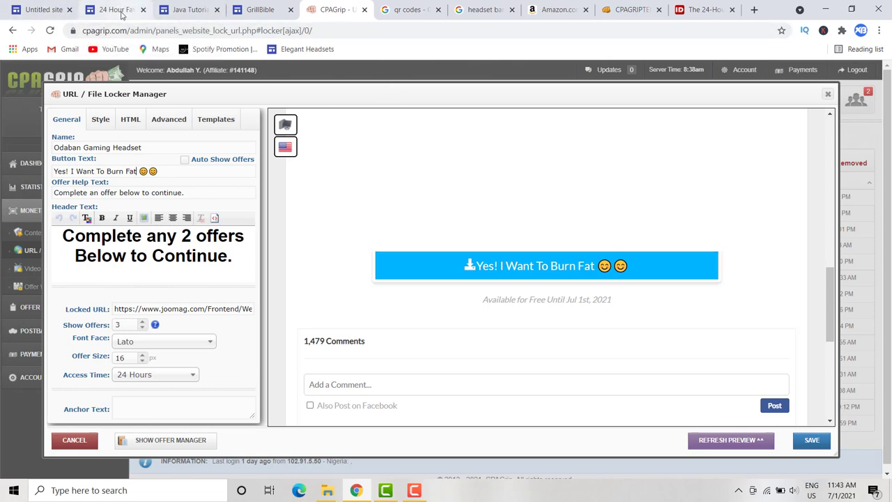
- Compare the published 24 Hour Fat Burn page's images and download line with the content of the CPAGrip locker preview
{"action": "left_click", "coordinate": [39, 10]}
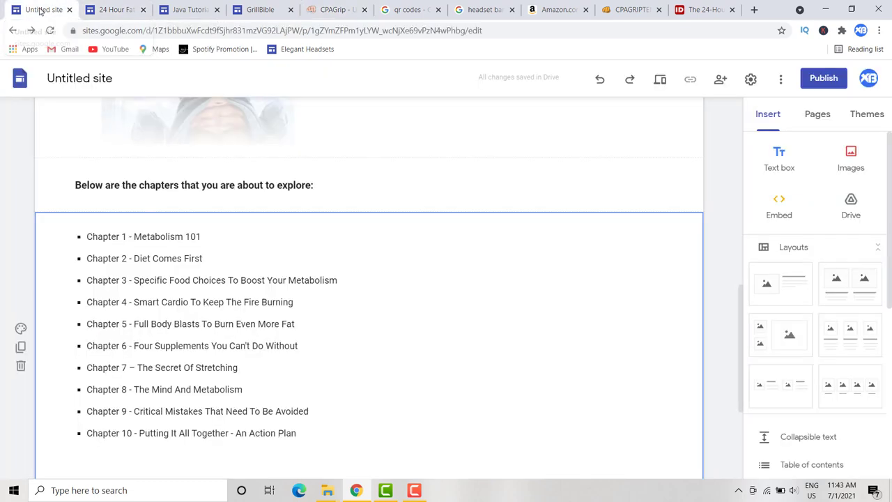
{"action": "left_click", "coordinate": [110, 11]}
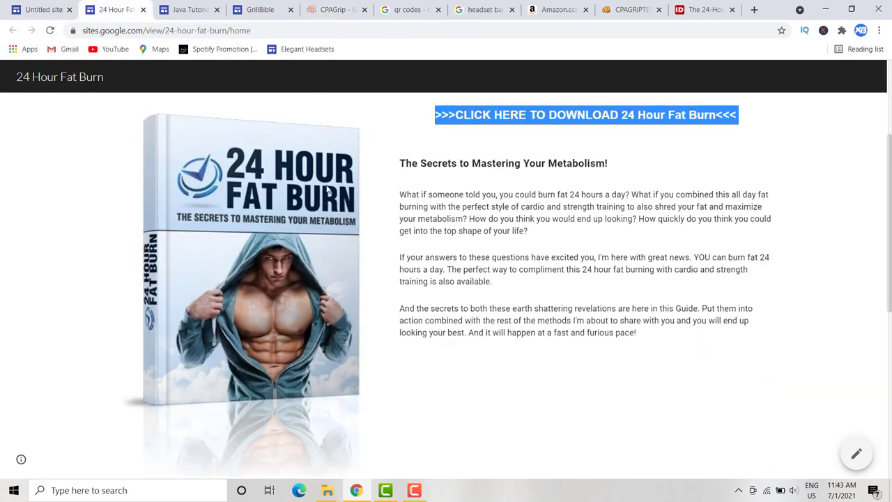
{"action": "scroll", "coordinate": [456, 201], "scroll_direction": "up", "scroll_amount": 3}
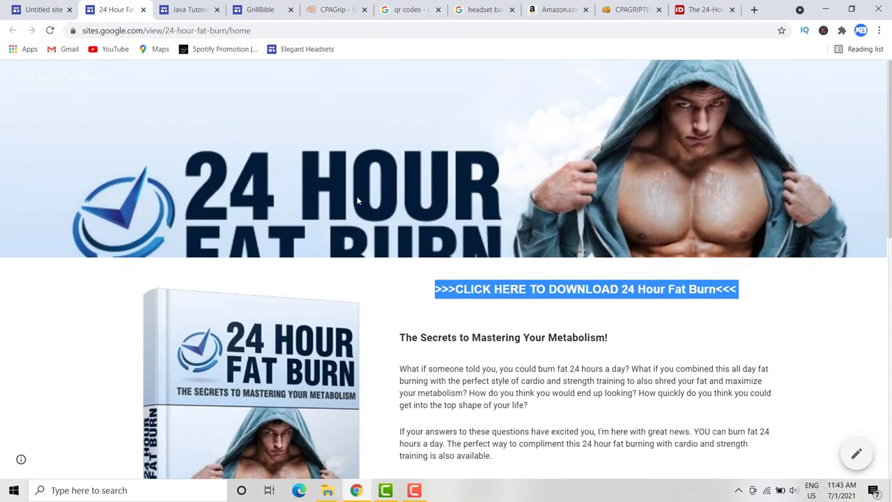
{"action": "scroll", "coordinate": [357, 196], "scroll_direction": "down", "scroll_amount": 4}
{"action": "scroll", "coordinate": [342, 235], "scroll_direction": "up", "scroll_amount": 3}
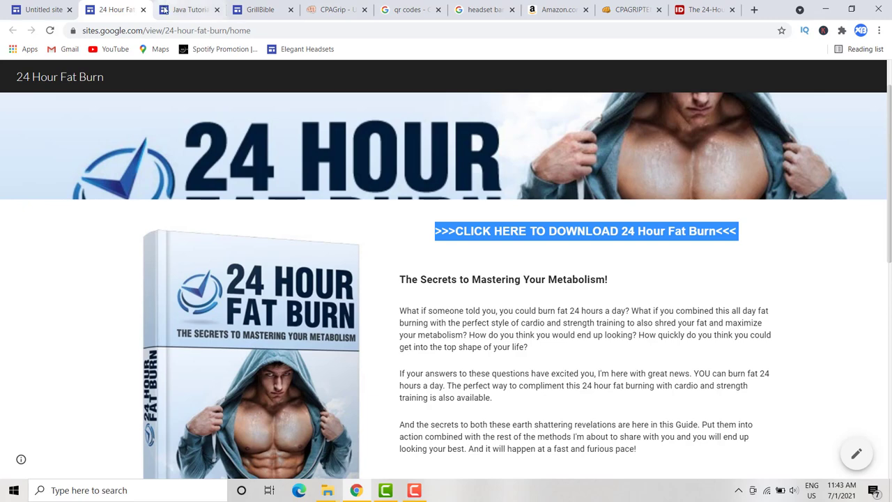
{"action": "left_click", "coordinate": [333, 10]}
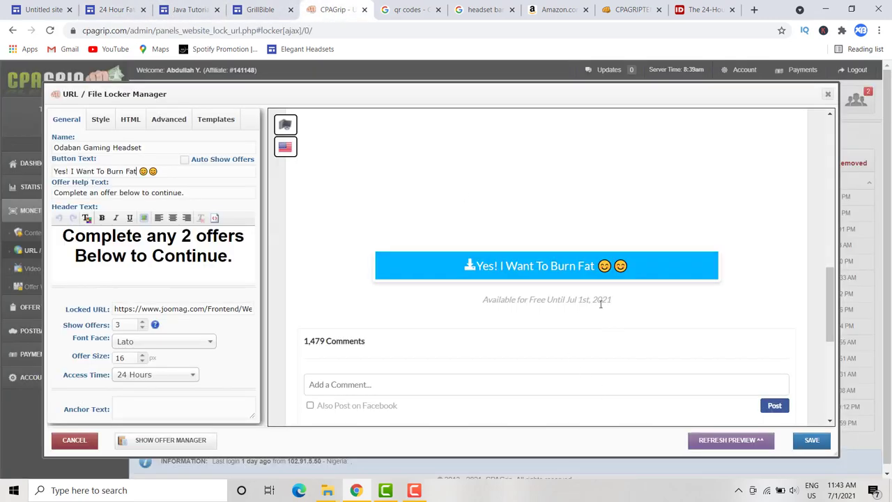
{"action": "scroll", "coordinate": [600, 304], "scroll_direction": "up", "scroll_amount": 5}
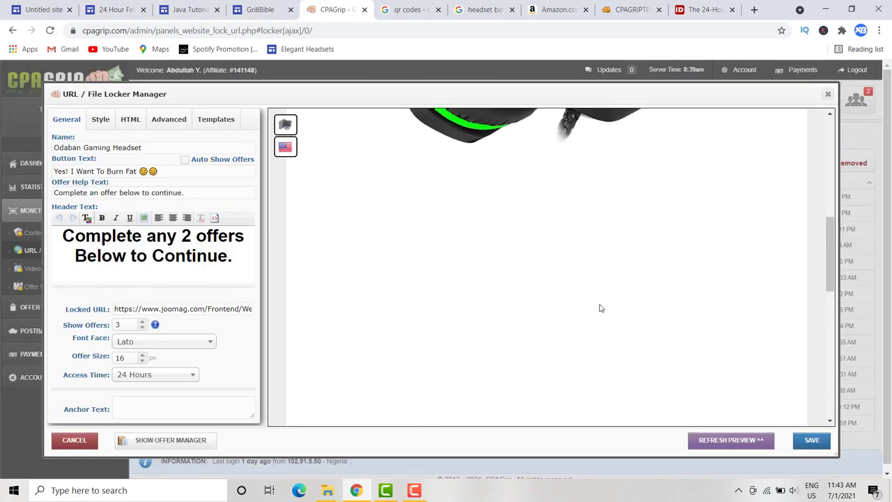
{"action": "scroll", "coordinate": [600, 306], "scroll_direction": "up", "scroll_amount": 5}
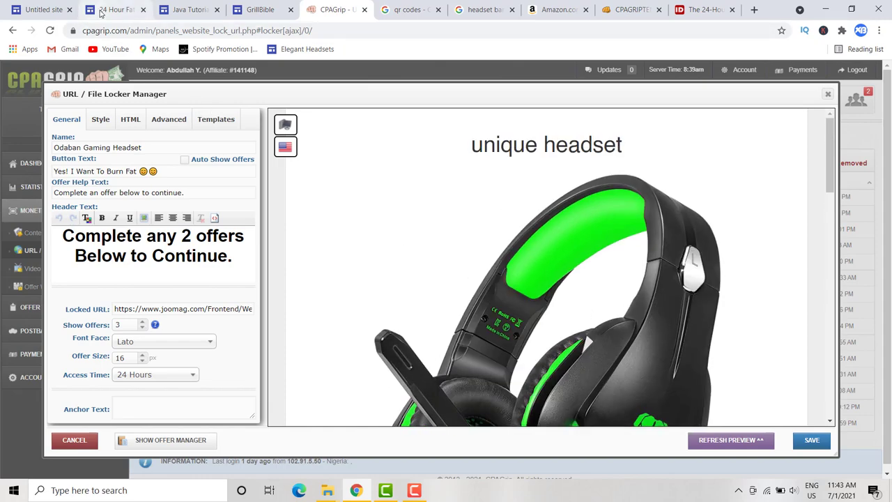
{"action": "left_click", "coordinate": [112, 9]}
{"action": "scroll", "coordinate": [511, 221], "scroll_direction": "down", "scroll_amount": 5}
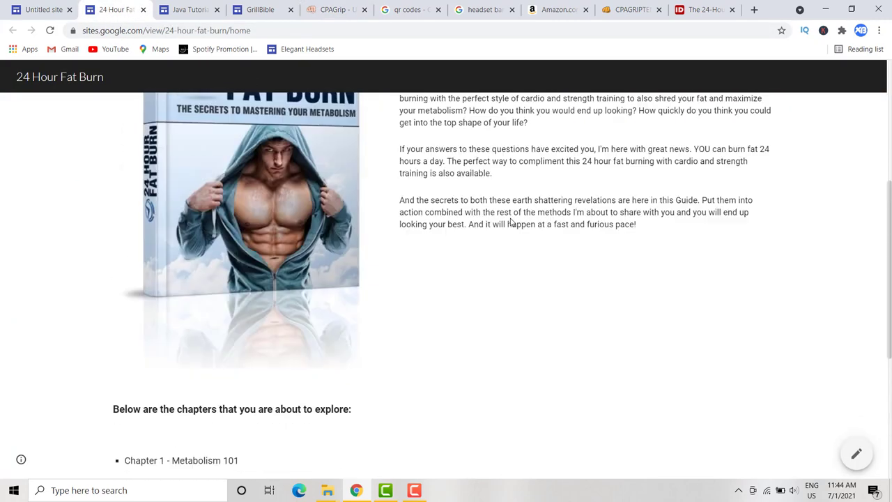
{"action": "scroll", "coordinate": [511, 222], "scroll_direction": "up", "scroll_amount": 5}
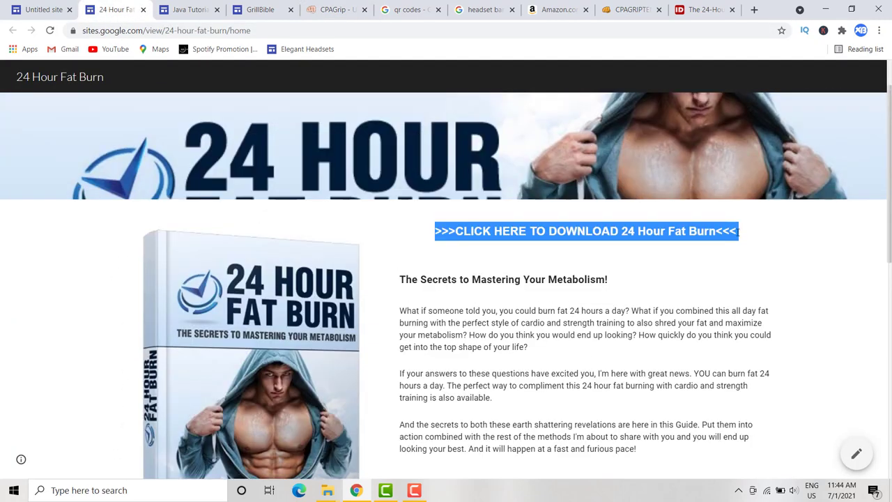
{"action": "left_click", "coordinate": [658, 243]}
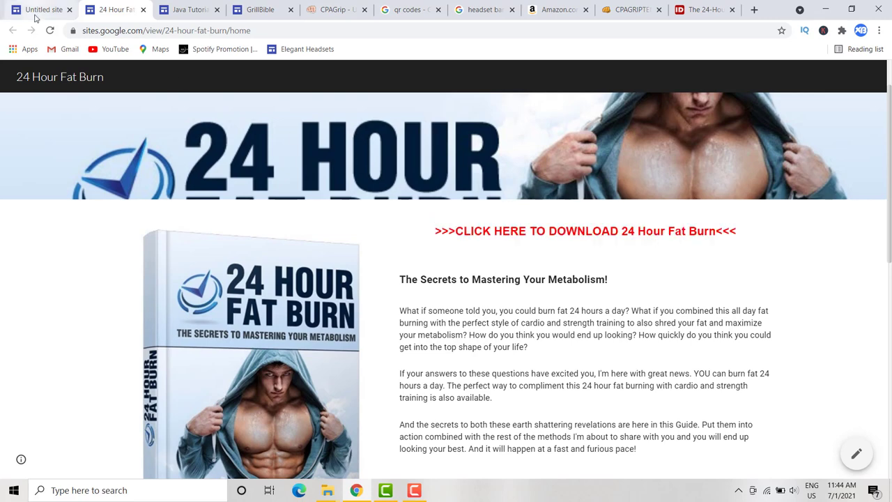
{"action": "left_click", "coordinate": [39, 13]}
{"action": "scroll", "coordinate": [285, 232], "scroll_direction": "up", "scroll_amount": 8}
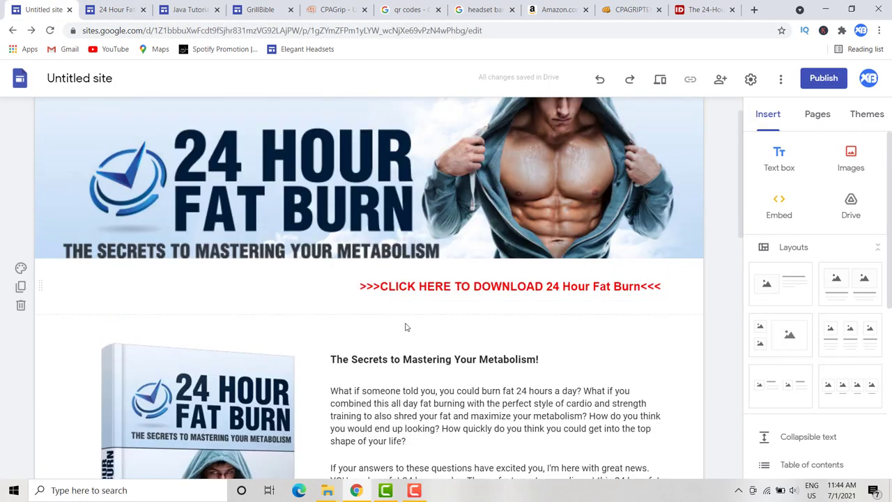
{"action": "left_click_drag", "start_coordinate": [356, 291], "coordinate": [651, 283]}
{"action": "key", "text": "Escape"}
{"action": "mouse_move", "coordinate": [355, 279]}
{"action": "left_mouse_down"}
{"action": "mouse_move", "coordinate": [673, 295]}
{"action": "mouse_move", "coordinate": [427, 272]}
{"action": "mouse_move", "coordinate": [360, 288]}
{"action": "left_mouse_up"}
{"action": "key", "text": "Escape"}
{"action": "left_click", "coordinate": [667, 286]}
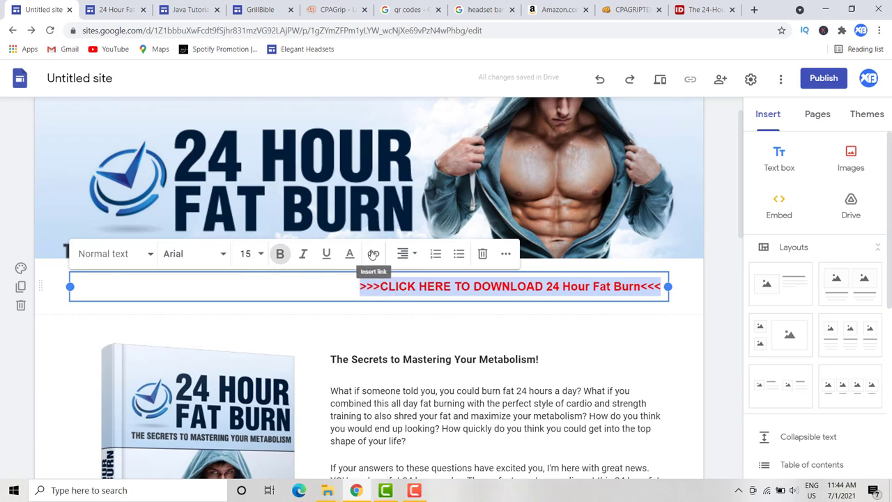
{"action": "left_click", "coordinate": [373, 254]}
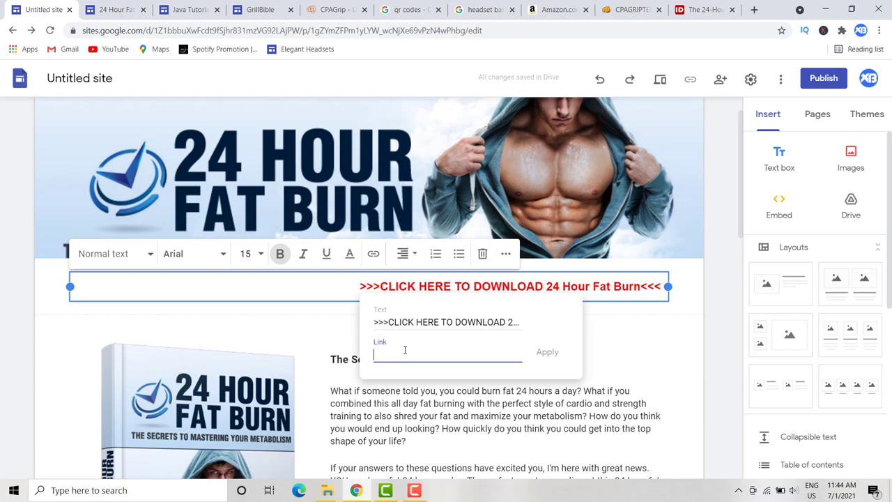
{"action": "key", "text": "ctrl+v"}
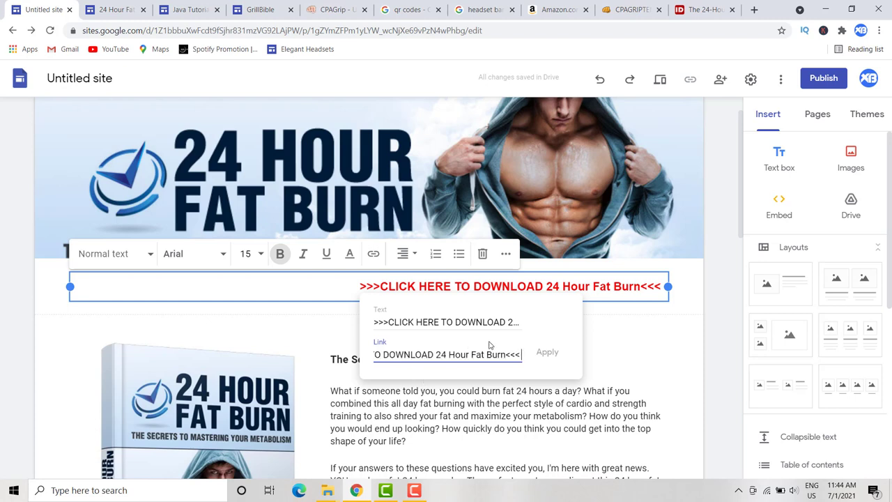
{"action": "left_click_drag", "start_coordinate": [517, 356], "coordinate": [304, 337]}
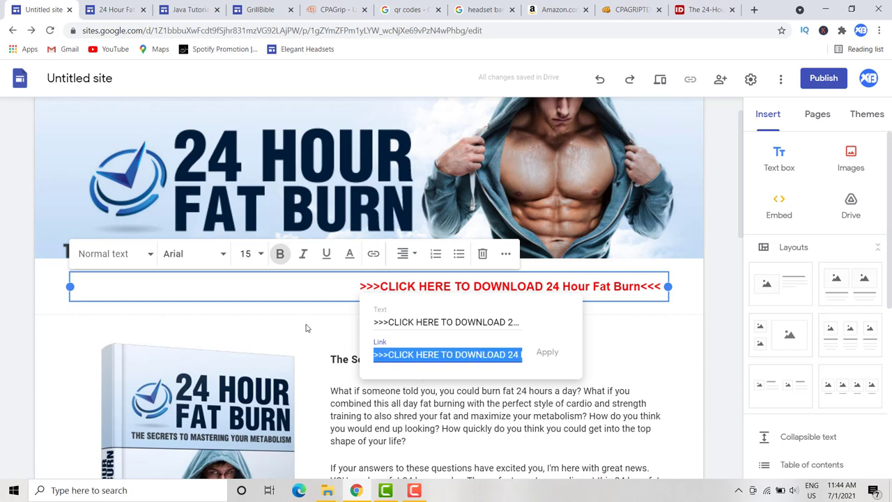
{"action": "key", "text": "BackSpace"}
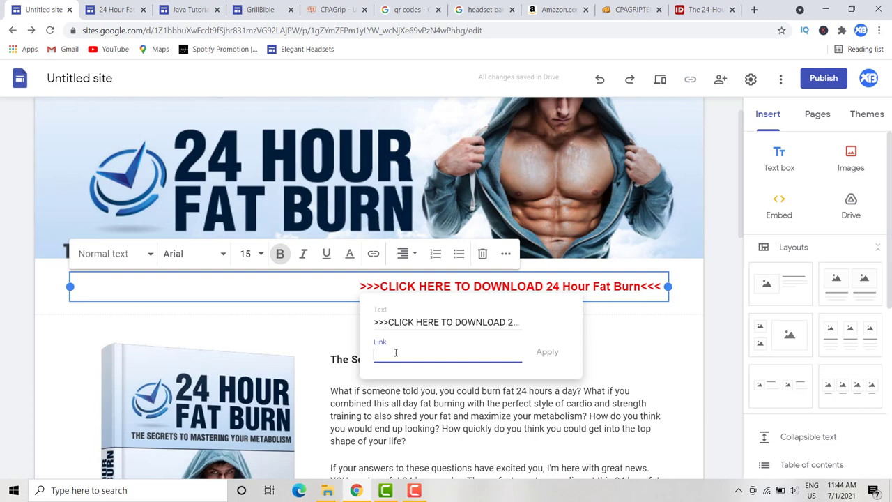
{"action": "left_click", "coordinate": [438, 400]}
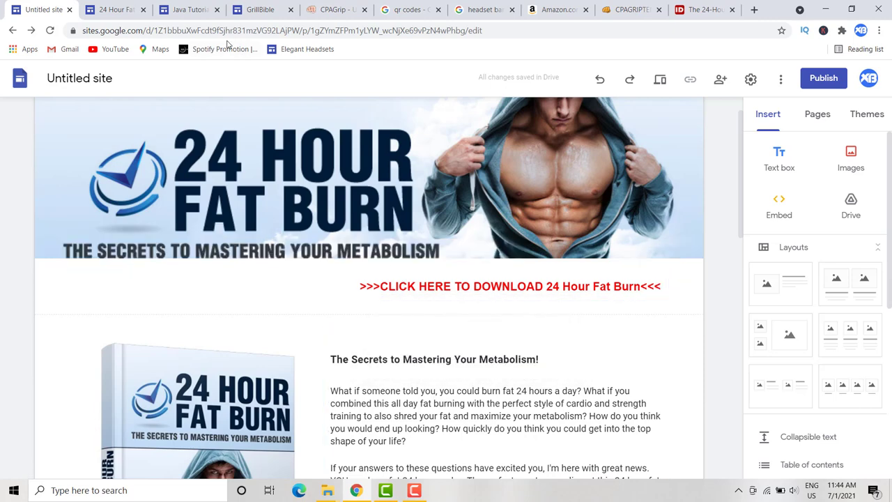
- Switch to CPAGrip, save the Odaban Gaming Headset locker and copy its bulktrkr.com link
{"action": "left_click", "coordinate": [336, 11]}
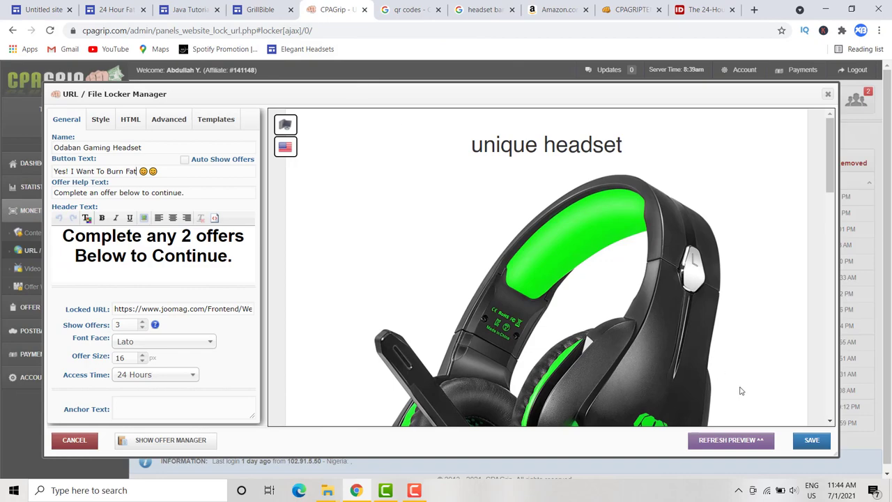
{"action": "left_click", "coordinate": [810, 446]}
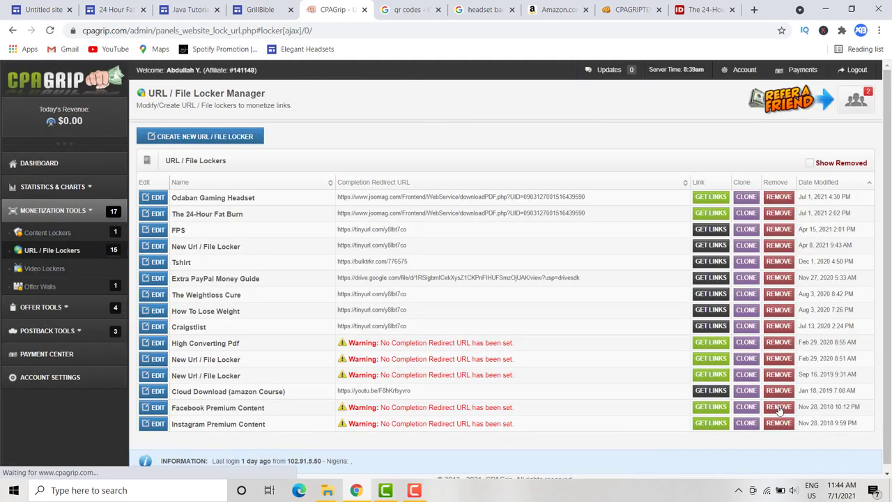
{"action": "left_click", "coordinate": [711, 198]}
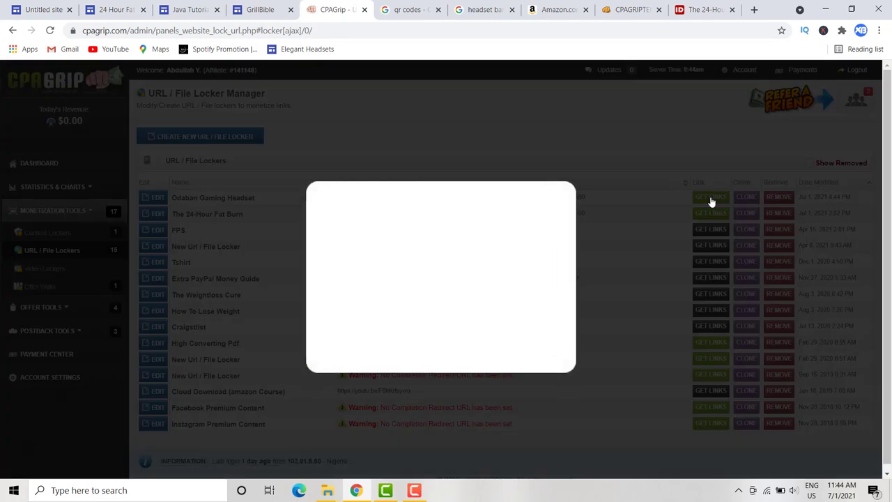
{"action": "left_click", "coordinate": [350, 278]}
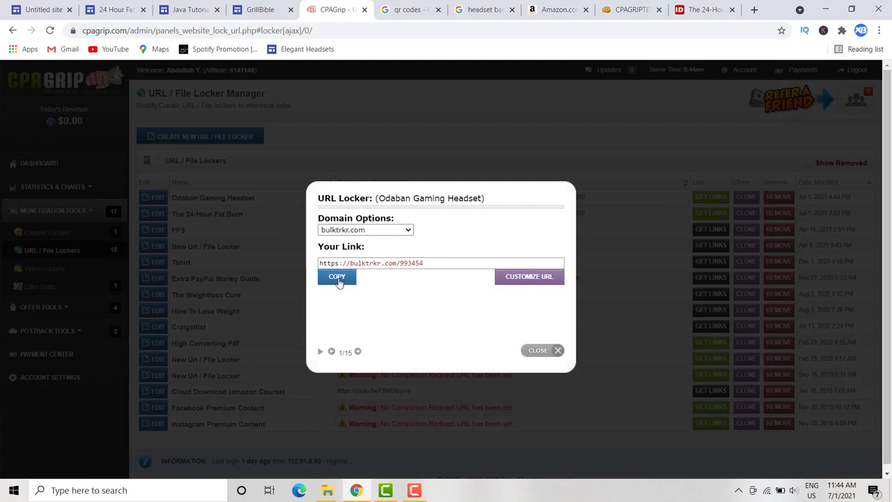
{"action": "left_click", "coordinate": [32, 11]}
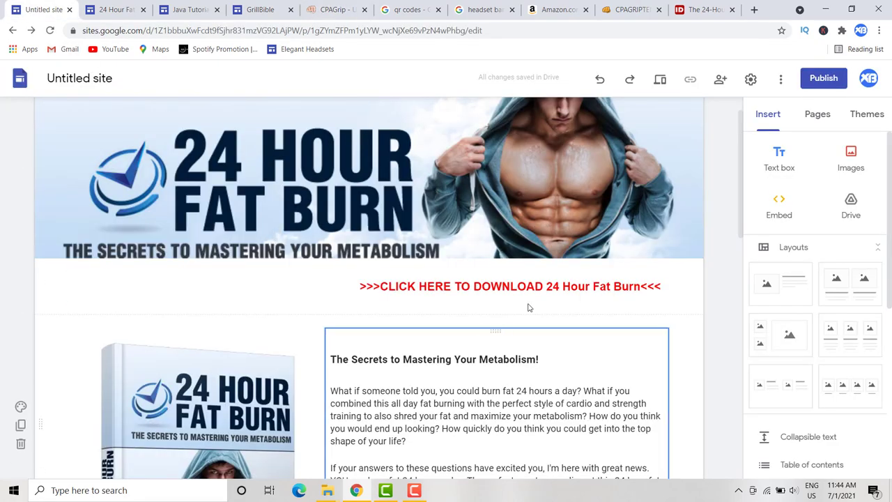
{"action": "scroll", "coordinate": [590, 285], "scroll_direction": "down", "scroll_amount": 5}
{"action": "scroll", "coordinate": [550, 283], "scroll_direction": "down", "scroll_amount": 4}
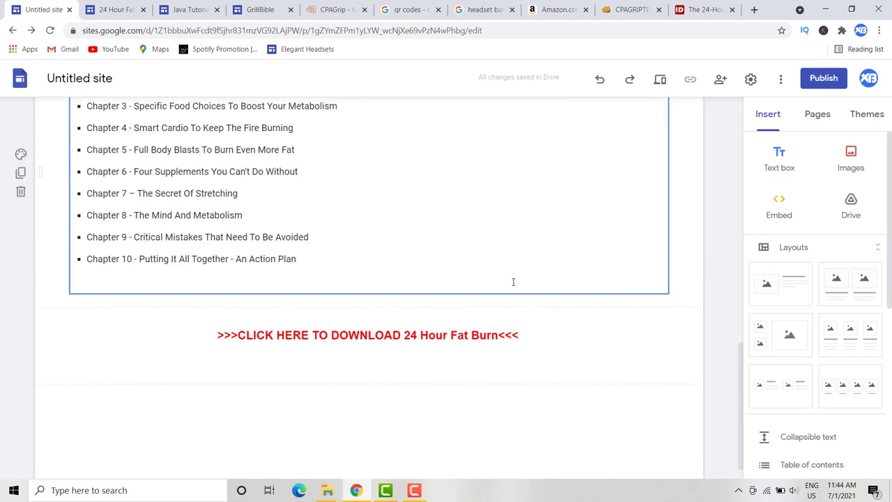
{"action": "mouse_move", "coordinate": [218, 309]}
{"action": "left_mouse_down"}
{"action": "mouse_move", "coordinate": [480, 325]}
{"action": "mouse_move", "coordinate": [520, 312]}
{"action": "left_mouse_up"}
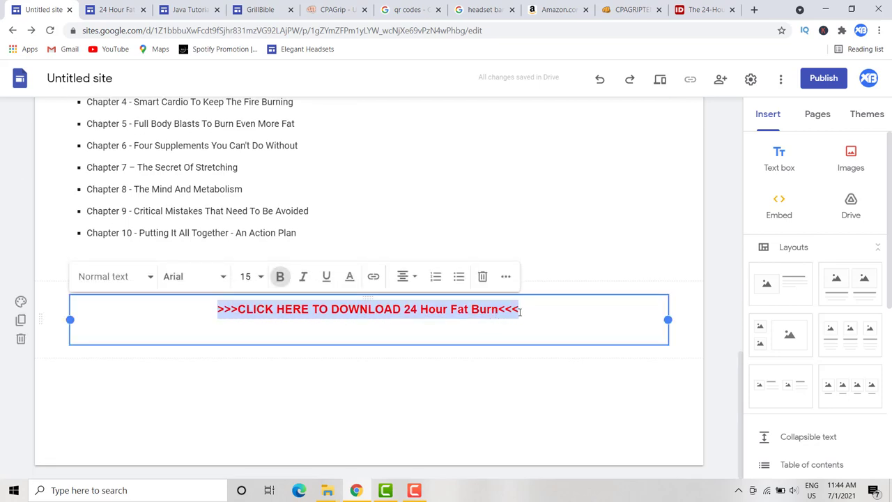
{"action": "left_click", "coordinate": [373, 276]}
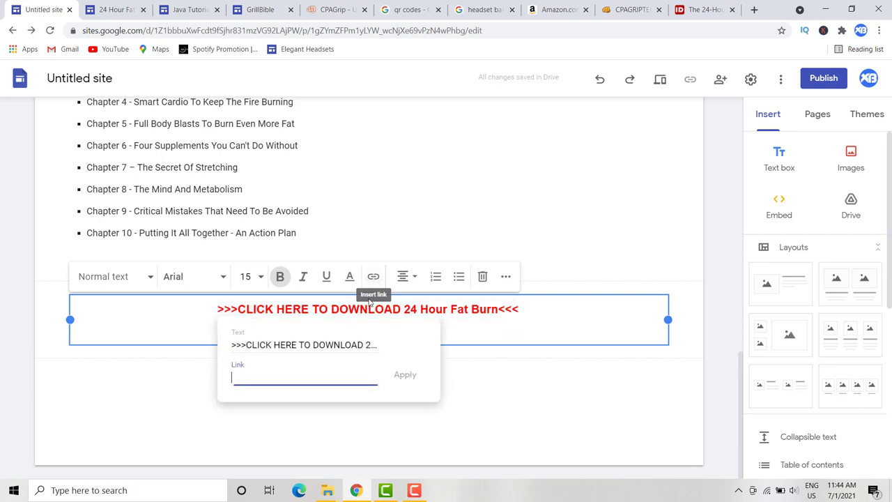
{"action": "left_click", "coordinate": [372, 183]}
{"action": "scroll", "coordinate": [372, 183], "scroll_direction": "up", "scroll_amount": 6}
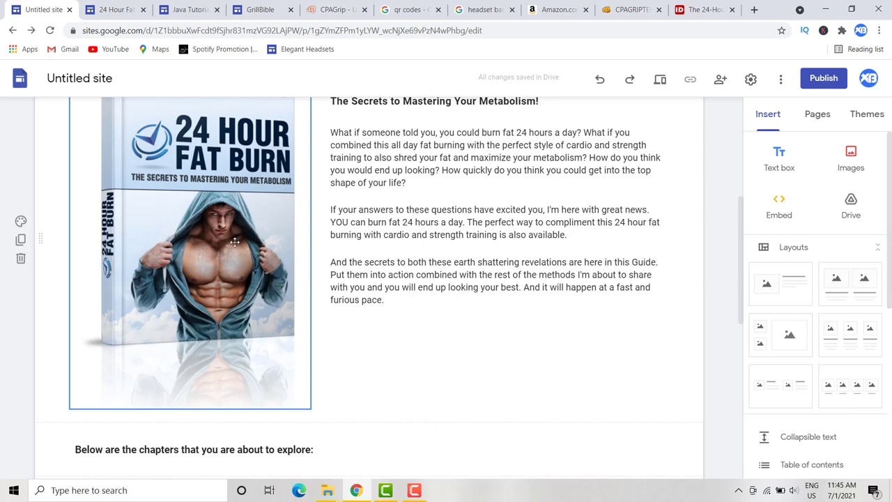
- Switch to CPAGrip, reopen the Odaban Gaming Headset locker for editing and examine its preview
{"action": "left_click", "coordinate": [323, 10]}
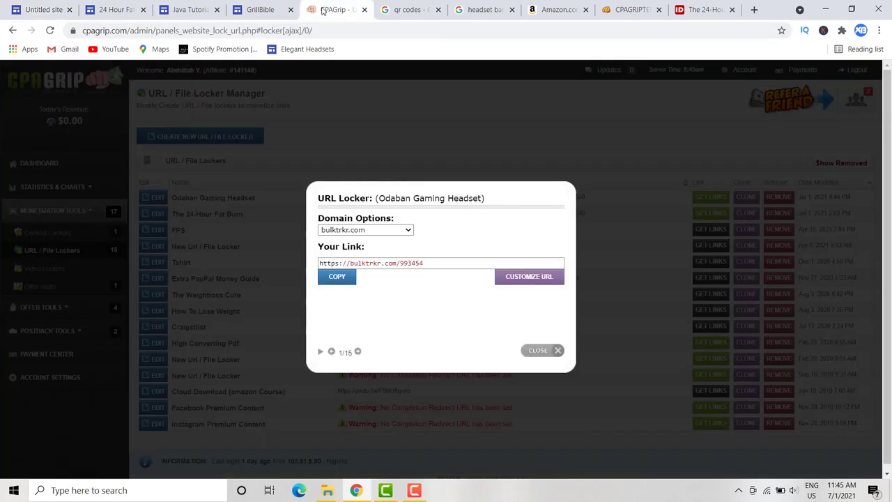
{"action": "key", "text": "Escape"}
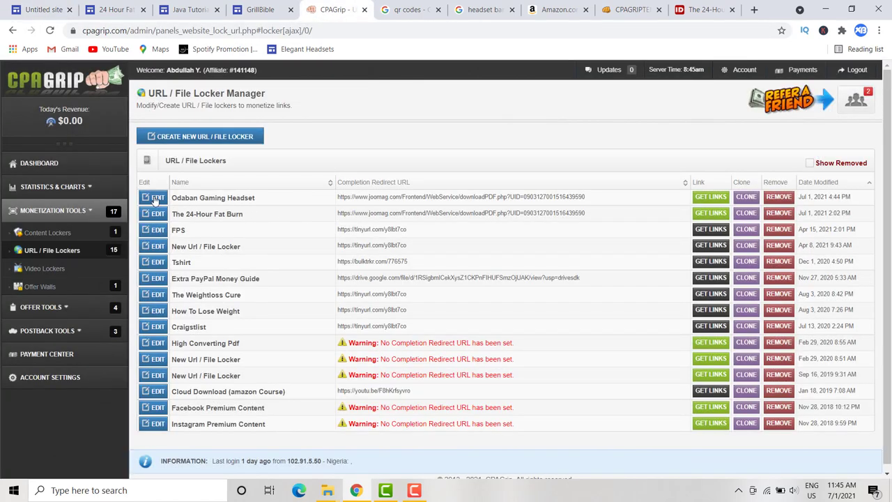
{"action": "left_click", "coordinate": [156, 198]}
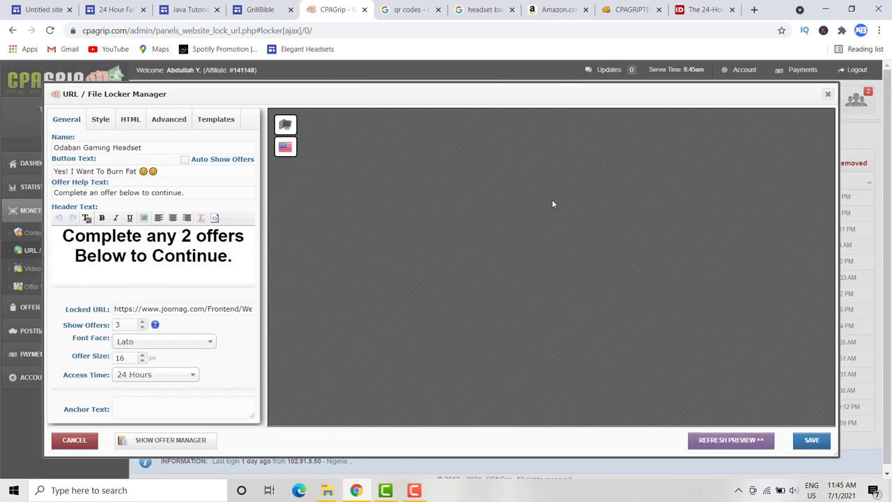
{"action": "scroll", "coordinate": [608, 228], "scroll_direction": "down", "scroll_amount": 15}
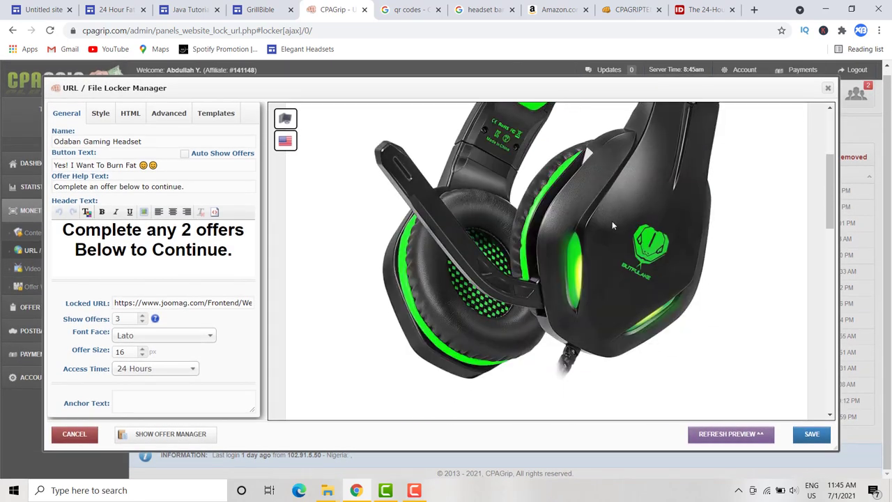
{"action": "scroll", "coordinate": [613, 223], "scroll_direction": "up", "scroll_amount": 10}
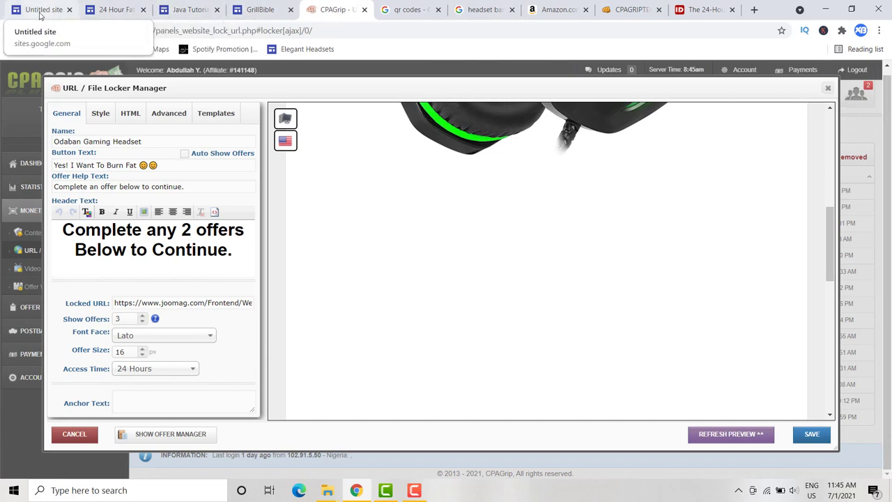
- Examine the published Java Tutorial page and the Development and Design course listings on udemyfreecourses.org
{"action": "left_click", "coordinate": [191, 9]}
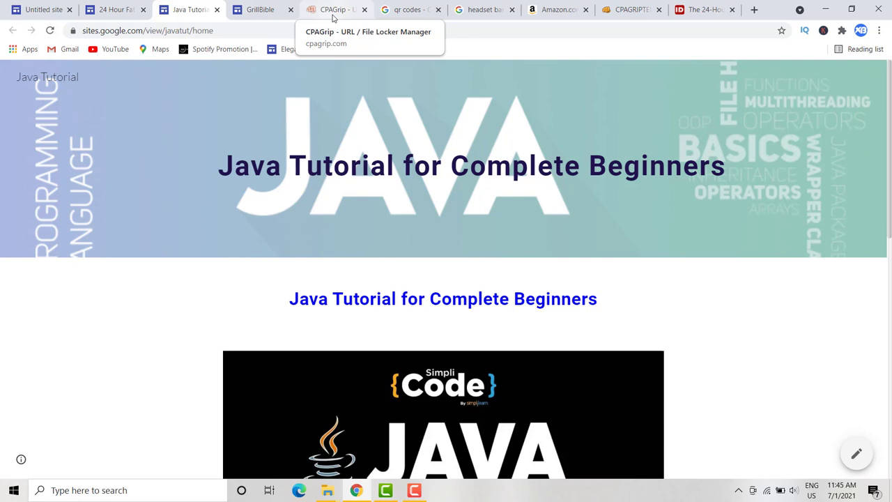
{"action": "left_click", "coordinate": [408, 10]}
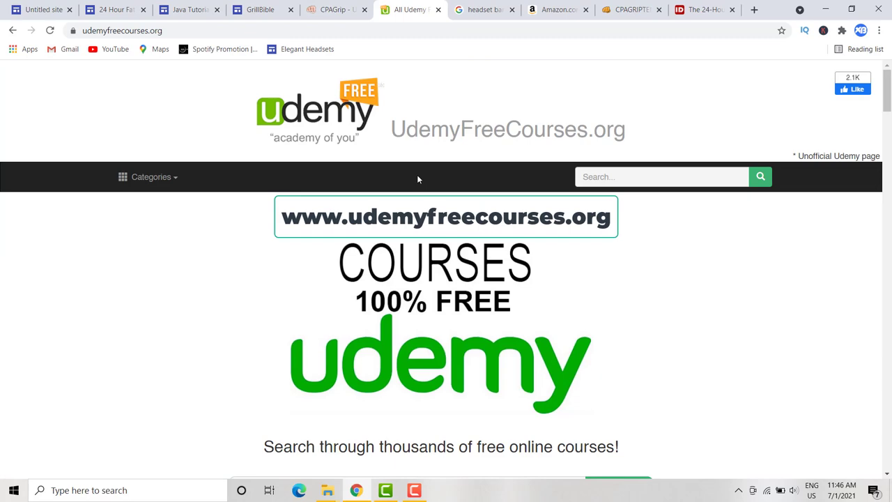
{"action": "scroll", "coordinate": [391, 172], "scroll_direction": "down", "scroll_amount": 2}
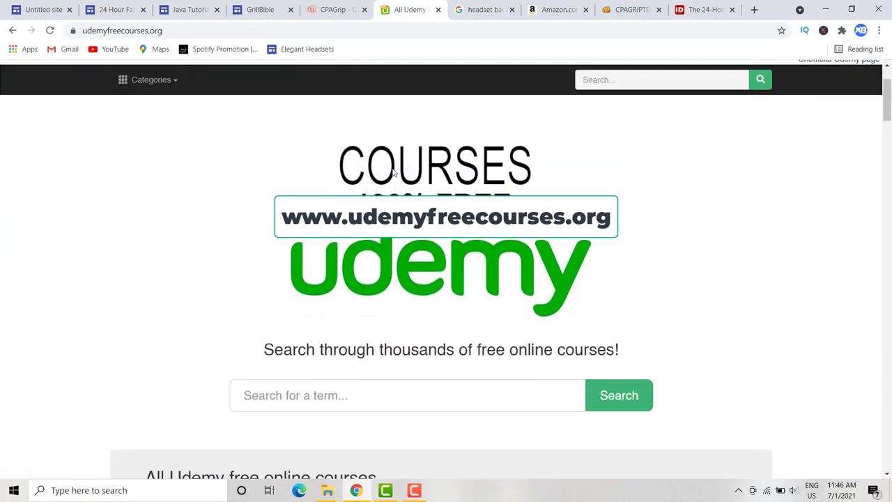
{"action": "scroll", "coordinate": [391, 171], "scroll_direction": "down", "scroll_amount": 10}
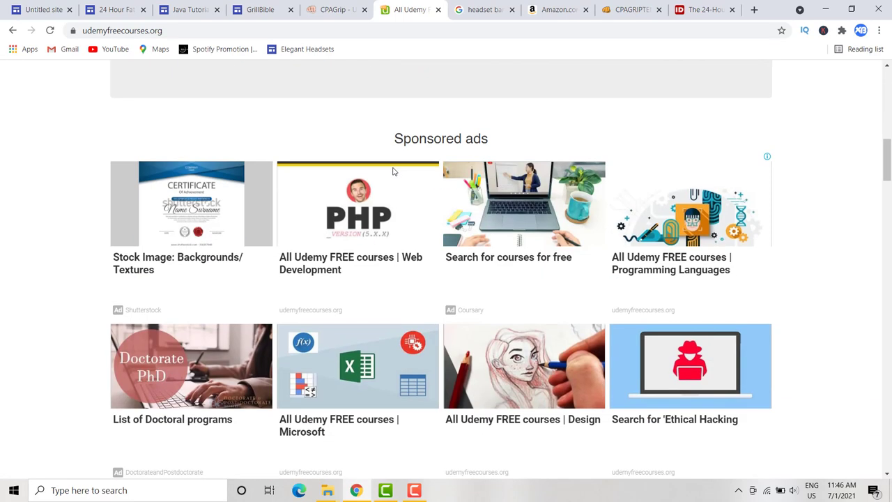
{"action": "scroll", "coordinate": [392, 170], "scroll_direction": "down", "scroll_amount": 6}
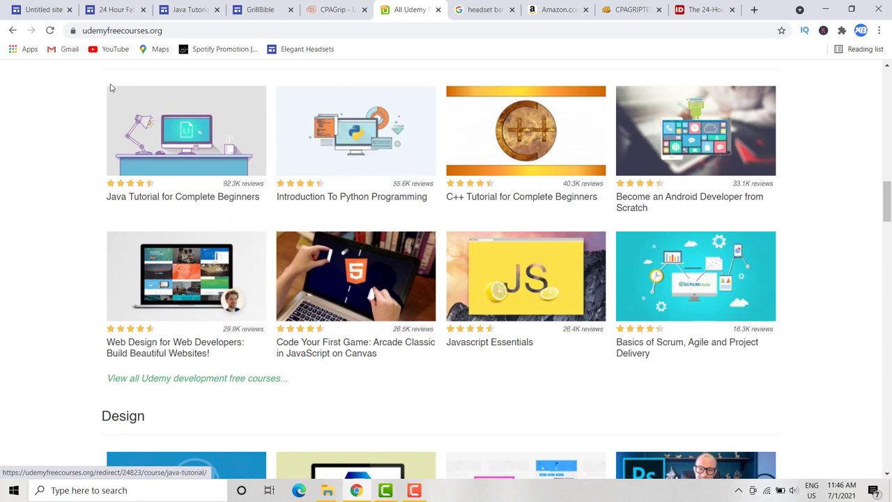
{"action": "left_click_drag", "start_coordinate": [85, 83], "coordinate": [766, 351]}
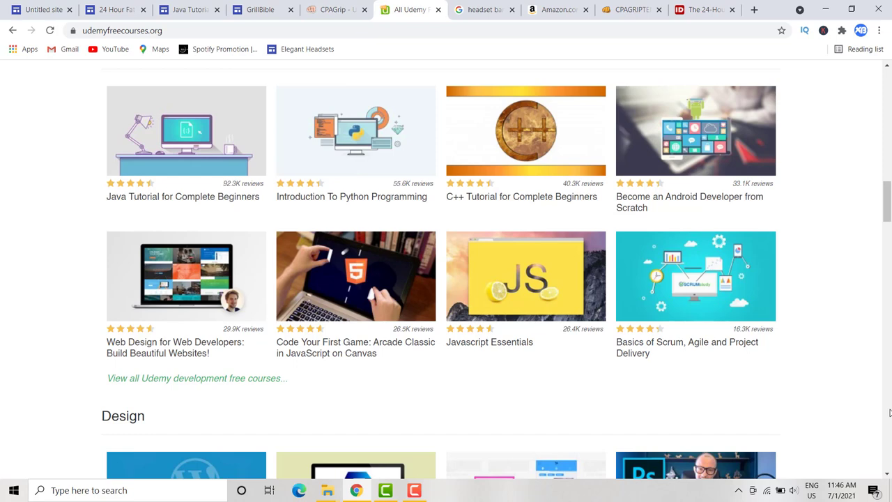
{"action": "scroll", "coordinate": [852, 382], "scroll_direction": "down", "scroll_amount": 3}
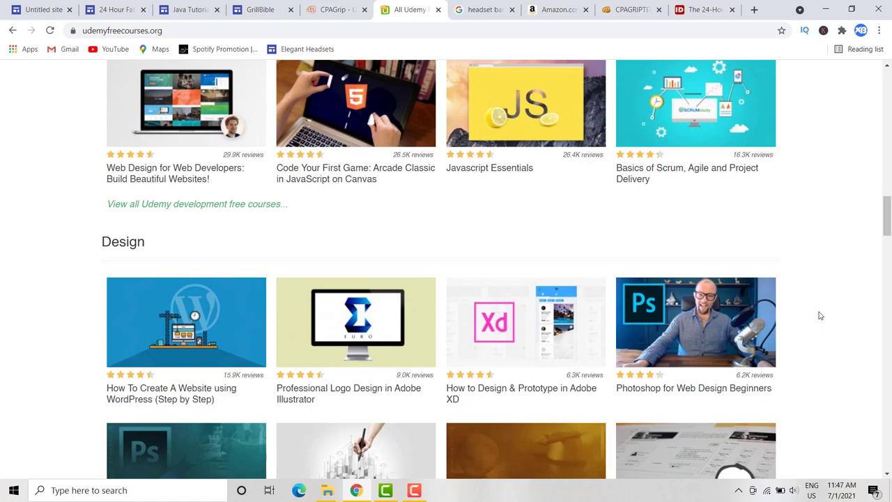
{"action": "scroll", "coordinate": [791, 249], "scroll_direction": "down", "scroll_amount": 1}
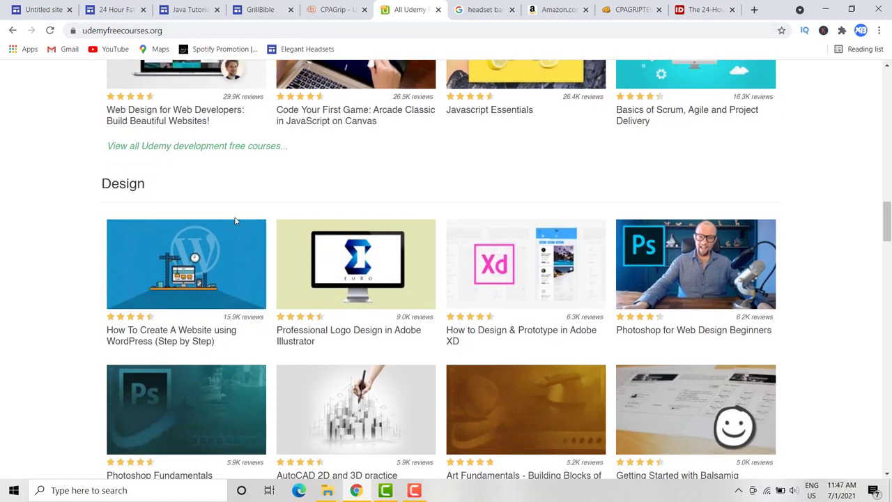
{"action": "scroll", "coordinate": [240, 233], "scroll_direction": "down", "scroll_amount": 1}
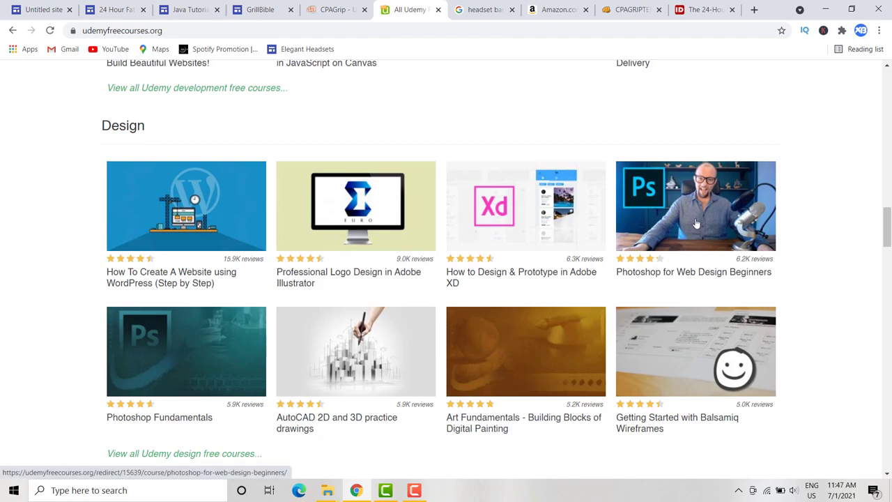
{"action": "scroll", "coordinate": [285, 239], "scroll_direction": "up", "scroll_amount": 5}
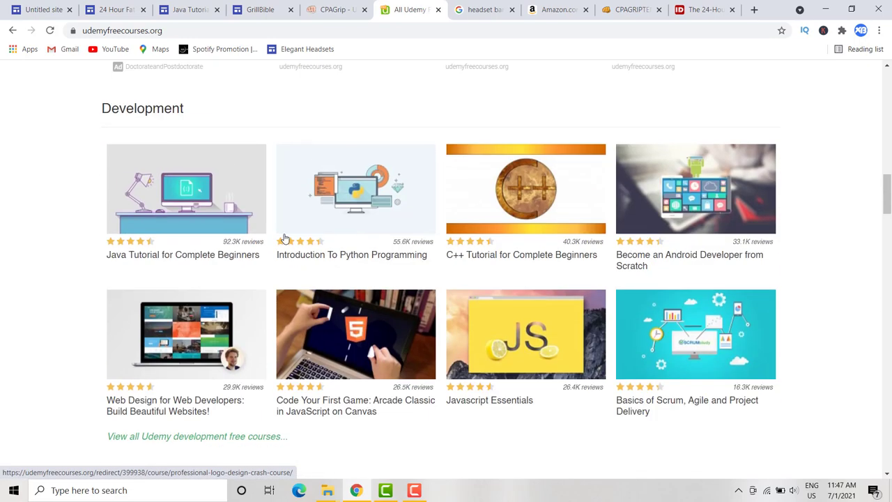
- Look through the Udemy course categories, from Development and Business down to Marketing and Lifestyle
{"action": "scroll", "coordinate": [263, 199], "scroll_direction": "down", "scroll_amount": 12}
{"action": "scroll", "coordinate": [264, 201], "scroll_direction": "down", "scroll_amount": 5}
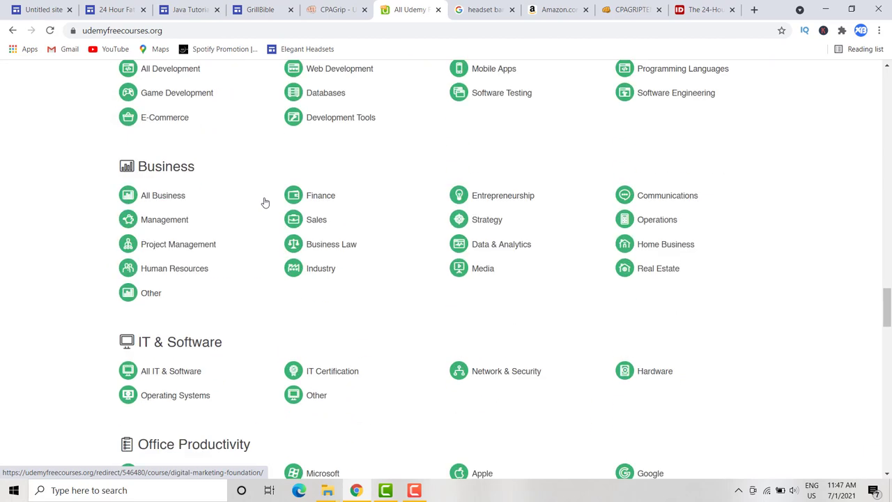
{"action": "scroll", "coordinate": [143, 148], "scroll_direction": "up", "scroll_amount": 2}
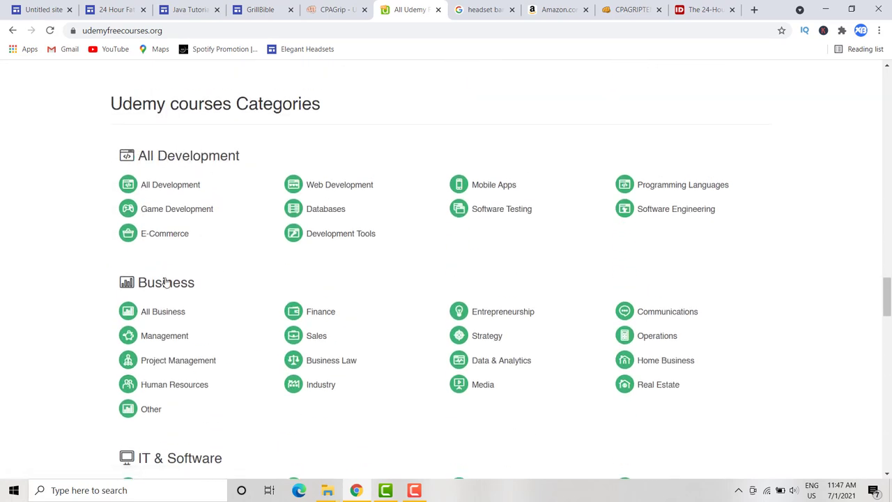
{"action": "scroll", "coordinate": [167, 244], "scroll_direction": "down", "scroll_amount": 6}
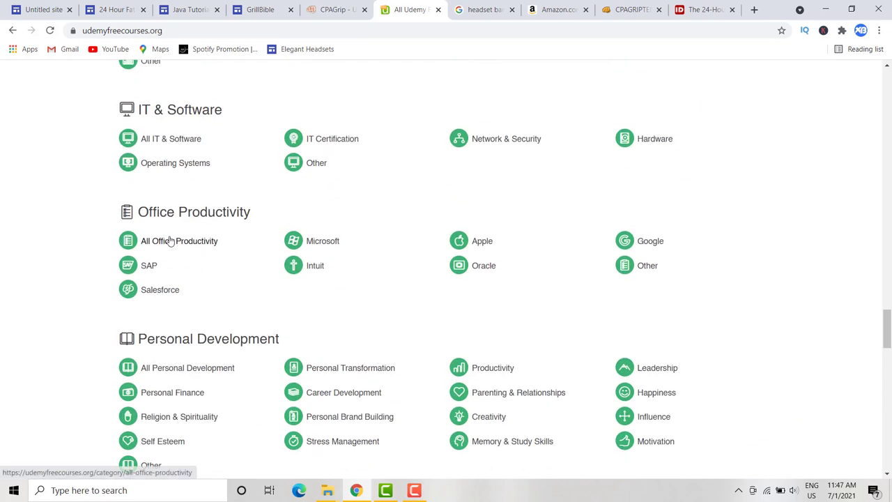
{"action": "scroll", "coordinate": [170, 240], "scroll_direction": "down", "scroll_amount": 6}
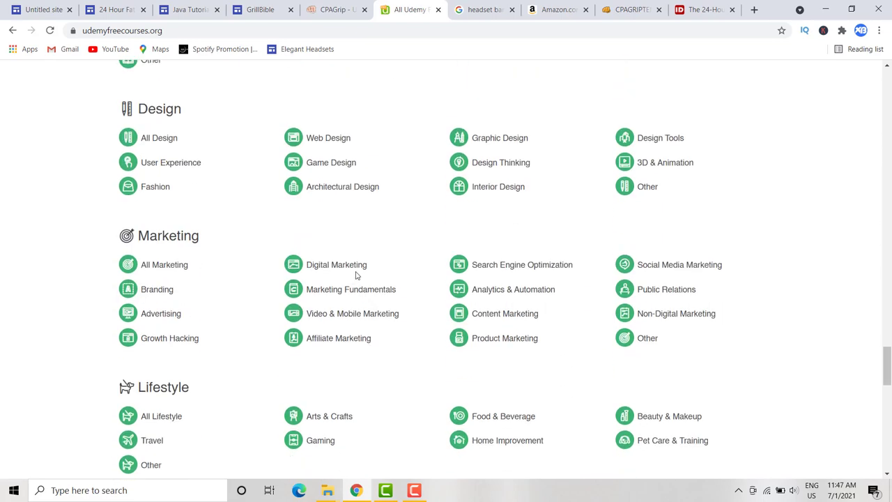
- Look through the remaining Udemy course categories, including Lifestyle, Photography and Health & Fitness
{"action": "scroll", "coordinate": [355, 274], "scroll_direction": "down", "scroll_amount": 3}
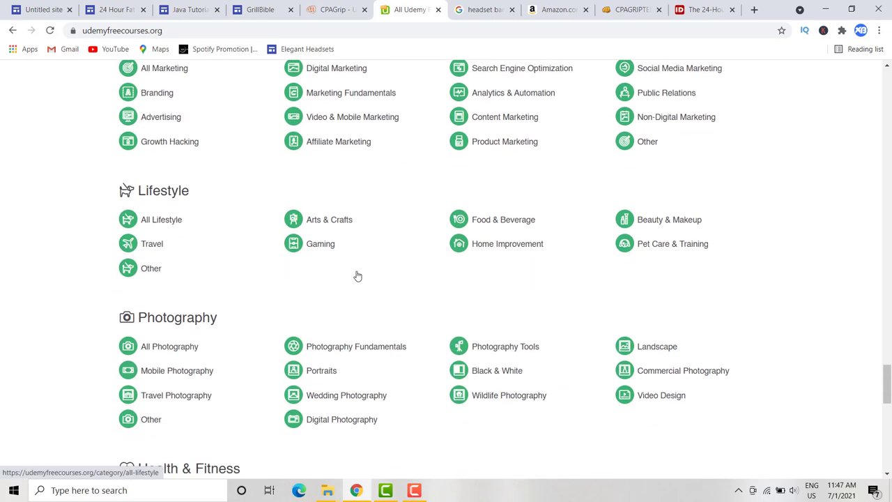
{"action": "scroll", "coordinate": [352, 277], "scroll_direction": "down", "scroll_amount": 2}
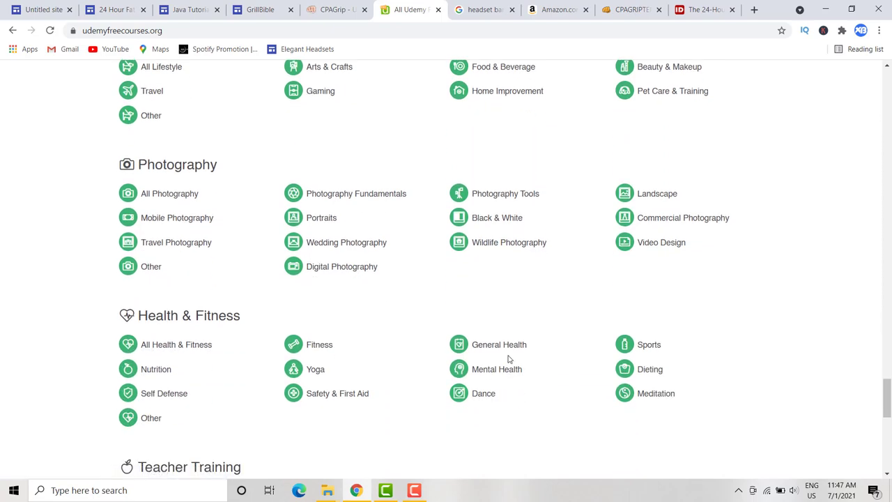
{"action": "scroll", "coordinate": [510, 358], "scroll_direction": "up", "scroll_amount": 20}
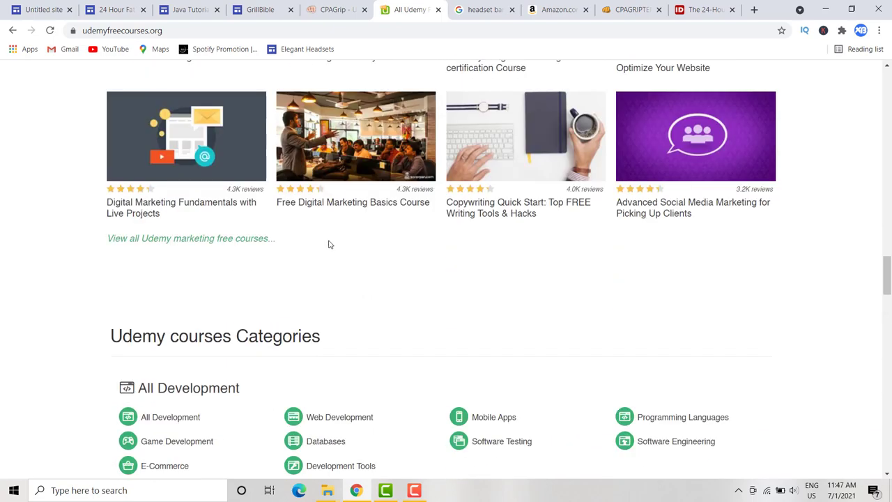
{"action": "scroll", "coordinate": [310, 239], "scroll_direction": "up", "scroll_amount": 15}
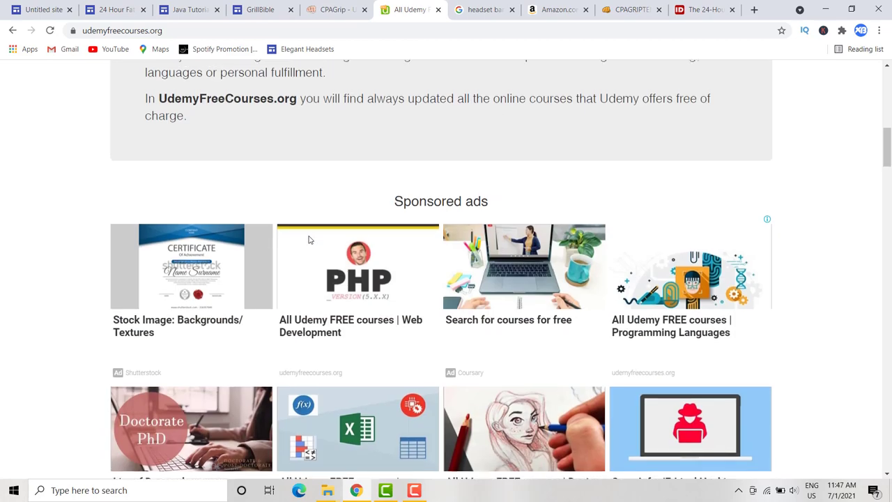
- Open the Java Tutorial for Complete Beginners course from the Development listings on udemyfreecourses.org
{"action": "scroll", "coordinate": [310, 239], "scroll_direction": "down", "scroll_amount": 10}
{"action": "scroll", "coordinate": [311, 239], "scroll_direction": "up", "scroll_amount": 2}
{"action": "scroll", "coordinate": [310, 239], "scroll_direction": "down", "scroll_amount": 2}
{"action": "scroll", "coordinate": [310, 239], "scroll_direction": "down", "scroll_amount": 3}
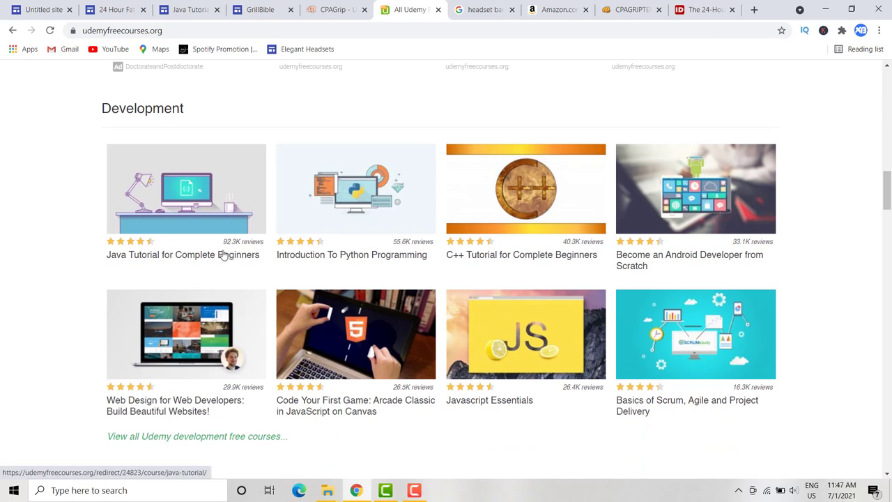
{"action": "left_click", "coordinate": [223, 256]}
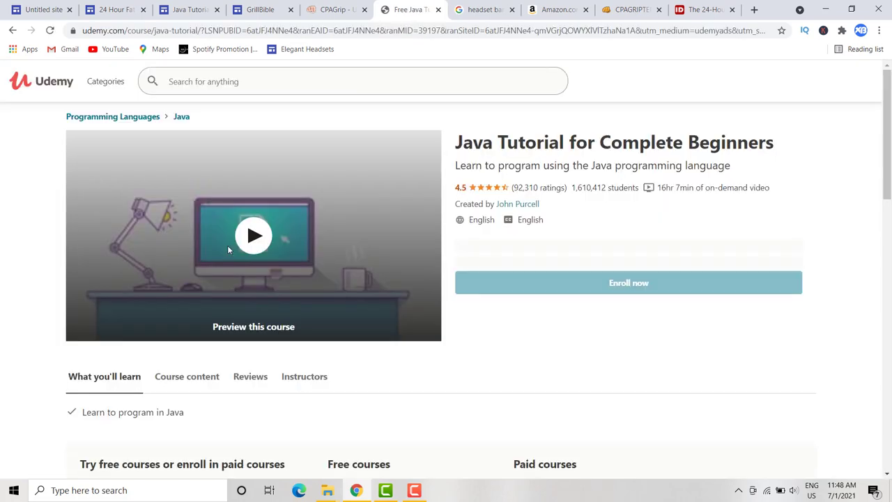
- Examine the Udemy page of the Java course, covering its title block, free versus paid comparison and related paid courses
{"action": "scroll", "coordinate": [244, 244], "scroll_direction": "down", "scroll_amount": 3}
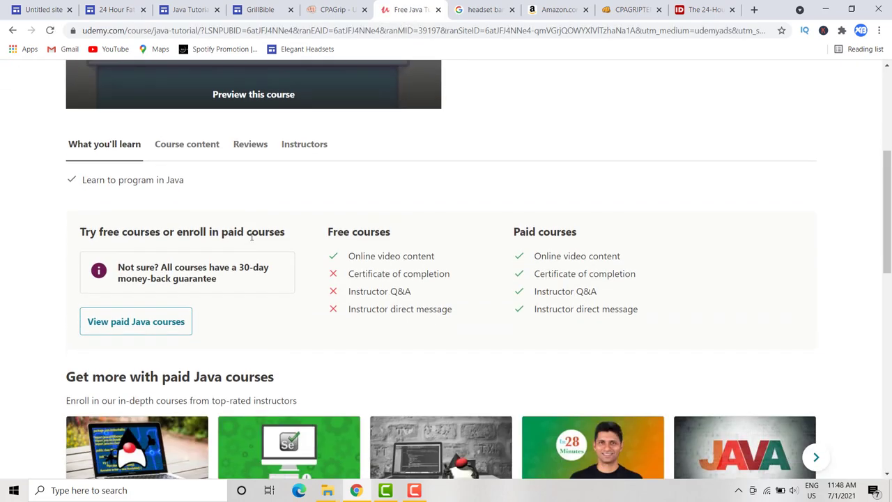
{"action": "scroll", "coordinate": [273, 223], "scroll_direction": "down", "scroll_amount": 2}
{"action": "scroll", "coordinate": [274, 226], "scroll_direction": "down", "scroll_amount": 3}
{"action": "scroll", "coordinate": [273, 225], "scroll_direction": "up", "scroll_amount": 6}
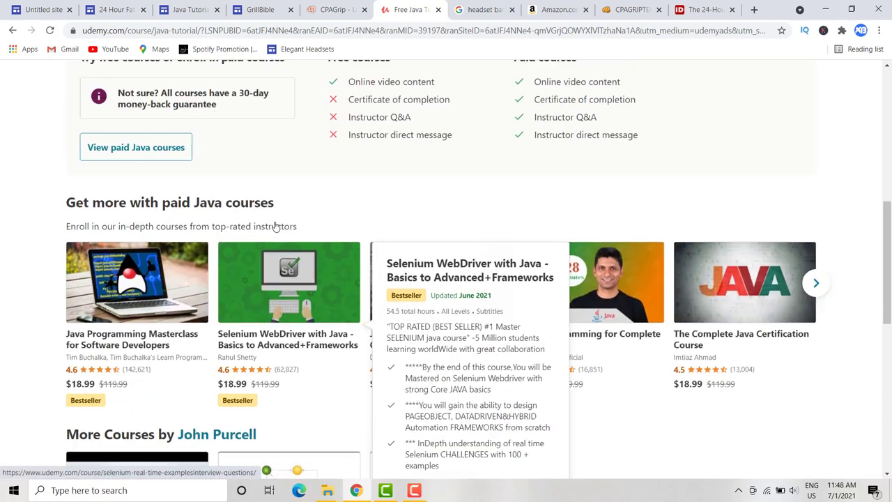
{"action": "scroll", "coordinate": [269, 224], "scroll_direction": "up", "scroll_amount": 2}
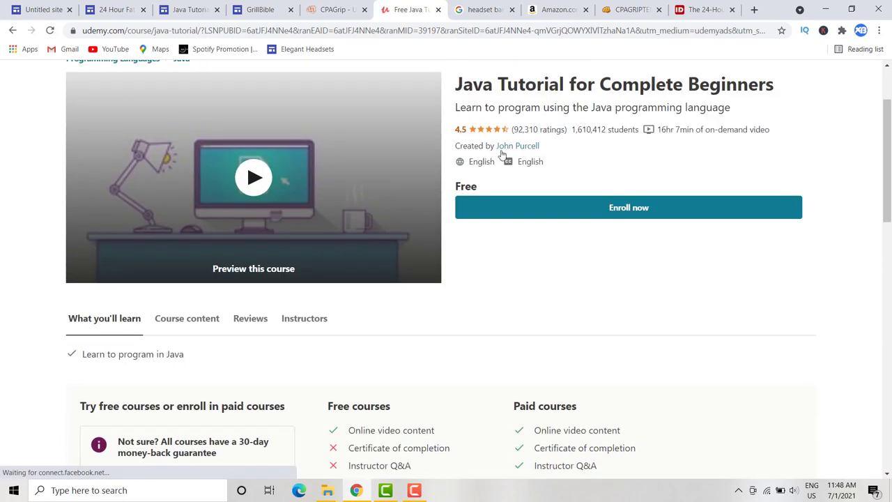
{"action": "scroll", "coordinate": [568, 157], "scroll_direction": "up", "scroll_amount": 2}
{"action": "scroll", "coordinate": [568, 209], "scroll_direction": "down", "scroll_amount": 2}
{"action": "scroll", "coordinate": [446, 185], "scroll_direction": "down", "scroll_amount": 1}
{"action": "scroll", "coordinate": [460, 183], "scroll_direction": "up", "scroll_amount": 2}
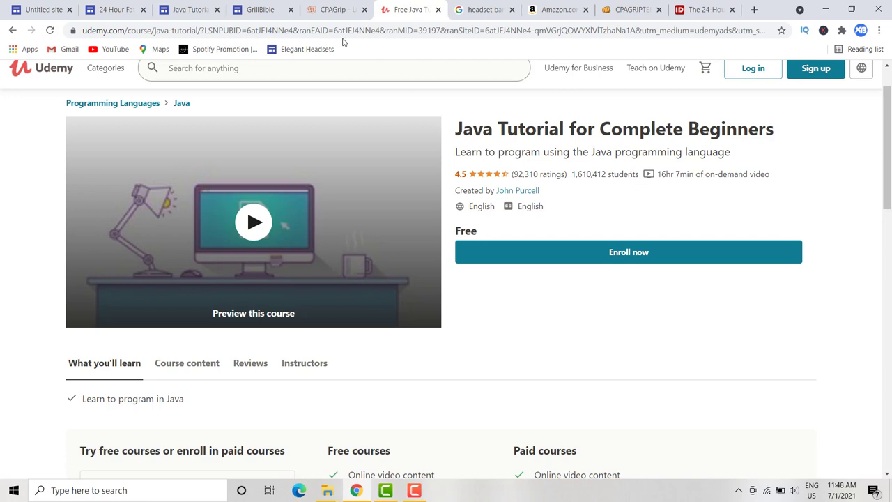
- Switch to the published Java Tutorial site and examine it from the banner and image down to the Course content section
{"action": "left_click", "coordinate": [186, 9]}
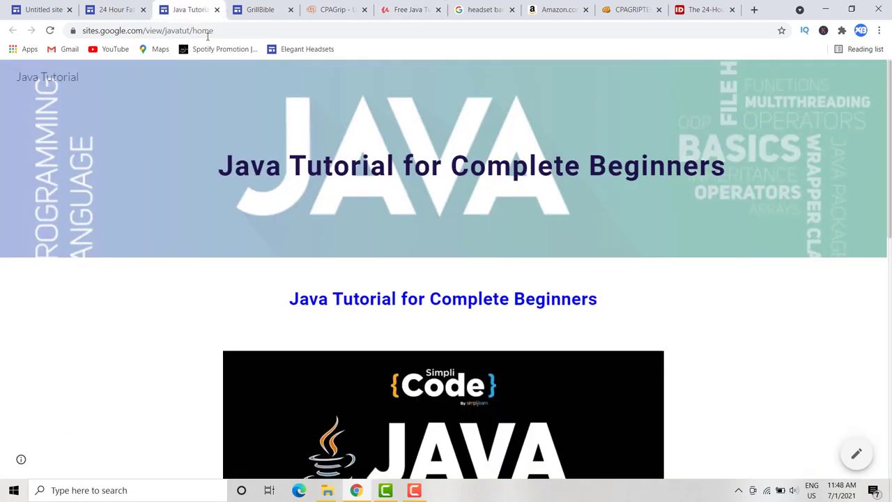
{"action": "scroll", "coordinate": [336, 147], "scroll_direction": "down", "scroll_amount": 7}
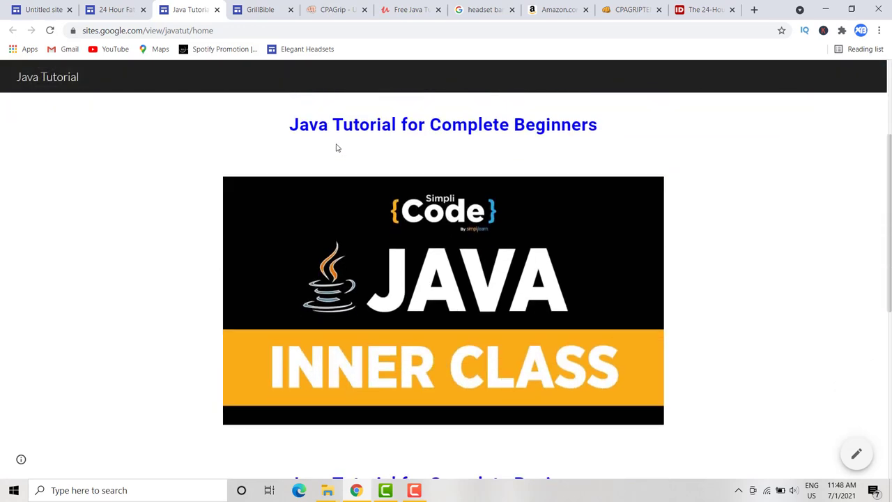
{"action": "scroll", "coordinate": [336, 145], "scroll_direction": "down", "scroll_amount": 2}
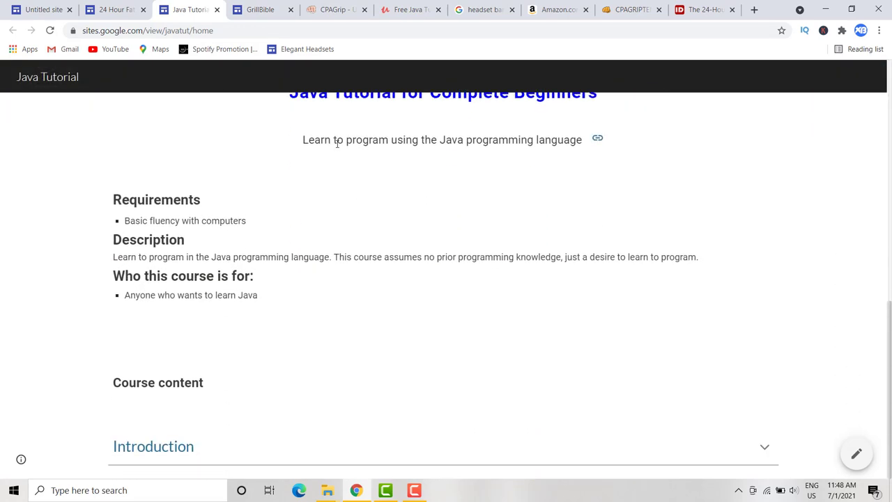
{"action": "scroll", "coordinate": [374, 211], "scroll_direction": "up", "scroll_amount": 7}
{"action": "scroll", "coordinate": [389, 215], "scroll_direction": "up", "scroll_amount": 2}
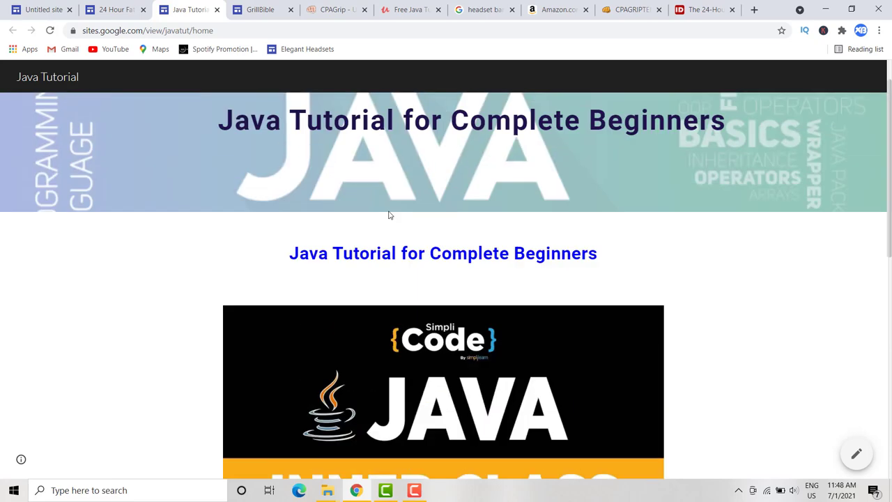
{"action": "scroll", "coordinate": [389, 214], "scroll_direction": "down", "scroll_amount": 2}
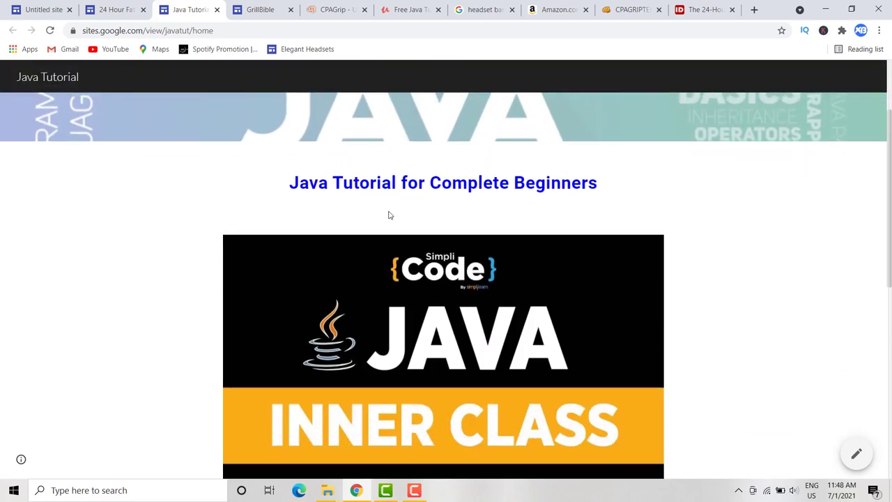
{"action": "scroll", "coordinate": [389, 215], "scroll_direction": "down", "scroll_amount": 6}
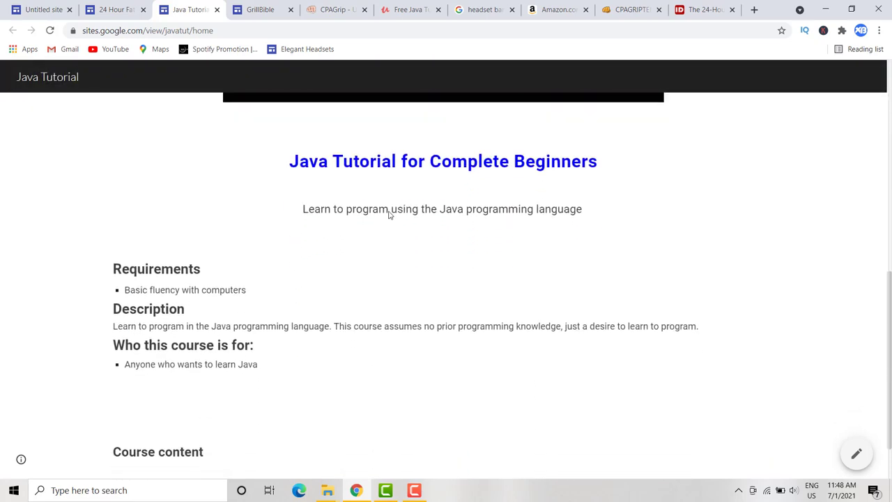
{"action": "scroll", "coordinate": [389, 215], "scroll_direction": "down", "scroll_amount": 1}
{"action": "scroll", "coordinate": [398, 214], "scroll_direction": "down", "scroll_amount": 1}
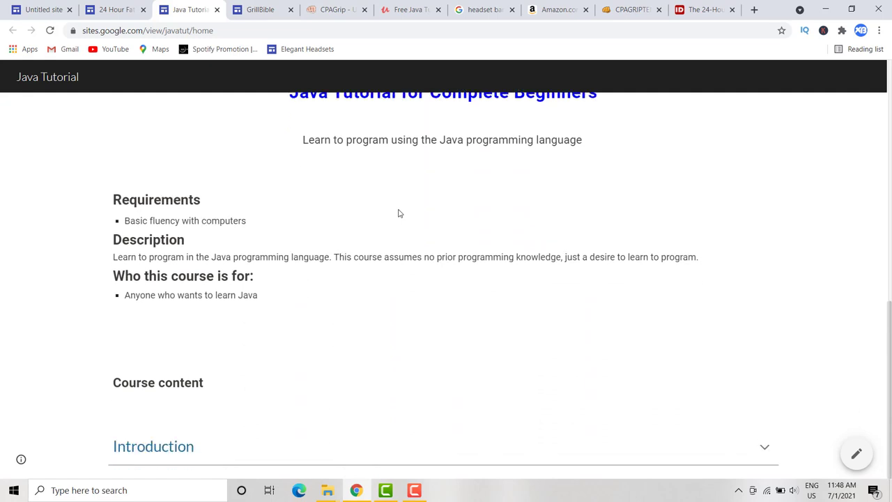
{"action": "scroll", "coordinate": [398, 214], "scroll_direction": "up", "scroll_amount": 5}
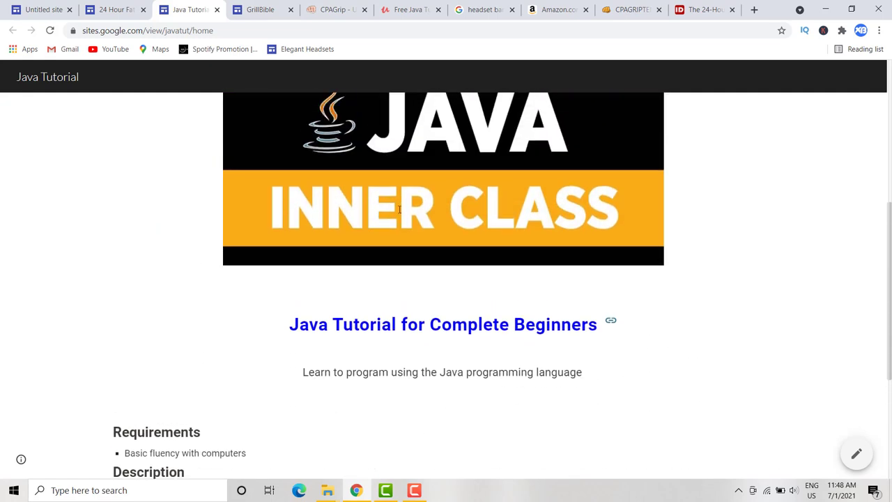
{"action": "scroll", "coordinate": [399, 214], "scroll_direction": "up", "scroll_amount": 4}
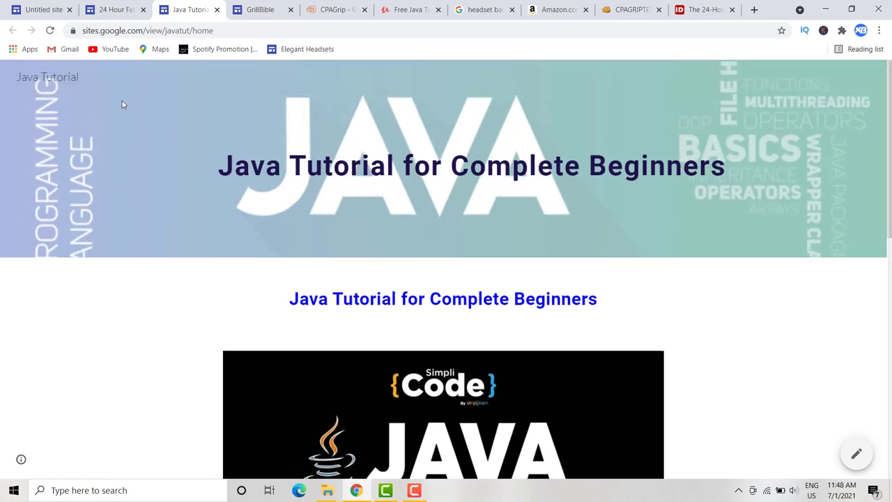
- Switch to the 24 Hour Fat Burn site in the Google Sites editor and review its banner and download line
{"action": "left_click", "coordinate": [108, 12]}
{"action": "left_click", "coordinate": [34, 9]}
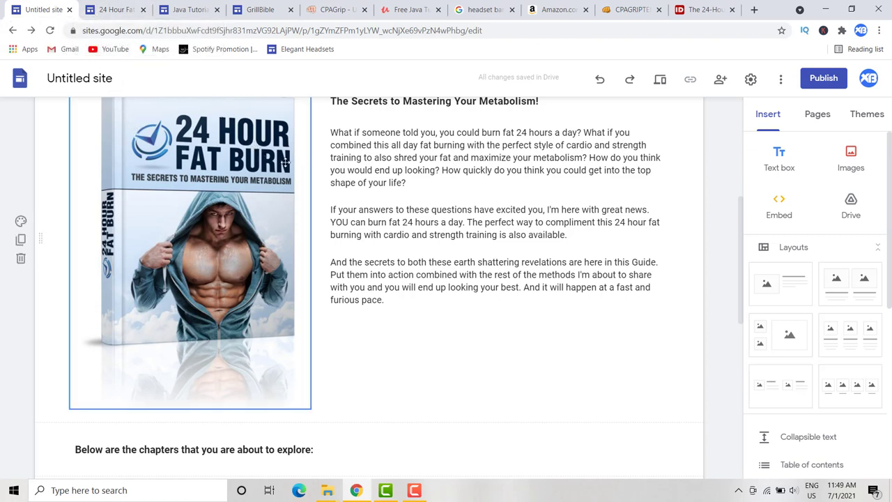
{"action": "scroll", "coordinate": [284, 163], "scroll_direction": "up", "scroll_amount": 3}
{"action": "scroll", "coordinate": [284, 164], "scroll_direction": "up", "scroll_amount": 2}
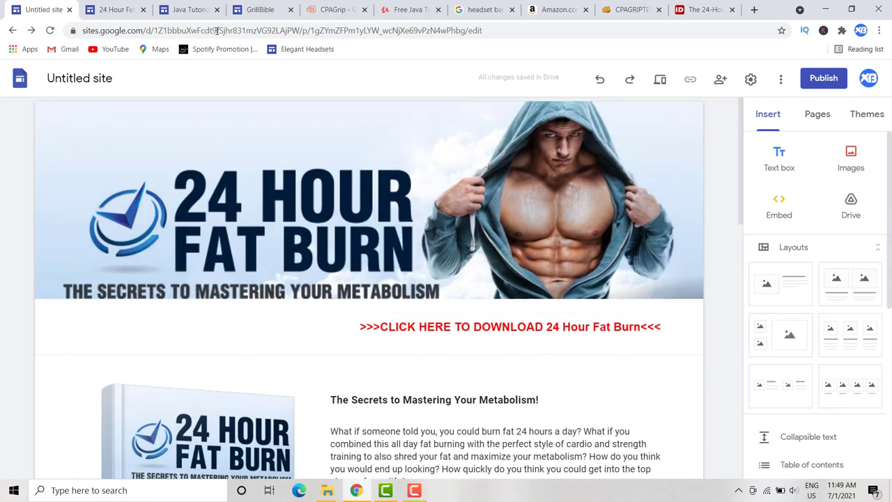
- Return to the published Java Tutorial site and check its headings, course image, Requirements and Description
{"action": "left_click", "coordinate": [188, 10]}
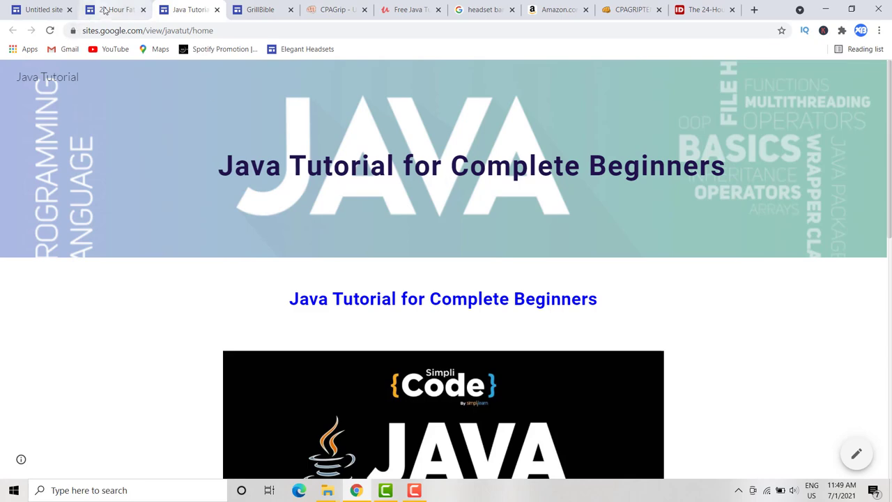
{"action": "scroll", "coordinate": [597, 260], "scroll_direction": "down", "scroll_amount": 1}
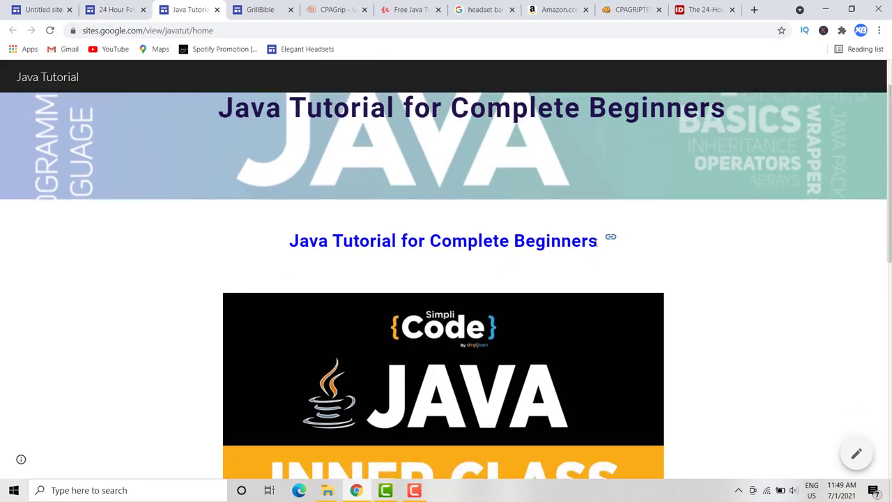
{"action": "scroll", "coordinate": [305, 237], "scroll_direction": "down", "scroll_amount": 3}
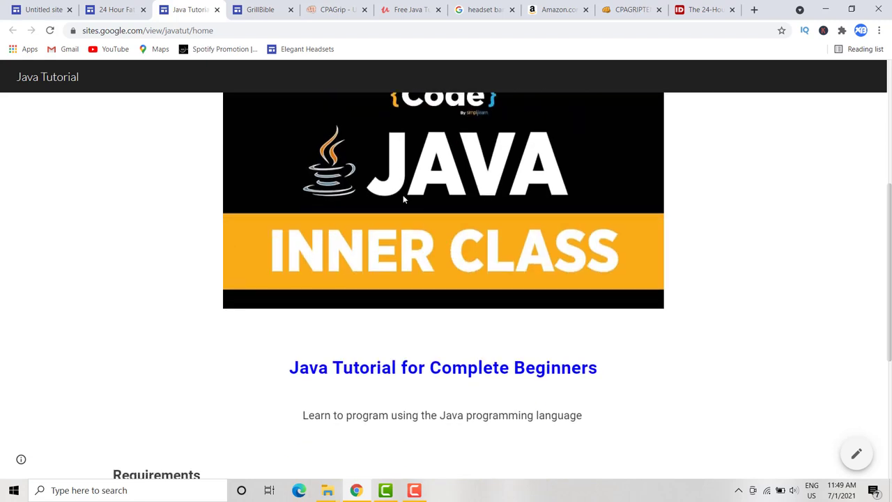
{"action": "scroll", "coordinate": [346, 159], "scroll_direction": "down", "scroll_amount": 3}
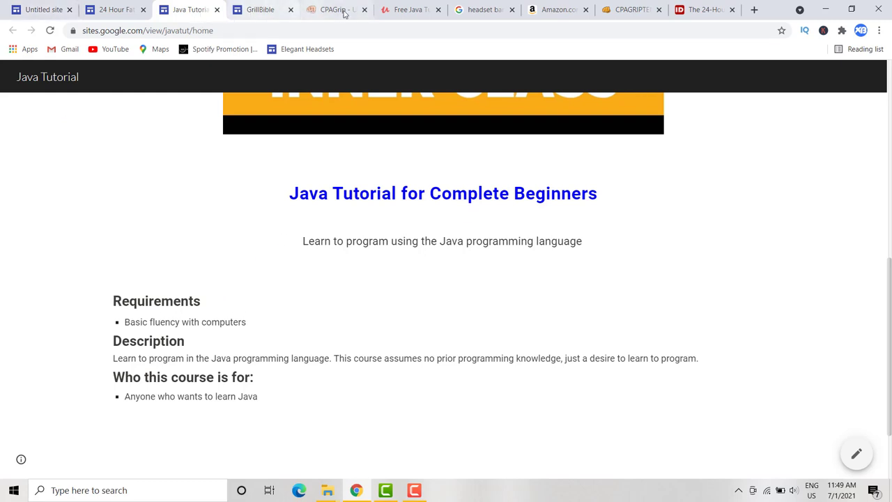
- On the Udemy Java course page, show the course content, expand the description and select the text from Requirements through Who this course is for
{"action": "left_click", "coordinate": [400, 10]}
{"action": "scroll", "coordinate": [361, 149], "scroll_direction": "down", "scroll_amount": 5}
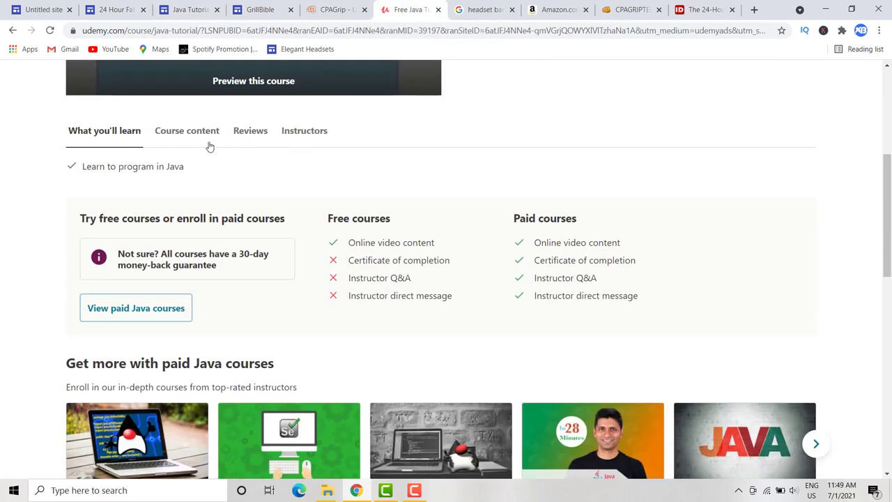
{"action": "left_click", "coordinate": [199, 133]}
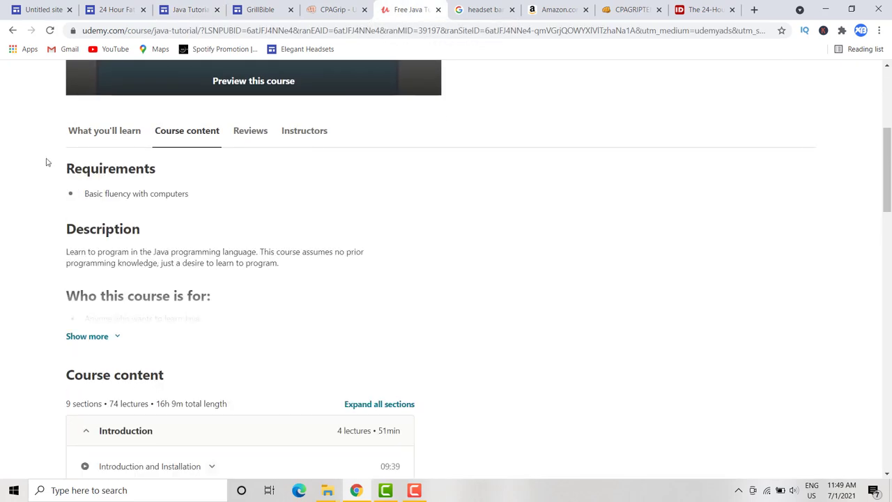
{"action": "left_click", "coordinate": [110, 337]}
{"action": "left_click_drag", "start_coordinate": [66, 170], "coordinate": [216, 334]}
{"action": "scroll", "coordinate": [159, 199], "scroll_direction": "down", "scroll_amount": 3}
- On the published Java Tutorial site, expand the Introduction section under Course content and examine its lecture descriptions
{"action": "left_click", "coordinate": [111, 9]}
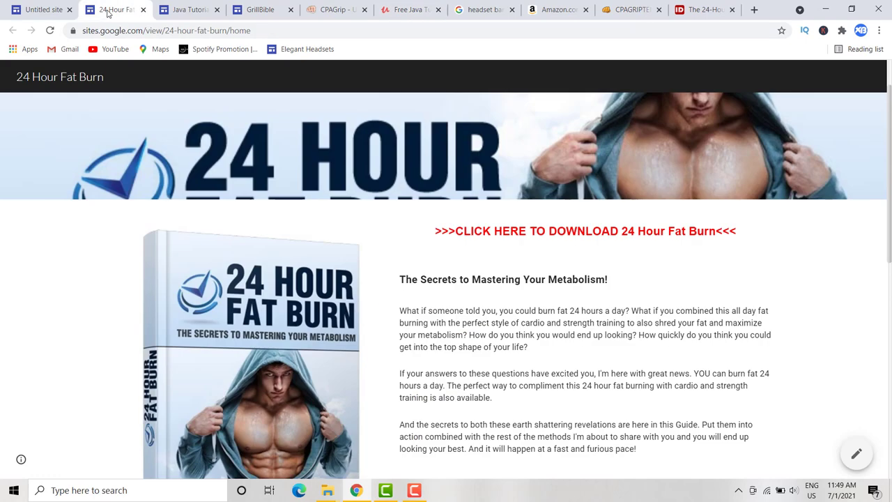
{"action": "left_click", "coordinate": [185, 9]}
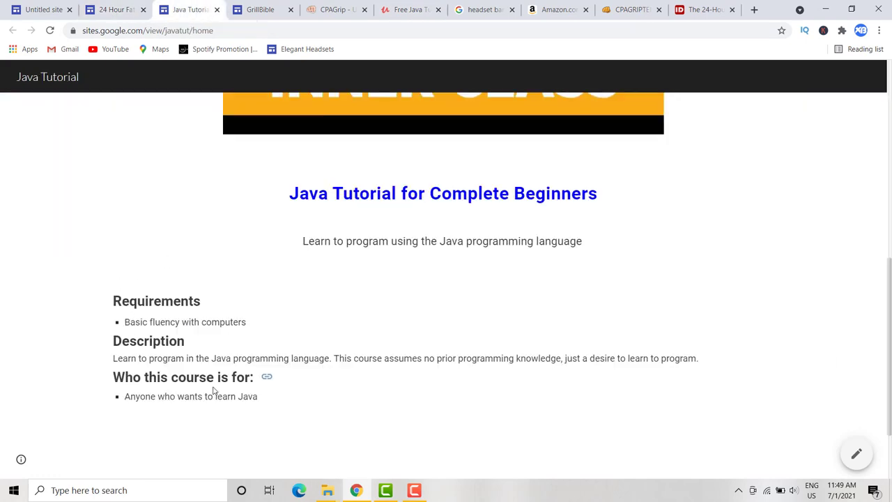
{"action": "scroll", "coordinate": [214, 392], "scroll_direction": "down", "scroll_amount": 2}
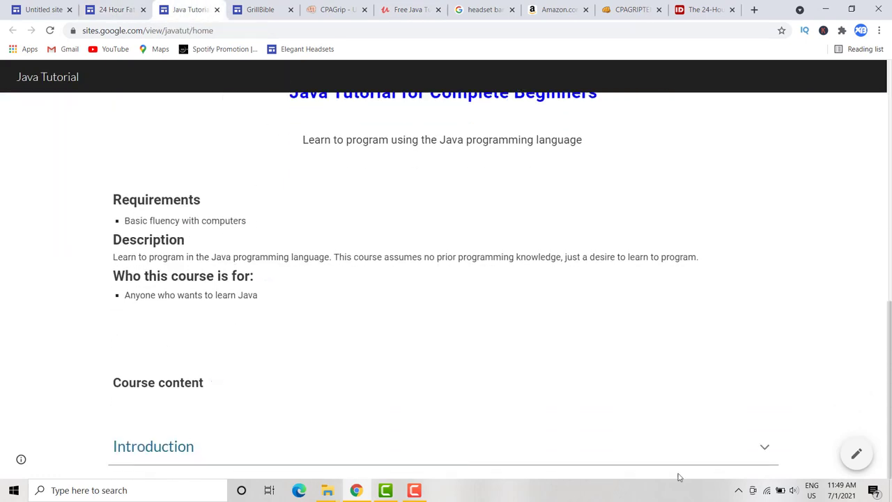
{"action": "left_click", "coordinate": [753, 446]}
{"action": "scroll", "coordinate": [448, 335], "scroll_direction": "down", "scroll_amount": 3}
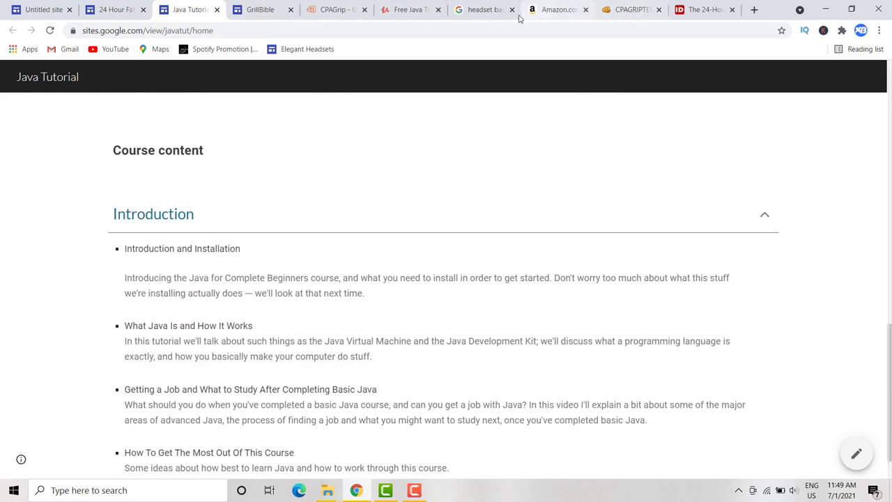
- Compare the Introduction lectures on the Udemy course page with the matching section of the published Java Tutorial site
{"action": "left_click", "coordinate": [402, 9]}
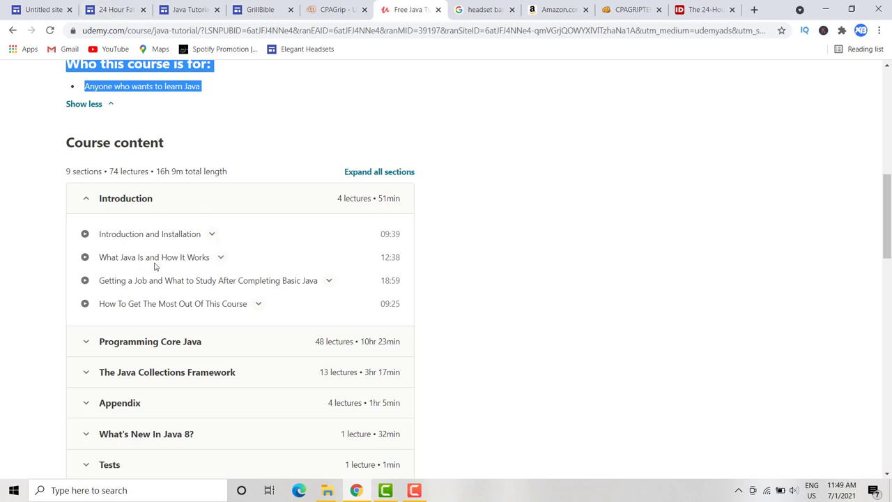
{"action": "left_click", "coordinate": [58, 12]}
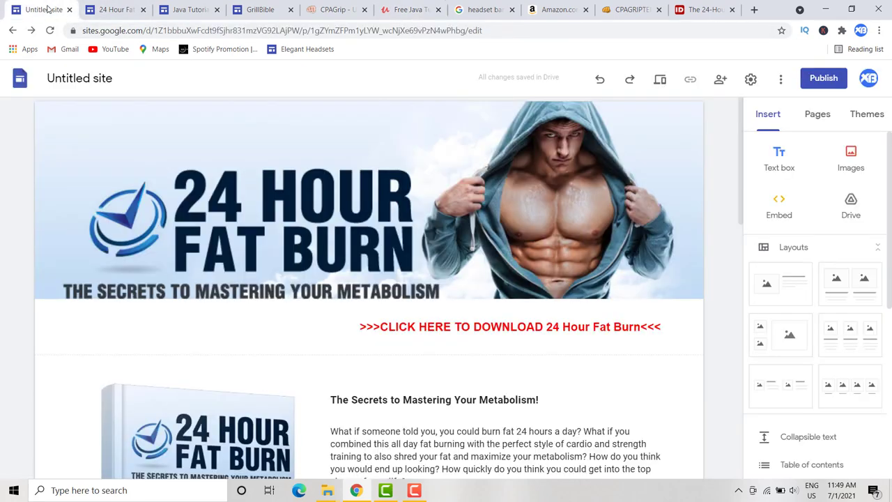
{"action": "left_click", "coordinate": [124, 9]}
{"action": "left_click", "coordinate": [180, 9]}
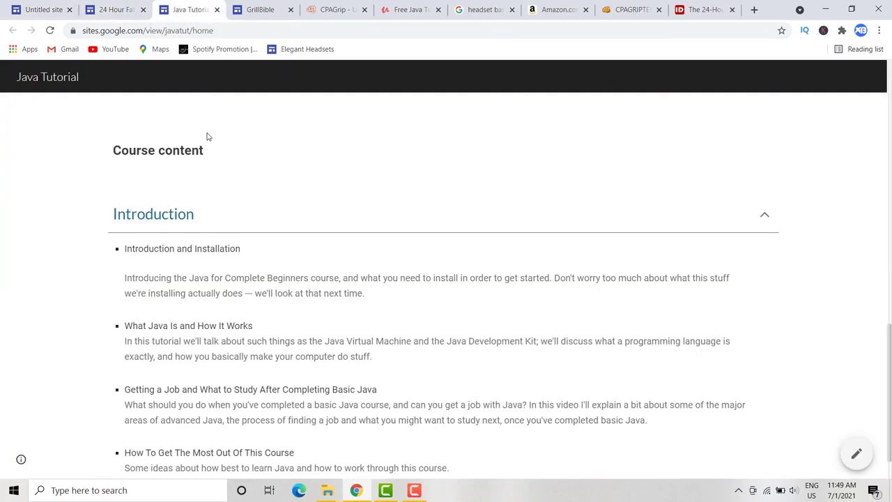
{"action": "scroll", "coordinate": [202, 140], "scroll_direction": "down", "scroll_amount": 1}
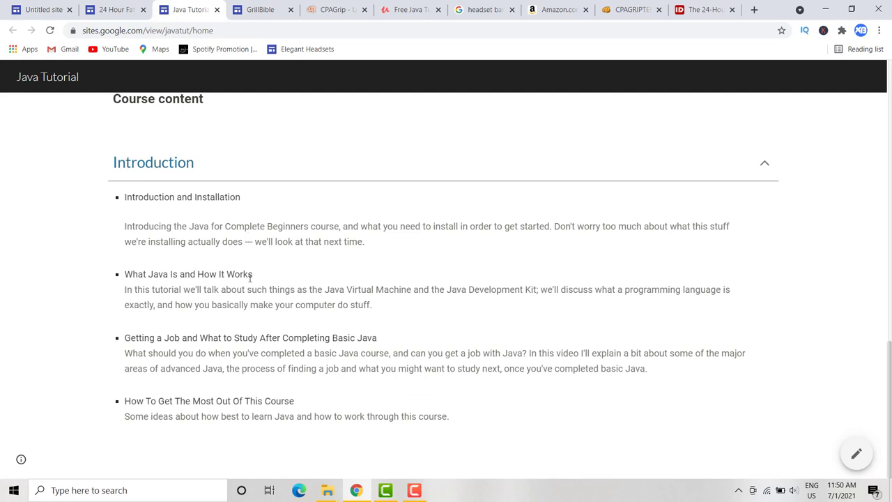
- Collapse the Introduction section on the published Java Tutorial site, and insert a collapsible text block below the download link in the Untitled site editor
{"action": "left_click", "coordinate": [764, 165]}
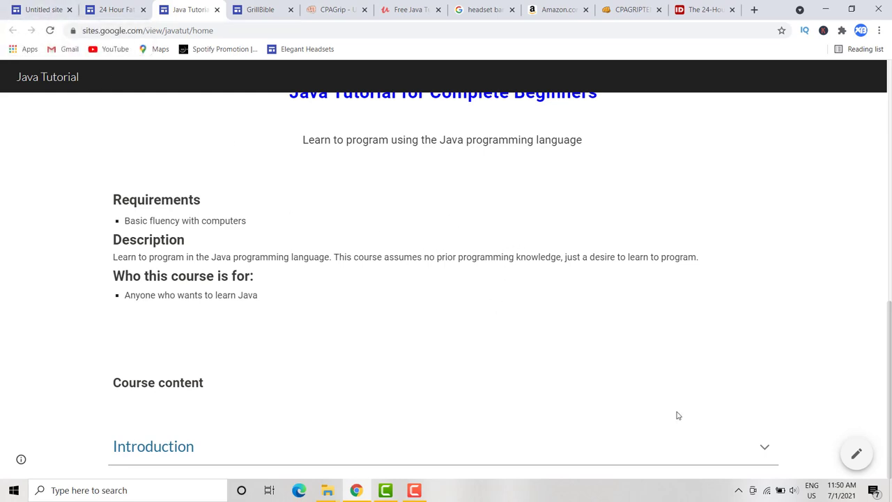
{"action": "scroll", "coordinate": [418, 244], "scroll_direction": "down", "scroll_amount": 3}
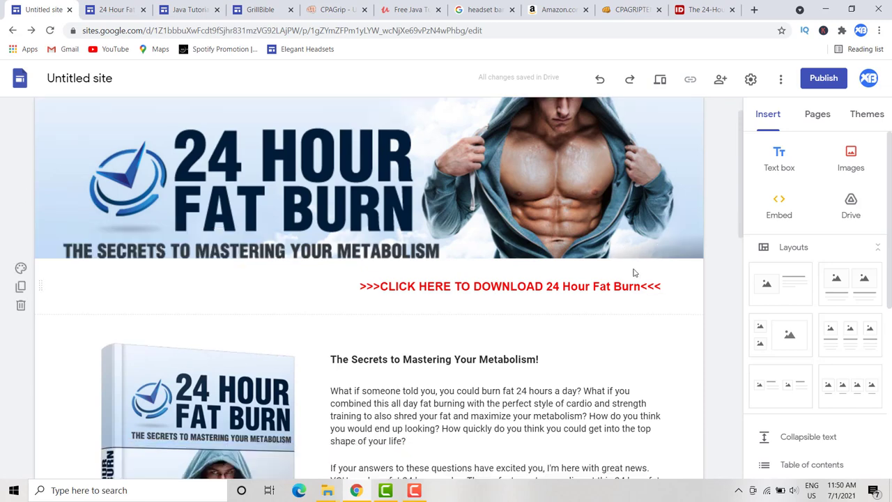
{"action": "scroll", "coordinate": [757, 342], "scroll_direction": "down", "scroll_amount": 2}
{"action": "left_click", "coordinate": [808, 322]}
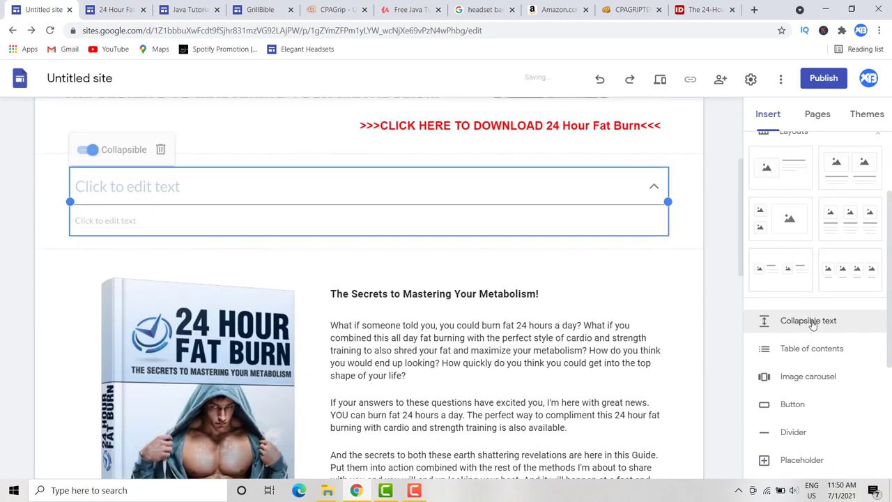
- On the Udemy Java course page, repeatedly collapse and expand the Introduction section to examine how it behaves, leaving it expanded
{"action": "left_click", "coordinate": [403, 9]}
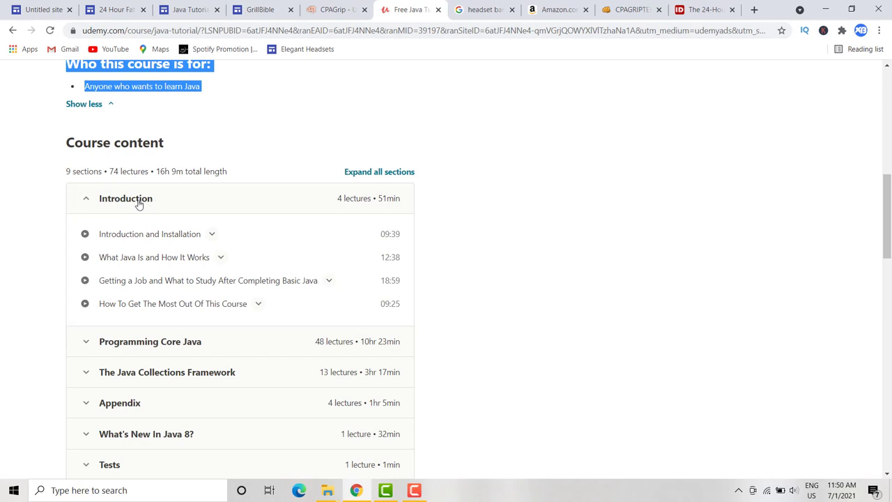
{"action": "left_click", "coordinate": [115, 201]}
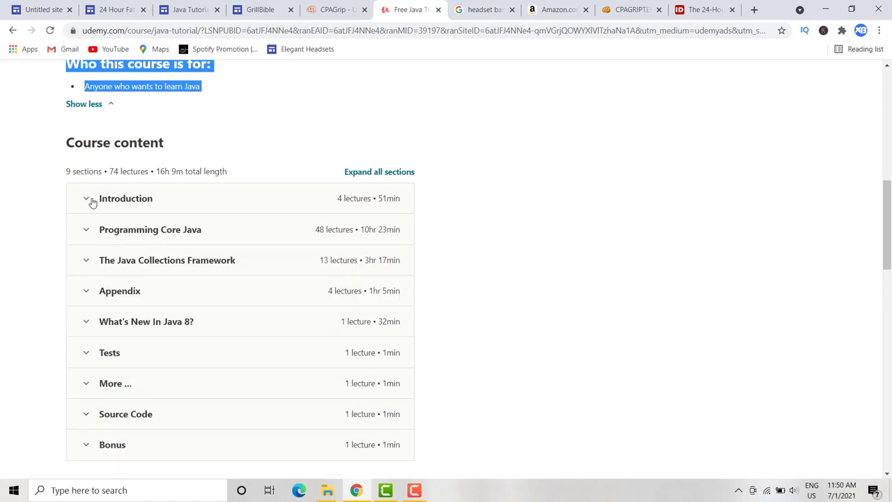
{"action": "left_click", "coordinate": [87, 201]}
{"action": "left_click", "coordinate": [87, 200]}
{"action": "left_click", "coordinate": [87, 201]}
{"action": "left_click", "coordinate": [87, 200]}
{"action": "left_click", "coordinate": [86, 201]}
{"action": "left_click", "coordinate": [91, 201]}
{"action": "left_click", "coordinate": [101, 200]}
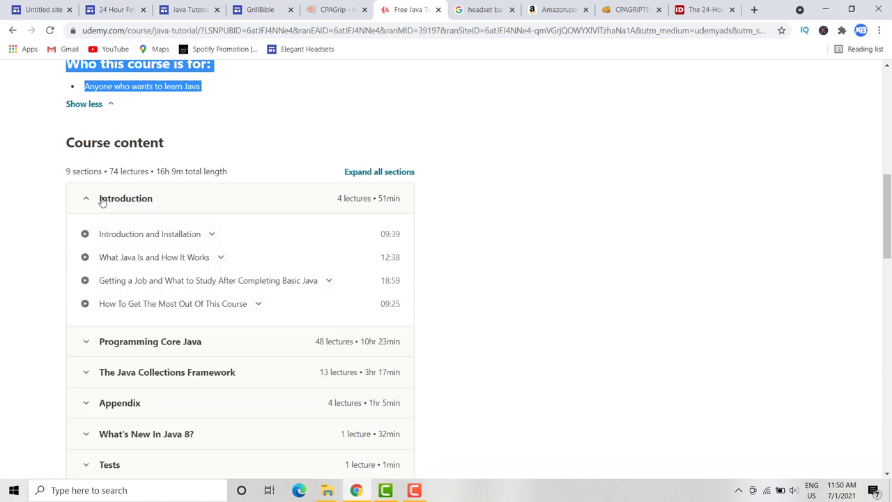
{"action": "left_click", "coordinate": [126, 206]}
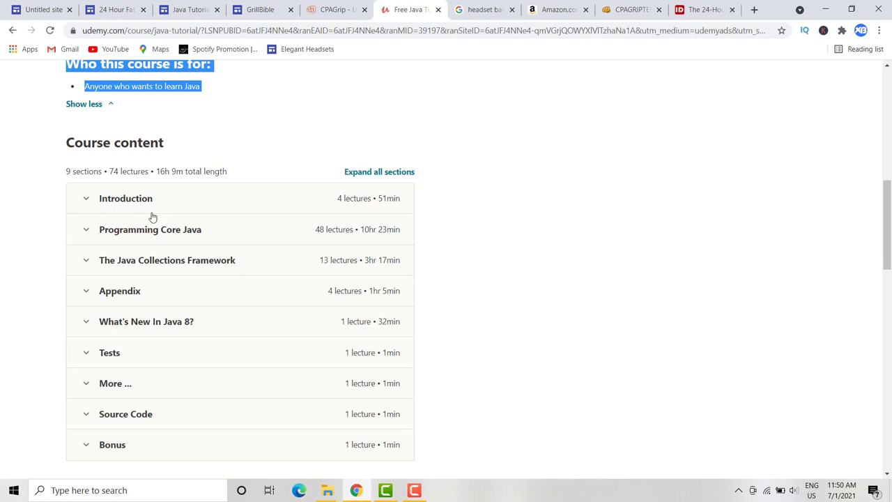
{"action": "left_click", "coordinate": [115, 202]}
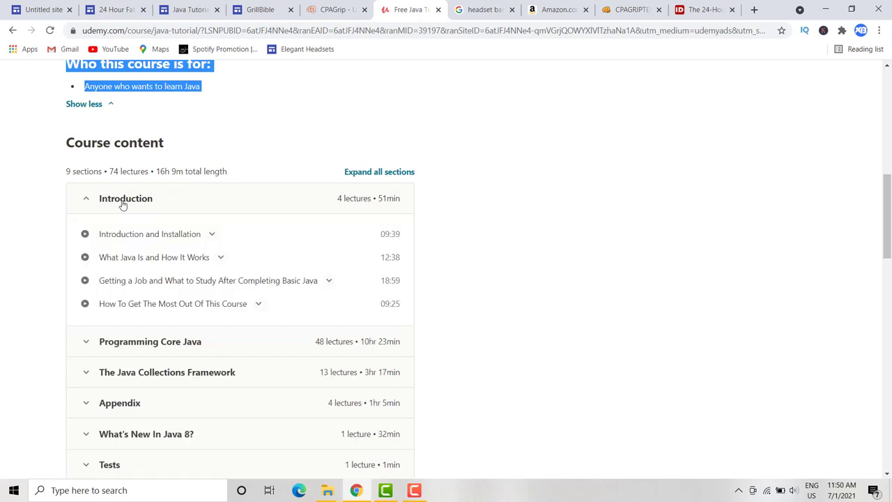
{"action": "left_click", "coordinate": [104, 202]}
{"action": "left_click", "coordinate": [143, 200]}
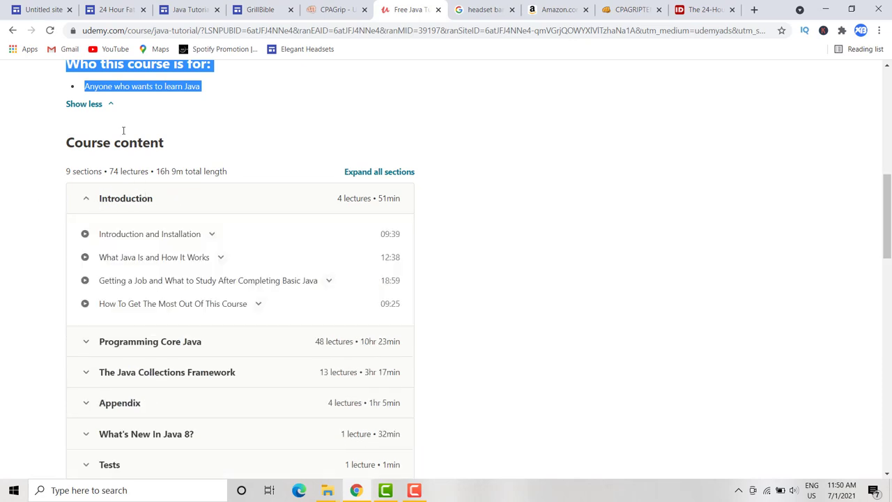
- Return to the Untitled site editor and title the new collapsible text block "introduction"
{"action": "left_click", "coordinate": [39, 9]}
{"action": "left_click", "coordinate": [219, 182]}
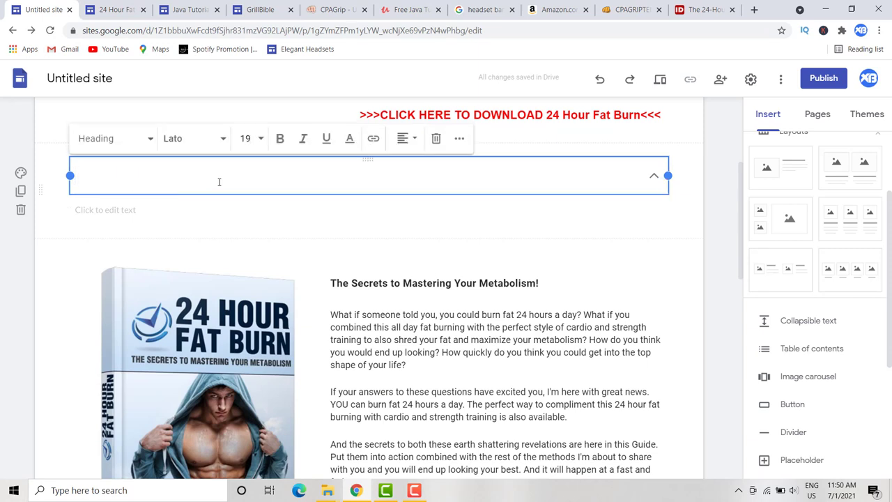
{"action": "type", "text": "introduct"}
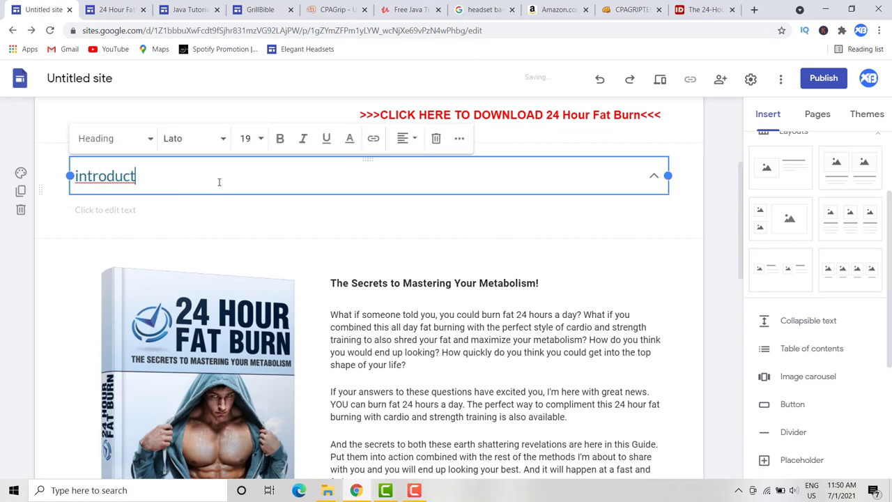
{"action": "type", "text": "ion"}
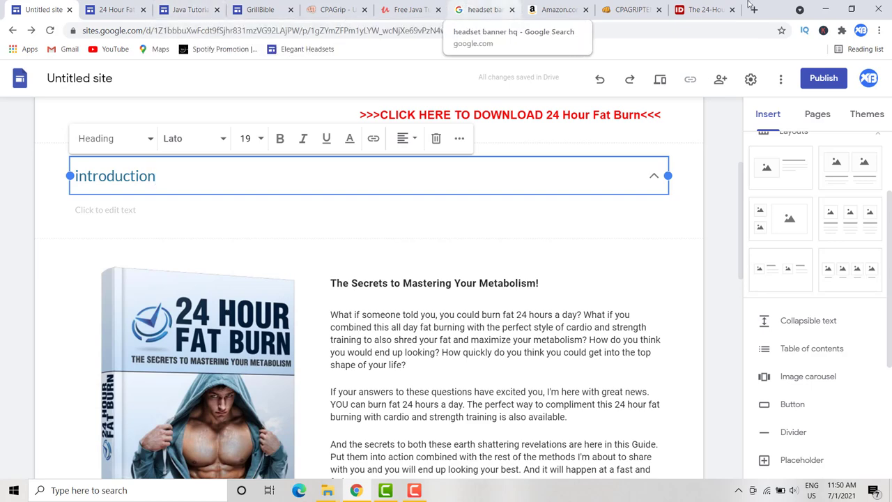
- Copy the four Introduction lecture titles from the Udemy course page and paste them into the body of the collapsible block
{"action": "left_click", "coordinate": [431, 8]}
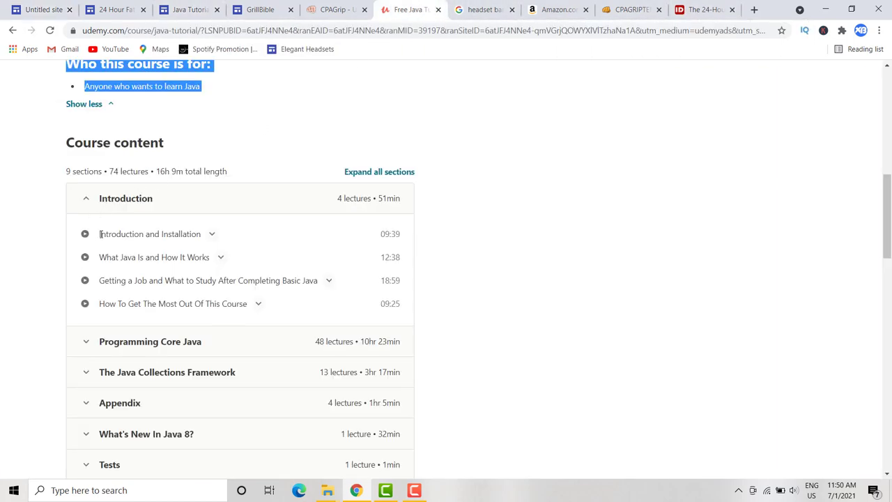
{"action": "left_click_drag", "start_coordinate": [100, 234], "coordinate": [255, 313]}
{"action": "key", "text": "ctrl+c"}
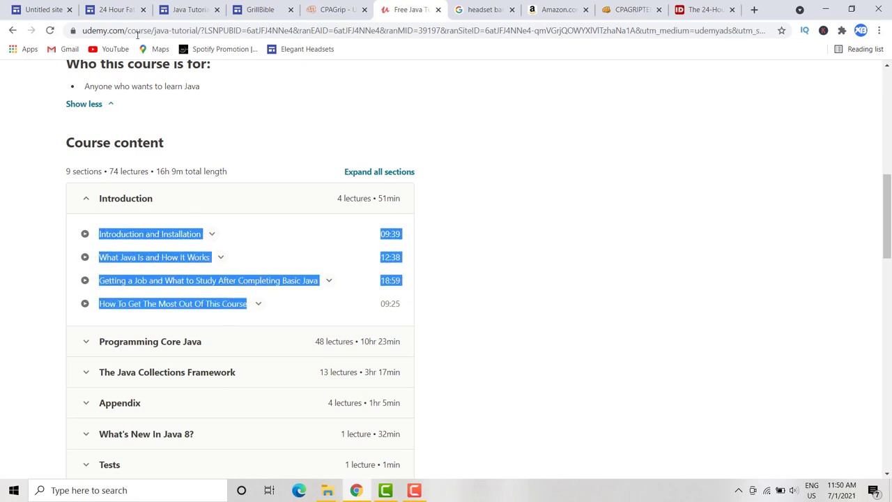
{"action": "left_click", "coordinate": [42, 9]}
{"action": "left_click", "coordinate": [147, 213]}
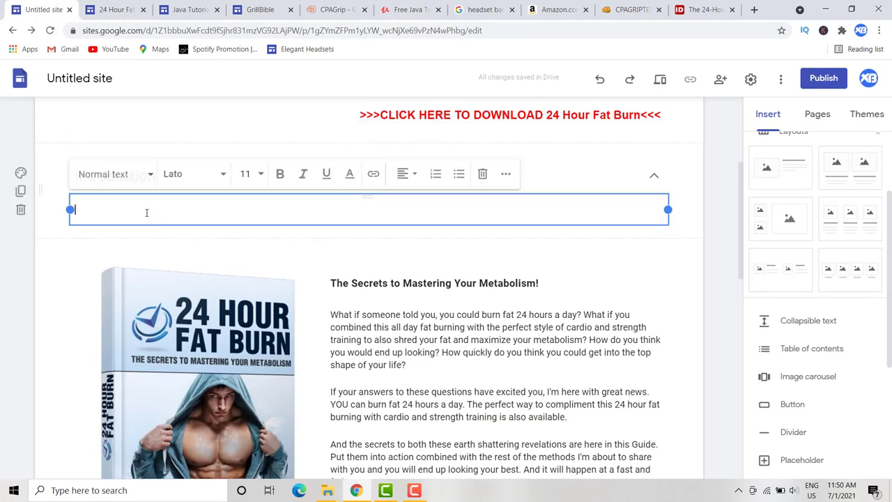
{"action": "key", "text": "ctrl+v"}
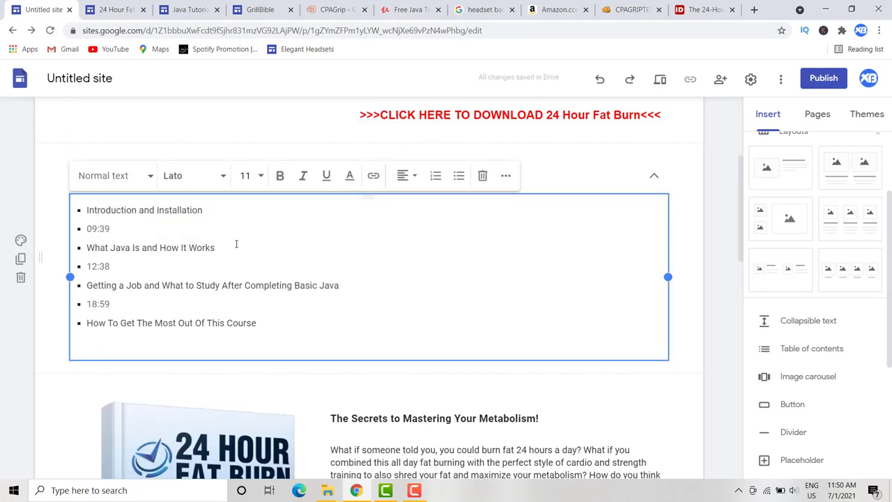
- Delete the lecture durations 09:39, 12:38 and 18:59 from the pasted list in the collapsible block
{"action": "left_click", "coordinate": [110, 228]}
{"action": "key", "text": "BackSpace"}
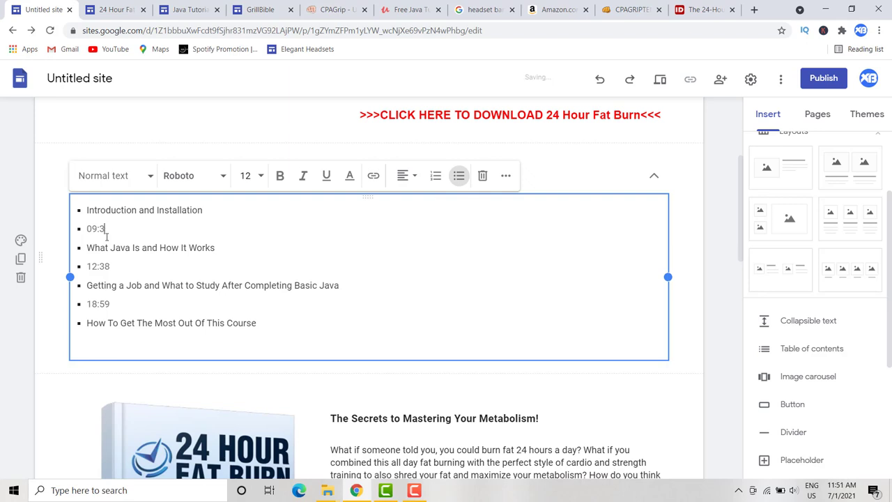
{"action": "key", "text": "BackSpace"}
{"action": "key", "text": "BackSpace"}
{"action": "key", "text": "BackSpace"}
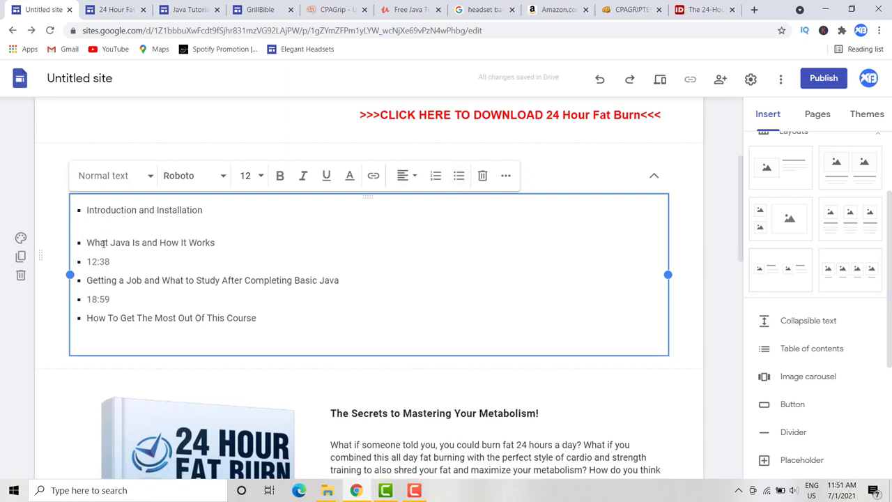
{"action": "left_click", "coordinate": [110, 263]}
{"action": "key", "text": "BackSpace"}
{"action": "key", "text": "BackSpace"}
{"action": "key", "text": "BackSpace"}
{"action": "key", "text": "BackSpace"}
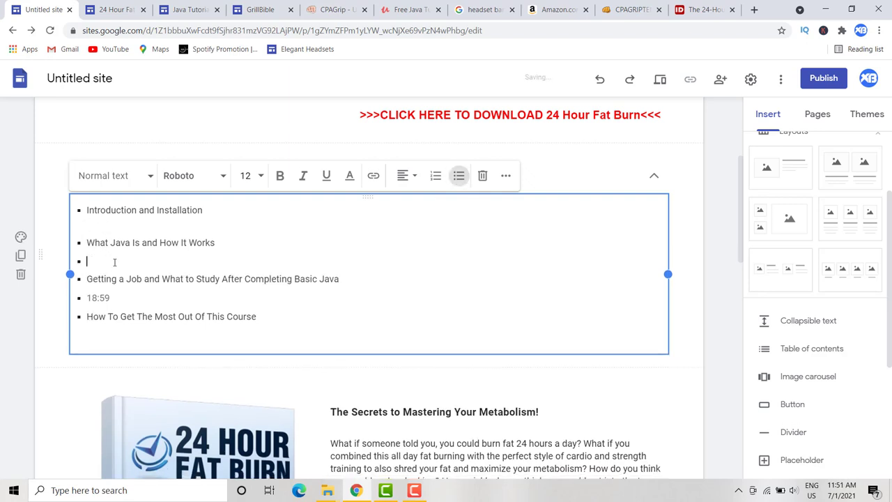
{"action": "left_click", "coordinate": [112, 295]}
{"action": "key", "text": "BackSpace"}
{"action": "key", "text": "BackSpace"}
{"action": "key", "text": "BackSpace"}
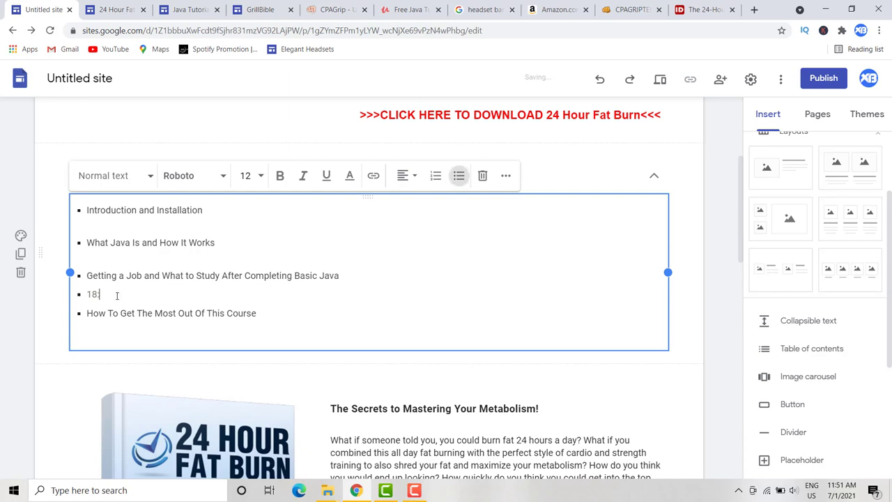
{"action": "key", "text": "BackSpace"}
{"action": "key", "text": "BackSpace"}
{"action": "key", "text": "BackSpace"}
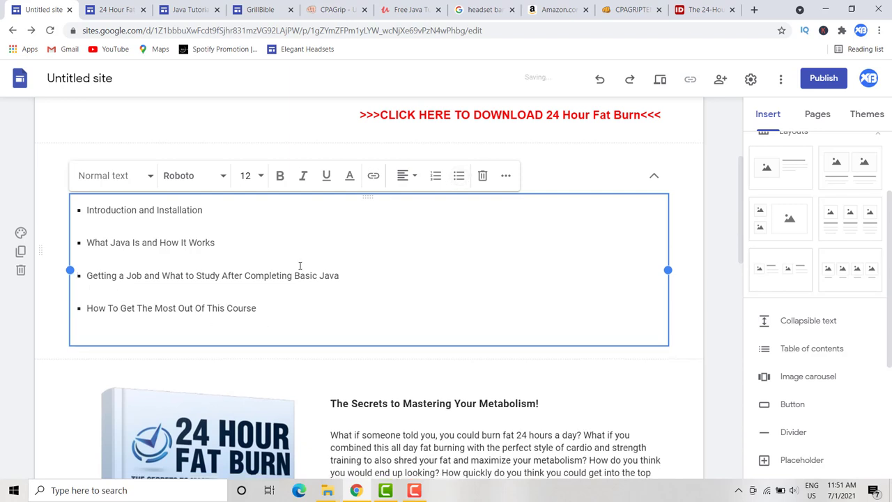
- Collapse and re-expand the introduction block in the editor to check how it works
{"action": "scroll", "coordinate": [486, 333], "scroll_direction": "up", "scroll_amount": 2}
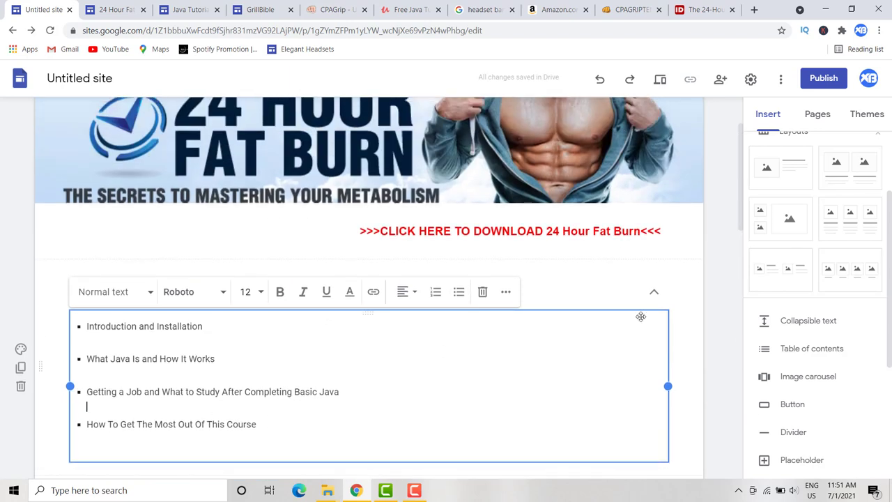
{"action": "left_click", "coordinate": [686, 293]}
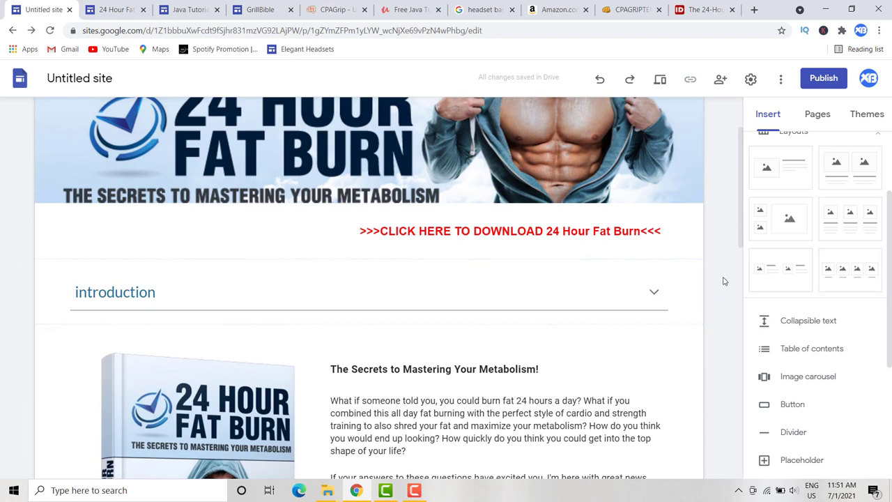
{"action": "left_click", "coordinate": [655, 296]}
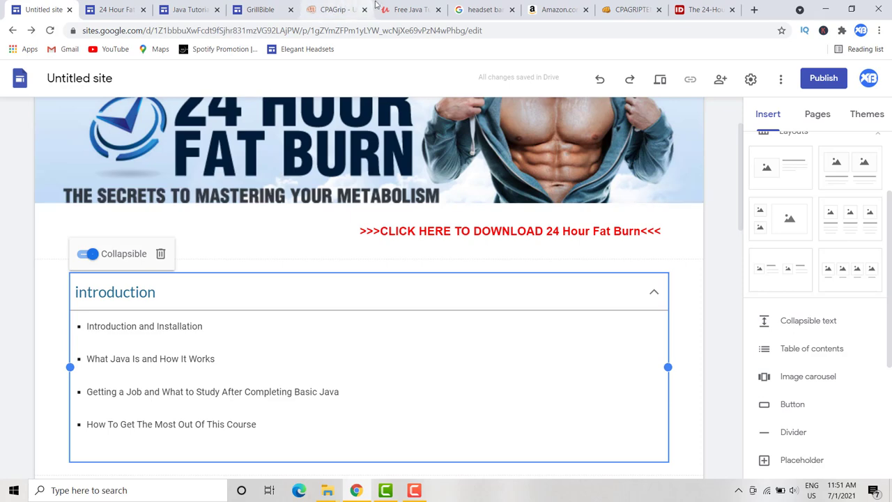
- Look through the remaining Udemy course sections and the published 24 Hour Fat Burn, Java Tutorial and GrillBible sites
{"action": "left_click", "coordinate": [407, 10]}
{"action": "scroll", "coordinate": [224, 242], "scroll_direction": "down", "scroll_amount": 2}
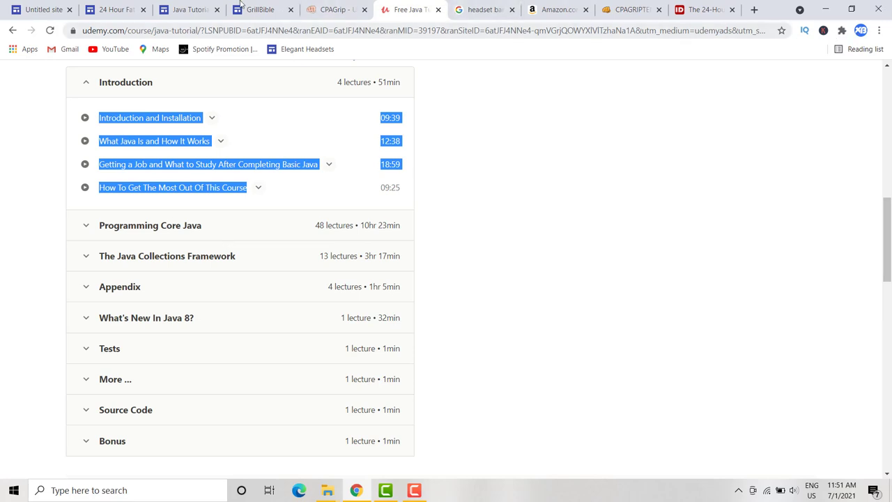
{"action": "left_click", "coordinate": [110, 10]}
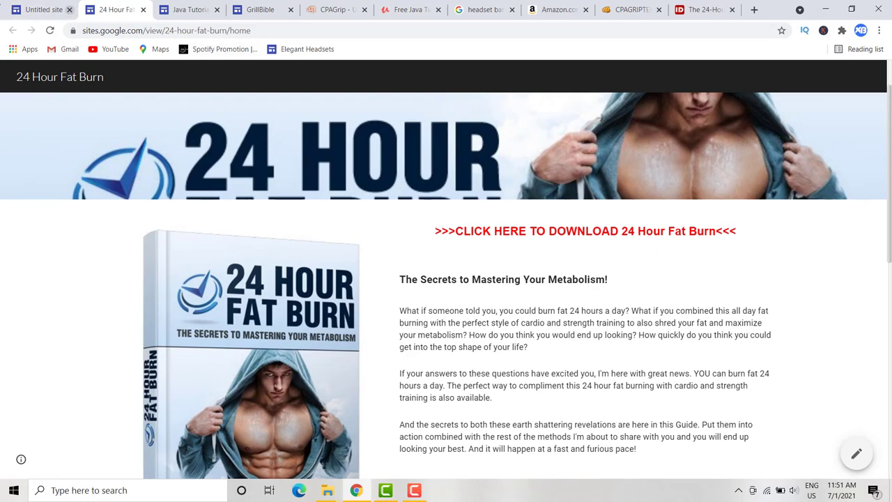
{"action": "left_click", "coordinate": [17, 8]}
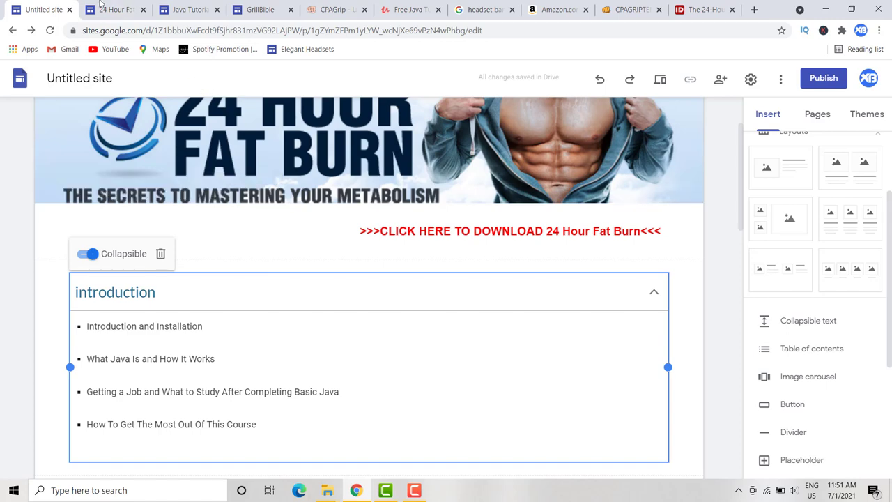
{"action": "left_click", "coordinate": [191, 10]}
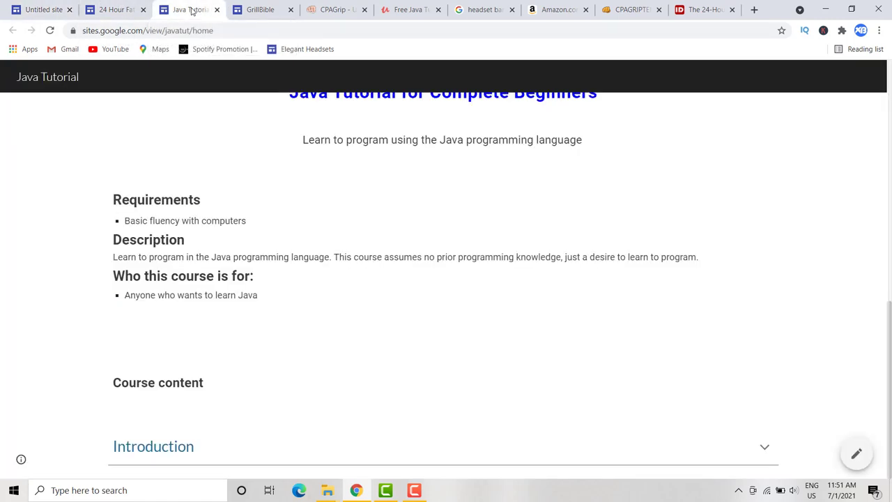
{"action": "scroll", "coordinate": [275, 143], "scroll_direction": "up", "scroll_amount": 10}
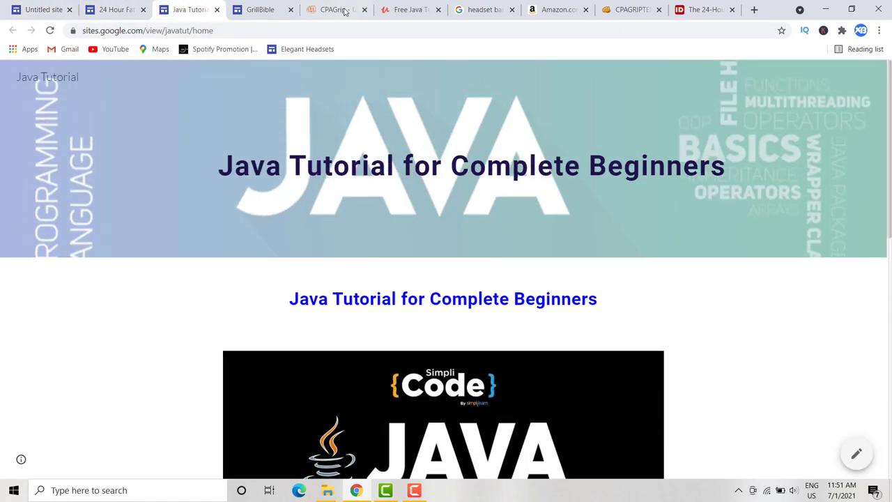
{"action": "left_click", "coordinate": [409, 8]}
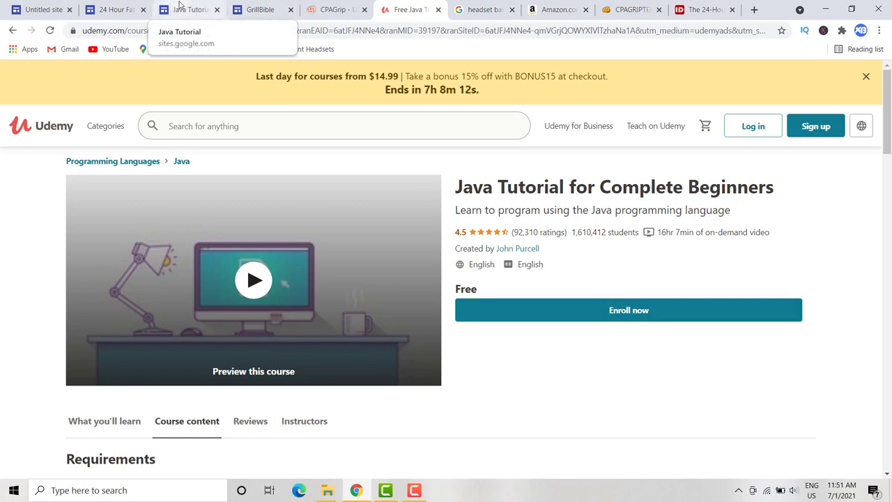
{"action": "left_click", "coordinate": [254, 12]}
{"action": "scroll", "coordinate": [316, 137], "scroll_direction": "down", "scroll_amount": 3}
{"action": "scroll", "coordinate": [317, 143], "scroll_direction": "up", "scroll_amount": 3}
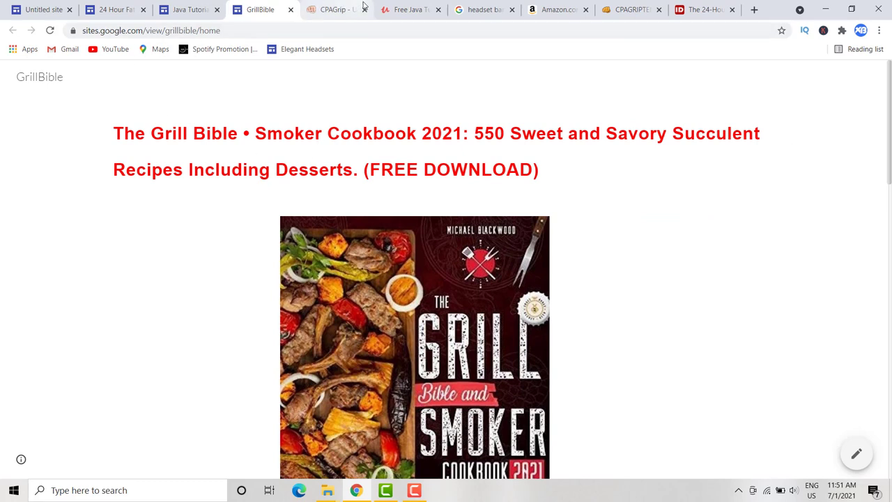
- Replace the Udemy course page with a Google search for "uk hot deals" and open hotukdeals' Freebies page
{"action": "left_click", "coordinate": [418, 9]}
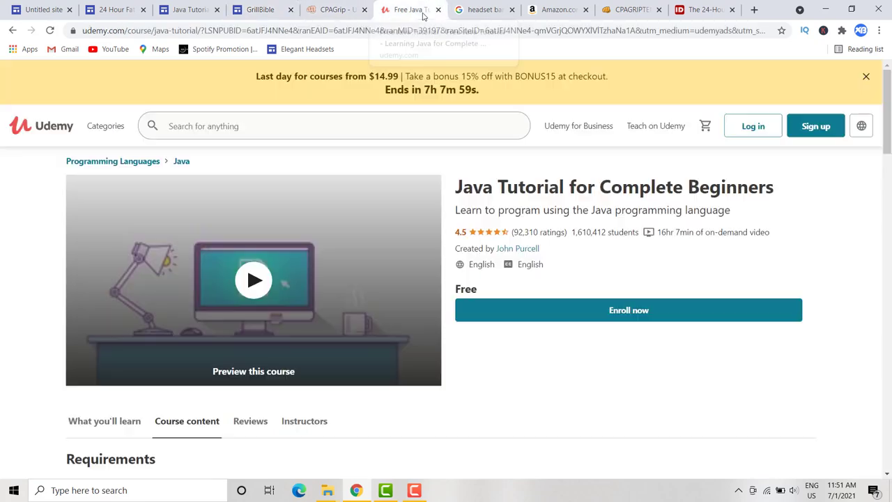
{"action": "left_click", "coordinate": [392, 31]}
{"action": "type", "text": "uk"}
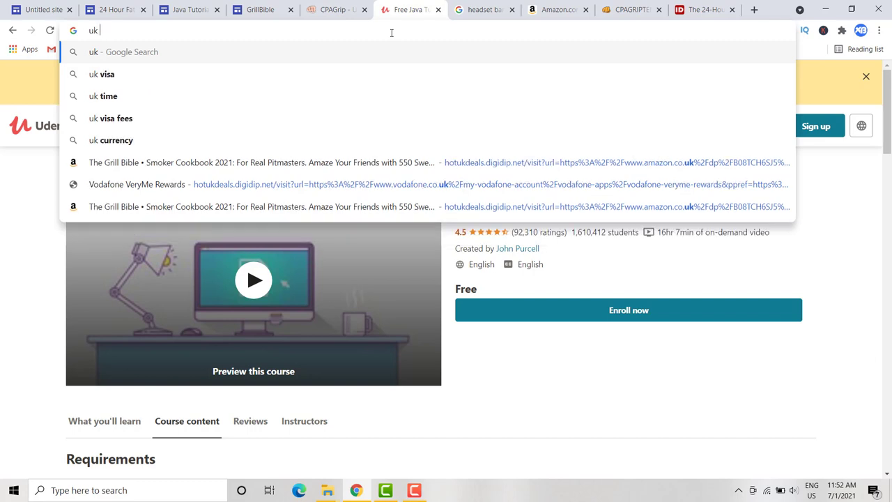
{"action": "type", "text": " hot"}
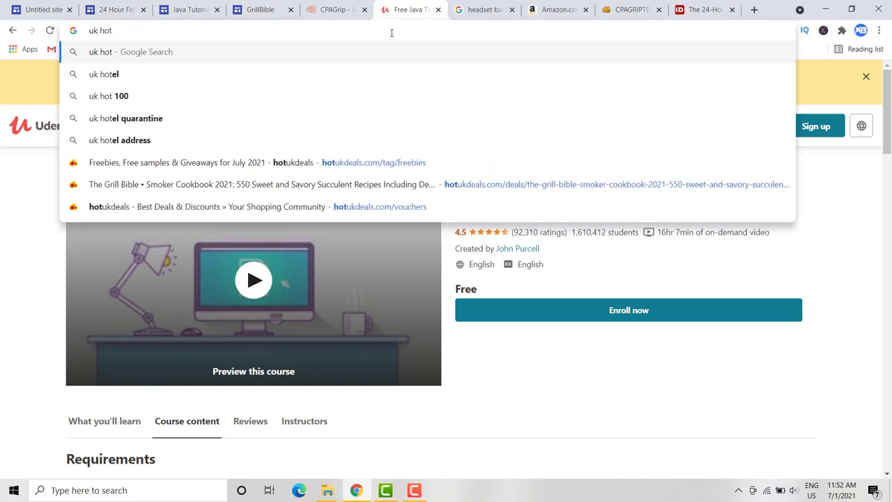
{"action": "type", "text": " dea"}
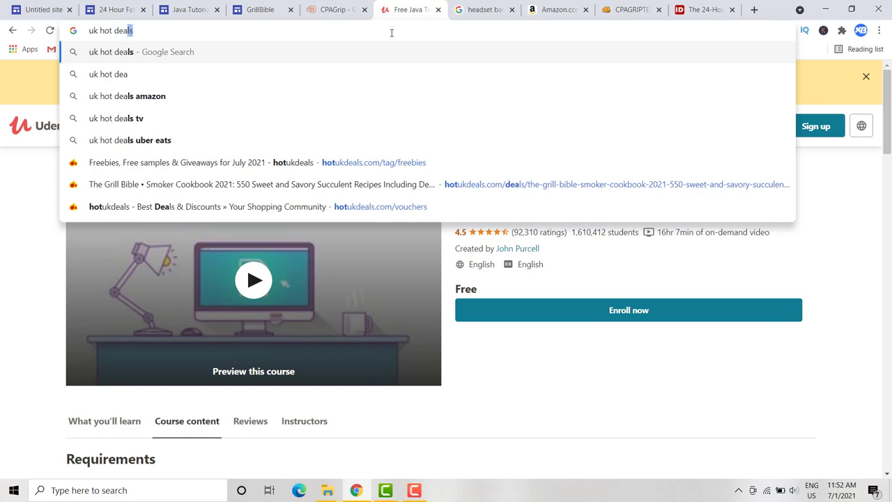
{"action": "key", "text": "Return"}
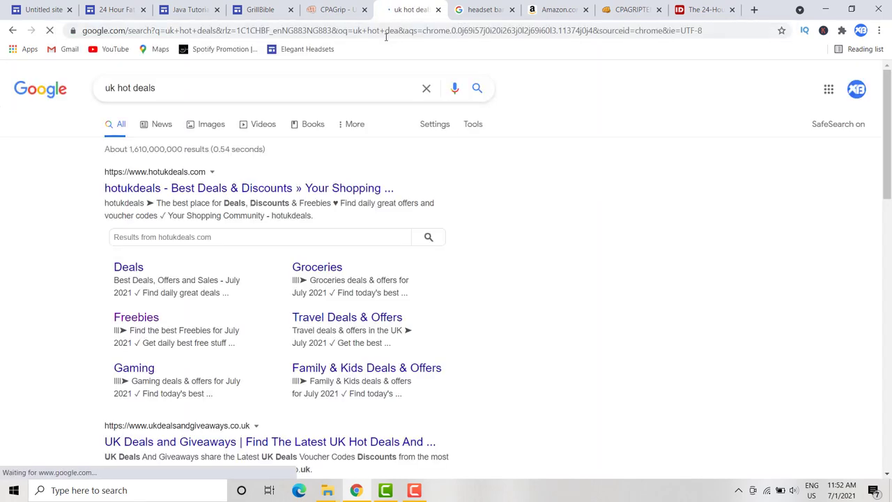
{"action": "left_click", "coordinate": [136, 331]}
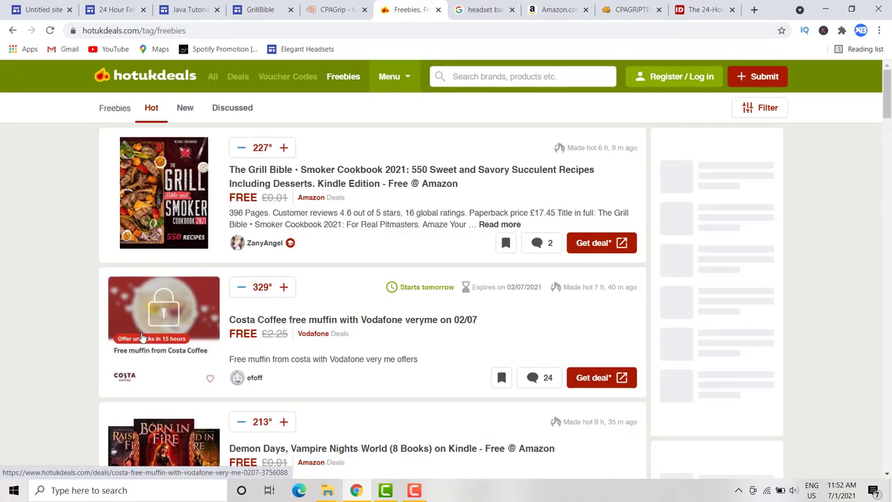
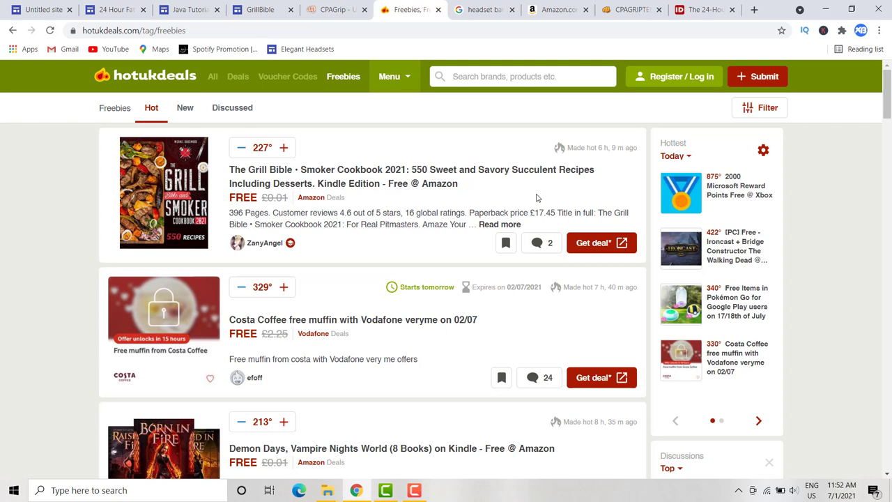
- Compare the Grill Bible cookbook freebie listing with the published GrillBible site built from it
{"action": "left_click_drag", "start_coordinate": [460, 194], "coordinate": [227, 178]}
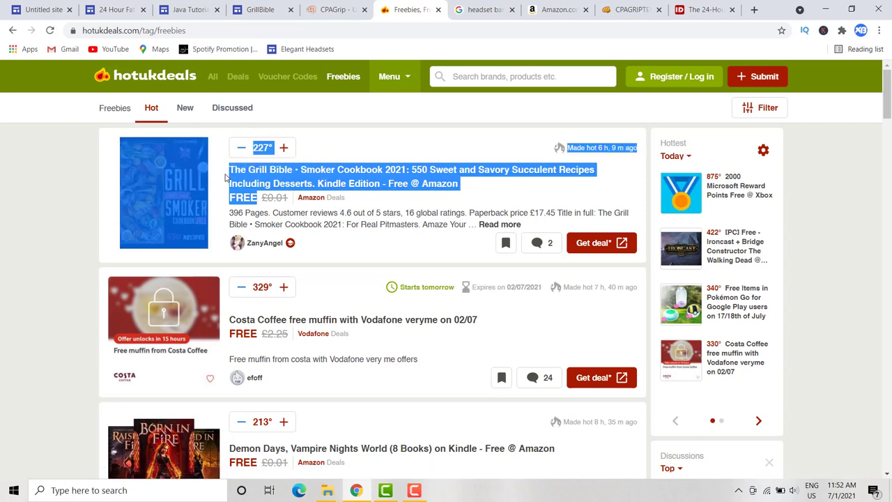
{"action": "left_click", "coordinate": [226, 180]}
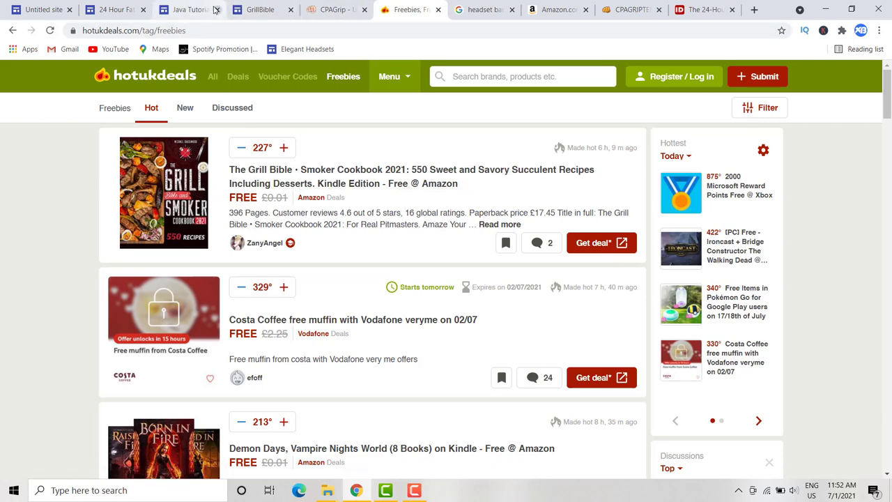
{"action": "left_click", "coordinate": [240, 10]}
{"action": "scroll", "coordinate": [289, 201], "scroll_direction": "down", "scroll_amount": 1}
{"action": "scroll", "coordinate": [287, 200], "scroll_direction": "up", "scroll_amount": 1}
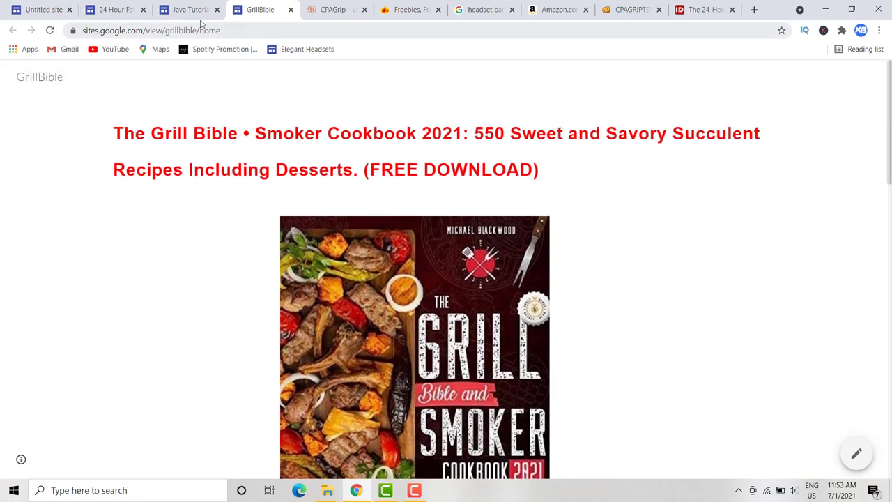
- Create a new blank Google Site through site.new in place of the open untitled site
{"action": "left_click", "coordinate": [40, 10]}
{"action": "left_click", "coordinate": [133, 28]}
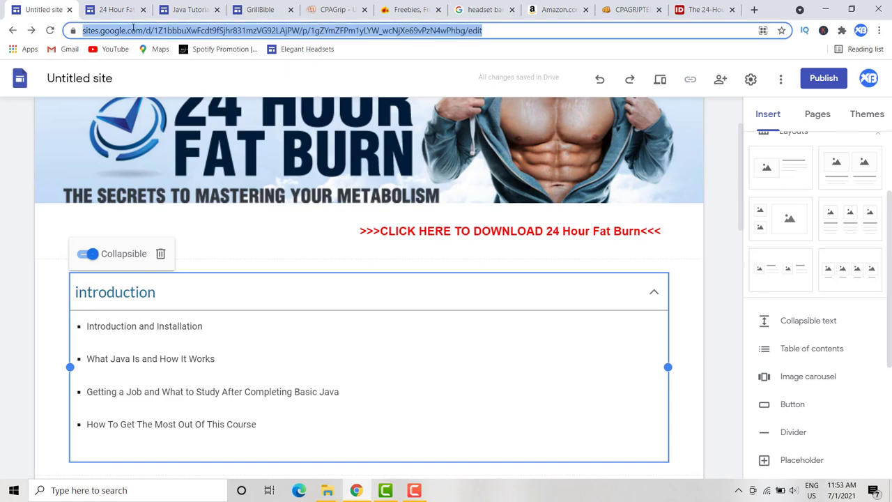
{"action": "type", "text": "sitr"}
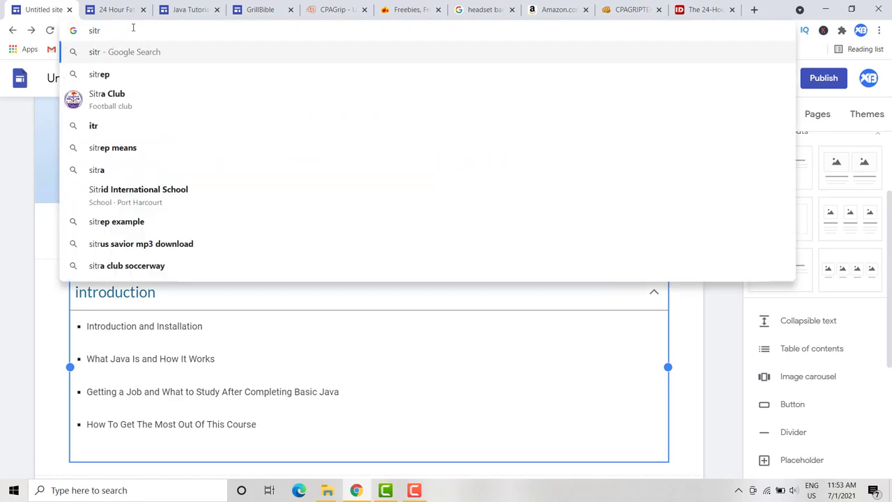
{"action": "key", "text": "BackSpace"}
{"action": "type", "text": "e"}
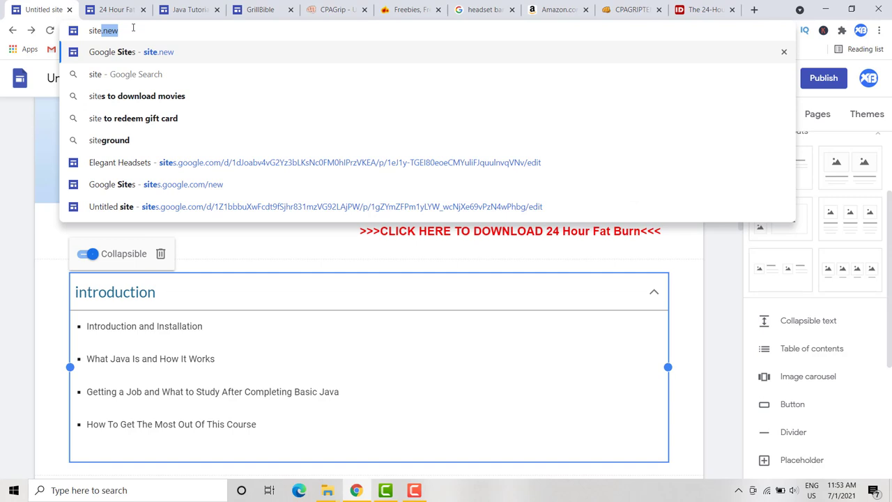
{"action": "key", "text": "Return"}
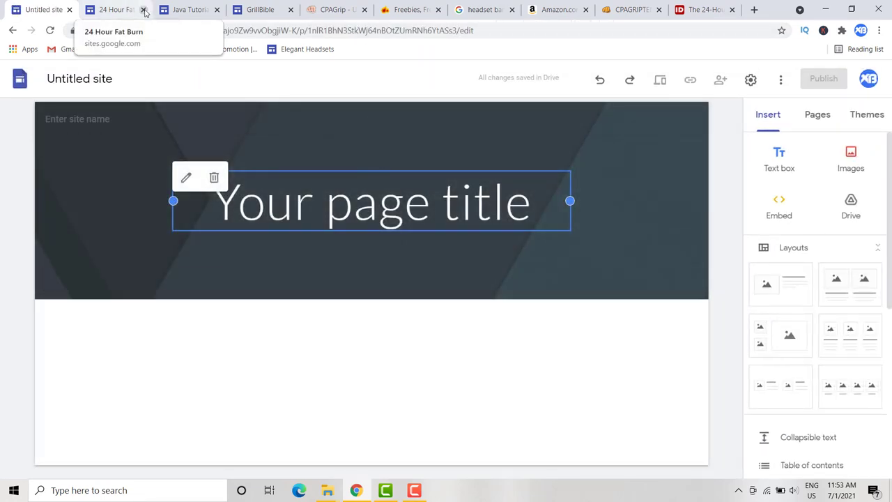
- Close the 24 Hour Fat Burn, Java Tutorial, headset banner search, CPAGRIP and The 24-Hour pages
{"action": "left_click", "coordinate": [144, 10]}
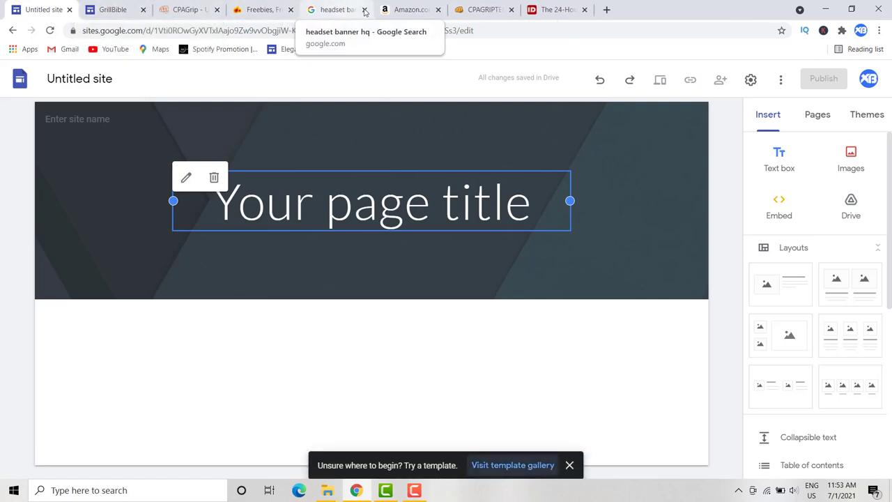
{"action": "left_click", "coordinate": [365, 10]}
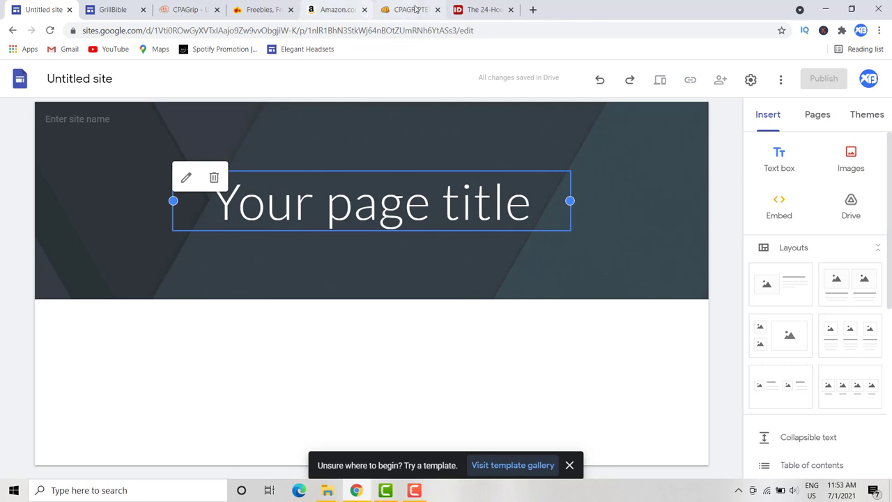
{"action": "left_click", "coordinate": [438, 10]}
{"action": "left_click", "coordinate": [438, 10]}
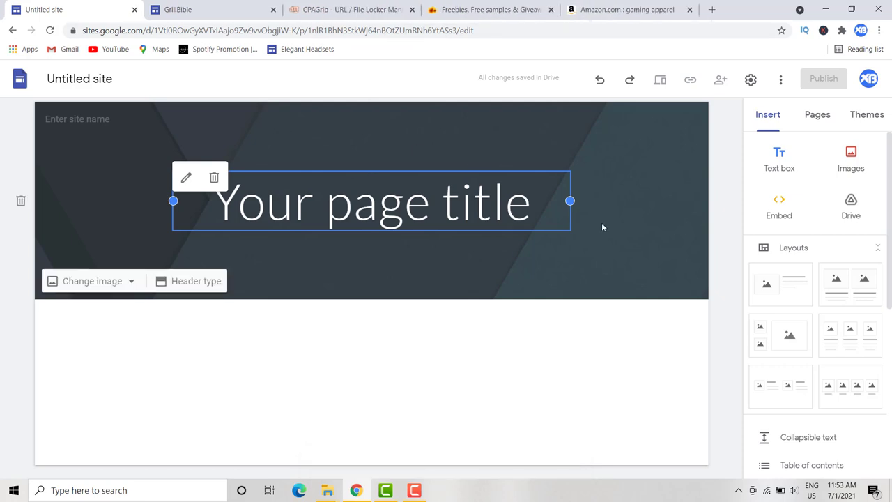
{"action": "left_click", "coordinate": [665, 251]}
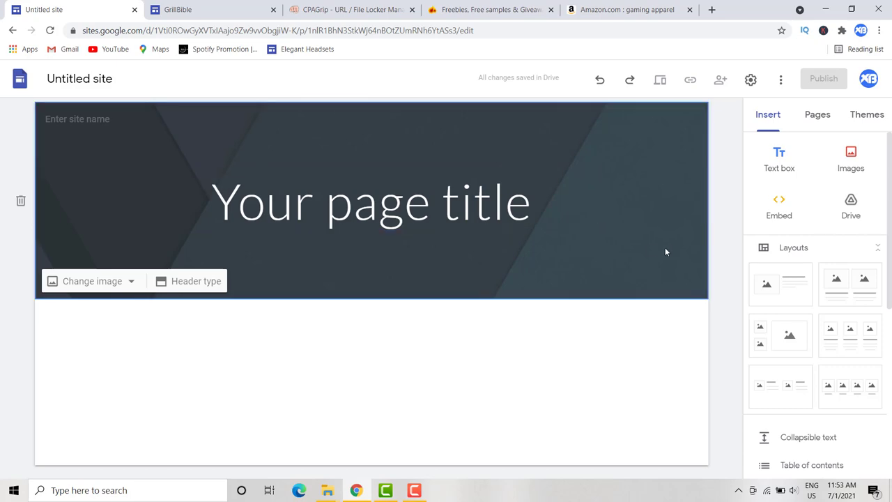
- Review the published GrillBible site, then open the Grill Bible deal on hotukdeals and copy its title through "Including Desserts"
{"action": "left_click", "coordinate": [203, 10]}
{"action": "scroll", "coordinate": [411, 285], "scroll_direction": "down", "scroll_amount": 20}
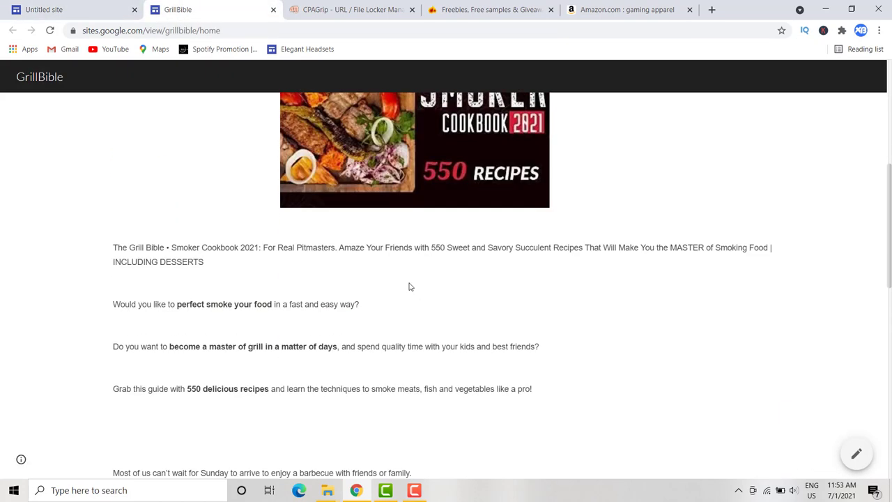
{"action": "scroll", "coordinate": [411, 286], "scroll_direction": "up", "scroll_amount": 15}
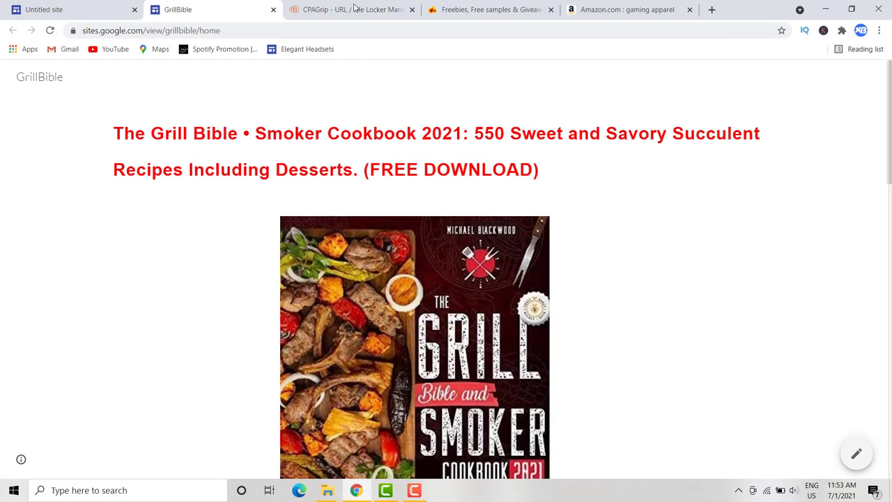
{"action": "left_click", "coordinate": [481, 13]}
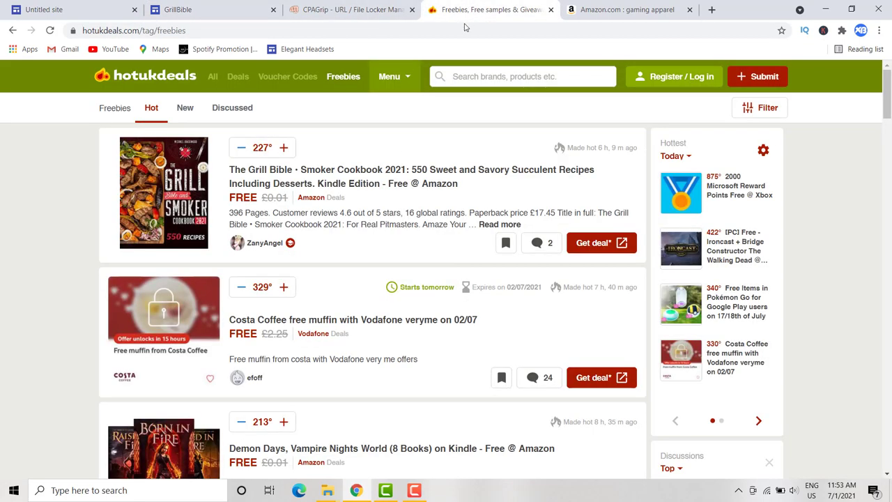
{"action": "left_click", "coordinate": [431, 175]}
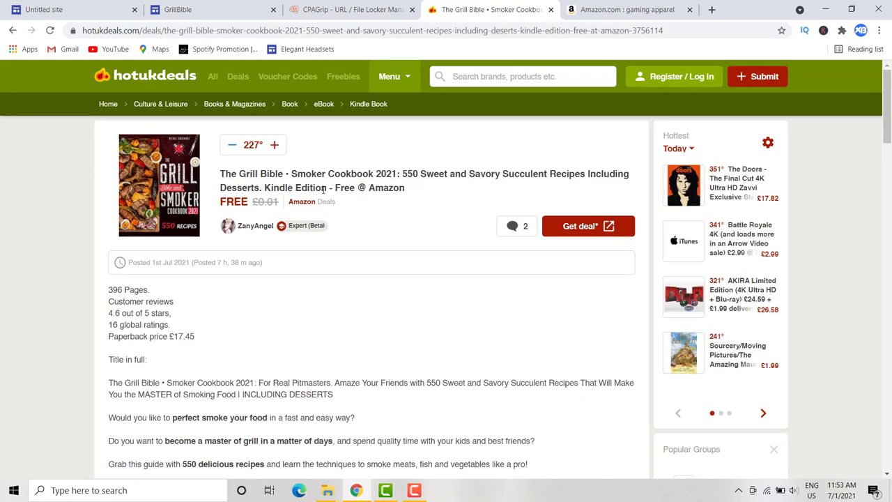
{"action": "left_click_drag", "start_coordinate": [258, 188], "coordinate": [222, 174]}
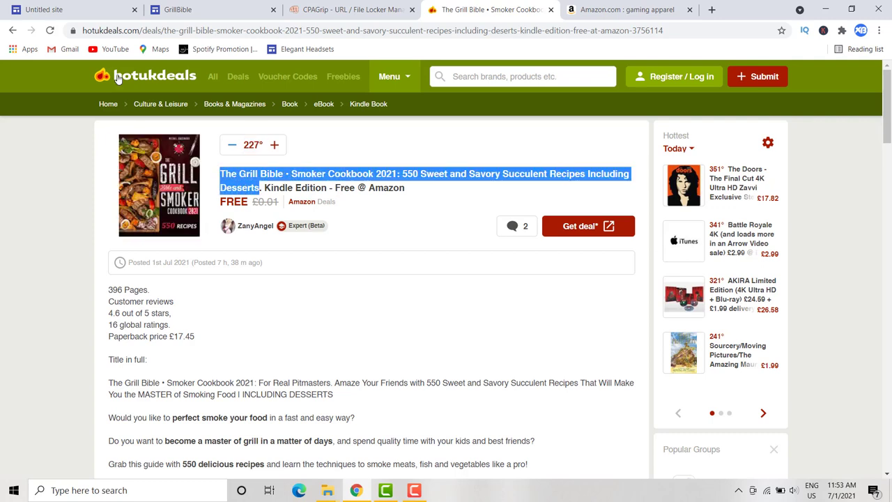
{"action": "right_click", "coordinate": [264, 200]}
{"action": "left_click", "coordinate": [269, 190]}
- Delete the header from the new untitled site and paste the copied Grill Bible title into a text box
{"action": "left_click", "coordinate": [76, 10]}
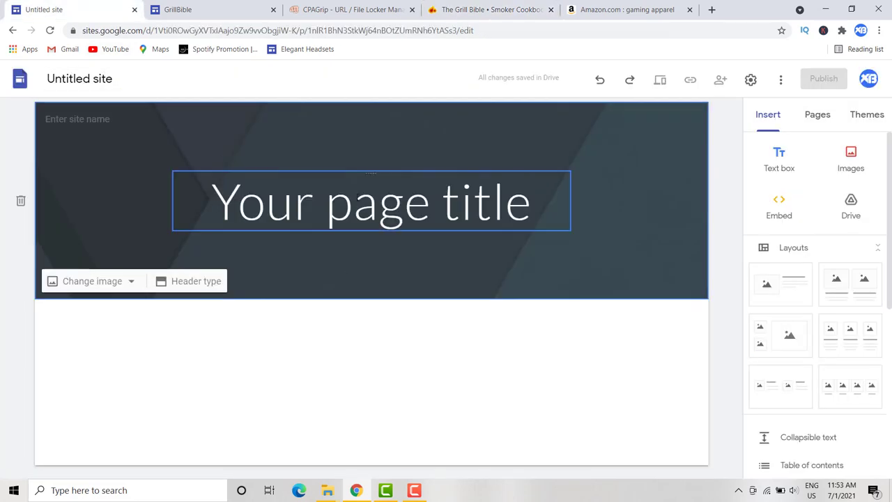
{"action": "left_click", "coordinate": [353, 202]}
{"action": "left_click", "coordinate": [677, 151]}
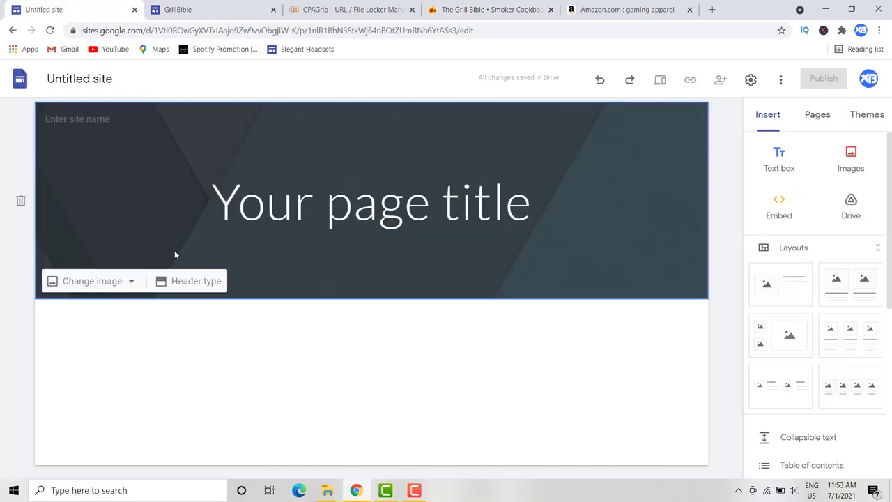
{"action": "left_click", "coordinate": [21, 201]}
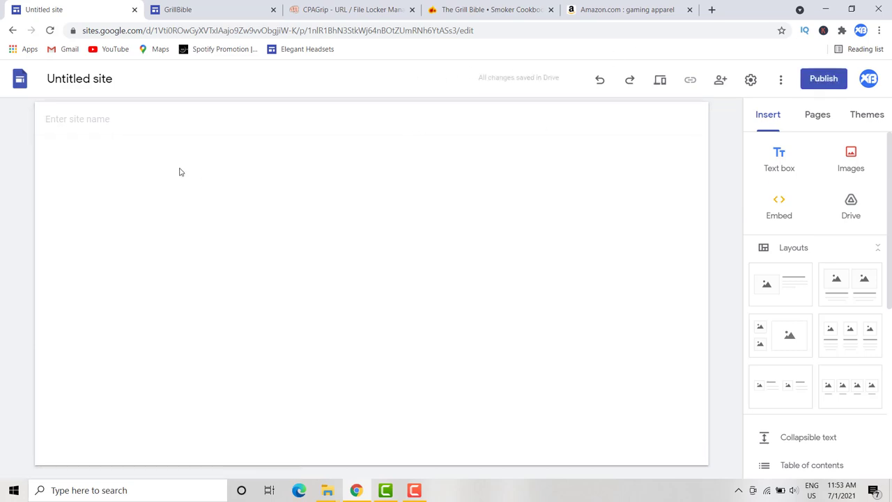
{"action": "left_click", "coordinate": [315, 153]}
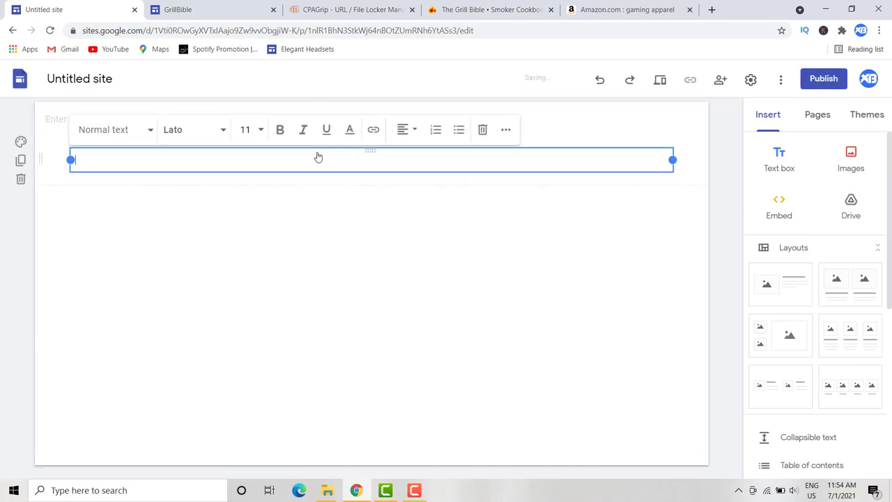
{"action": "key", "text": "ctrl+v"}
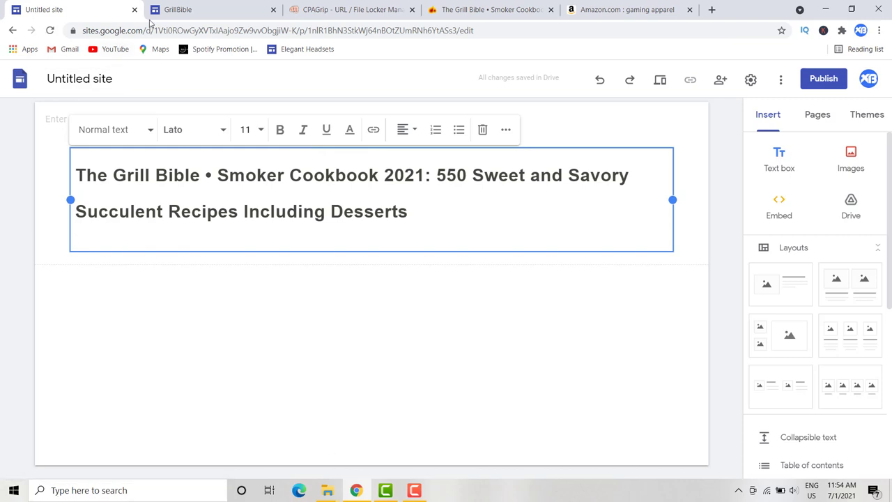
{"action": "left_click_drag", "start_coordinate": [411, 214], "coordinate": [71, 162]}
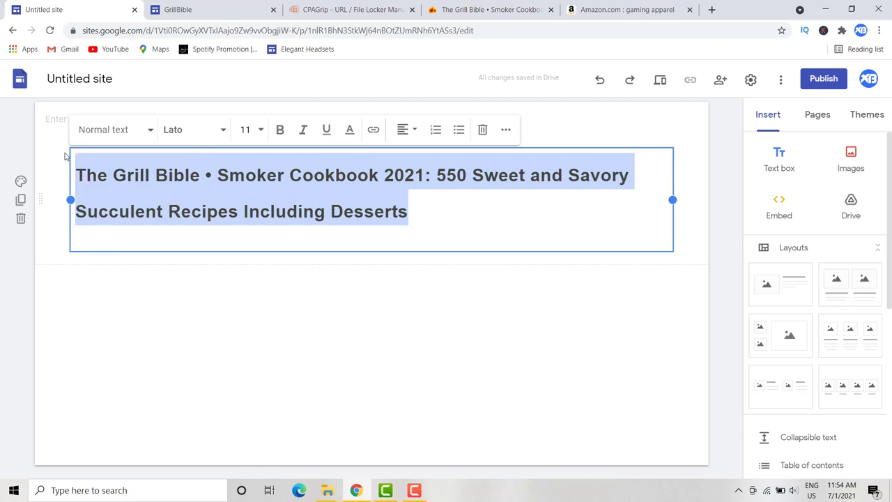
{"action": "left_click", "coordinate": [352, 132]}
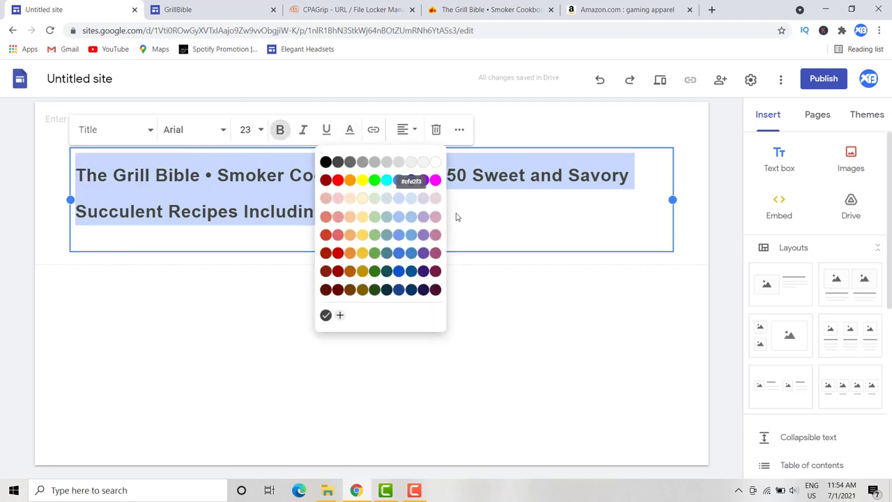
{"action": "left_click", "coordinate": [412, 314]}
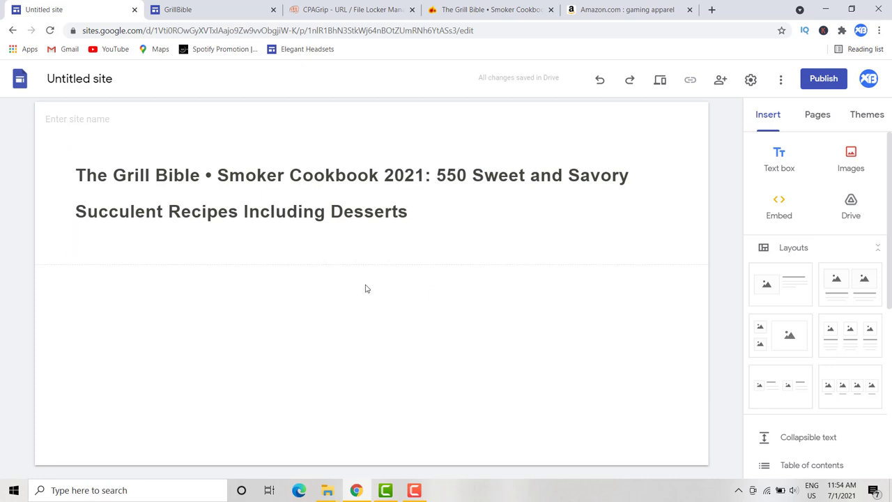
{"action": "left_click_drag", "start_coordinate": [373, 206], "coordinate": [75, 171]}
{"action": "left_click", "coordinate": [167, 116]}
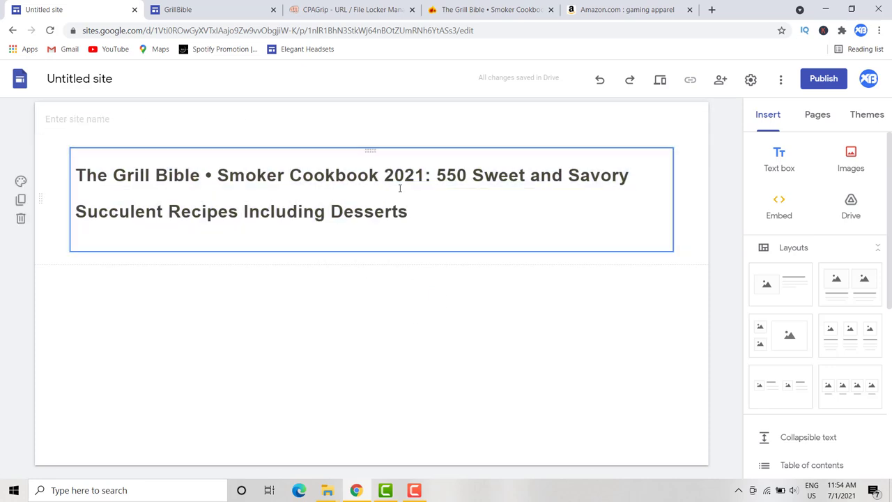
- Set the pasted Grill Bible title's text color to red (#ff0000)
{"action": "left_click_drag", "start_coordinate": [384, 210], "coordinate": [76, 170]}
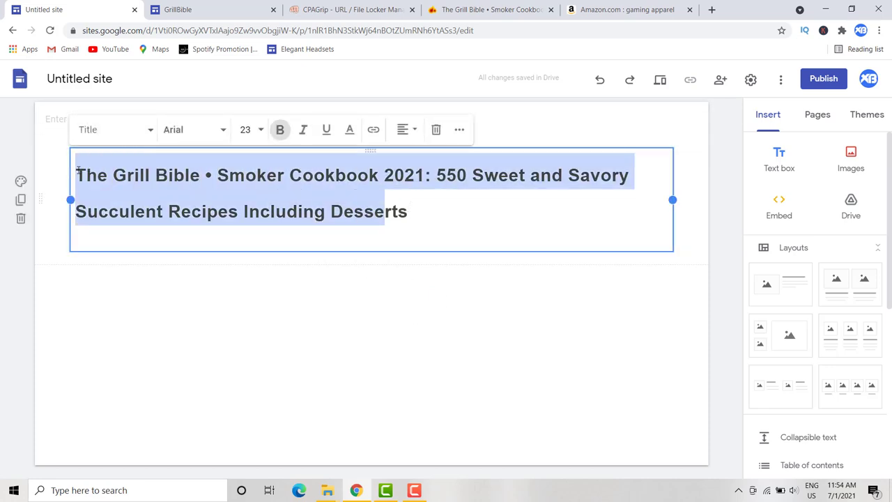
{"action": "left_click", "coordinate": [349, 130]}
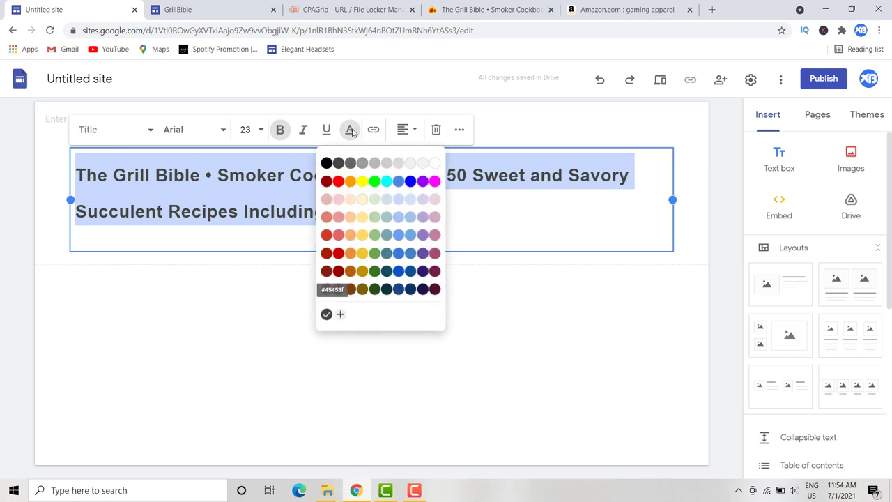
{"action": "left_click", "coordinate": [339, 180]}
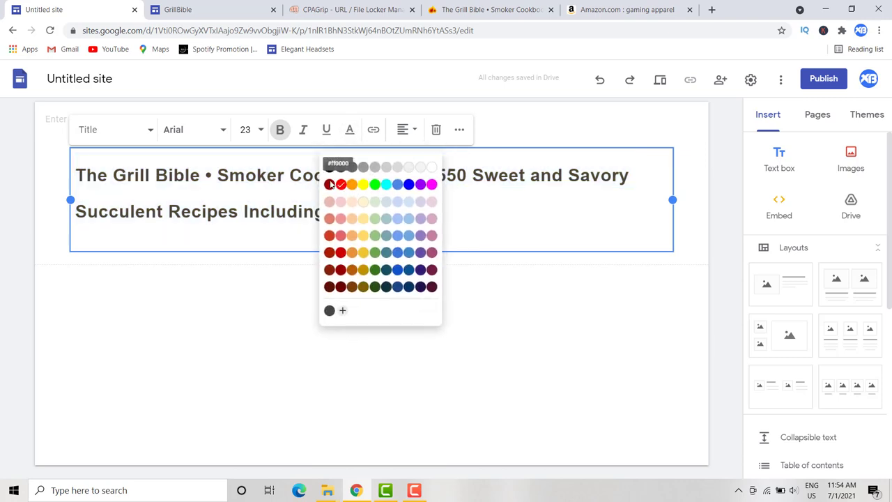
- Color the remaining "rts" of "Desserts" in the Grill Bible title red (#ff0000) as well
{"action": "left_click", "coordinate": [342, 302]}
{"action": "left_click_drag", "start_coordinate": [409, 220], "coordinate": [387, 216]}
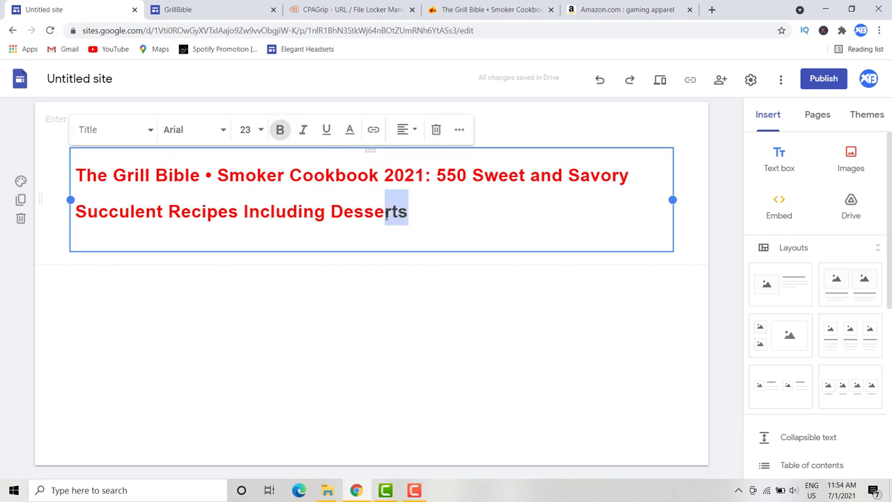
{"action": "left_click", "coordinate": [350, 130]}
{"action": "left_click", "coordinate": [339, 175]}
{"action": "left_click", "coordinate": [418, 293]}
- Examine the cover image on the published GrillBible page and the same cover in the hotukdeals listing
{"action": "left_click", "coordinate": [220, 11]}
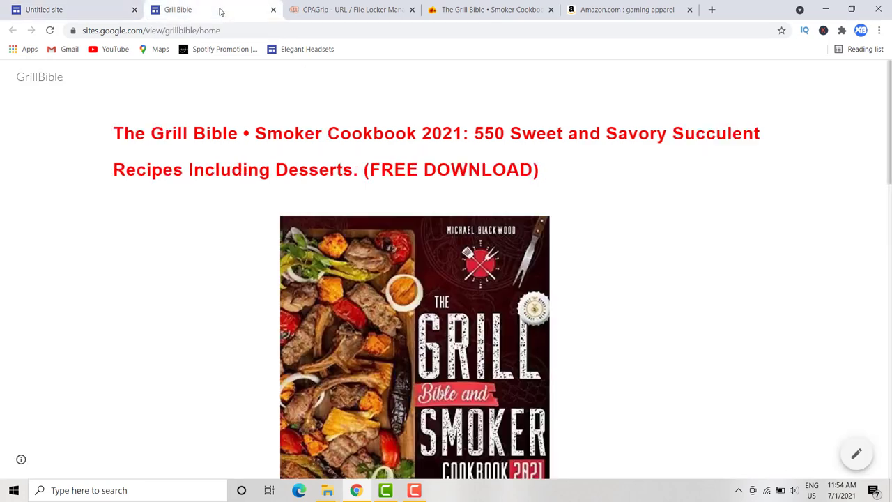
{"action": "scroll", "coordinate": [436, 232], "scroll_direction": "down", "scroll_amount": 2}
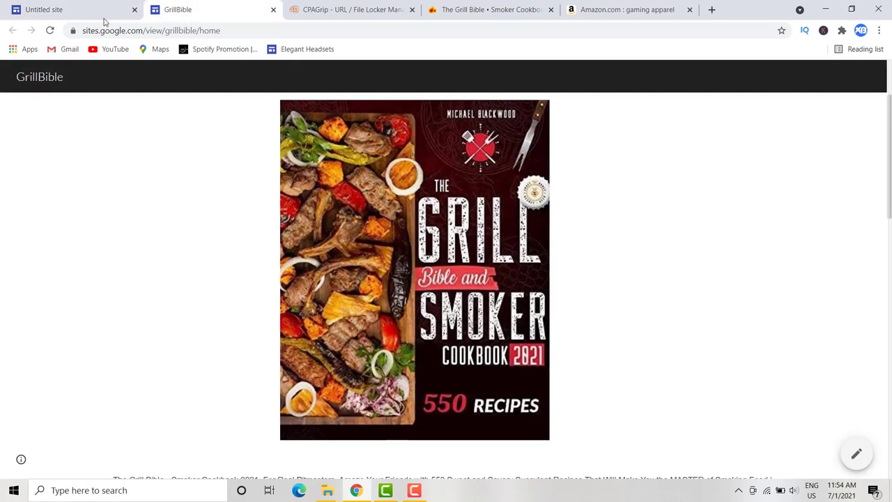
{"action": "scroll", "coordinate": [80, 81], "scroll_direction": "up", "scroll_amount": 2}
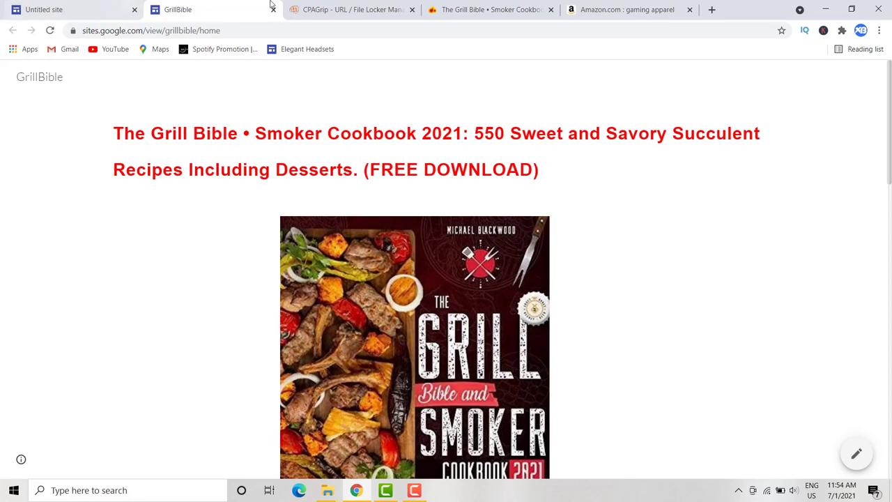
{"action": "left_click", "coordinate": [488, 10]}
{"action": "scroll", "coordinate": [383, 203], "scroll_direction": "down", "scroll_amount": 7}
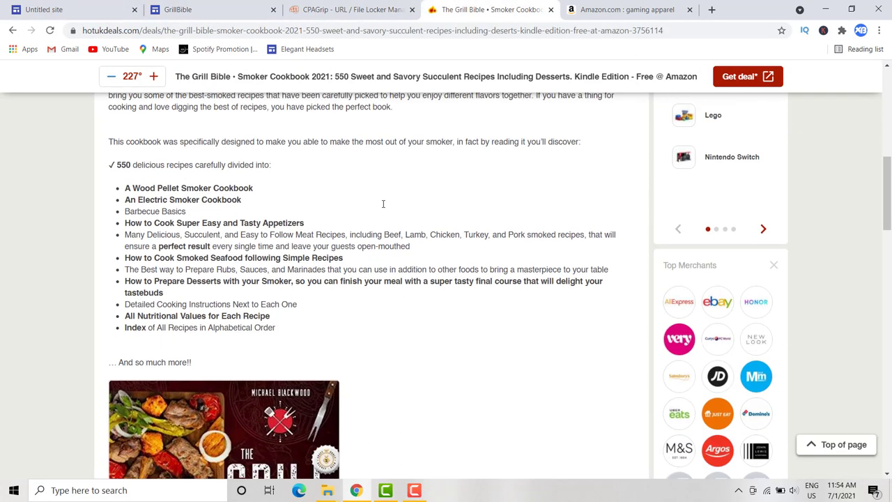
{"action": "scroll", "coordinate": [383, 204], "scroll_direction": "down", "scroll_amount": 4}
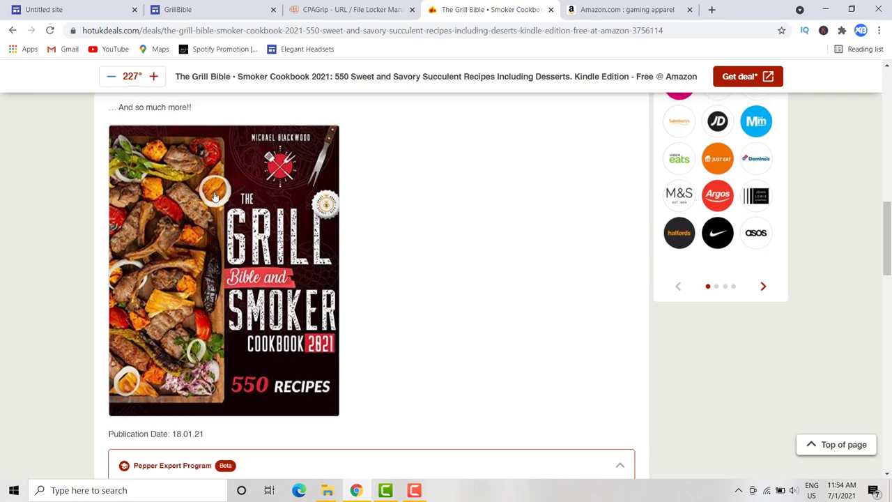
{"action": "scroll", "coordinate": [255, 213], "scroll_direction": "up", "scroll_amount": 4}
- Add an image-and-text layout below the title on the untitled site and try uploading an image into its placeholder
{"action": "left_click", "coordinate": [69, 9]}
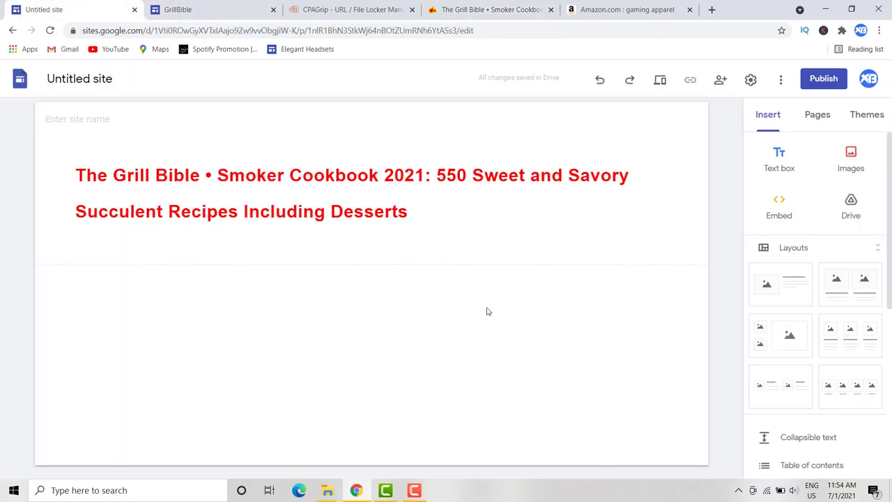
{"action": "left_click", "coordinate": [769, 293]}
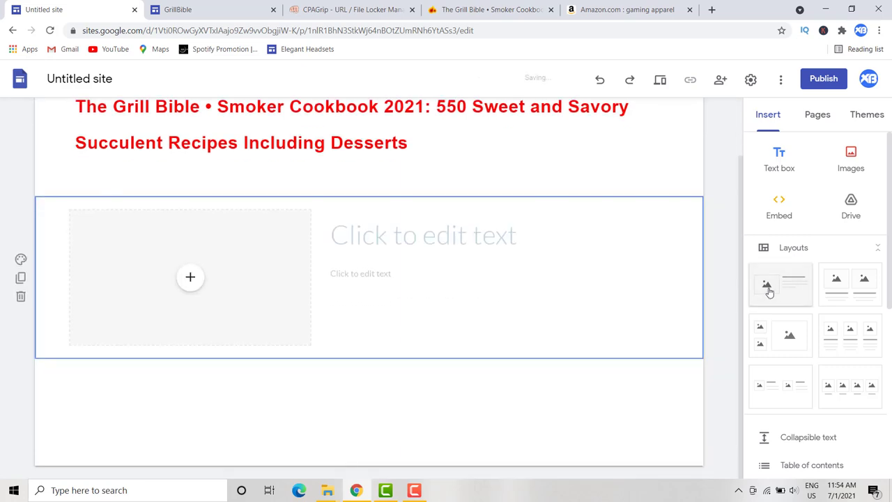
{"action": "left_click", "coordinate": [191, 279]}
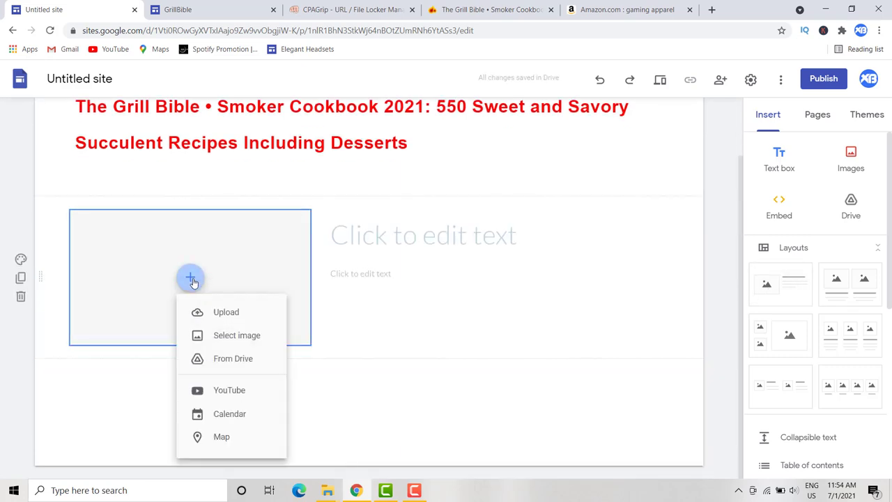
{"action": "left_click", "coordinate": [226, 312]}
{"action": "scroll", "coordinate": [240, 221], "scroll_direction": "down", "scroll_amount": 10}
{"action": "left_click", "coordinate": [407, 312]}
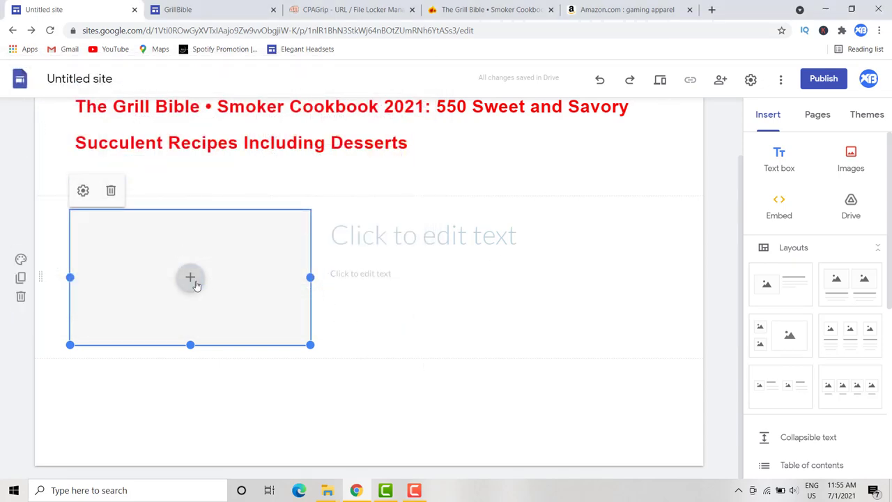
- Check the published GrillBible page, then copy the image address of the Grill Bible cover from the hotukdeals listing
{"action": "left_click", "coordinate": [204, 10]}
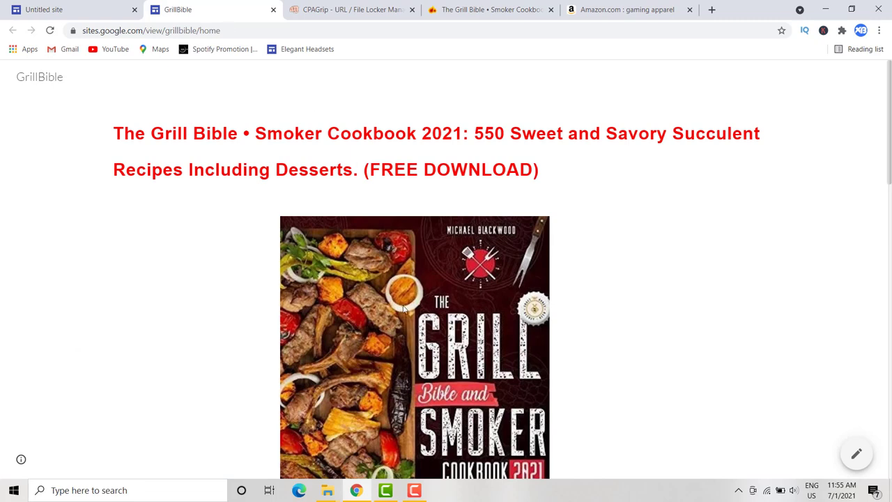
{"action": "scroll", "coordinate": [402, 310], "scroll_direction": "down", "scroll_amount": 1}
{"action": "scroll", "coordinate": [410, 275], "scroll_direction": "up", "scroll_amount": 1}
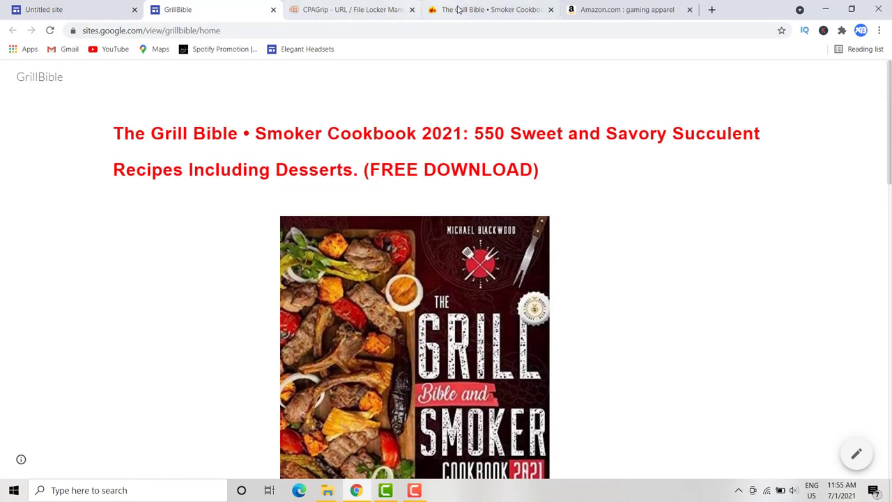
{"action": "left_click", "coordinate": [458, 9]}
{"action": "scroll", "coordinate": [258, 314], "scroll_direction": "down", "scroll_amount": 3}
{"action": "right_click", "coordinate": [259, 317]}
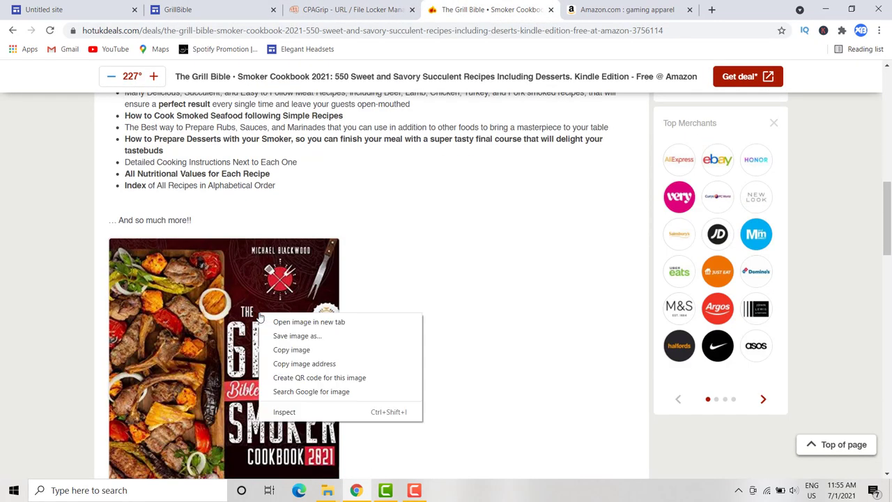
{"action": "left_click", "coordinate": [291, 365]}
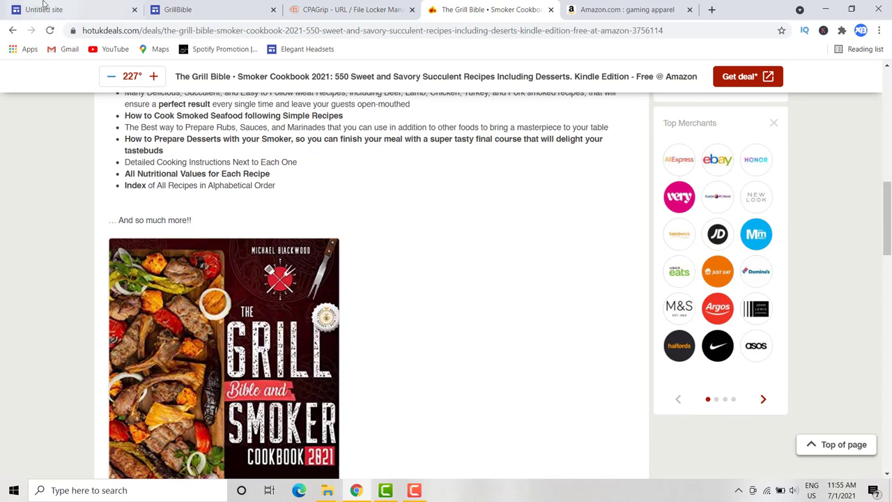
- Open image selection for the untitled site's placeholder and paste the copied cover image address as the image URL
{"action": "left_click", "coordinate": [7, 7]}
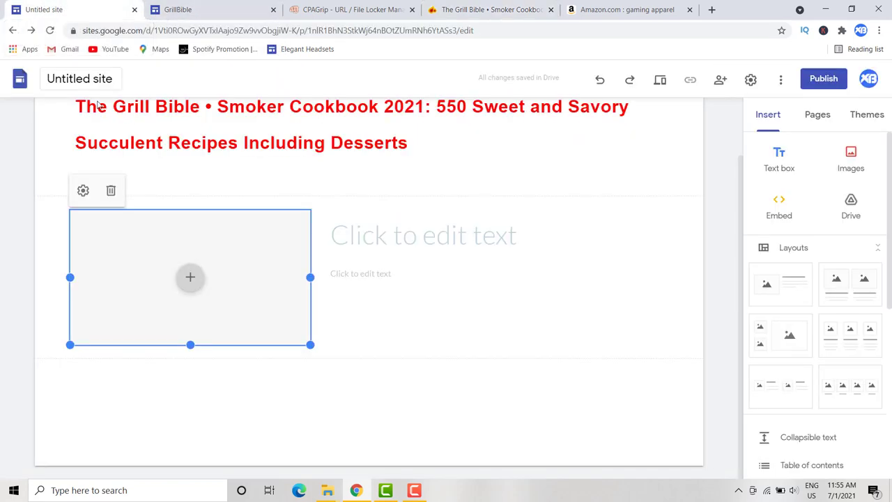
{"action": "left_click", "coordinate": [184, 255]}
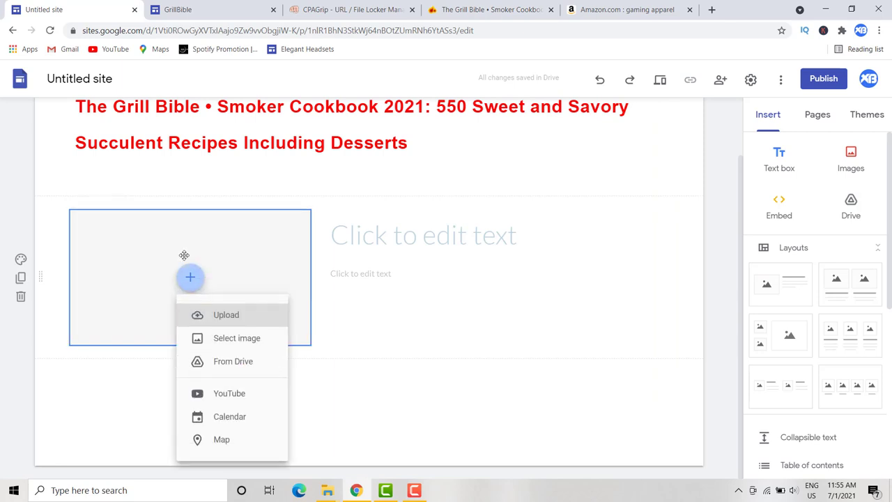
{"action": "left_click", "coordinate": [240, 339]}
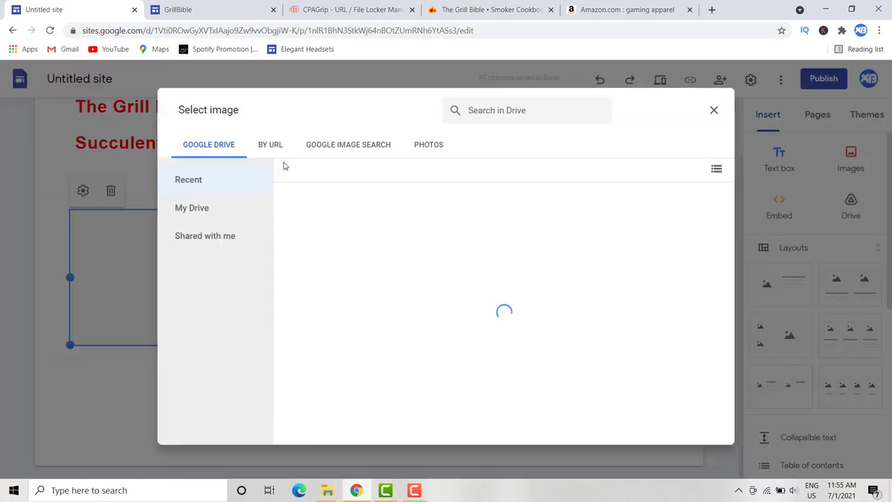
{"action": "left_click", "coordinate": [270, 145]}
{"action": "left_click", "coordinate": [354, 200]}
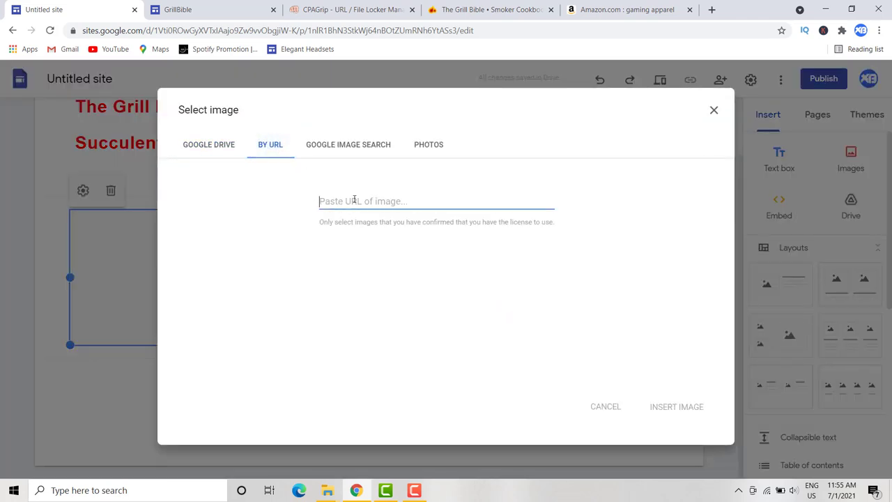
{"action": "right_click", "coordinate": [354, 201]}
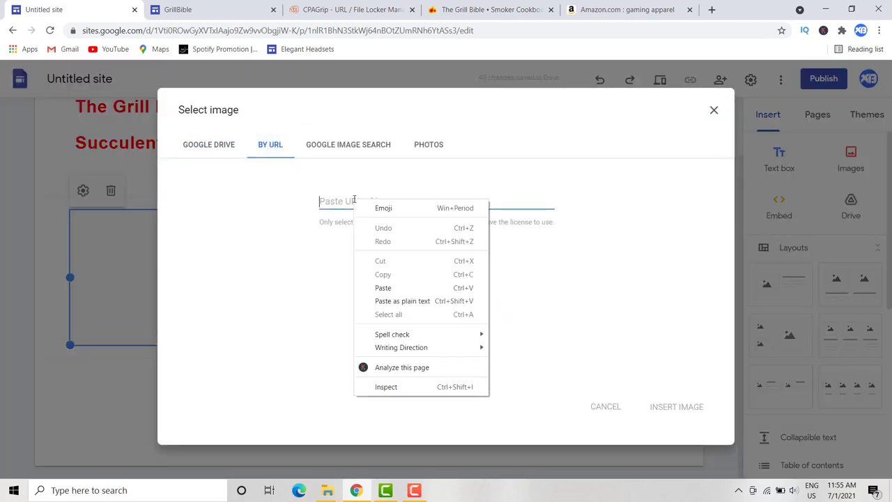
{"action": "left_click", "coordinate": [382, 288]}
- Search Google Images for "grill" and look at the Photos source as alternative ways to pick an image
{"action": "left_click", "coordinate": [348, 150]}
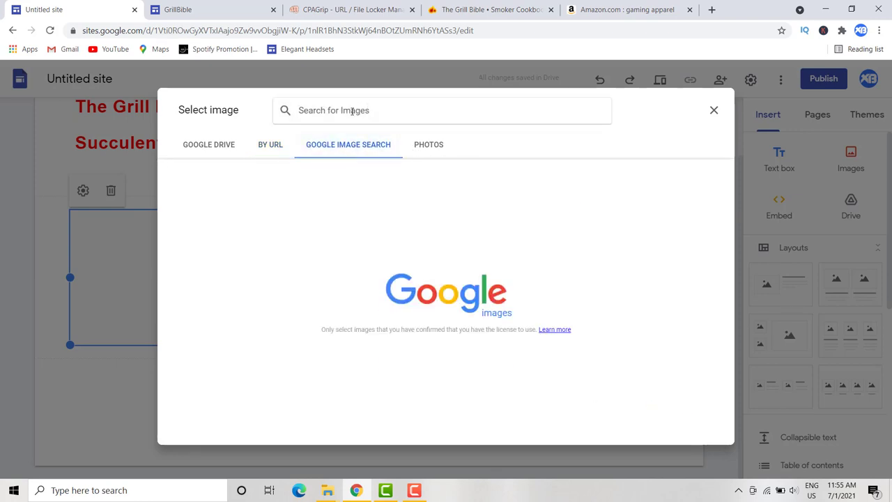
{"action": "type", "text": "gr9"}
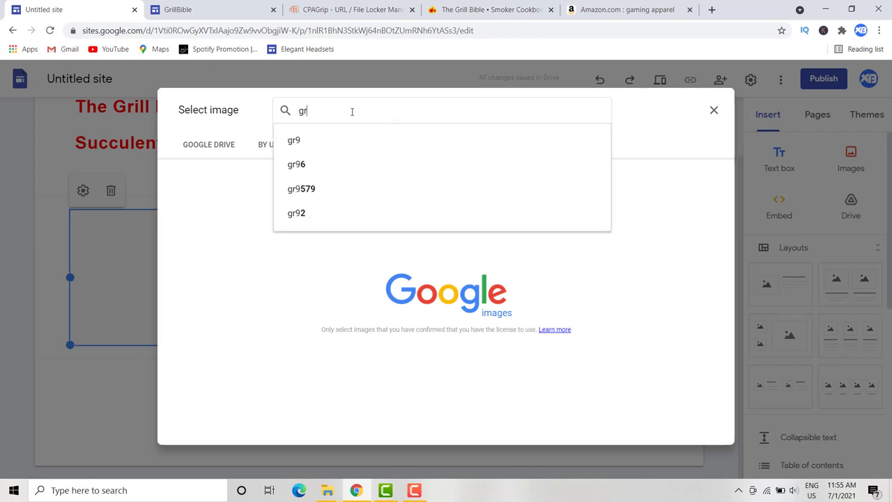
{"action": "type", "text": "ill"}
{"action": "key", "text": "Return"}
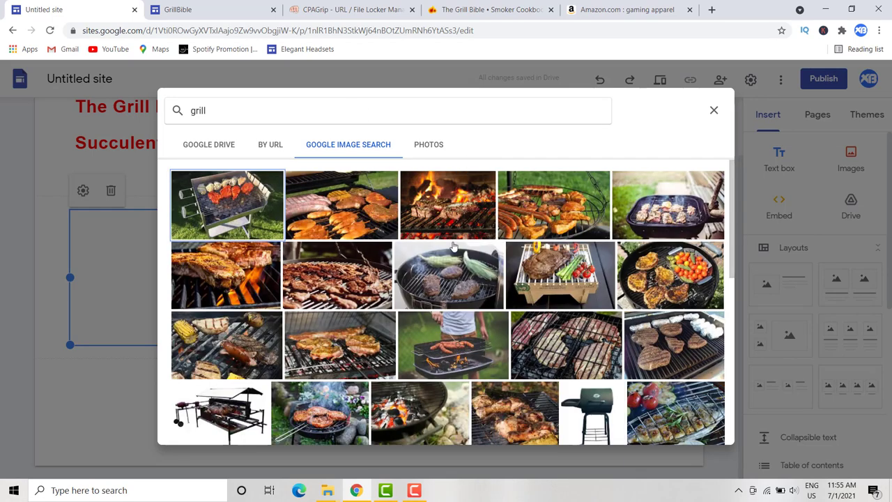
{"action": "double_click", "coordinate": [434, 153]}
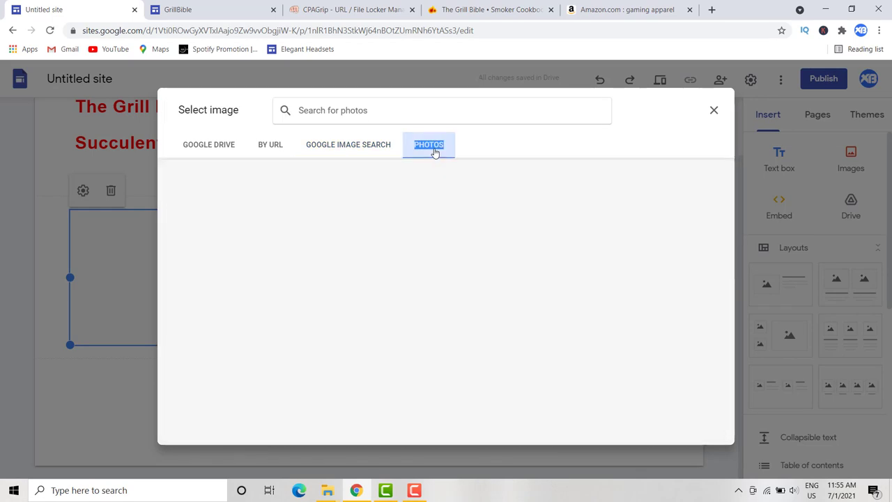
{"action": "left_click", "coordinate": [370, 144]}
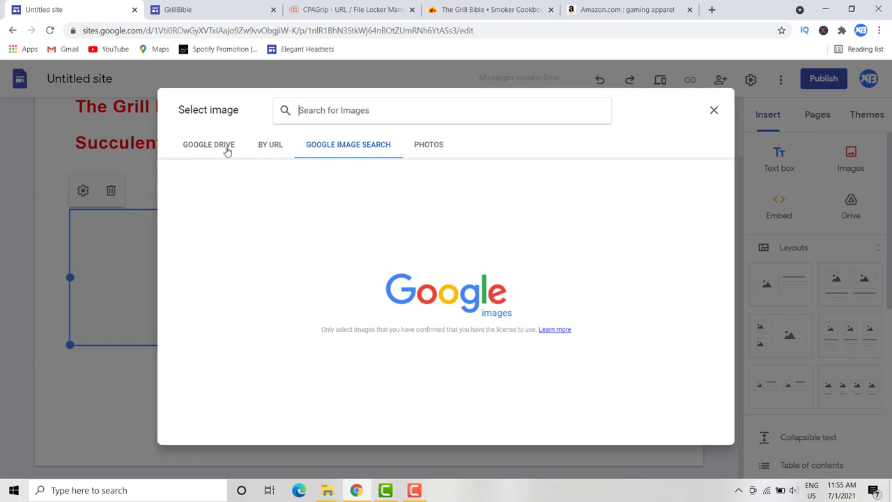
- Insert the Grill Bible cover into the placeholder by URL, using the copied hotukdeals image address
{"action": "left_click", "coordinate": [272, 144]}
{"action": "left_click", "coordinate": [345, 201]}
{"action": "right_click", "coordinate": [346, 201]}
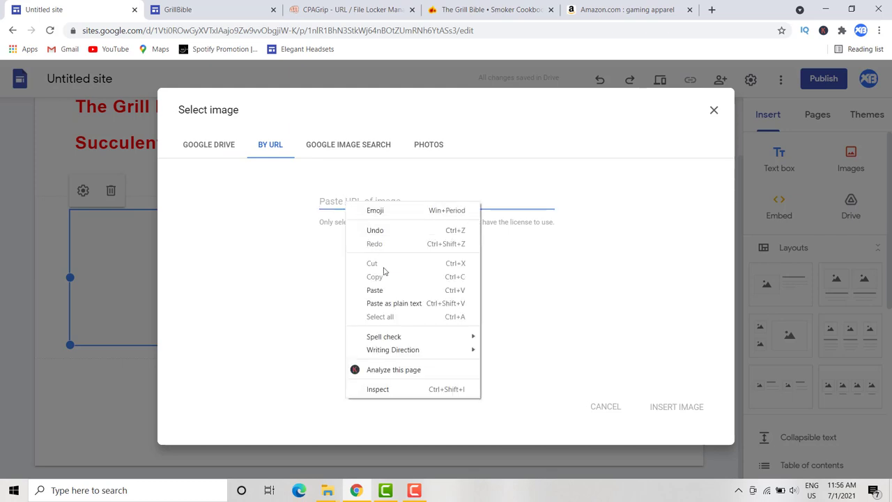
{"action": "left_click", "coordinate": [387, 303]}
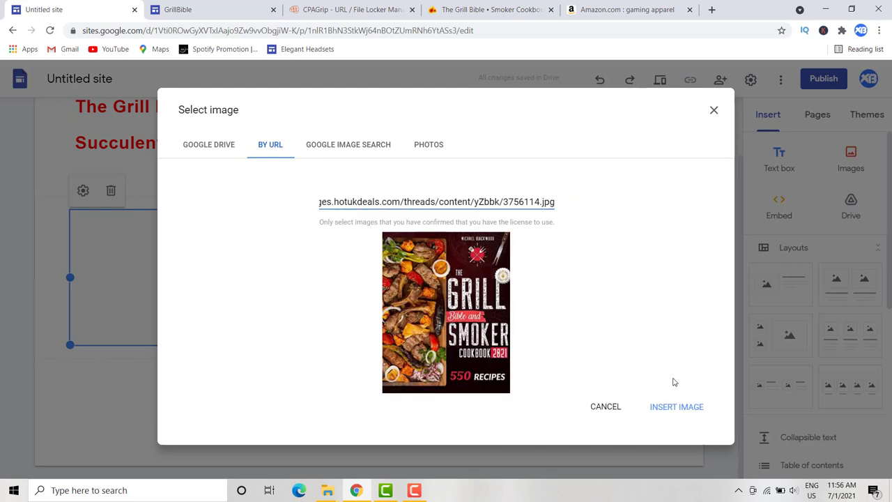
{"action": "left_click", "coordinate": [678, 408]}
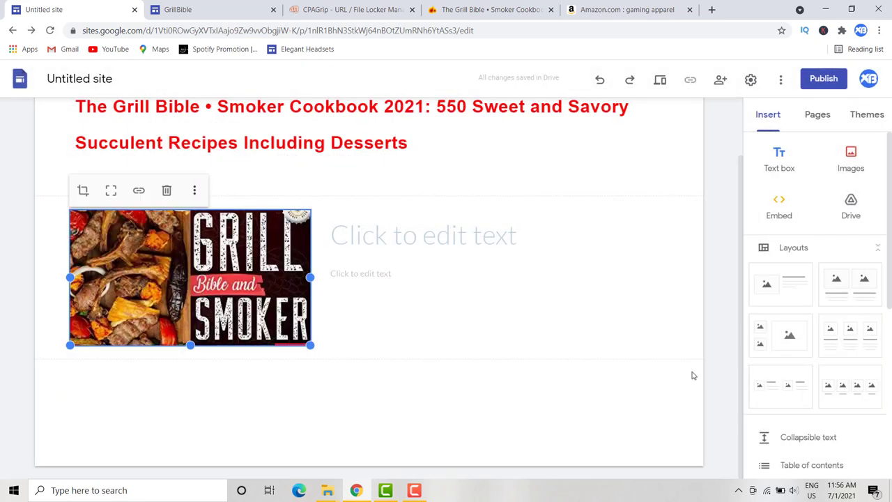
- Uncrop the inserted Grill Bible image so the whole cover is shown beside the text placeholders
{"action": "left_click", "coordinate": [111, 191]}
{"action": "scroll", "coordinate": [163, 220], "scroll_direction": "down", "scroll_amount": 3}
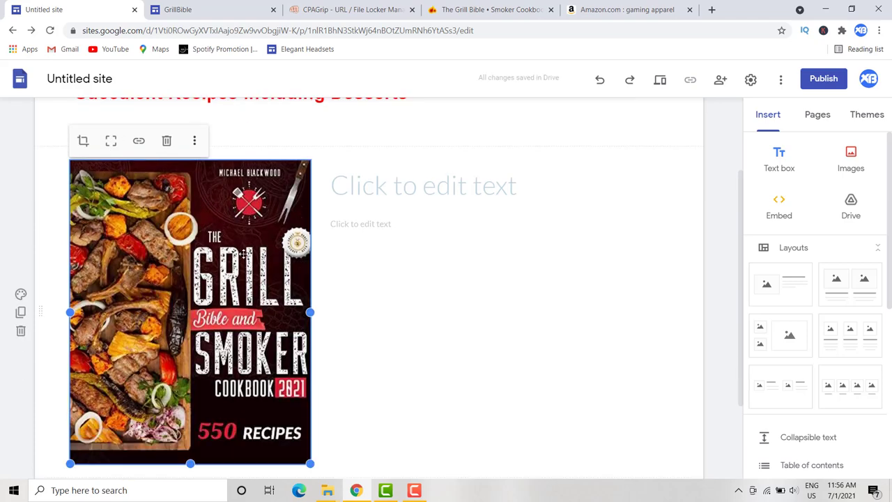
{"action": "left_click", "coordinate": [411, 225]}
{"action": "scroll", "coordinate": [410, 225], "scroll_direction": "up", "scroll_amount": 2}
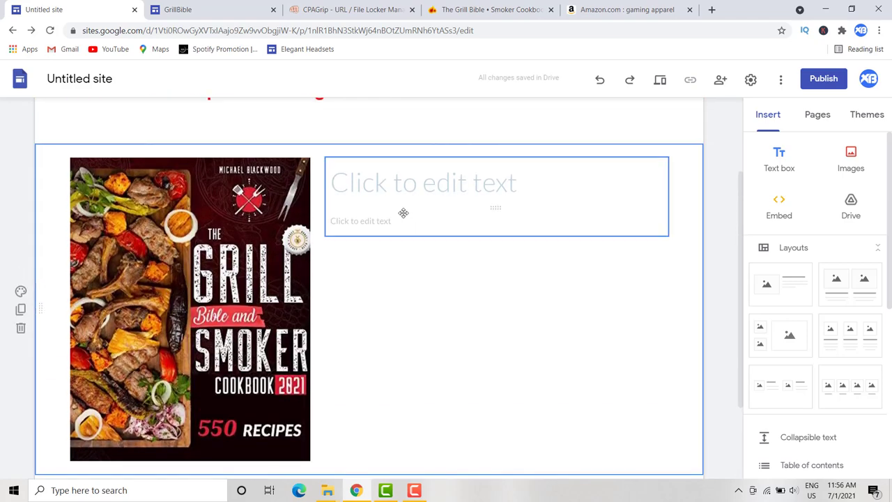
- Check the description on the published GrillBible page and copy the matching hotukdeals text, from the full book title through "… And so much more!!"
{"action": "left_click", "coordinate": [213, 7]}
{"action": "scroll", "coordinate": [384, 241], "scroll_direction": "down", "scroll_amount": 3}
{"action": "scroll", "coordinate": [603, 289], "scroll_direction": "up", "scroll_amount": 3}
{"action": "scroll", "coordinate": [483, 314], "scroll_direction": "down", "scroll_amount": 7}
{"action": "scroll", "coordinate": [191, 202], "scroll_direction": "up", "scroll_amount": 2}
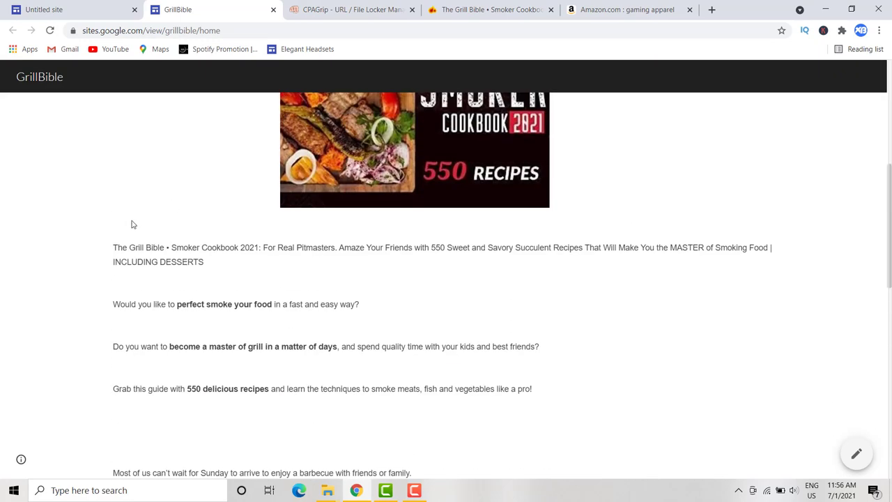
{"action": "left_click", "coordinate": [336, 10]}
{"action": "left_click", "coordinate": [485, 10]}
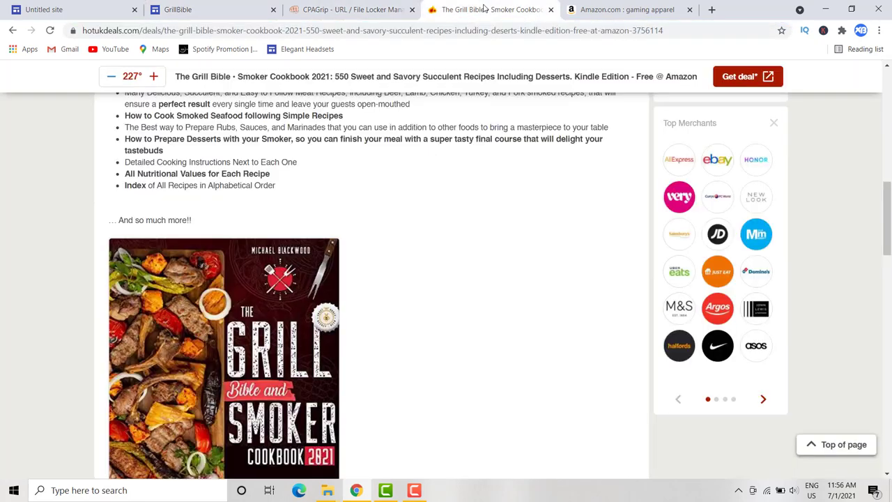
{"action": "scroll", "coordinate": [404, 140], "scroll_direction": "up", "scroll_amount": 7}
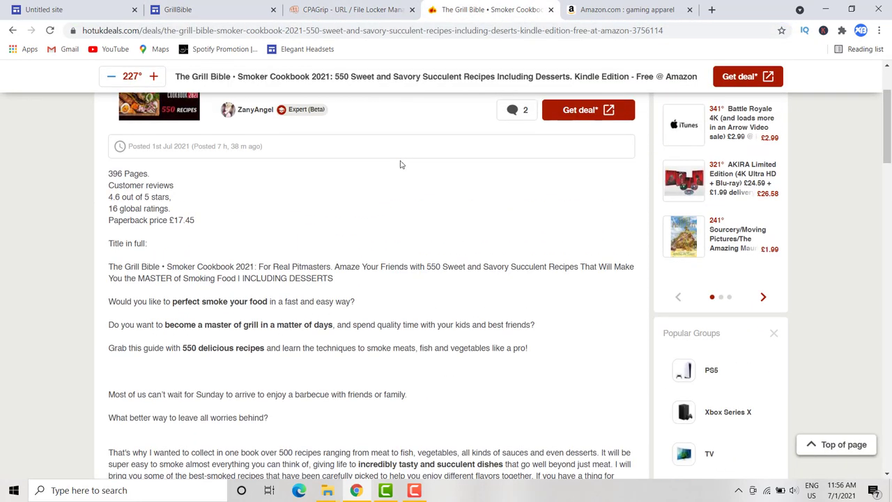
{"action": "scroll", "coordinate": [166, 171], "scroll_direction": "down", "scroll_amount": 1}
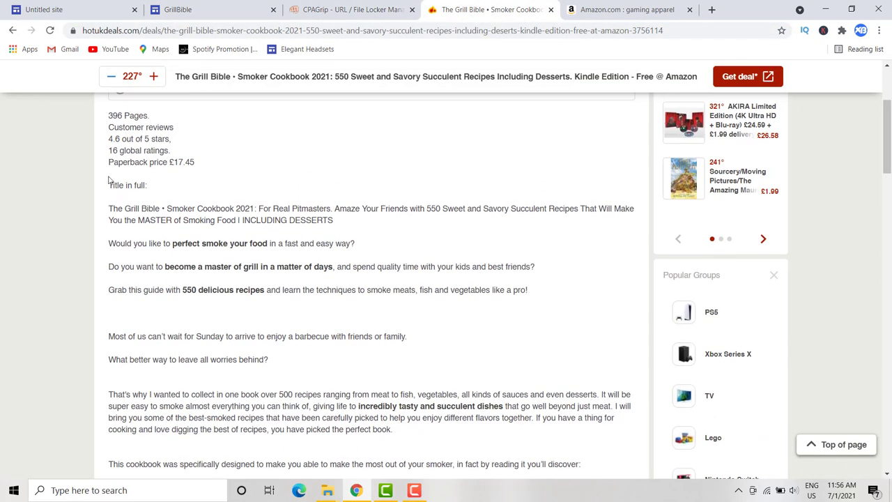
{"action": "left_click_drag", "start_coordinate": [109, 208], "coordinate": [307, 309]}
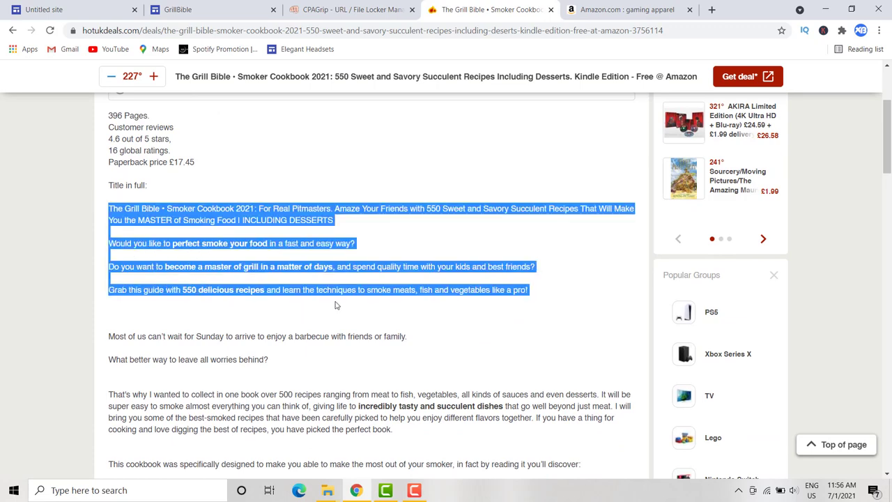
{"action": "left_click_drag", "start_coordinate": [469, 328], "coordinate": [197, 139]}
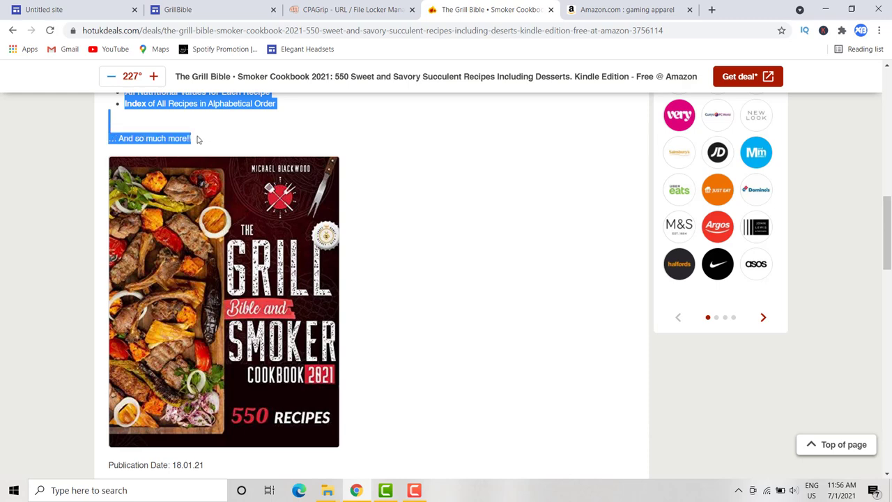
{"action": "right_click", "coordinate": [181, 138]}
{"action": "left_click", "coordinate": [200, 144]}
- Paste the copied hotukdeals description into the body text placeholder beside the Grill Bible cover on the untitled site
{"action": "left_click", "coordinate": [203, 10]}
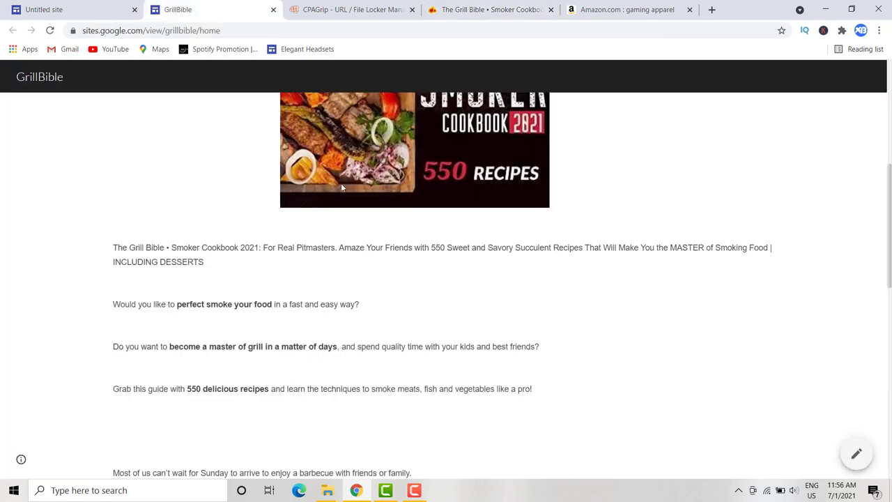
{"action": "left_click", "coordinate": [127, 14]}
{"action": "left_click", "coordinate": [410, 191]}
{"action": "left_click", "coordinate": [384, 221]}
{"action": "right_click", "coordinate": [382, 224]}
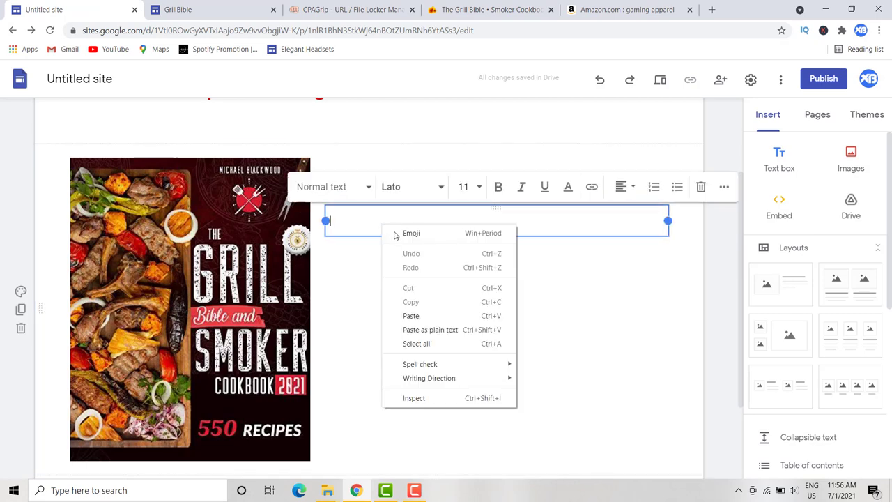
{"action": "left_click", "coordinate": [418, 318]}
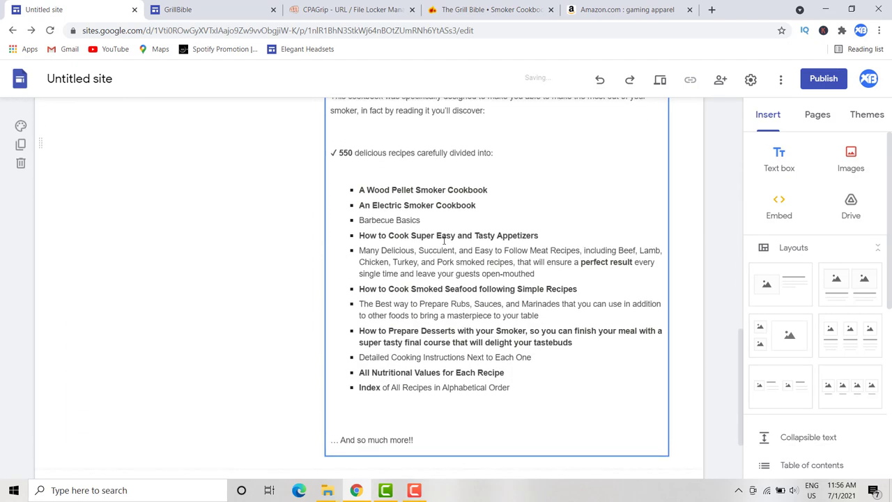
{"action": "scroll", "coordinate": [215, 234], "scroll_direction": "up", "scroll_amount": 10}
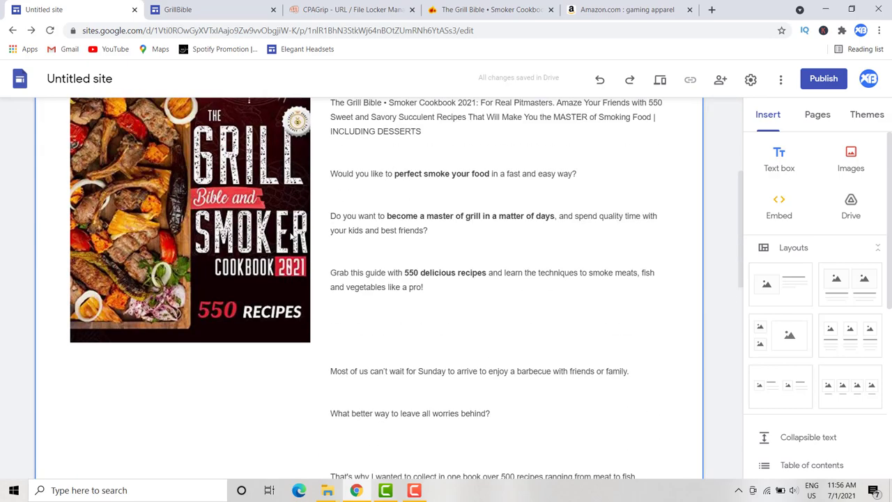
{"action": "left_click", "coordinate": [291, 237]}
{"action": "scroll", "coordinate": [292, 235], "scroll_direction": "down", "scroll_amount": 4}
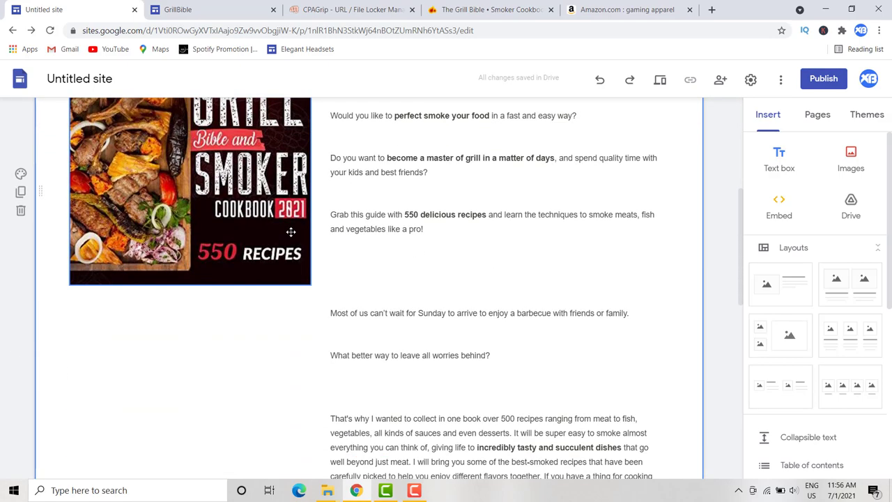
{"action": "scroll", "coordinate": [291, 233], "scroll_direction": "down", "scroll_amount": 9}
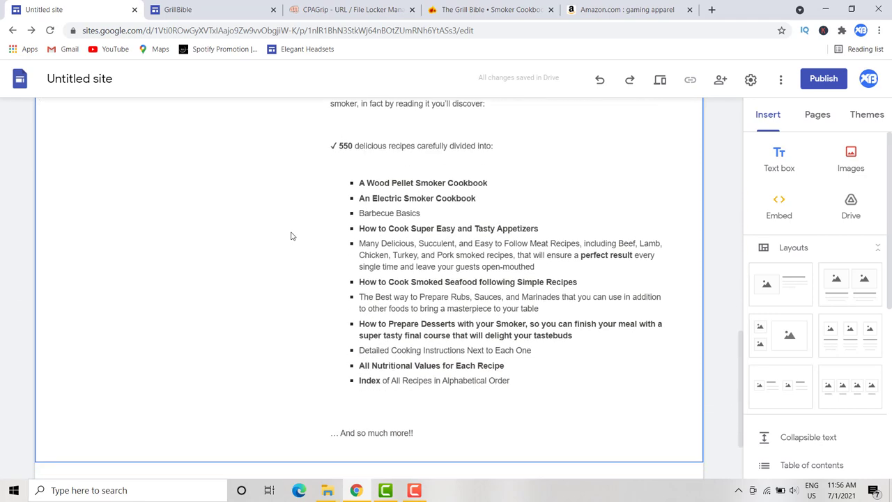
- Copy "550 Sweet and Savory Succulent Recipes" from the red page title and paste it into the heading placeholder beside the cover
{"action": "scroll", "coordinate": [291, 236], "scroll_direction": "up", "scroll_amount": 12}
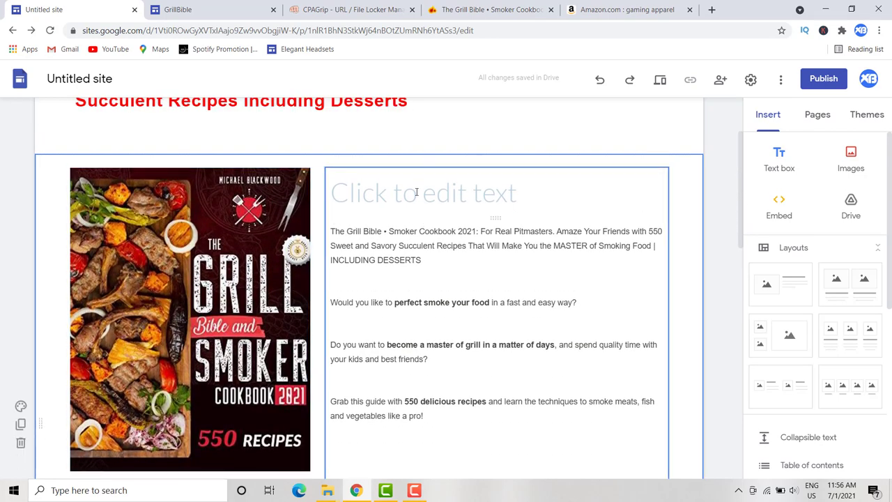
{"action": "scroll", "coordinate": [408, 188], "scroll_direction": "up", "scroll_amount": 1}
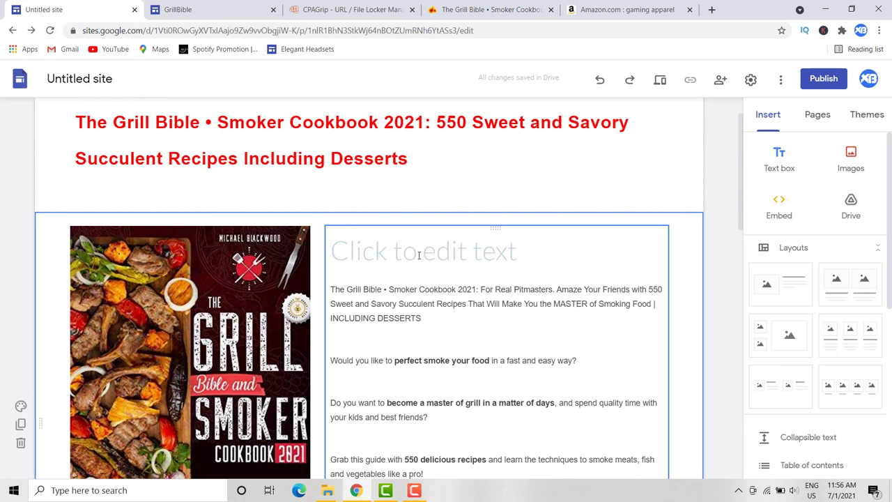
{"action": "left_click", "coordinate": [494, 263]}
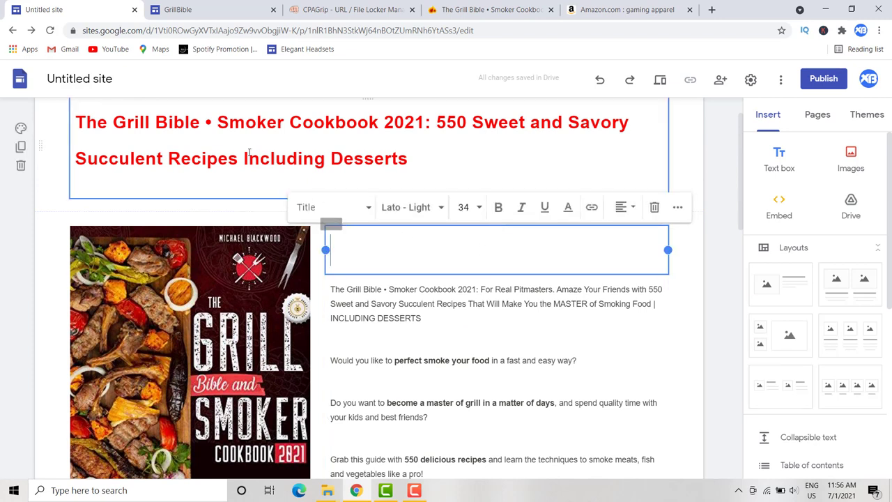
{"action": "left_click_drag", "start_coordinate": [76, 119], "coordinate": [412, 154]}
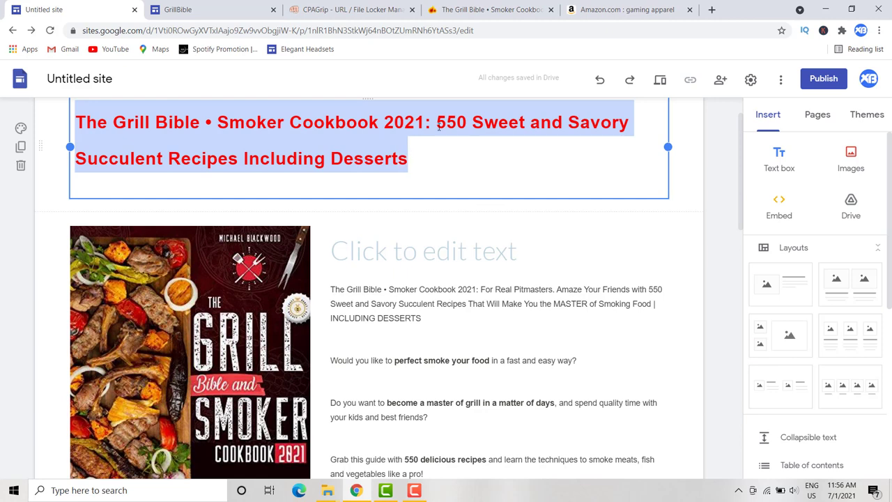
{"action": "left_click_drag", "start_coordinate": [439, 120], "coordinate": [596, 157]}
{"action": "left_click_drag", "start_coordinate": [258, 140], "coordinate": [234, 148]}
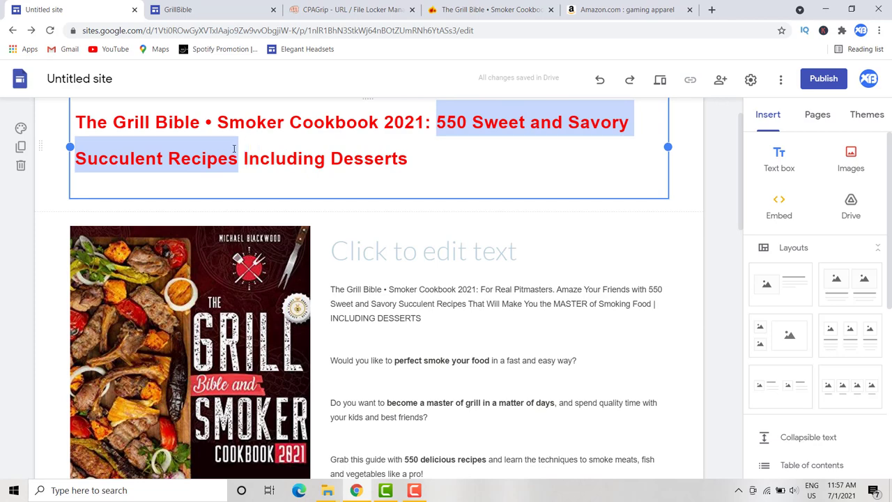
{"action": "right_click", "coordinate": [231, 155]}
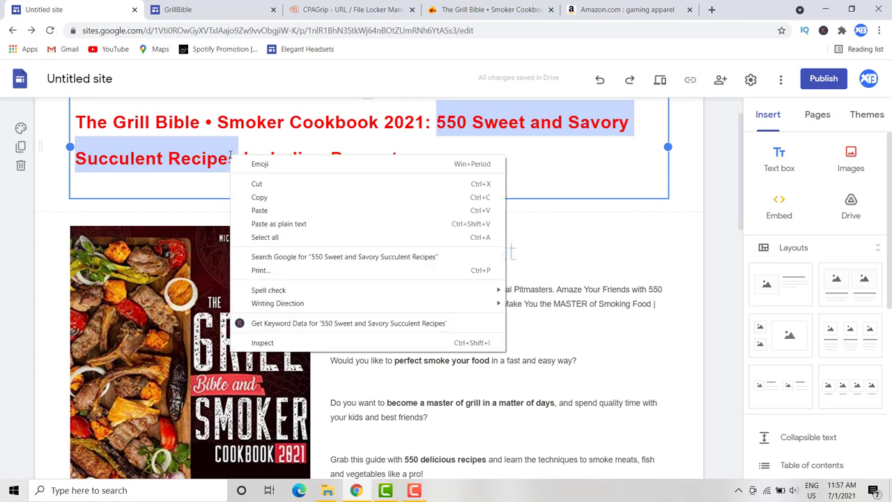
{"action": "left_click", "coordinate": [269, 196]}
{"action": "right_click", "coordinate": [411, 246]}
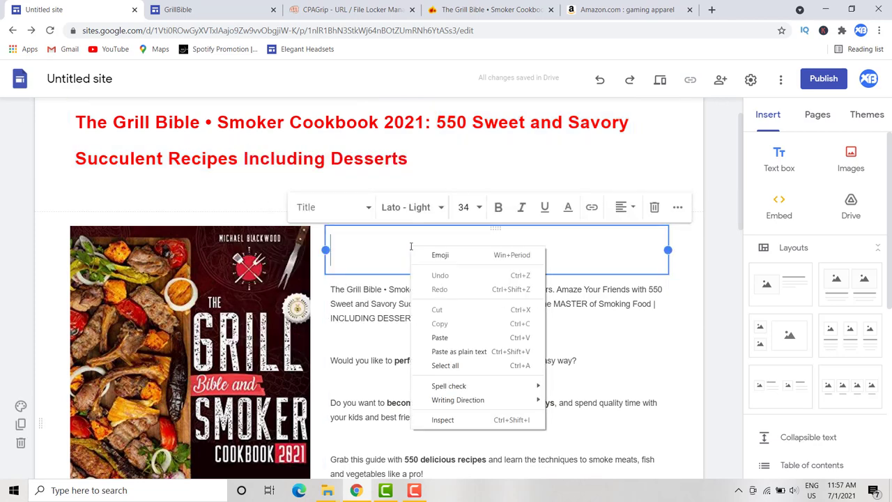
{"action": "left_click", "coordinate": [467, 337]}
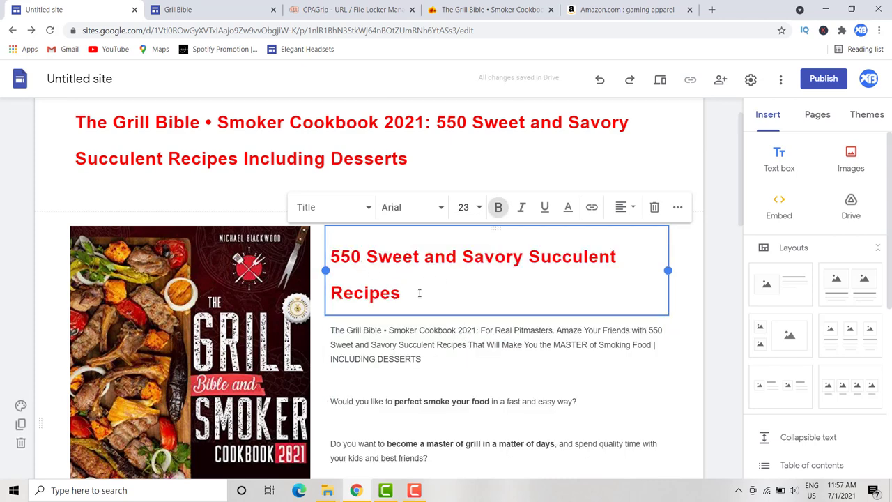
- Append "(Free Download)" to the red heading above the book description
{"action": "type", "text": "*"}
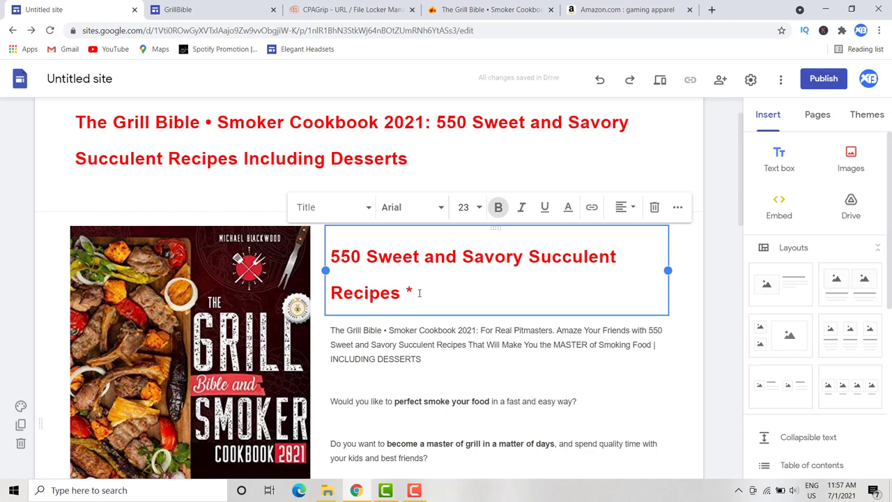
{"action": "key", "text": "BackSpace"}
{"action": "type", "text": "()"}
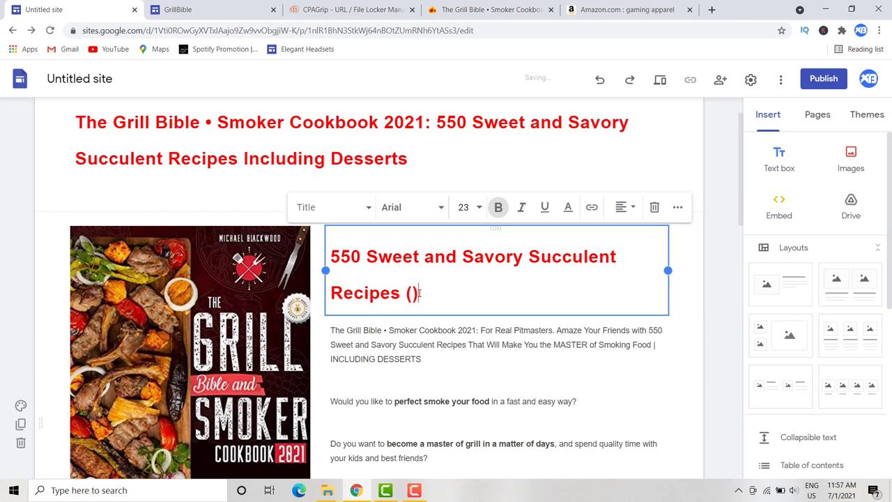
{"action": "type", "text": "Free Download"}
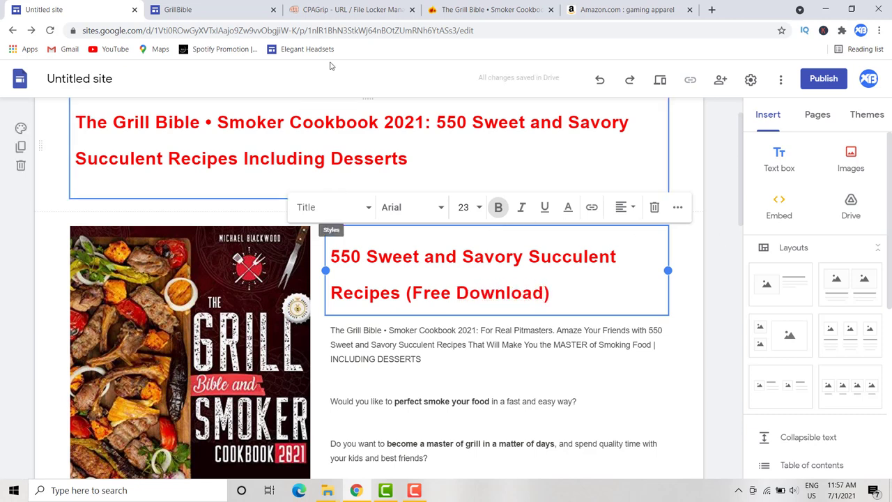
{"action": "left_click", "coordinate": [589, 333]}
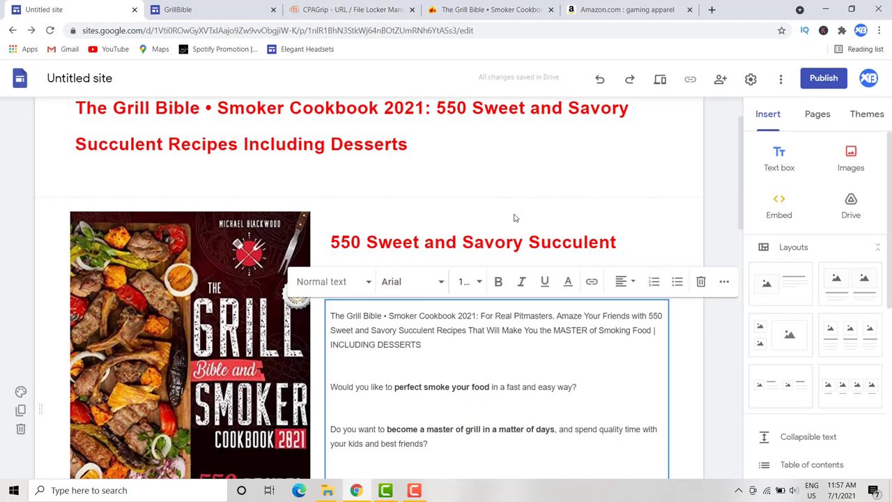